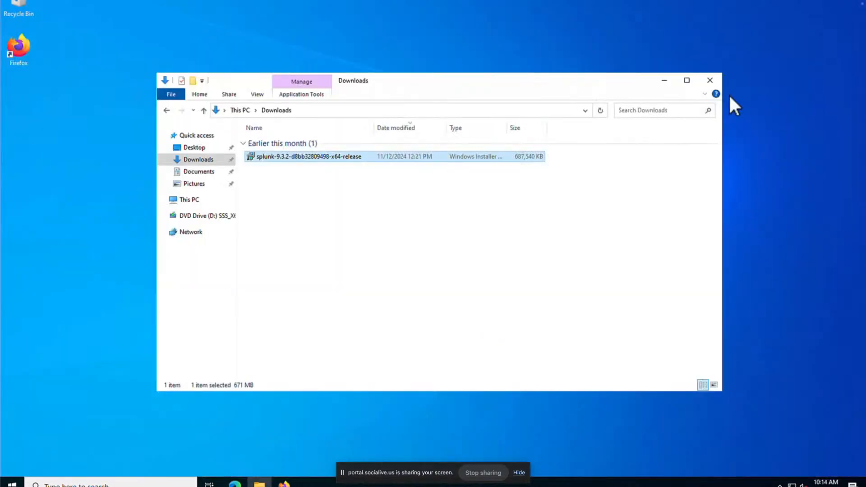
Step: Run the Splunk 9.3.2 .msi installer and accept its license agreement
click(579, 224)
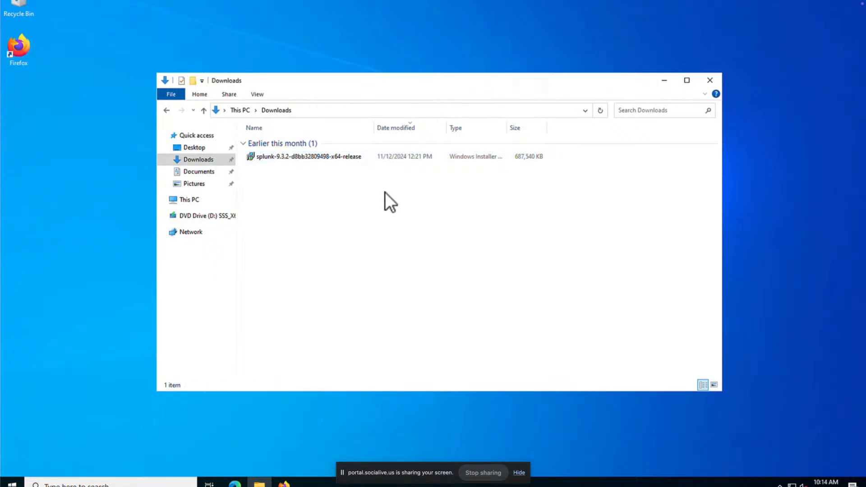
double_click(346, 159)
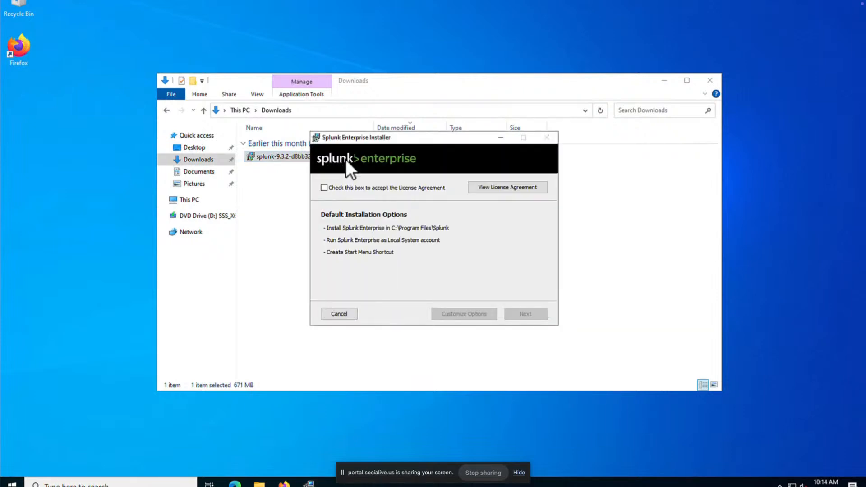
click(328, 188)
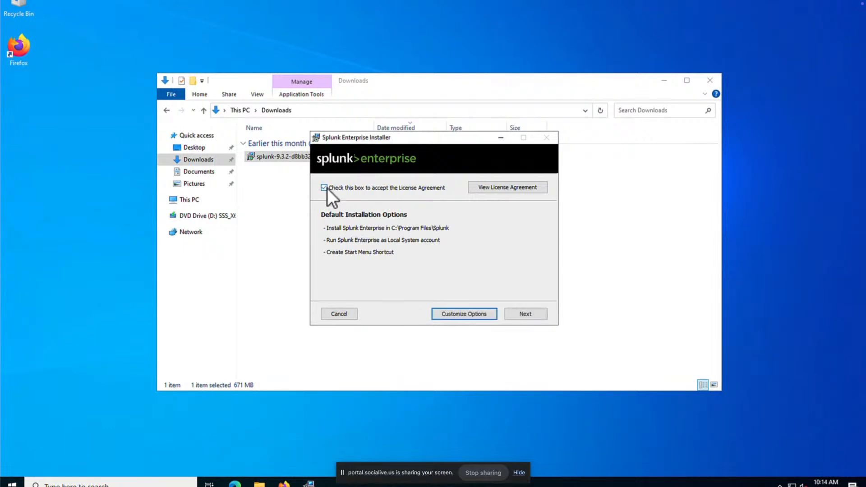
Step: Enter an administrator username and a password, confirmed twice, for the new Splunk account
click(516, 318)
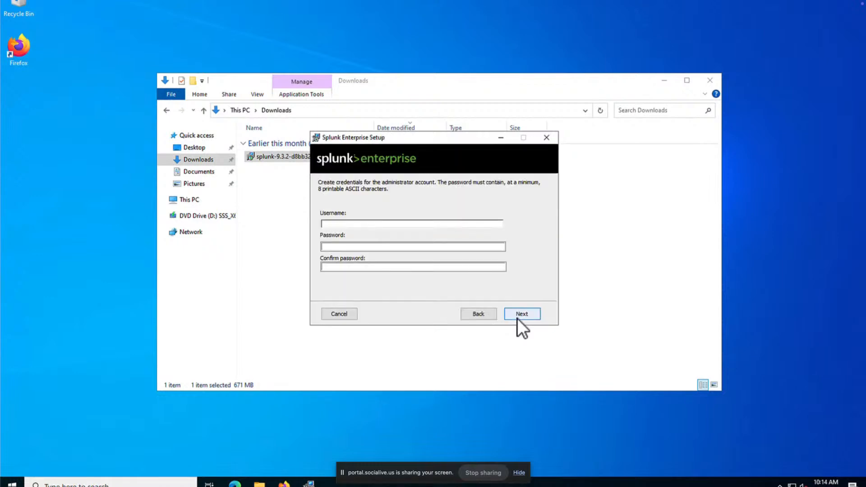
click(469, 225)
text(admin)
key(Tab)
text(•••••••••)
key(Tab)
text(•••••••••)
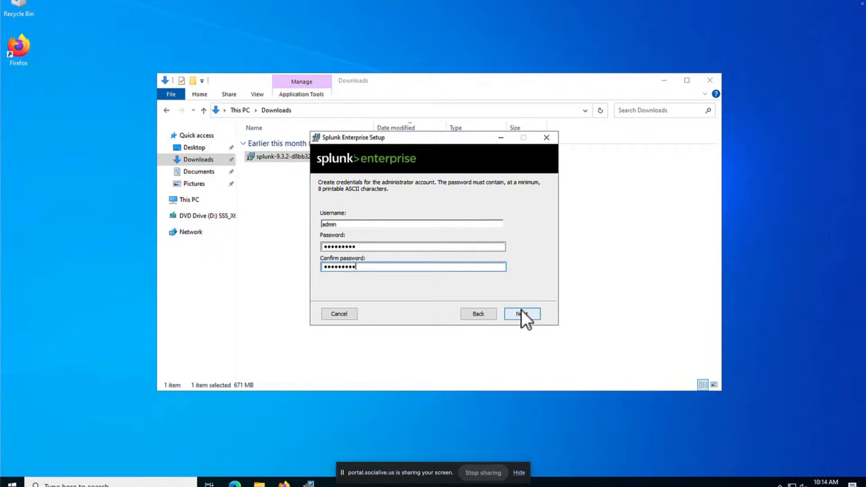
Step: Install Splunk Enterprise and finish so its login page opens in Firefox
click(521, 311)
click(521, 314)
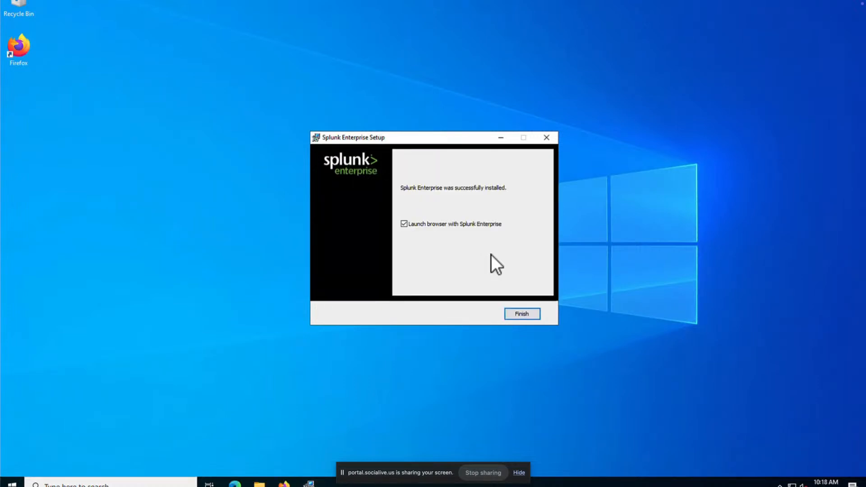
click(522, 315)
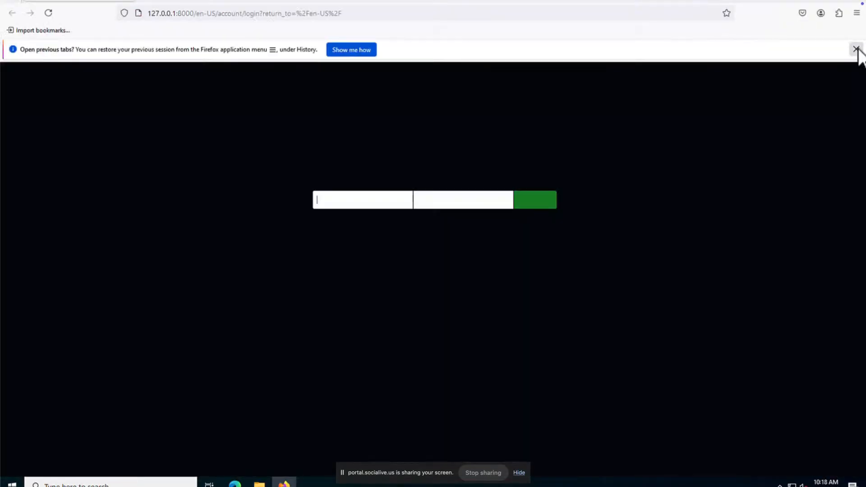
click(856, 49)
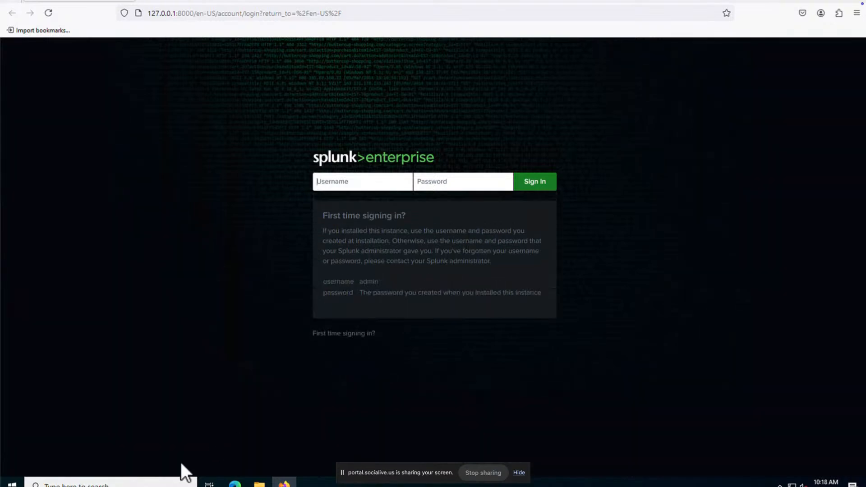
Step: Open Windows Defender Firewall with Advanced Security and show its Inbound Rules
click(160, 481)
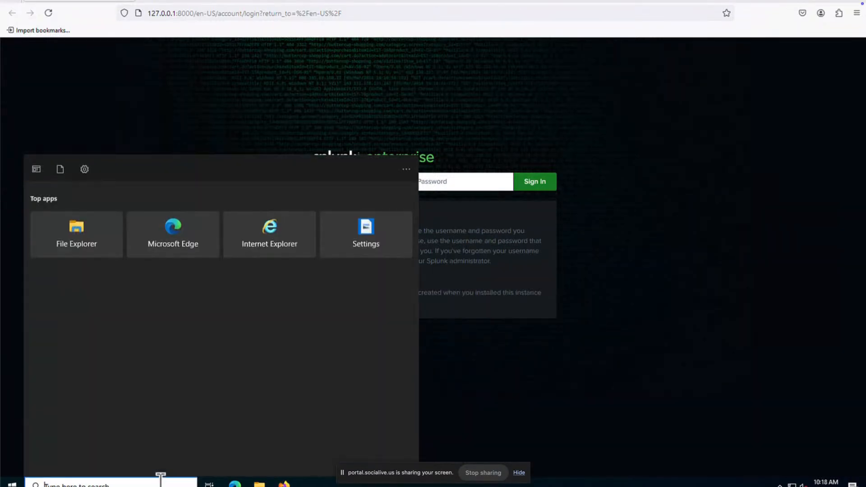
text(windows)
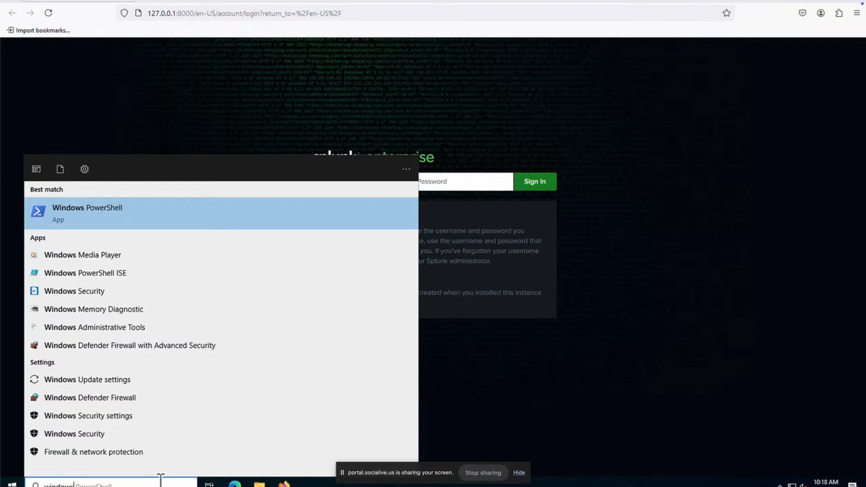
text( fire)
key(Down)
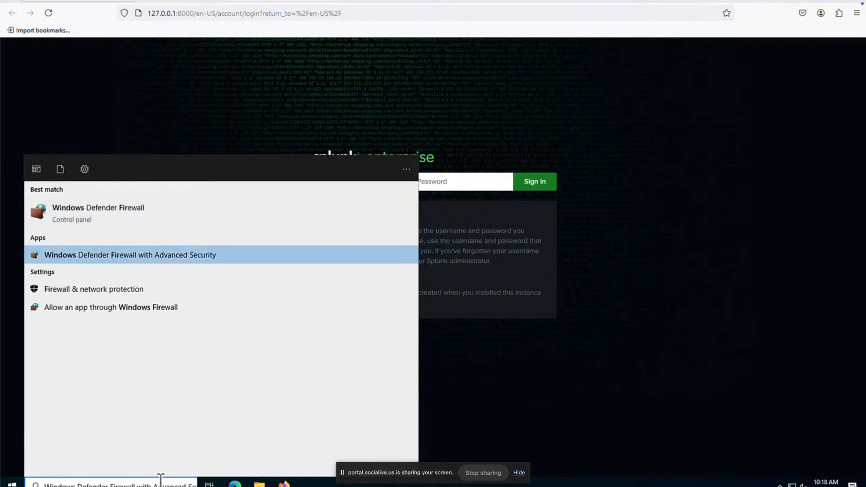
key(Return)
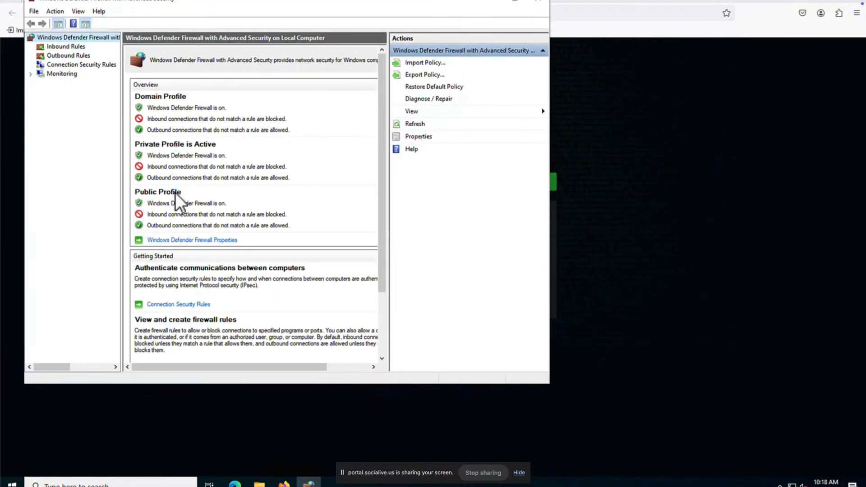
click(75, 46)
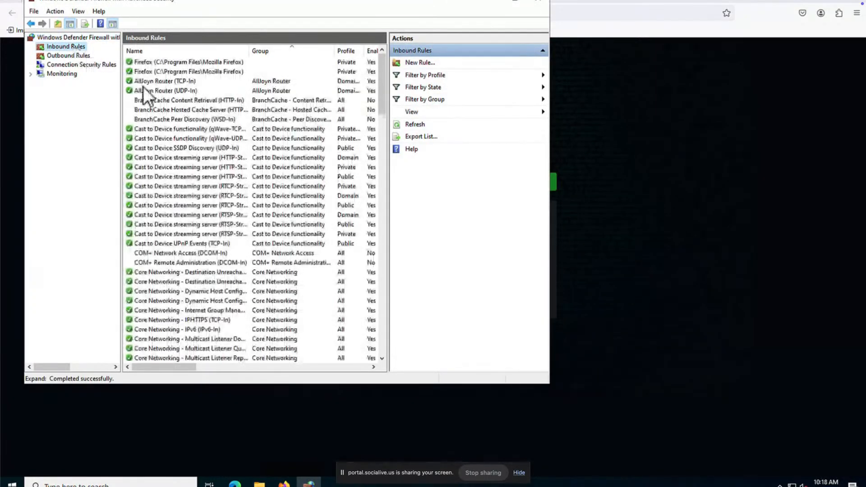
Step: Create inbound port rule 'Allow-8000-for-splunk' allowing TCP 8000 on all profiles
click(417, 64)
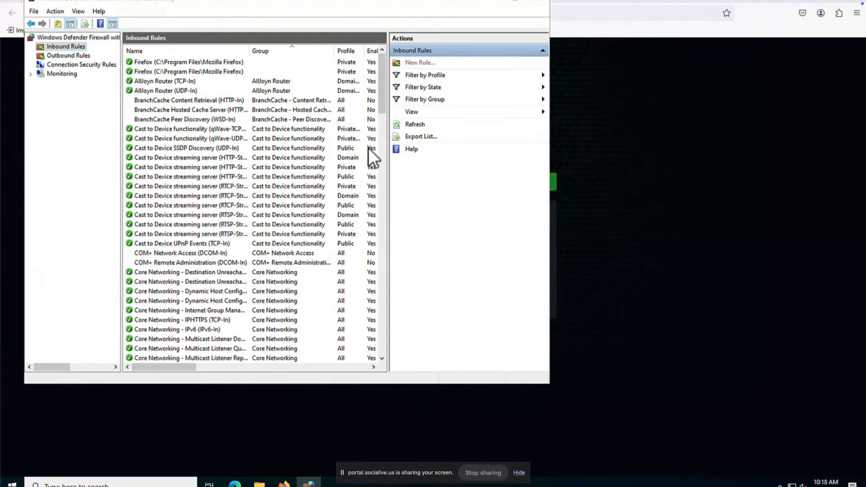
click(153, 132)
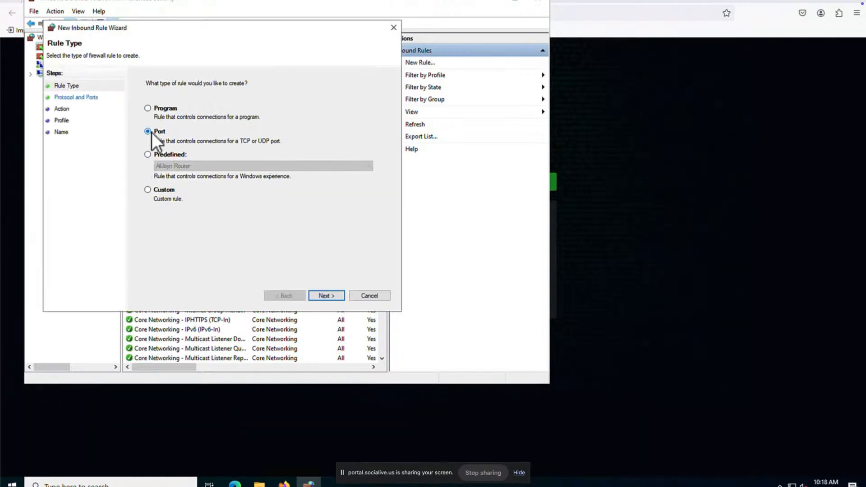
click(325, 296)
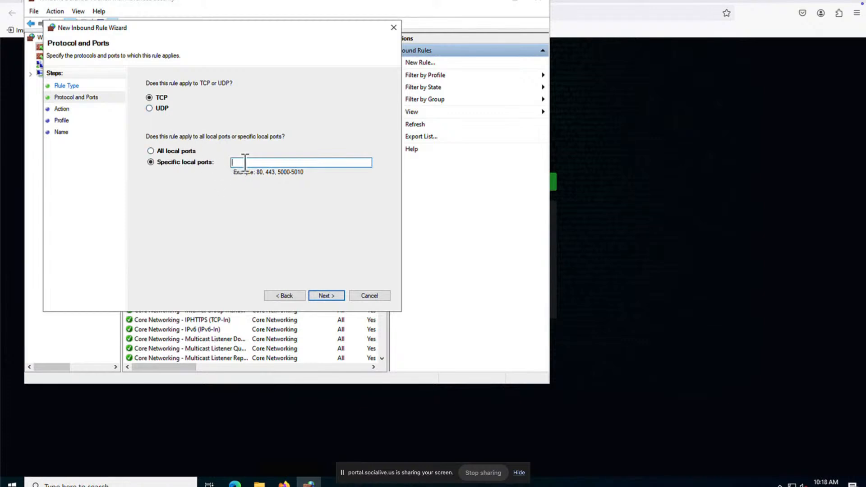
text(8000)
click(323, 296)
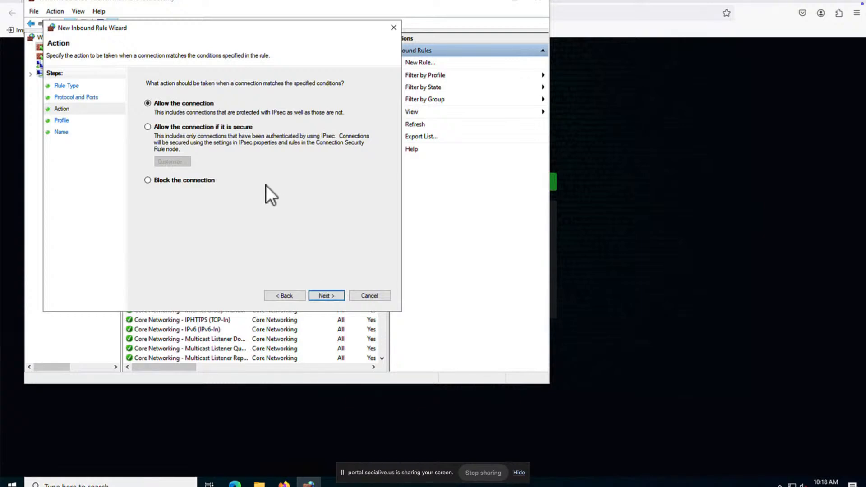
click(329, 295)
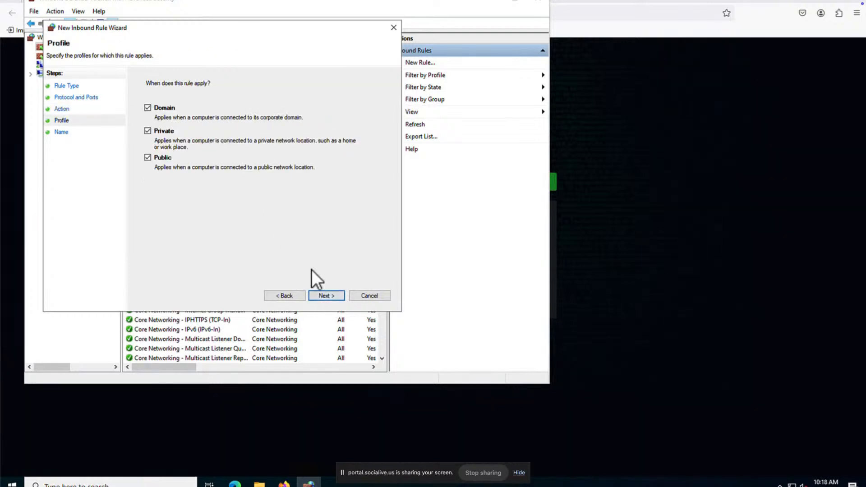
click(326, 295)
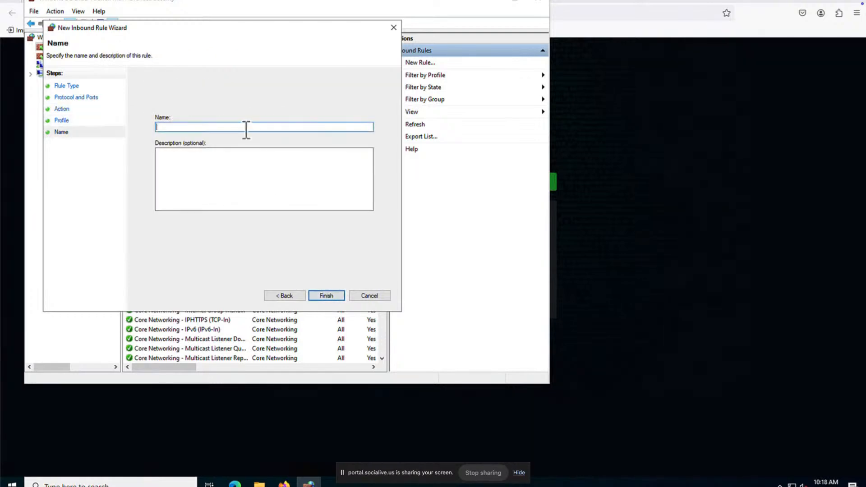
text(Allow-8000-for-splunk)
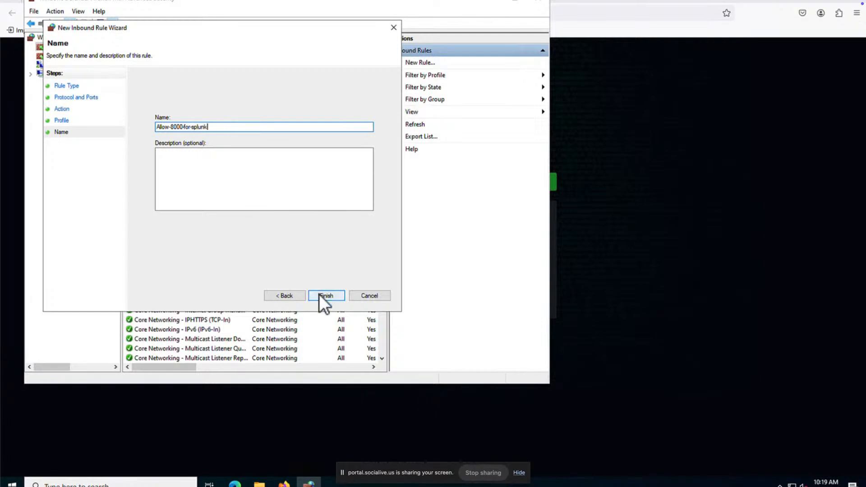
click(319, 294)
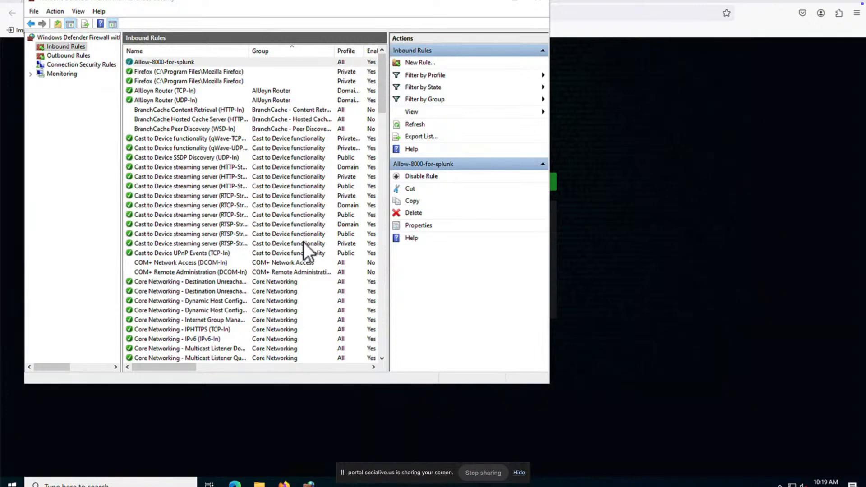
Step: Sign in to Splunk as the administrator without saving the password in the browser
click(618, 253)
text(admin)
key(Tab)
text(*********)
key(Return)
click(281, 169)
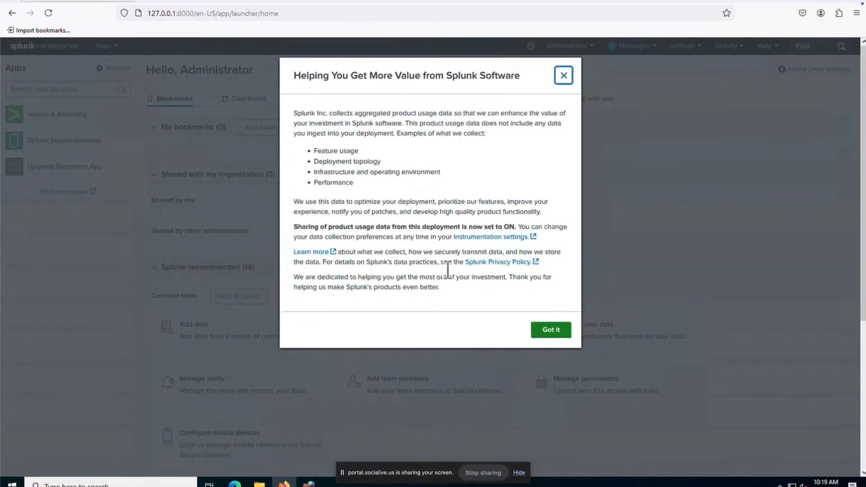
Step: Dismiss the usage data notice and go to Apps > Manage Apps
click(549, 333)
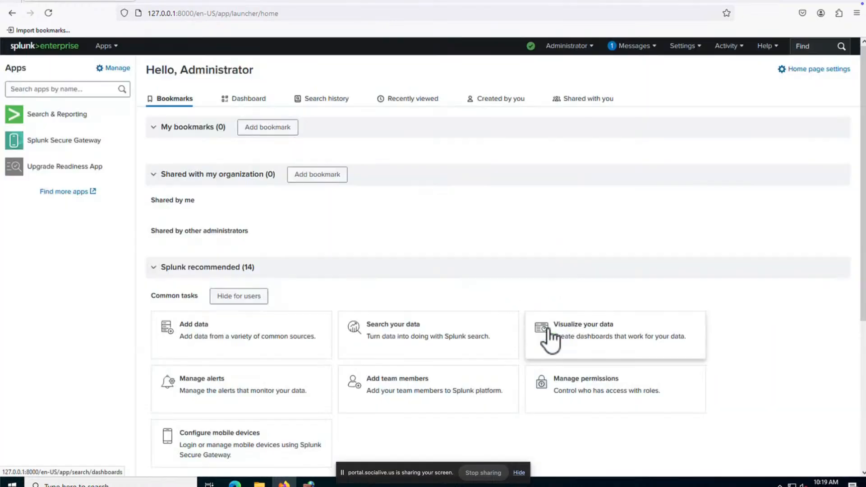
click(107, 48)
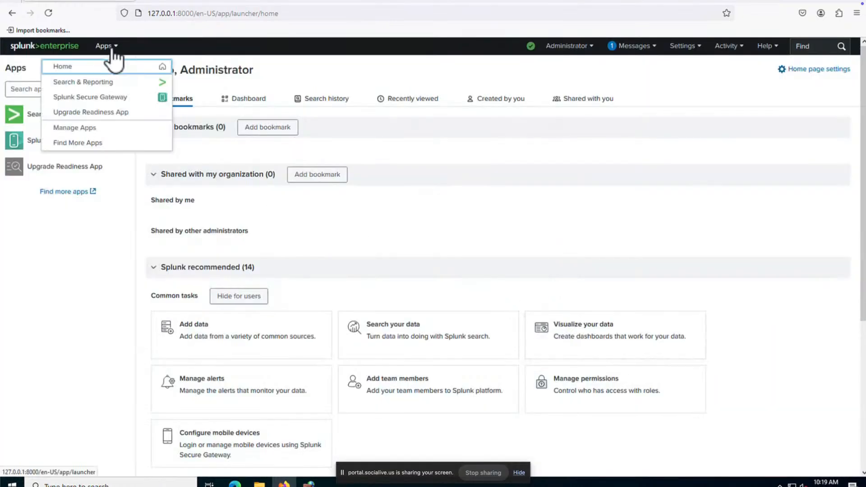
click(113, 133)
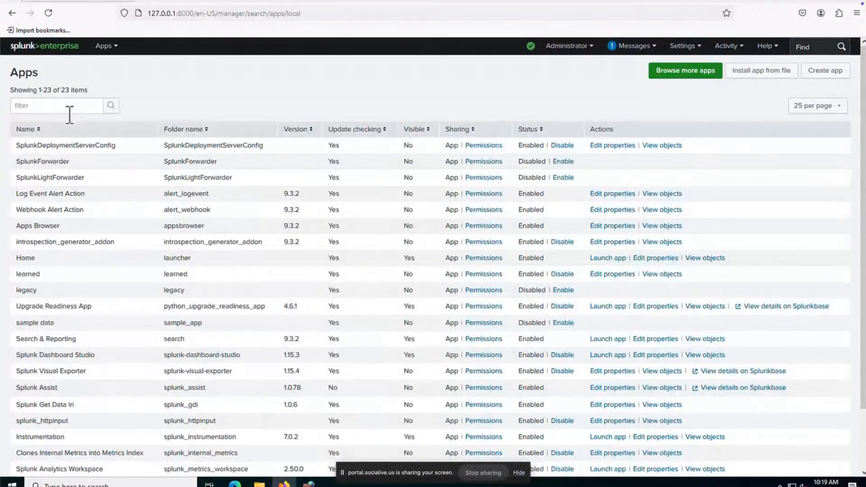
Step: Open 'Browse more apps' from the Apps management page
click(65, 106)
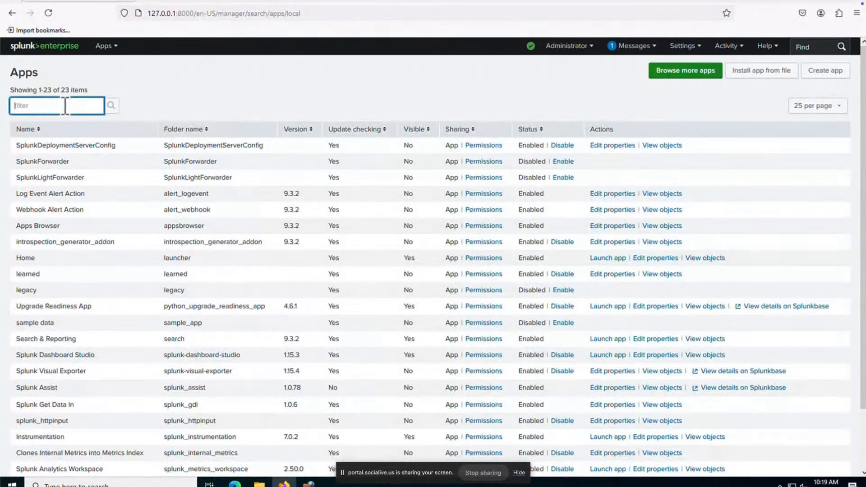
click(701, 73)
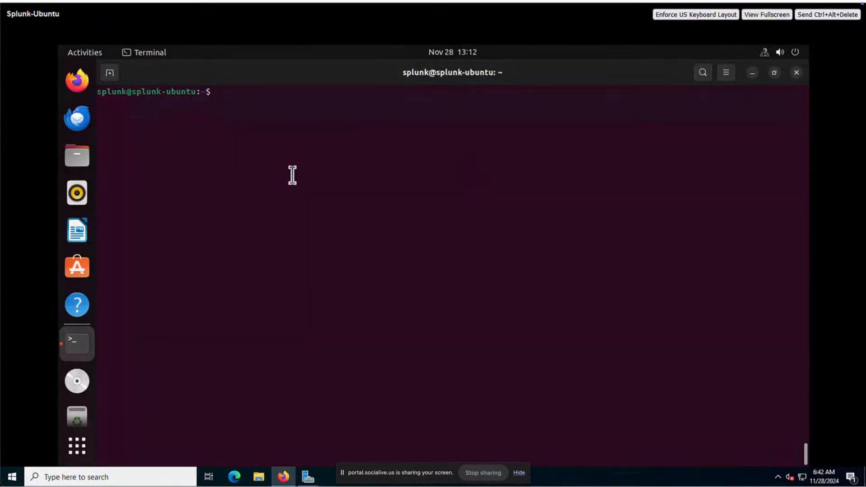
Step: List the directory, then extract splunk-9.3.2-d8bb32809498-Linux-x86_64.tgz into /opt with sudo tar zxvf
text(ls -lrt)
key(Return)
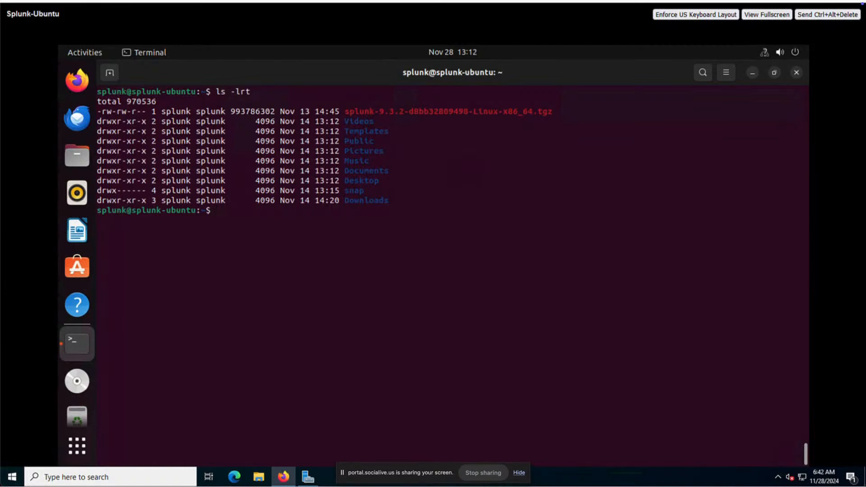
text(sudo tar)
text(zxvf spl)
key(Tab)
text(-C /opt/)
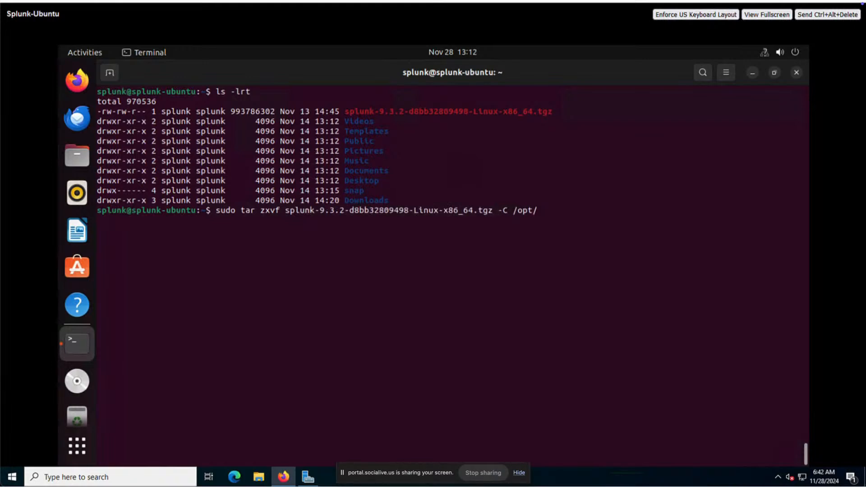
key(Return)
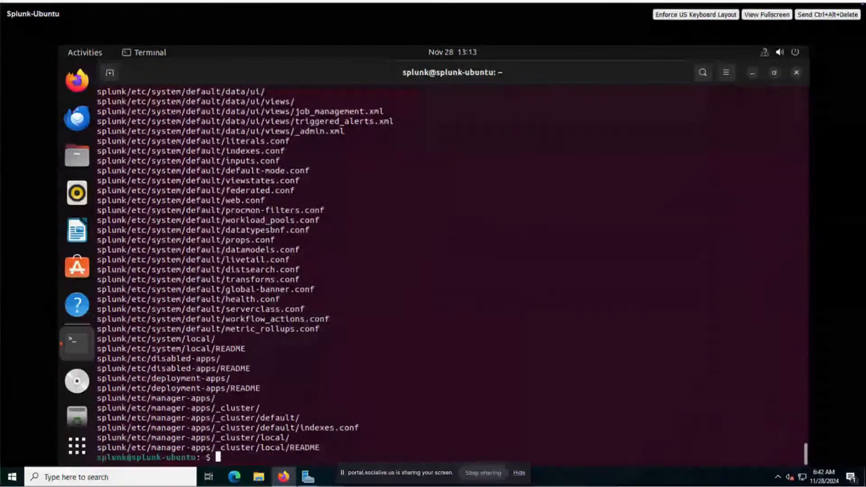
Step: Run sudo /opt/splunk/bin/splunk start
text(sudo )
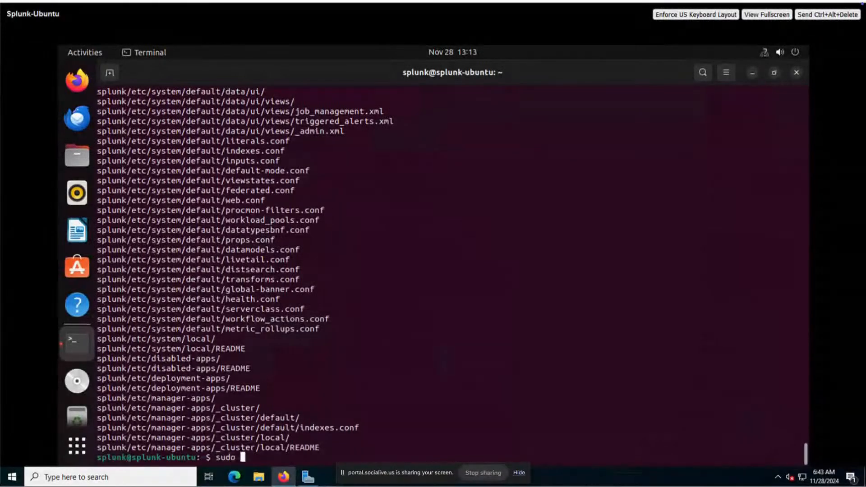
text(/opt/splunk/)
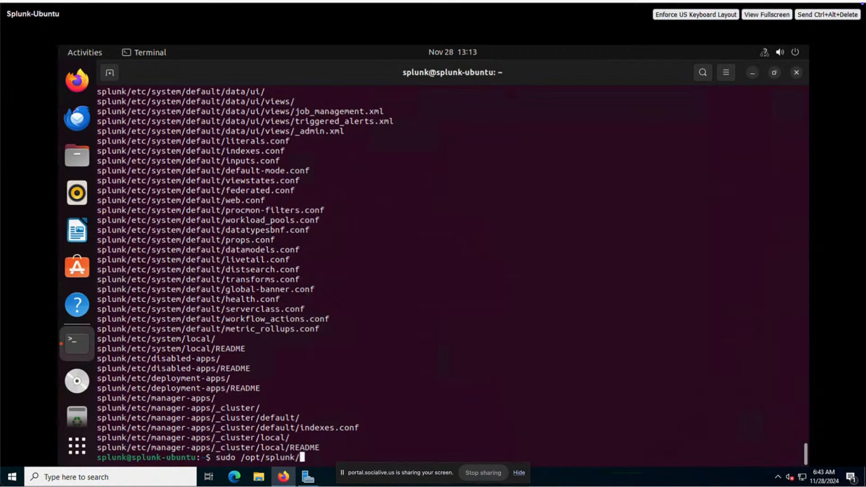
key(ctrl+l)
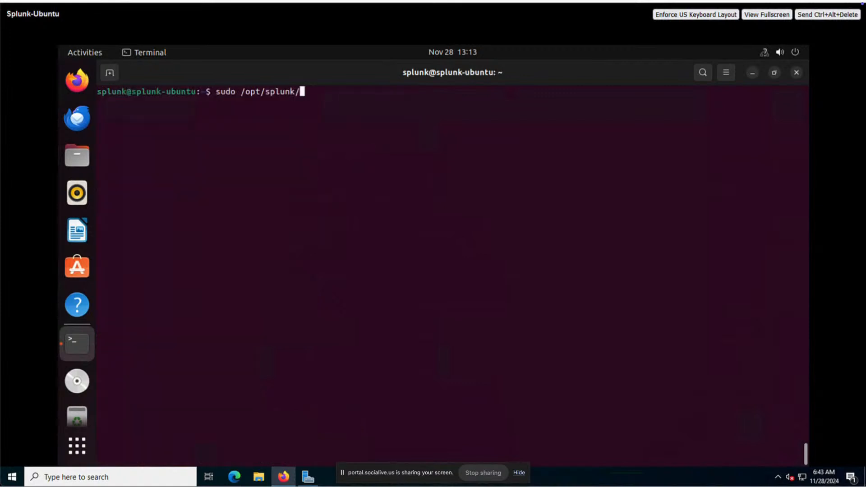
text(bin/splunk start)
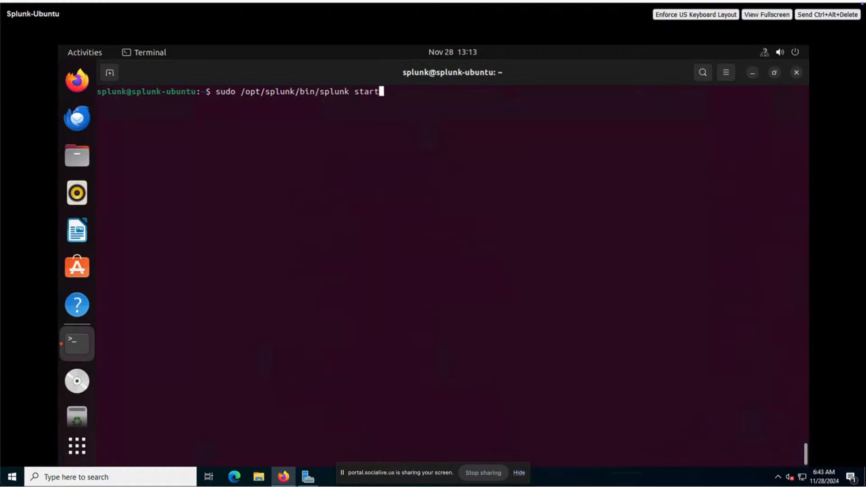
key(Return)
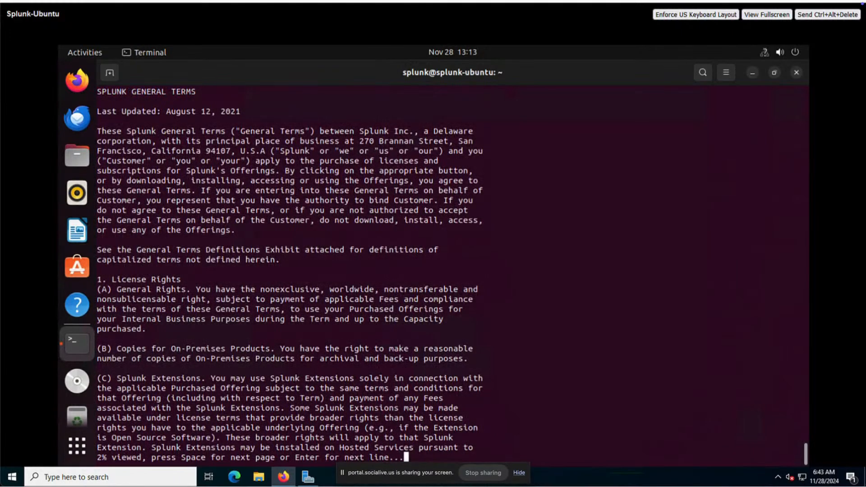
Step: Page through the Splunk license and accept it with y
key(space)
key(space)
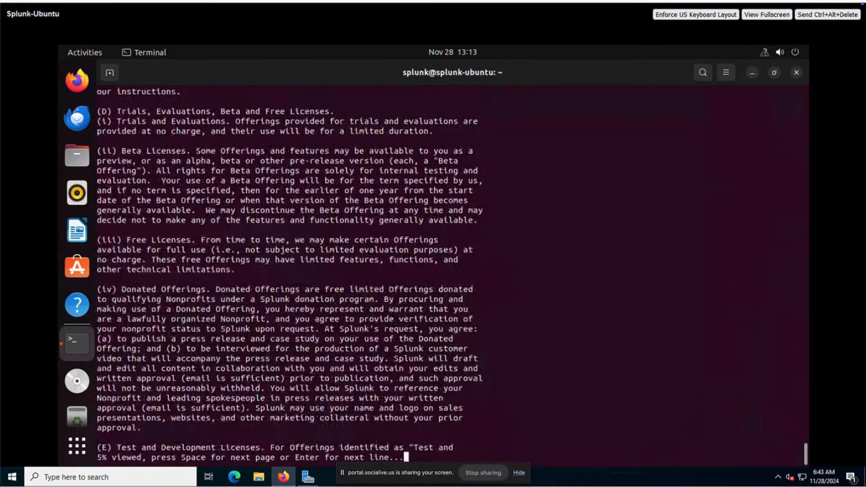
key(space)
key(space)
key(space)
key(space)
key(space)
key(space)
key(space)
key(space)
key(space)
key(space)
key(space)
key(space)
key(space)
key(space)
key(space)
key(space)
key(space)
key(space)
key(space)
key(space)
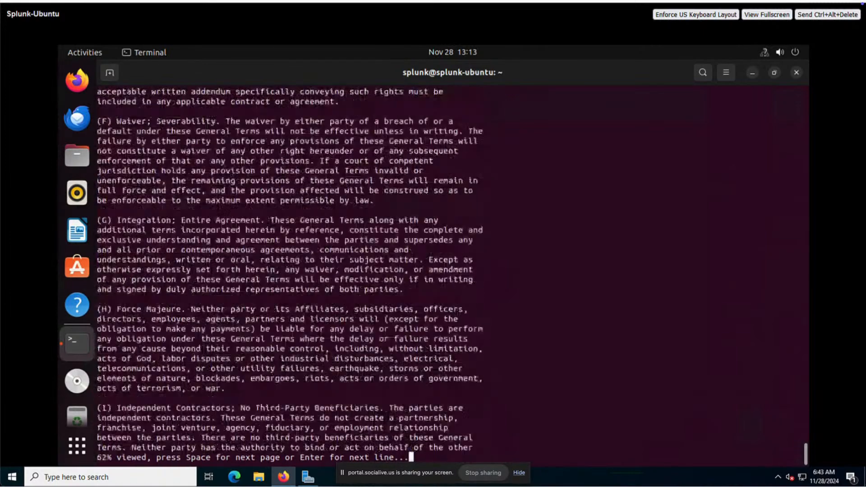
key(space)
key(space)
key(space)
key(space)
key(space)
key(space)
key(space)
key(space)
text(y)
key(Return)
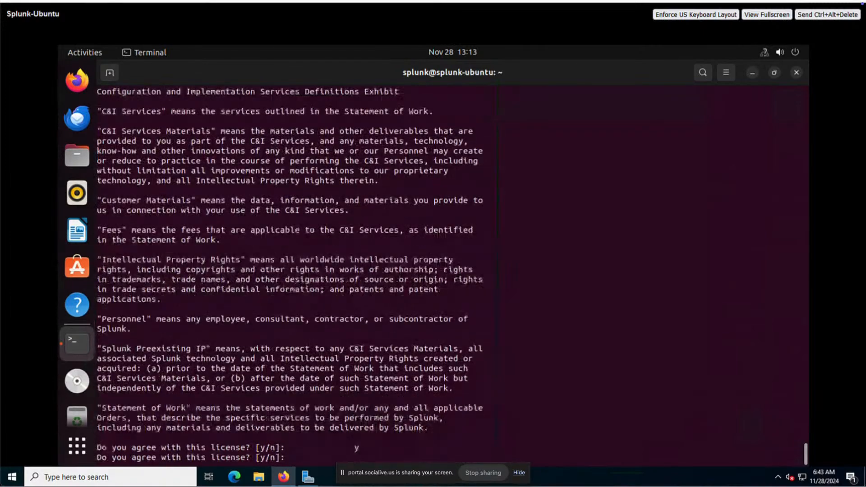
text(y)
key(Return)
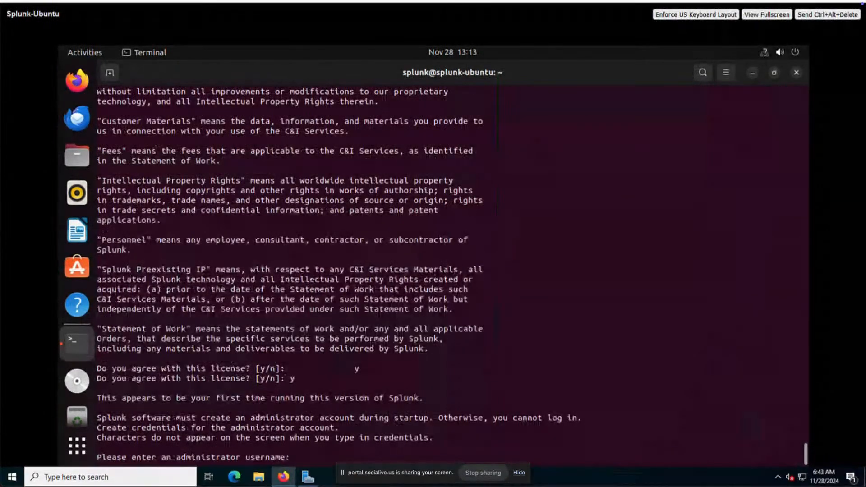
Step: Create the administrator account with its username and password
key(Return)
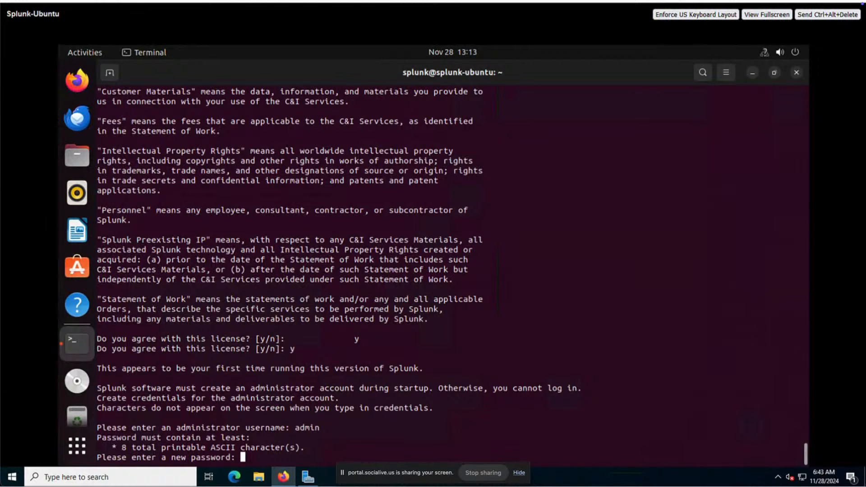
key(Return)
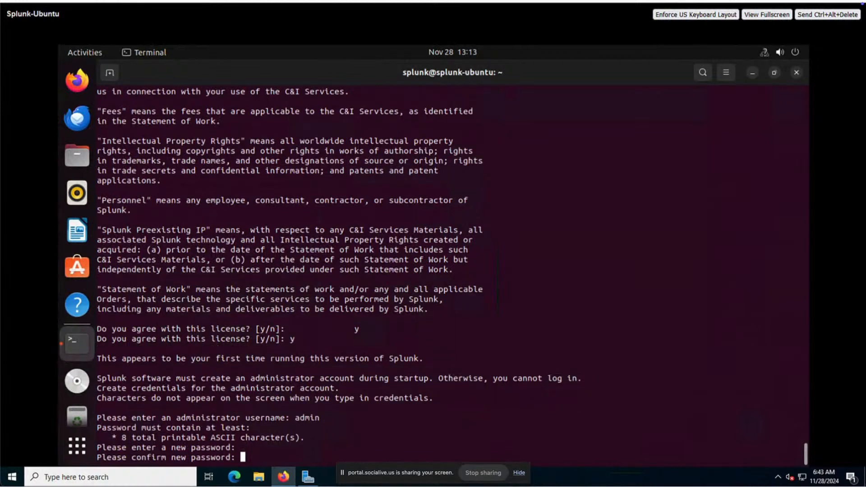
key(Return)
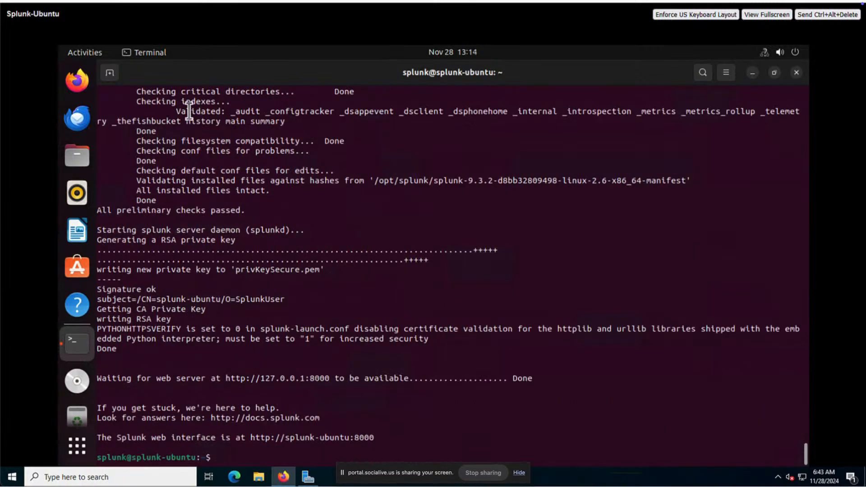
click(85, 86)
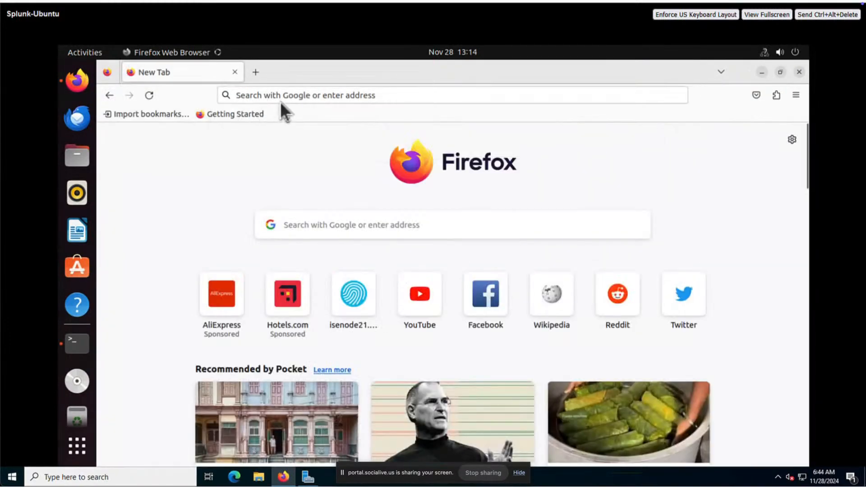
click(278, 95)
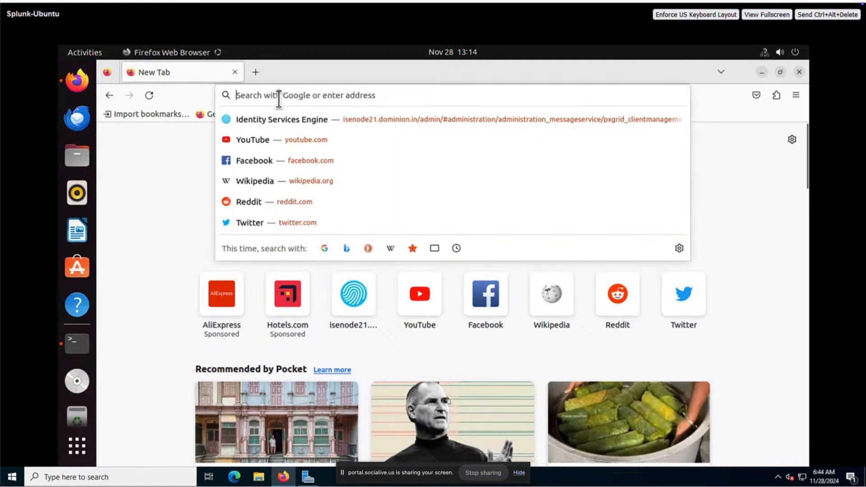
text(http://)
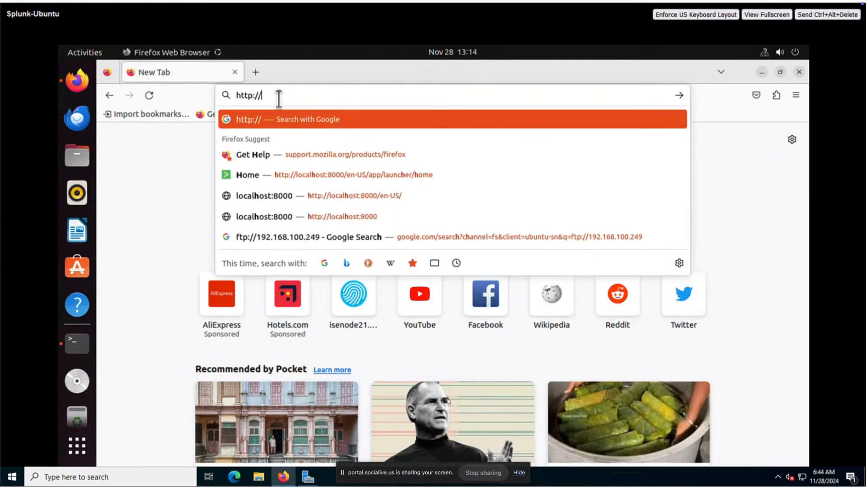
text(127.0.0.)
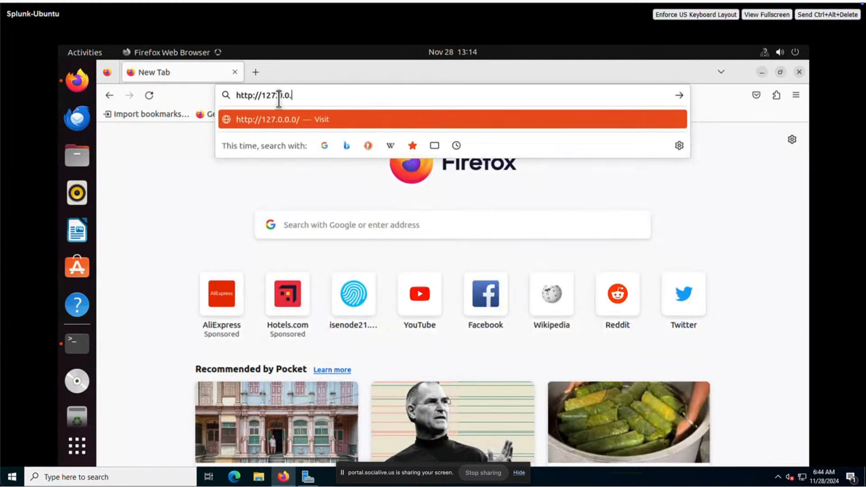
text(1:8000/)
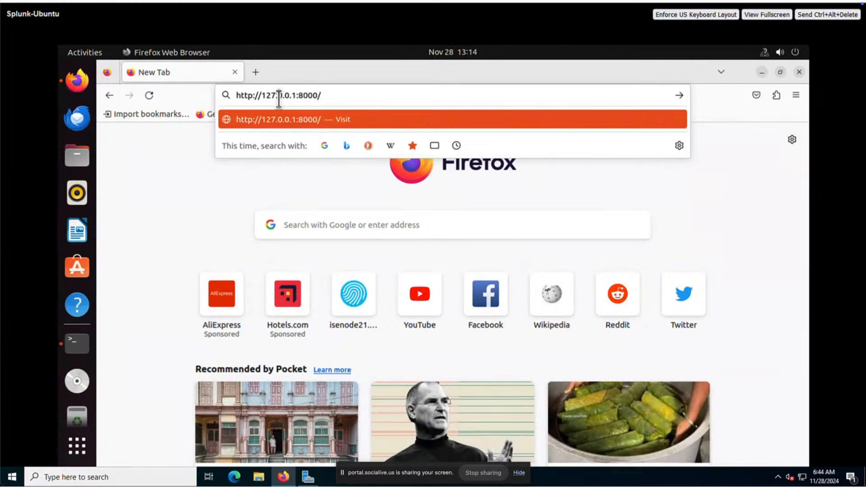
key(Return)
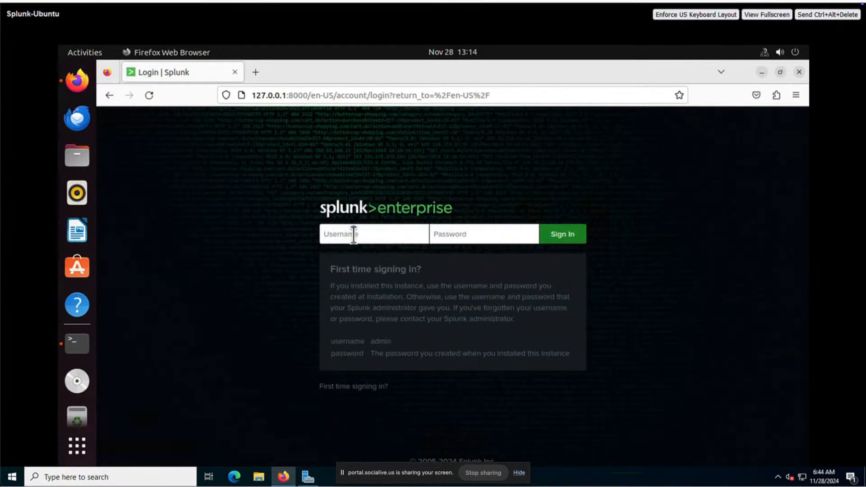
Step: Log in with the administrator credentials and decline saving the login
click(354, 234)
text(admin)
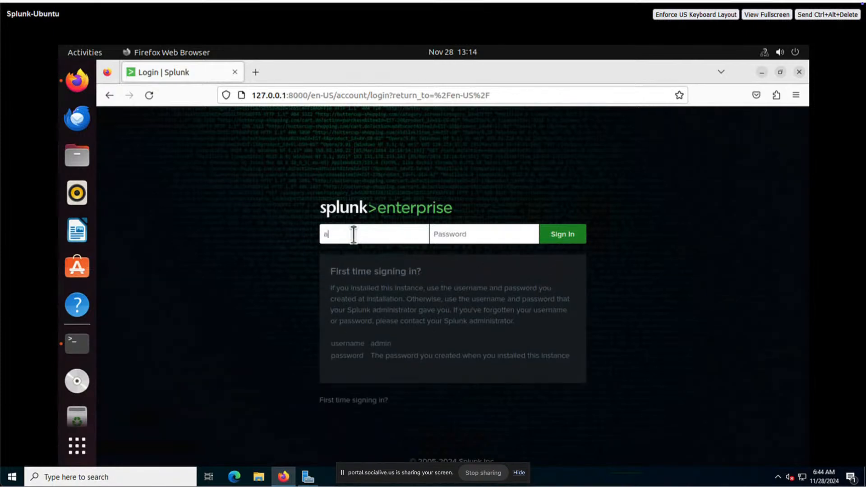
key(Tab)
key(Return)
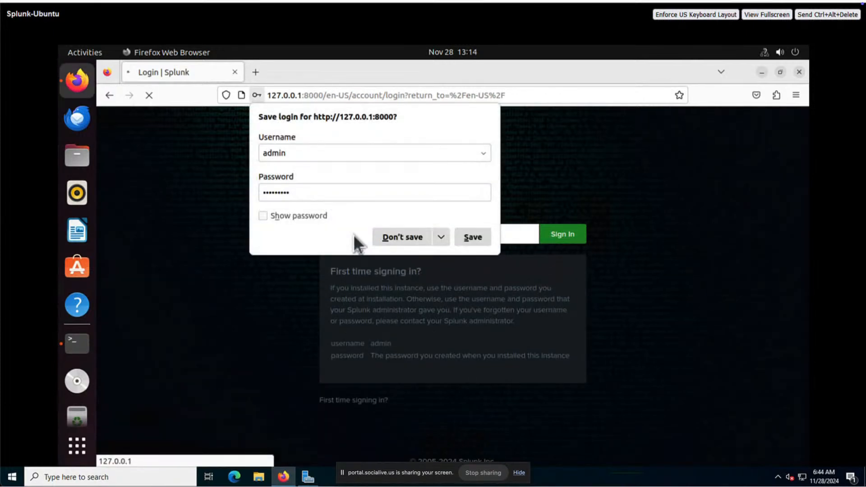
click(418, 237)
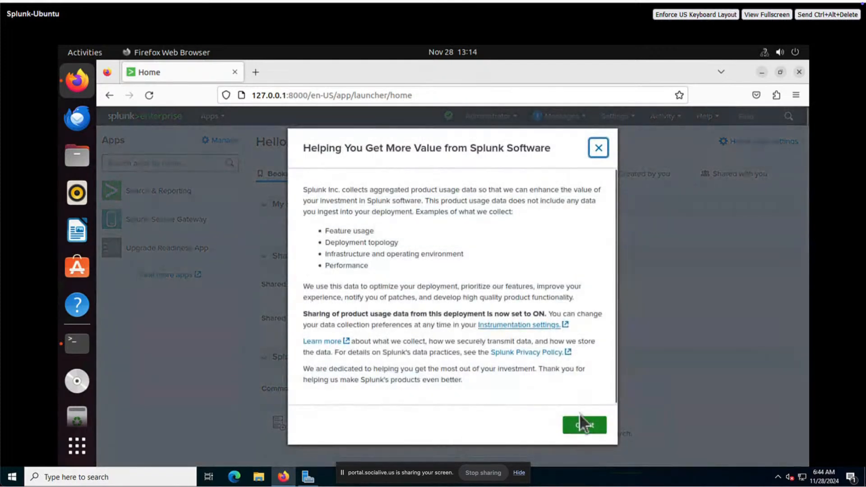
Step: Dismiss the usage notice, go to Apps > Manage Apps and choose Install app from file
click(580, 425)
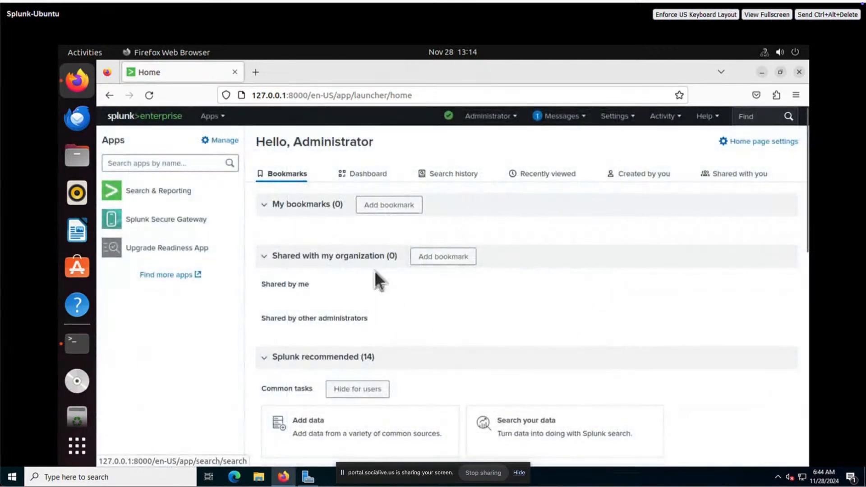
click(216, 117)
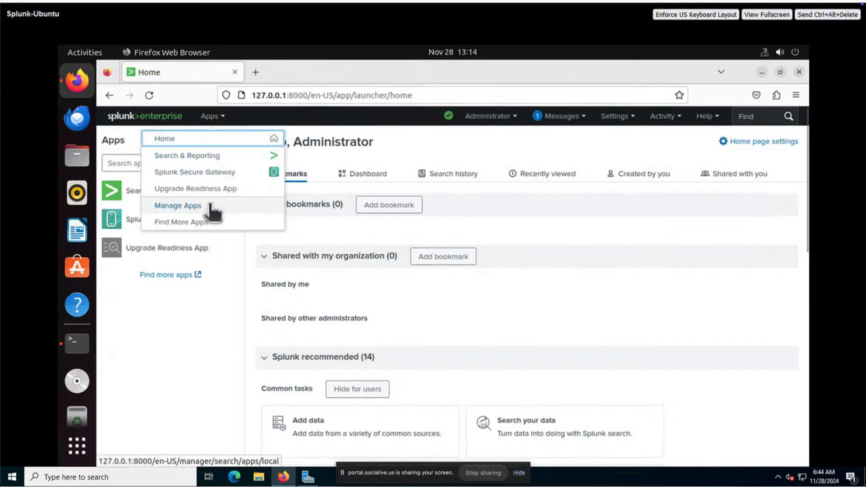
click(205, 223)
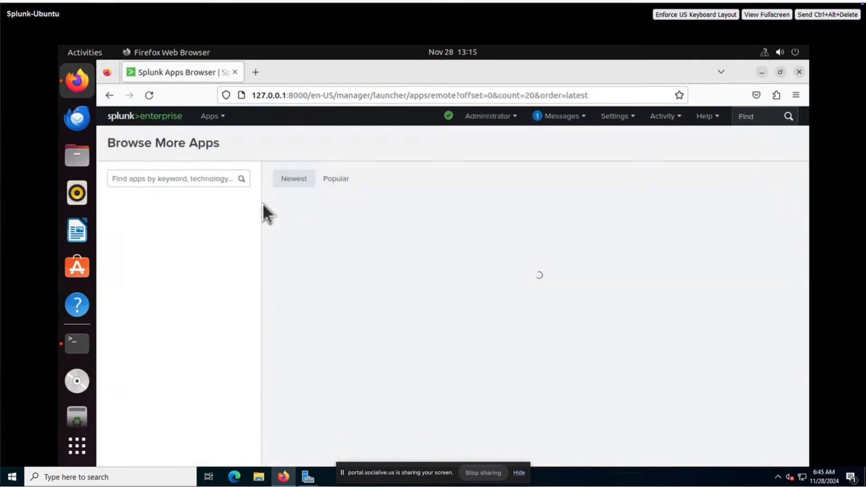
click(216, 116)
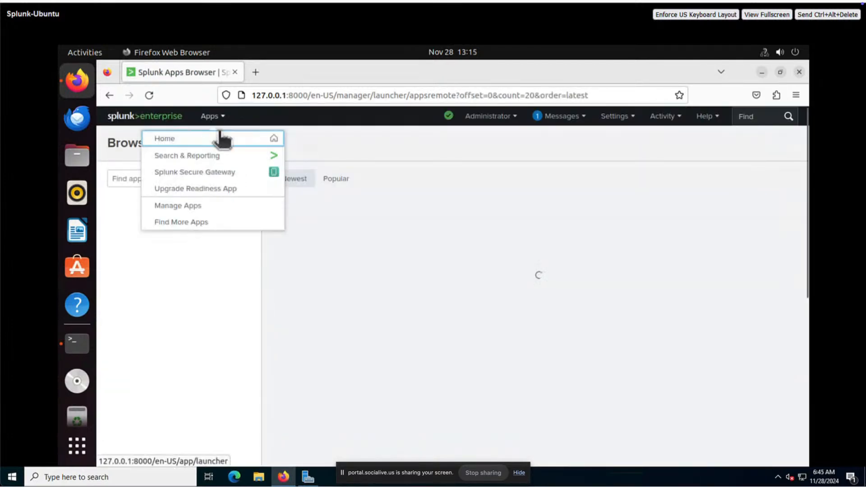
click(224, 206)
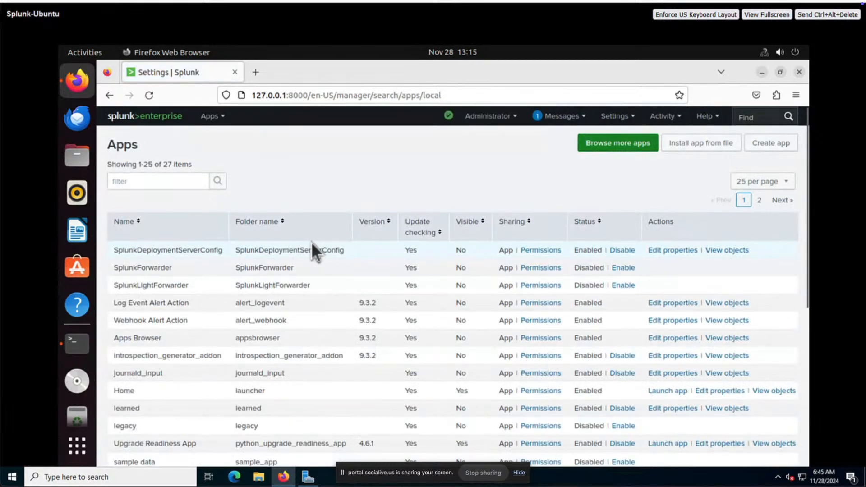
click(687, 144)
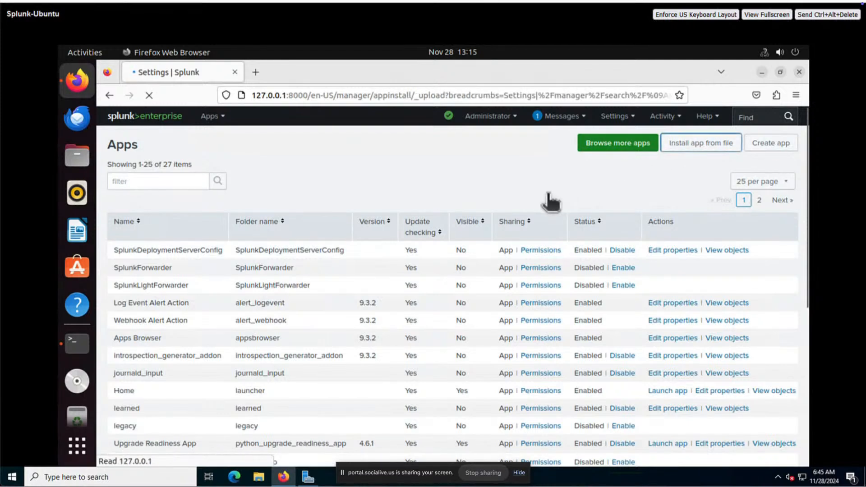
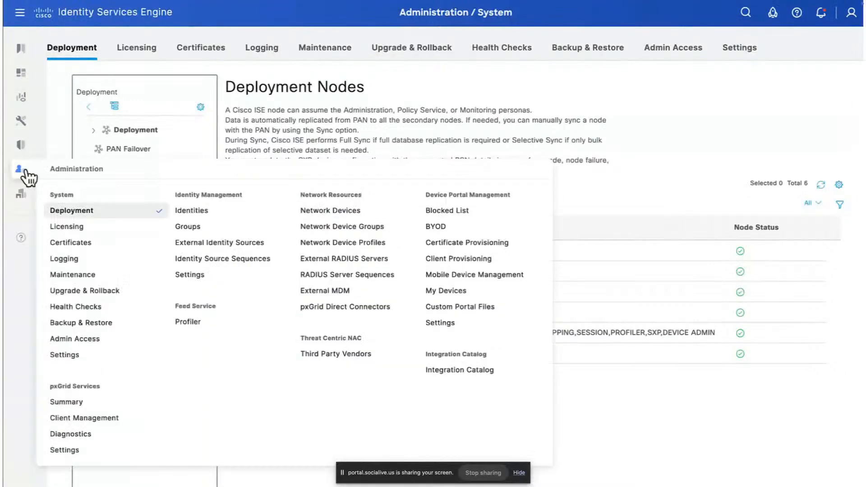
Step: Add a new remote logging target named Splunk_SIEM
mouse_move(20, 170)
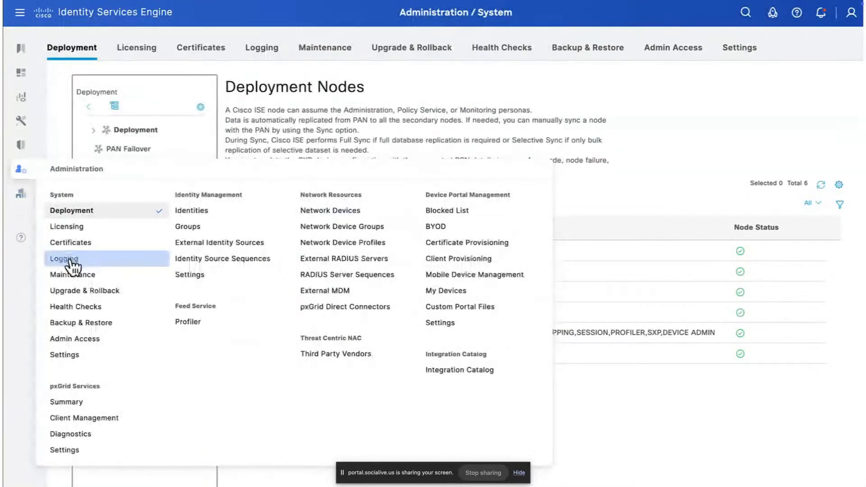
click(69, 259)
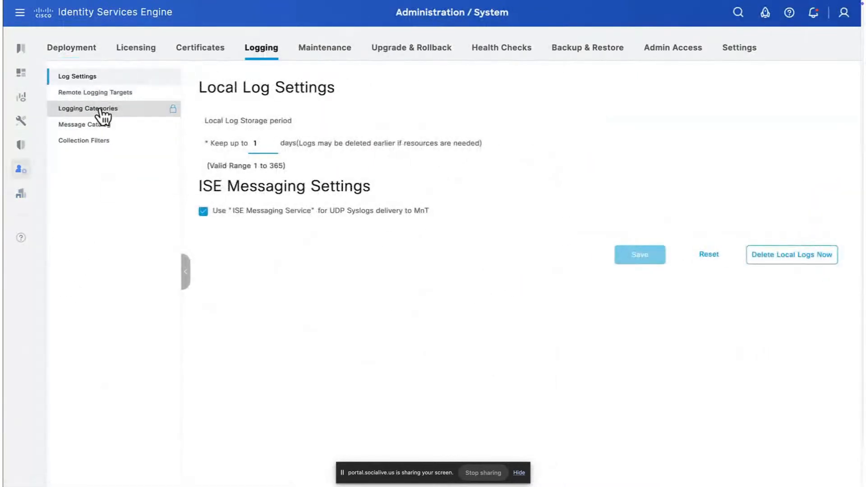
click(96, 93)
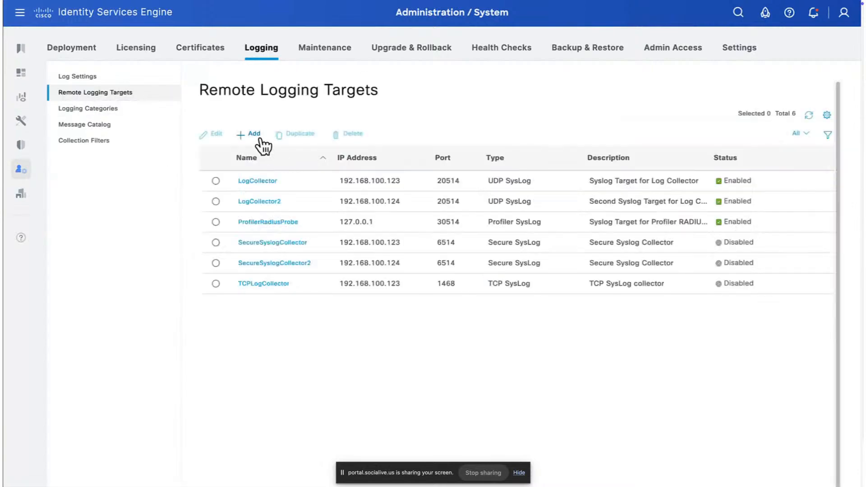
click(252, 134)
click(342, 140)
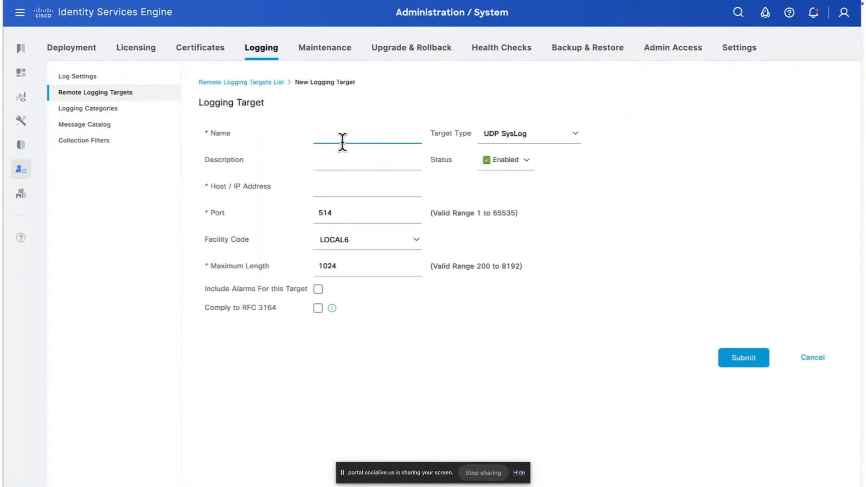
text(Splunk))
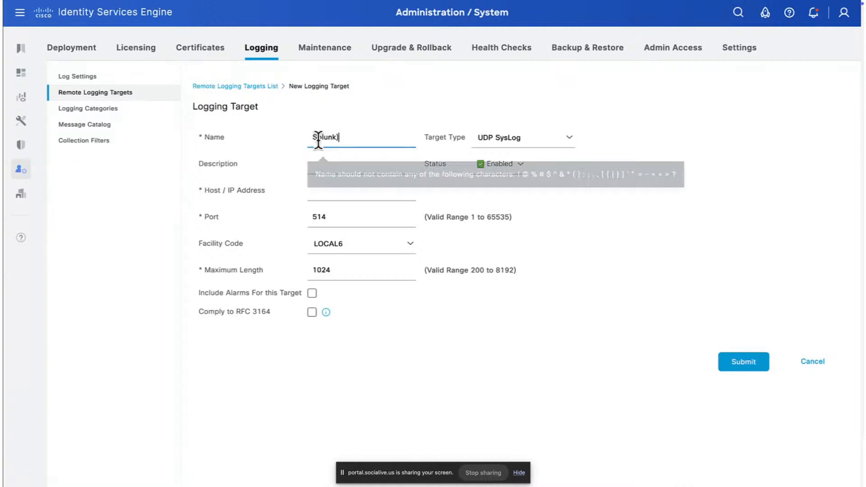
key(BackSpace)
text(_Sl)
text(EM)
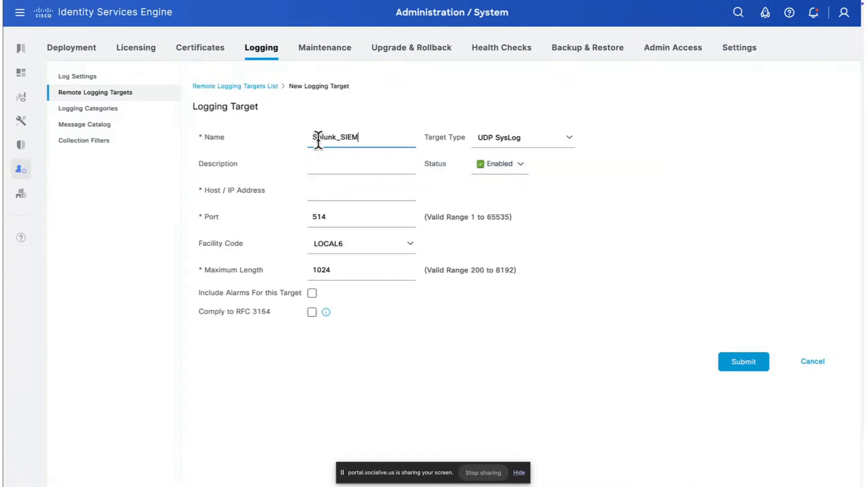
Step: Keep target type UDP SysLog, enter description 'Splunk', and keep the status Enabled
click(571, 143)
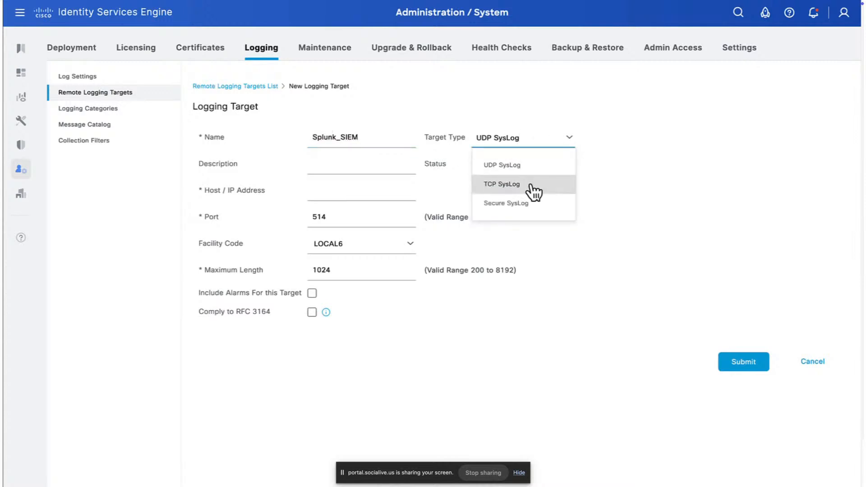
click(532, 167)
click(382, 166)
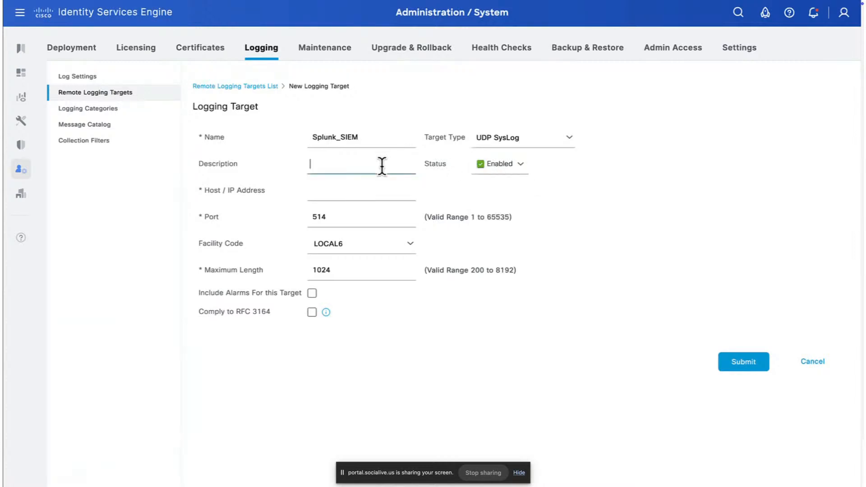
text(Splunk)
click(522, 171)
click(511, 191)
Step: Set host 192.168.100.175, check port 514, and review the facility code choices
click(361, 195)
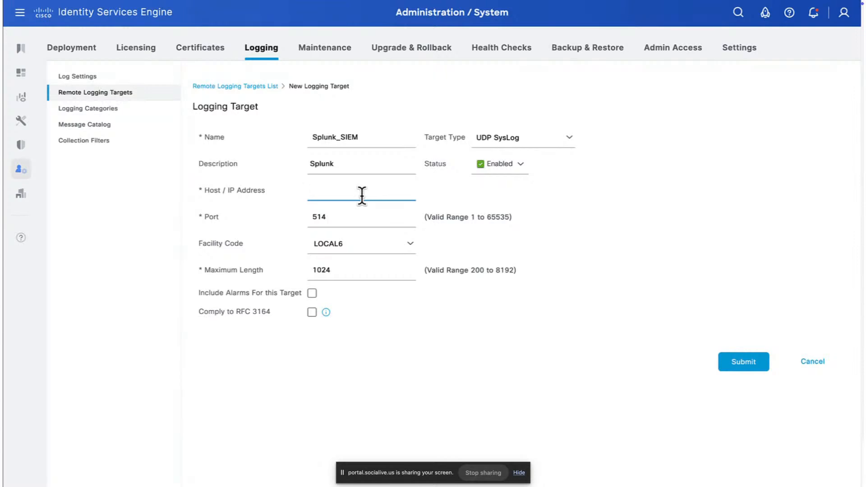
text(192.16)
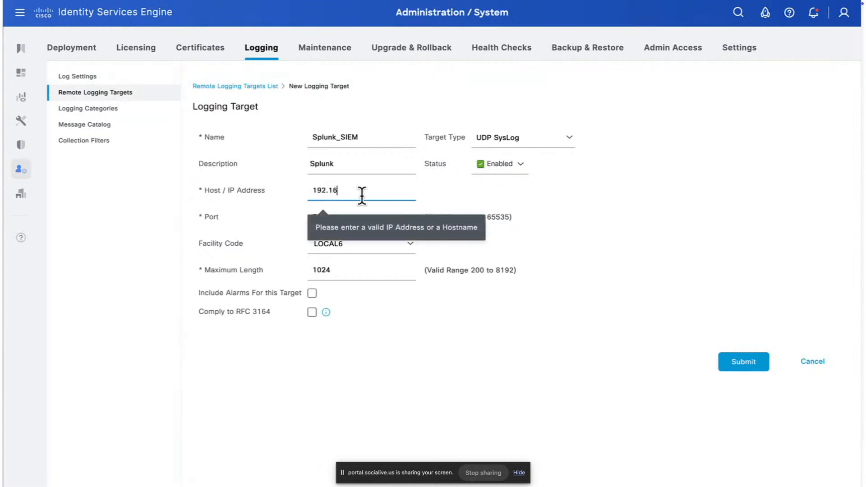
text(8.100.175)
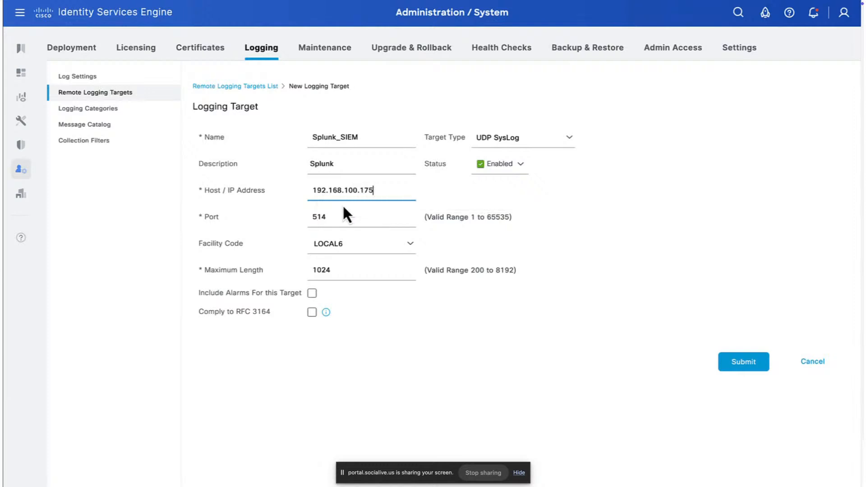
double_click(320, 217)
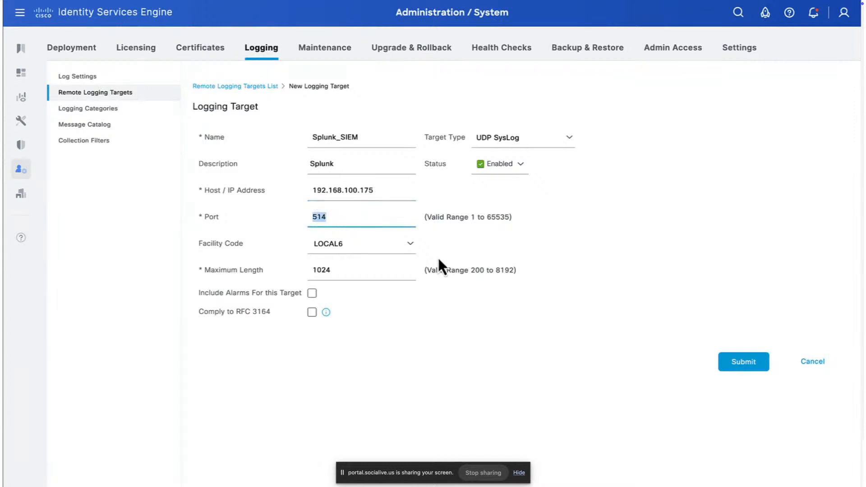
click(411, 245)
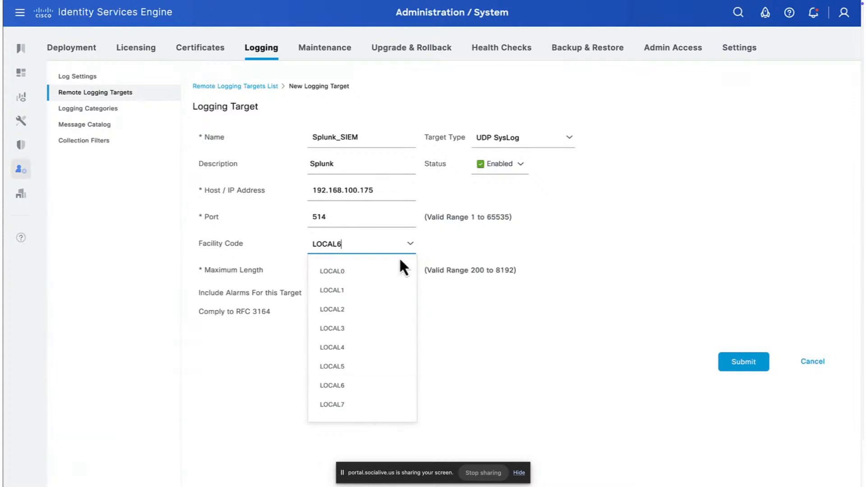
Step: Keep facility LOCAL6, set maximum length 8192, enable Include Alarms and RFC 3164 compliance, and submit
click(439, 398)
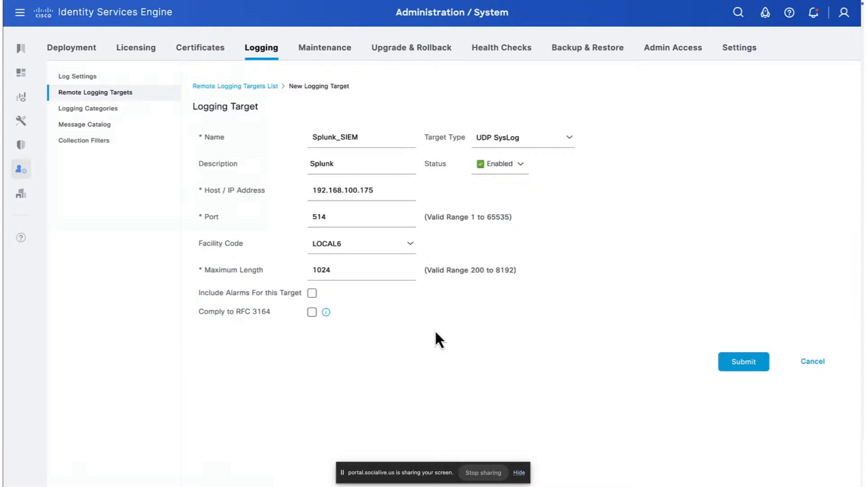
double_click(355, 269)
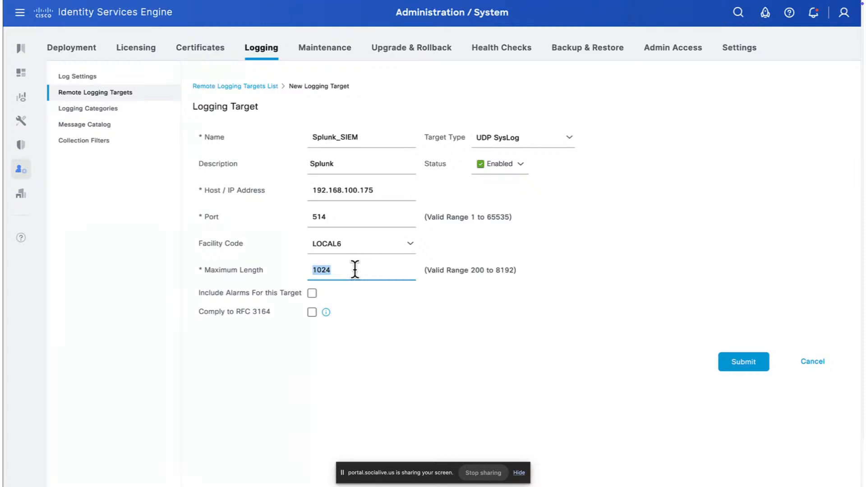
text(9182)
double_click(355, 269)
text(8192)
click(358, 318)
click(312, 293)
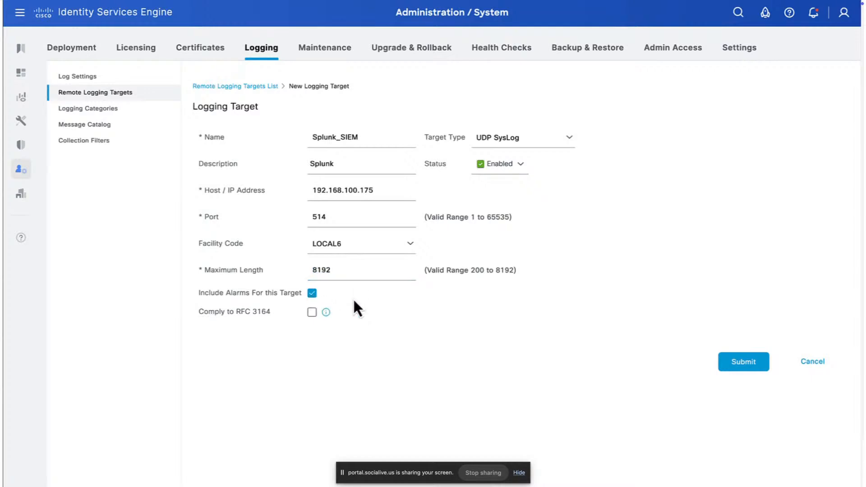
click(312, 312)
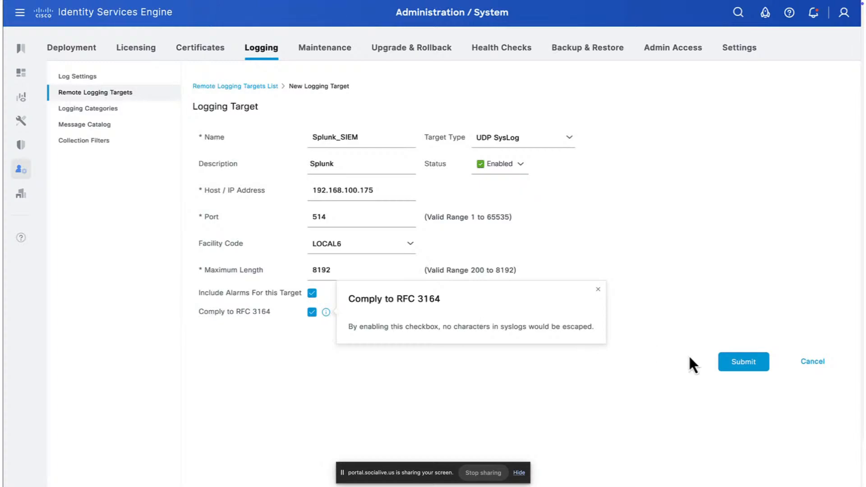
click(730, 364)
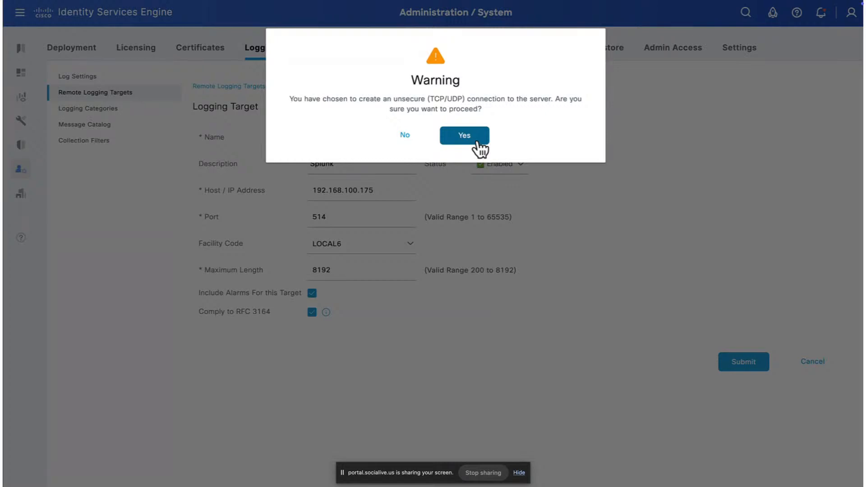
Step: Accept the unsecure UDP warning to create Splunk_SIEM, then view Logging Categories
click(476, 140)
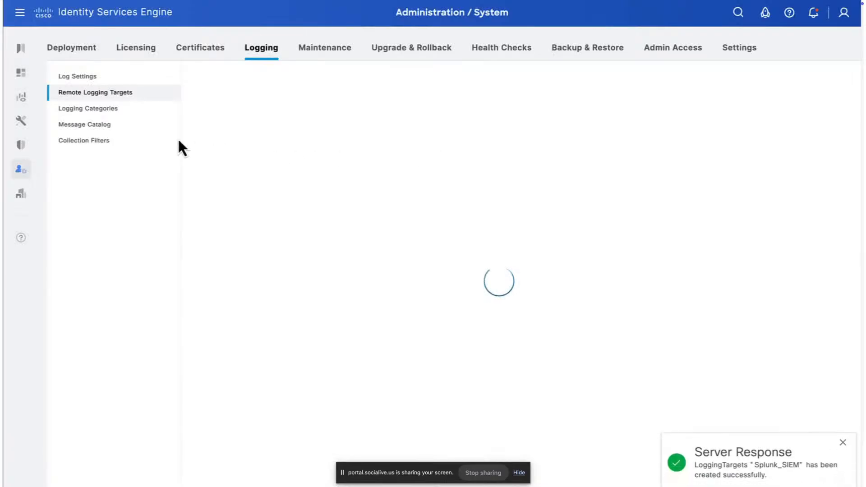
click(141, 121)
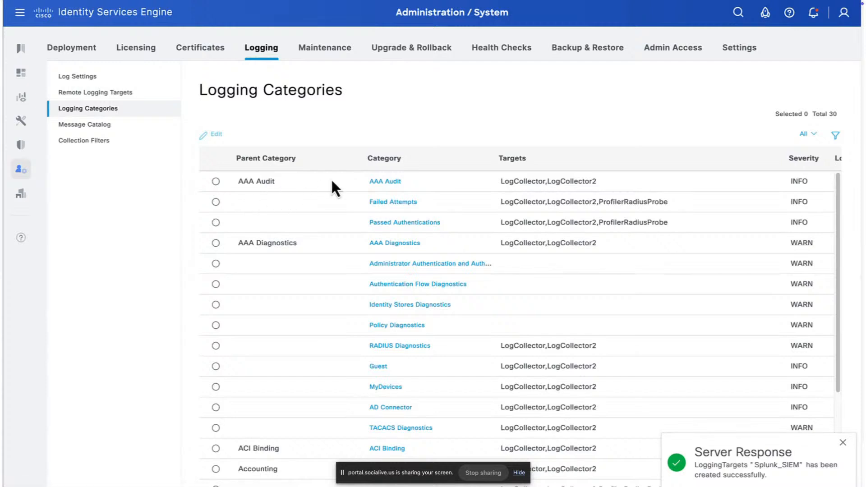
Step: Add Splunk_SIEM to the AAA Audit category's selected targets and save
click(392, 180)
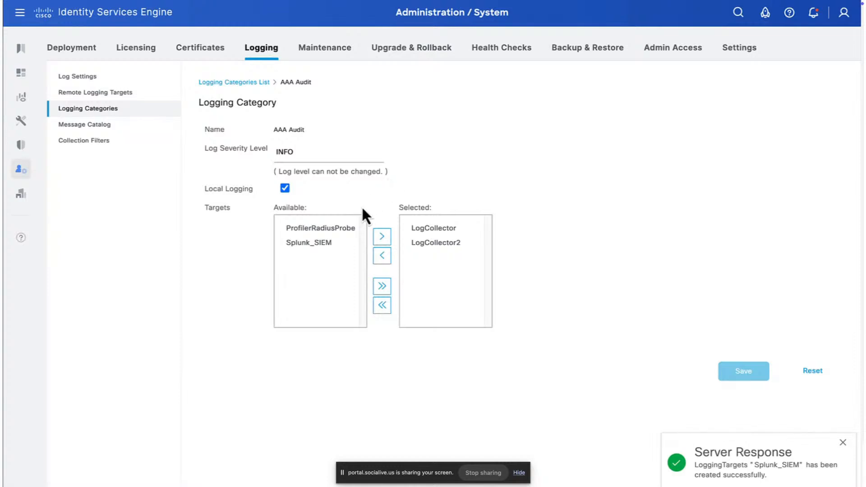
click(326, 249)
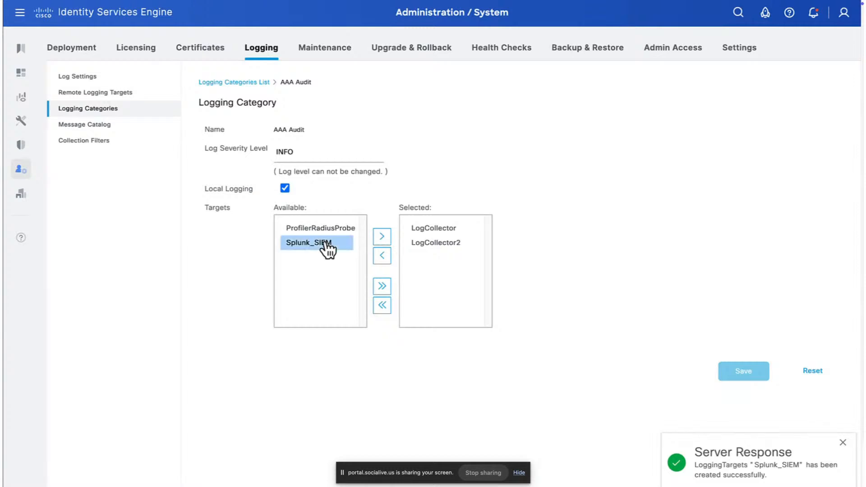
double_click(325, 244)
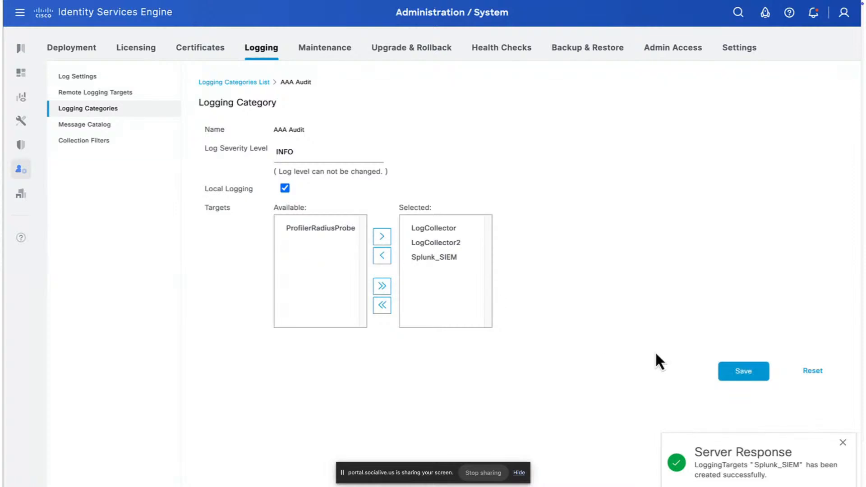
click(735, 376)
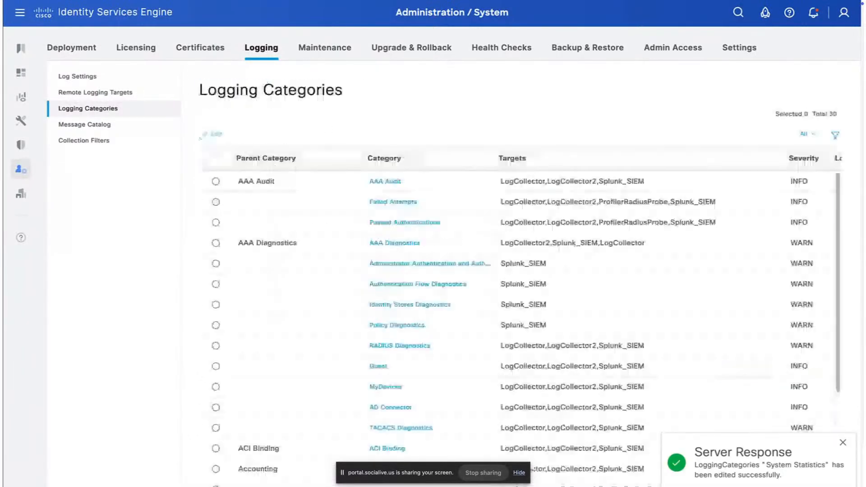
Step: Filter categories by target 'splunk_SIEM' to verify, then go to Collection Filters
click(571, 183)
text(splunk)
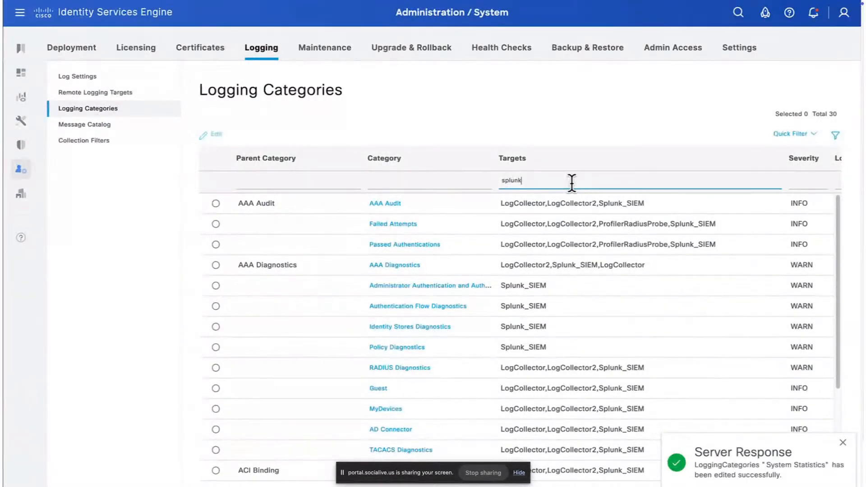
text(_SIEM)
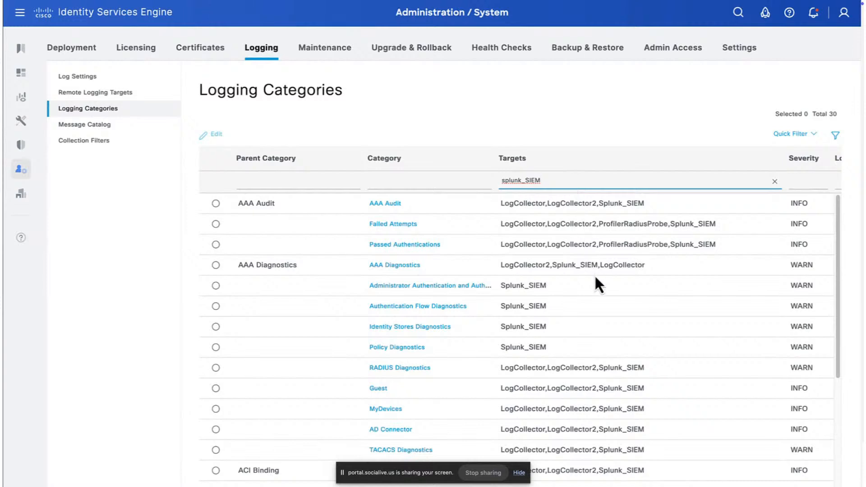
scroll(595, 275, down, 5)
scroll(594, 288, down, 1)
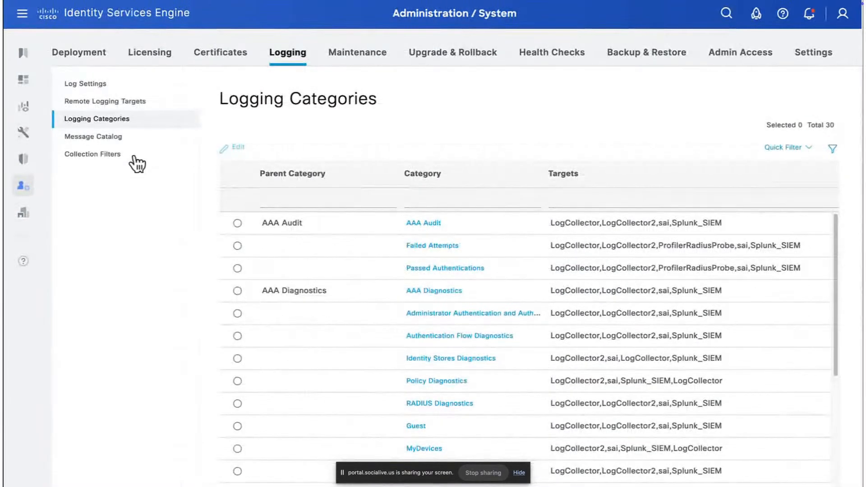
click(121, 143)
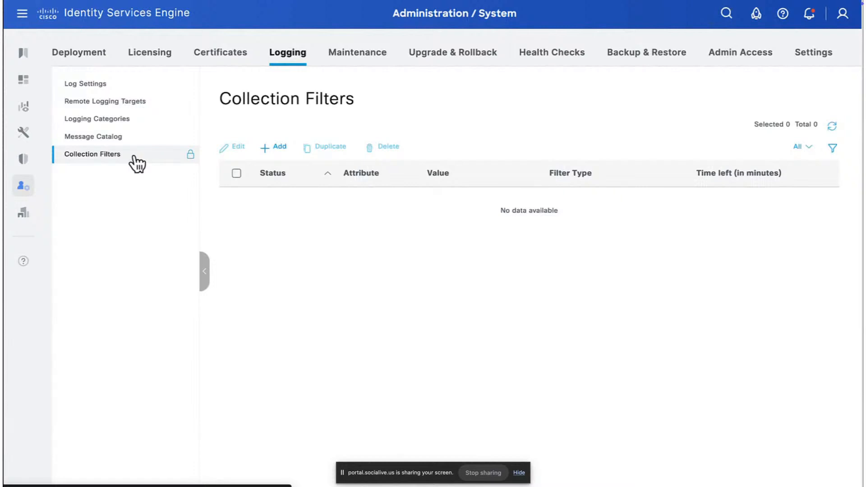
Step: Add a Filter All collection filter for NAS IP Address 10.10.10.10 and submit it
click(273, 149)
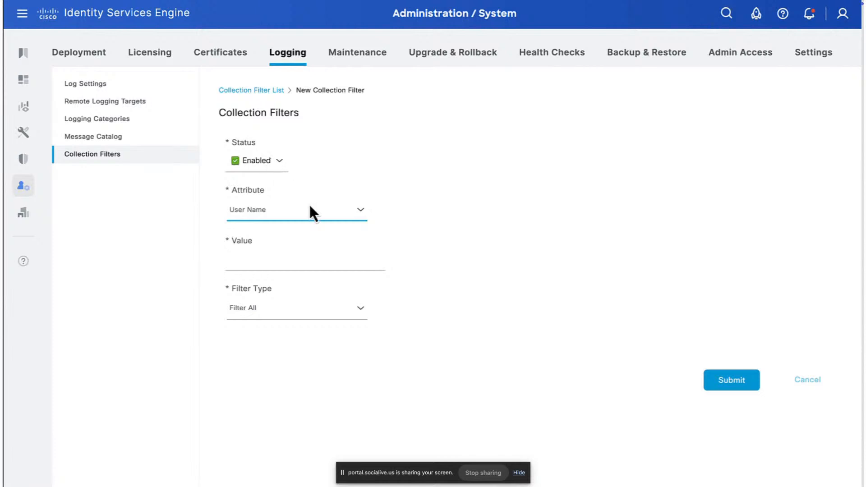
click(347, 212)
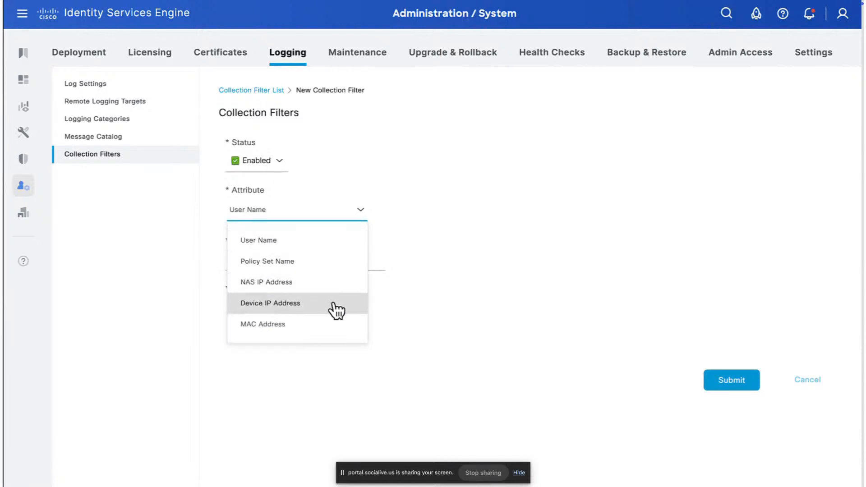
click(382, 308)
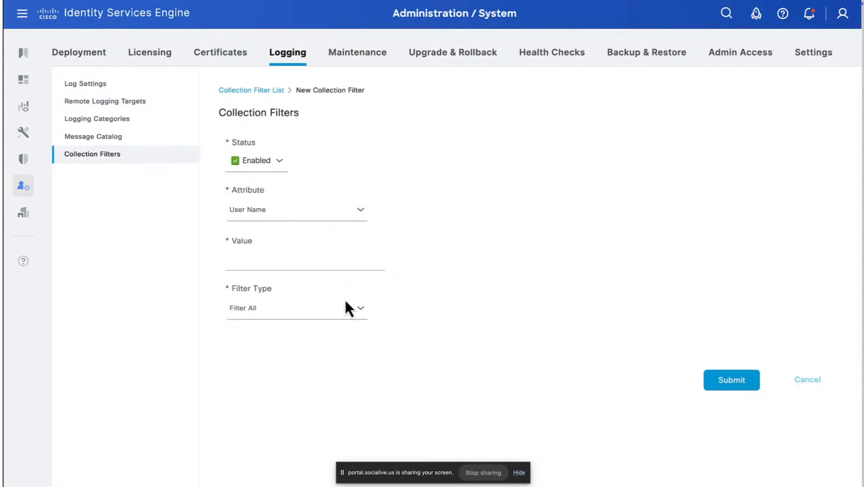
click(349, 311)
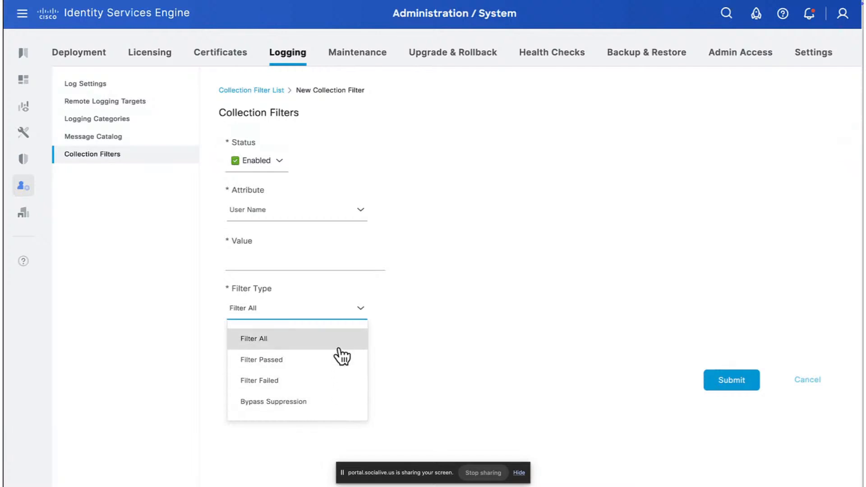
click(321, 222)
click(336, 283)
click(293, 261)
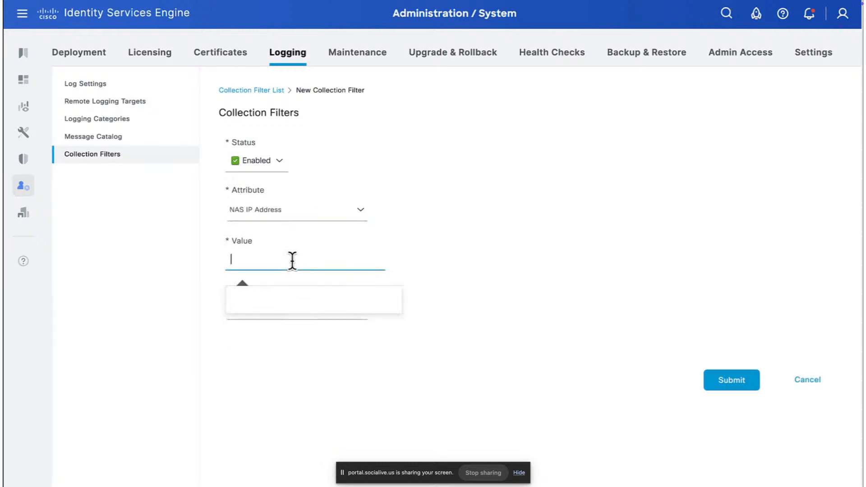
text(10.10.10.10)
click(425, 374)
click(717, 381)
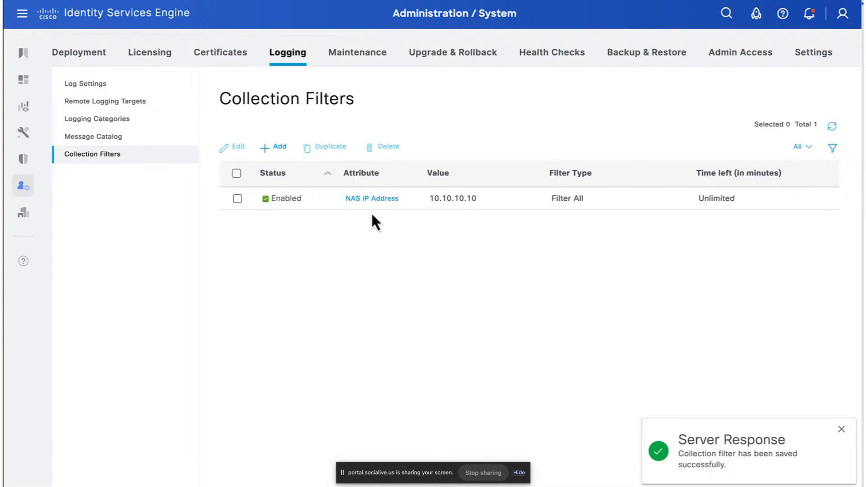
Step: Switch to the Splunk machine and open Install app from file under Manage Apps
key(super+Tab)
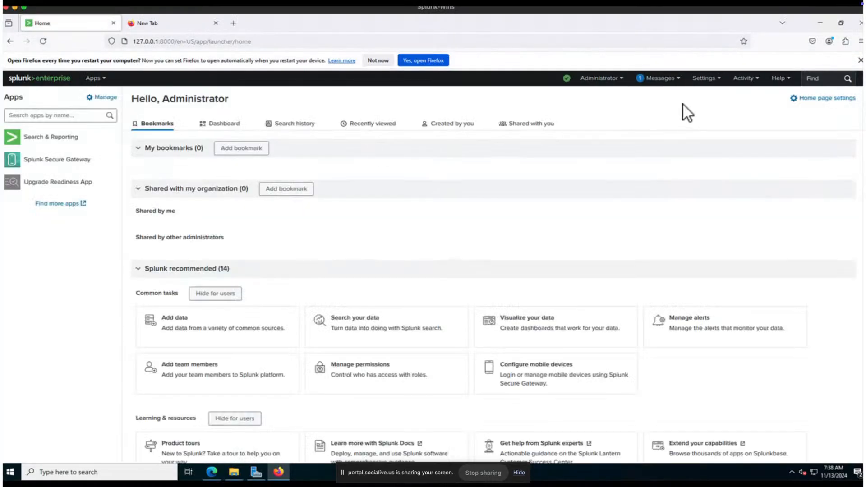
click(96, 80)
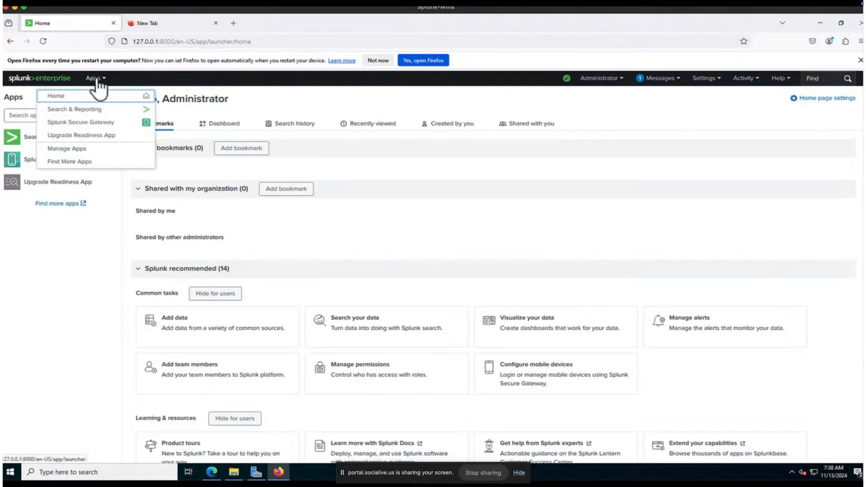
click(100, 149)
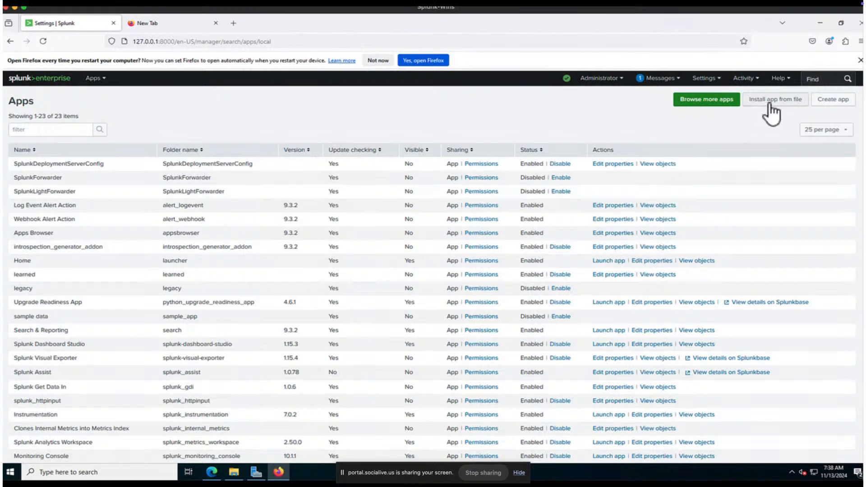
click(770, 105)
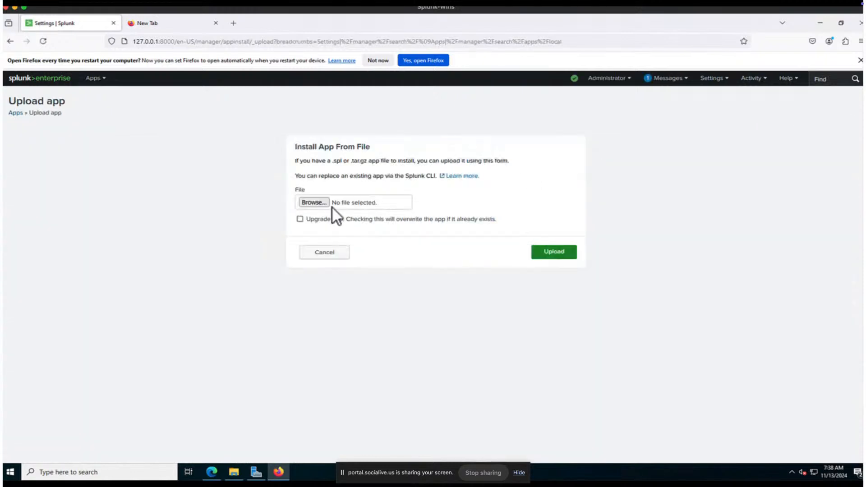
Step: Upload the Cisco ISE app package from Downloads with Upgrade app checked
click(323, 205)
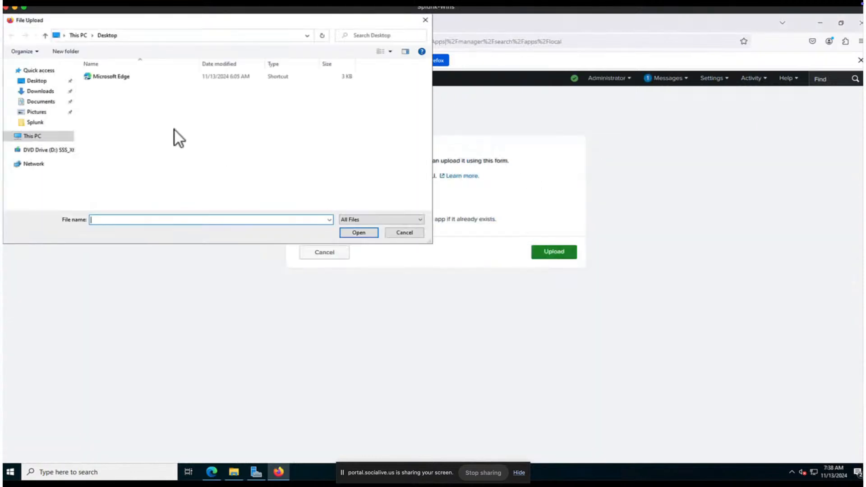
click(48, 91)
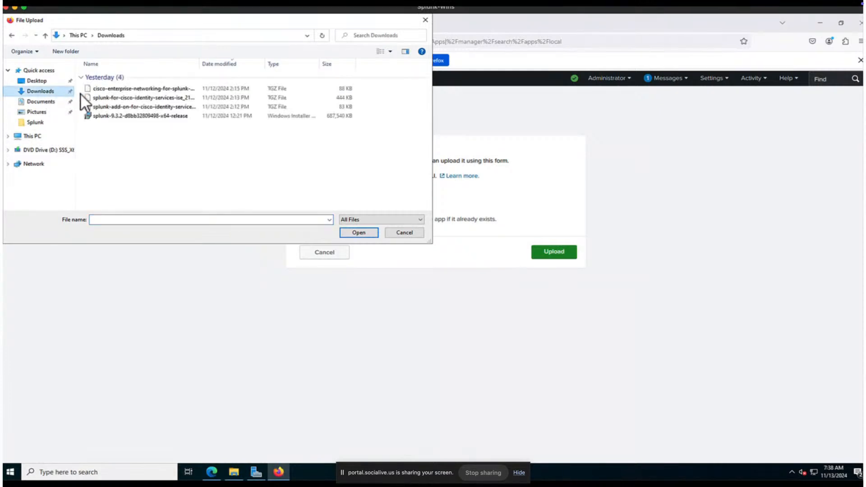
click(112, 98)
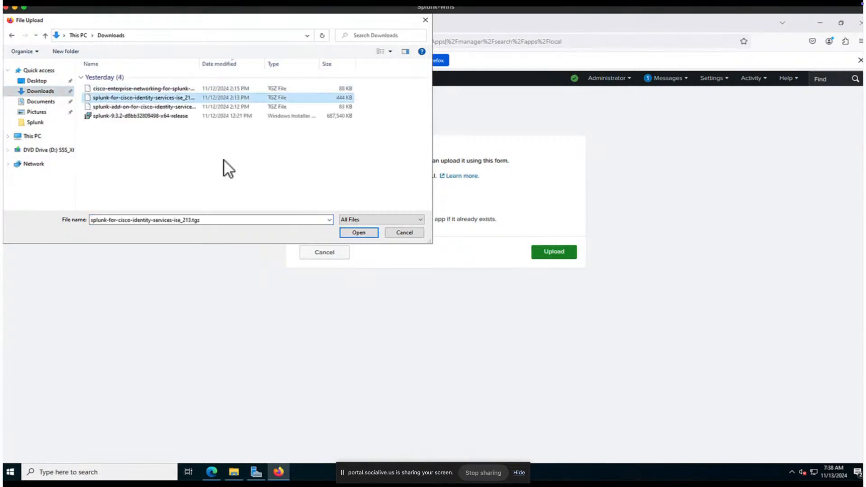
click(350, 234)
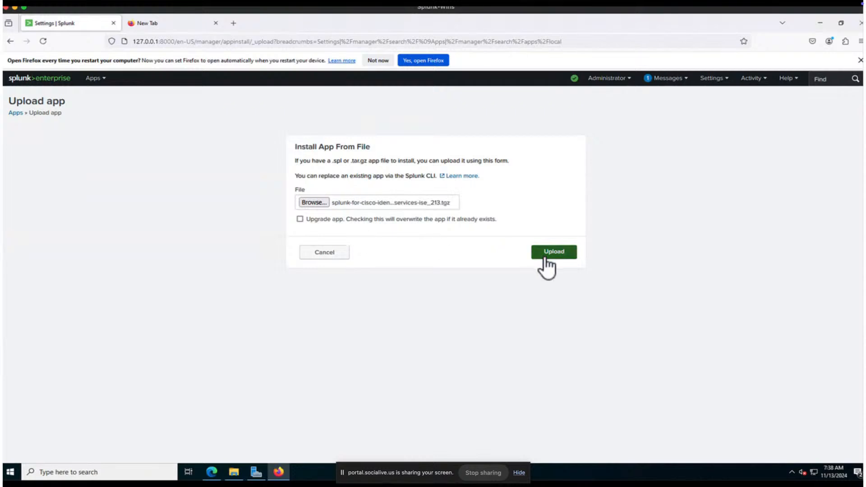
click(460, 223)
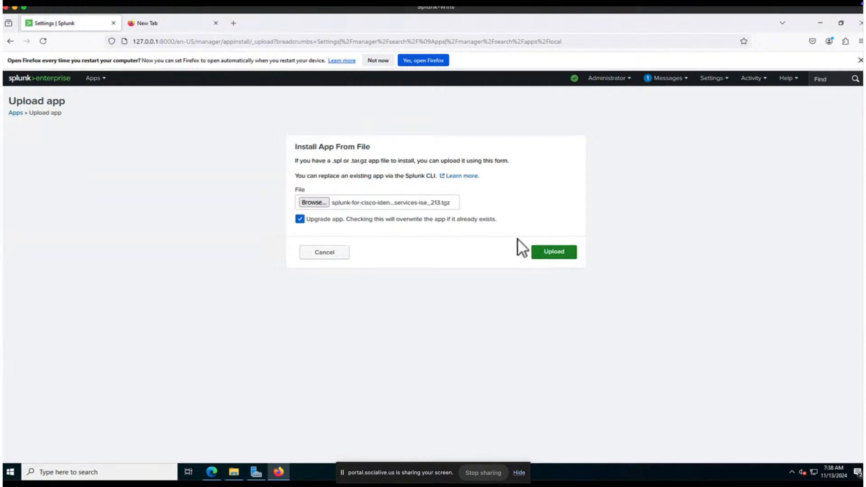
click(532, 252)
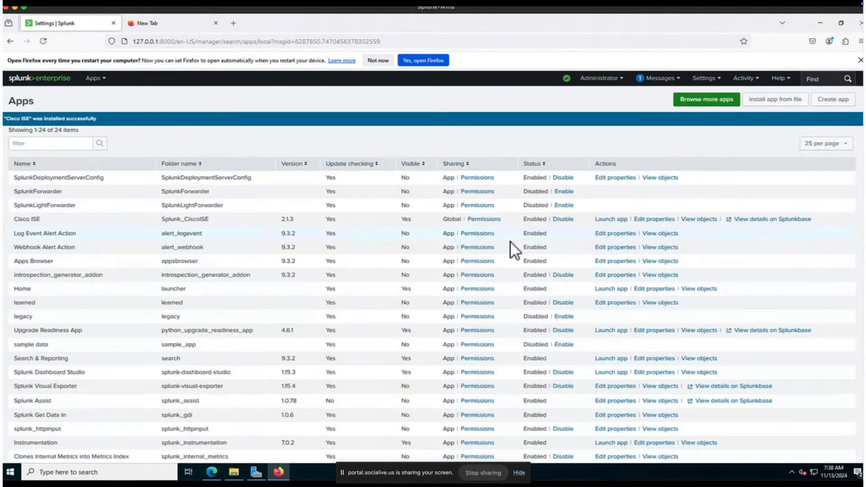
click(772, 103)
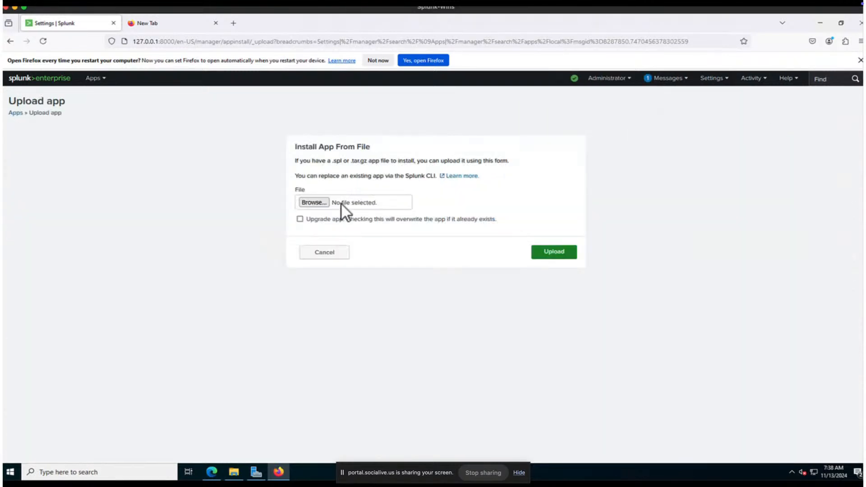
Step: Upload the Splunk Add-on for Cisco ISE package with Upgrade app checked
click(321, 203)
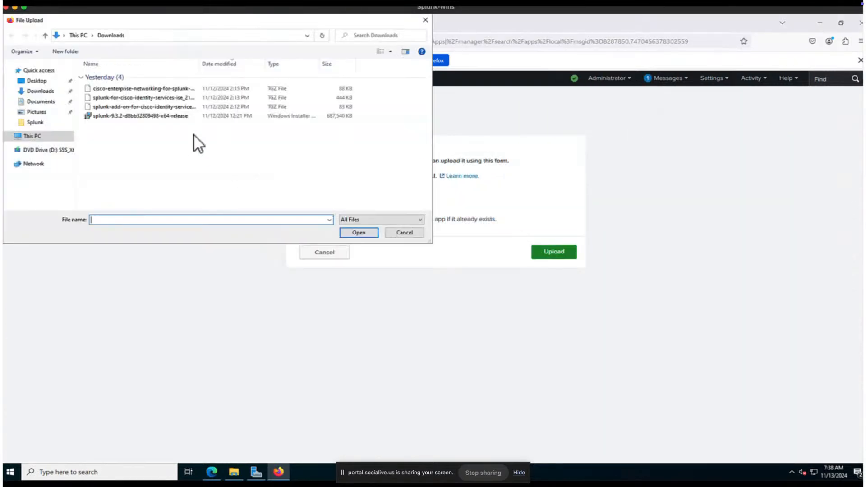
click(174, 109)
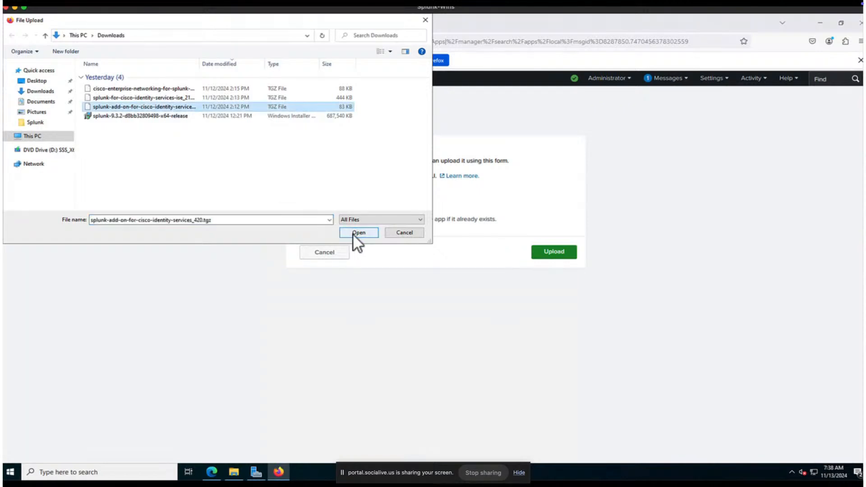
click(354, 234)
click(320, 220)
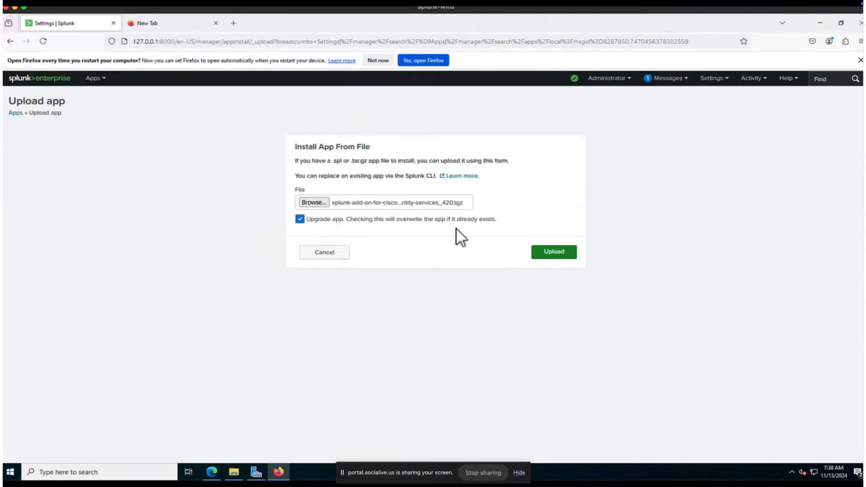
click(547, 253)
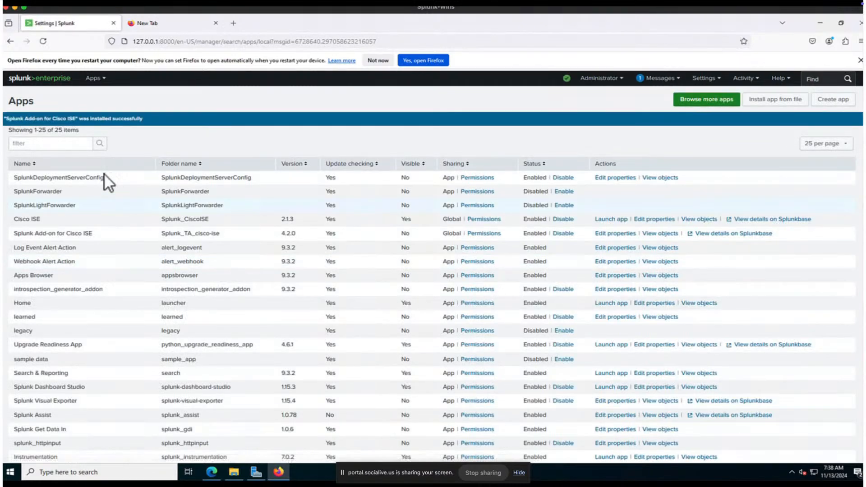
Step: Filter the apps list by 'ise' to show both ISE entries
click(75, 143)
text(ise)
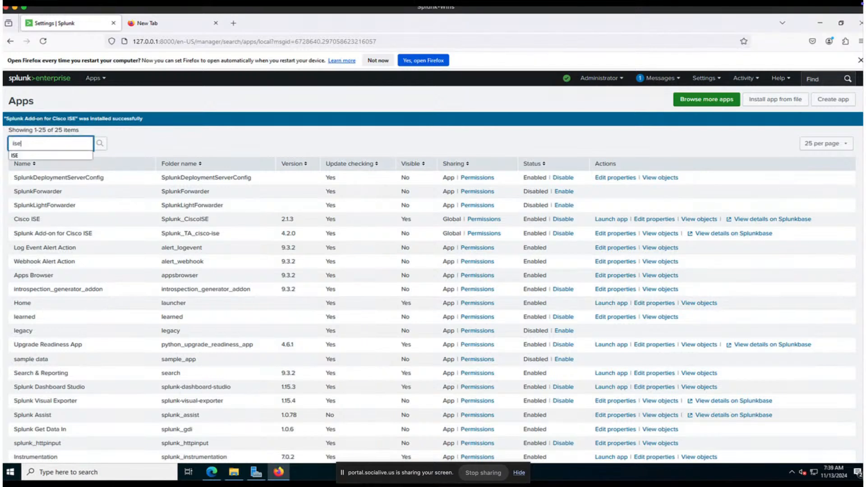
click(71, 155)
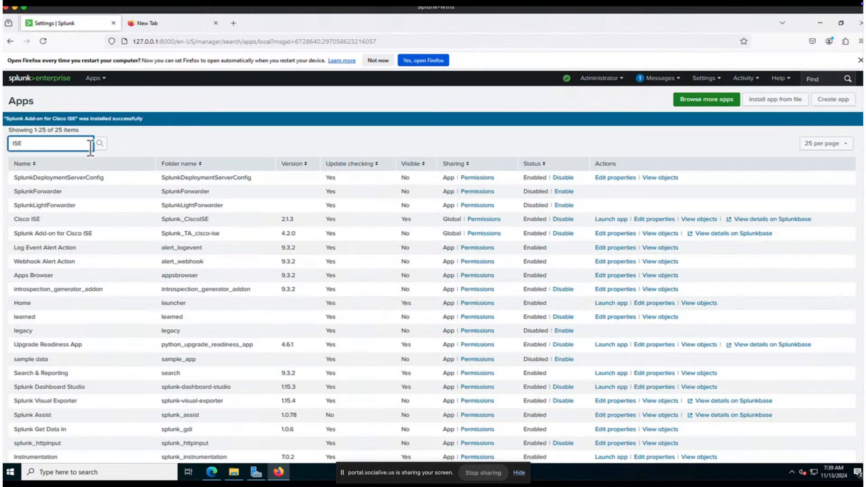
click(99, 144)
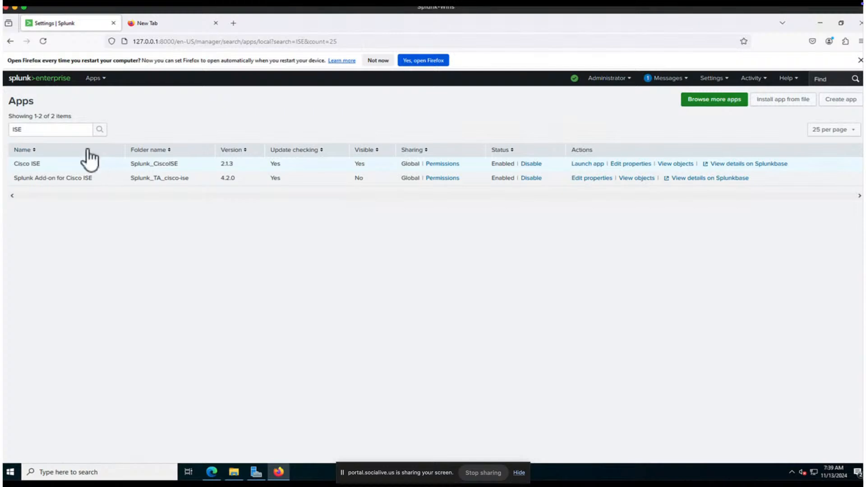
Step: Return to the Splunk home page and start Add Data
click(93, 78)
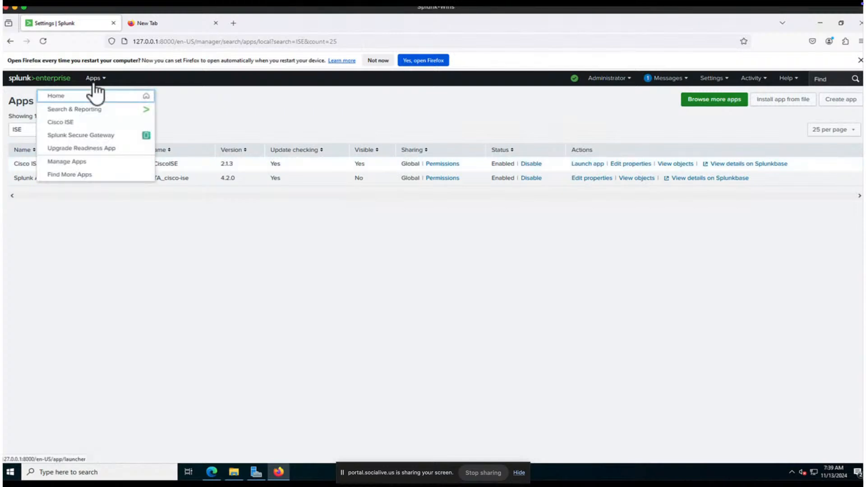
click(28, 81)
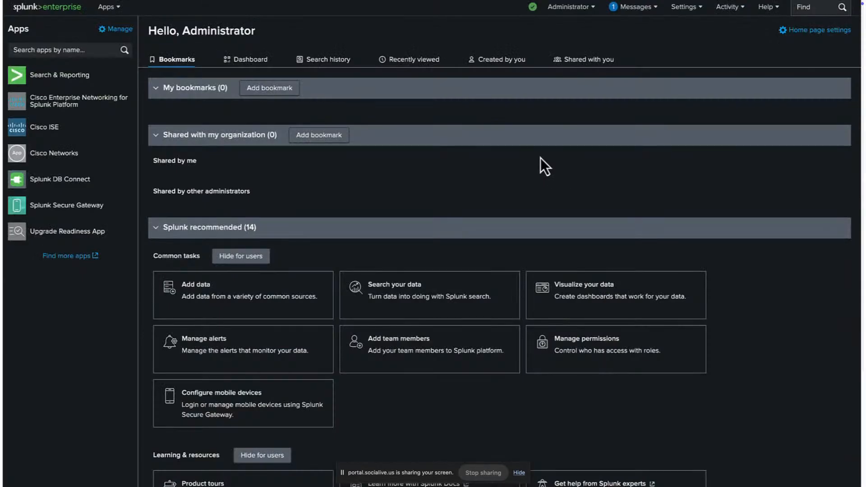
drag(252, 308, 251, 302)
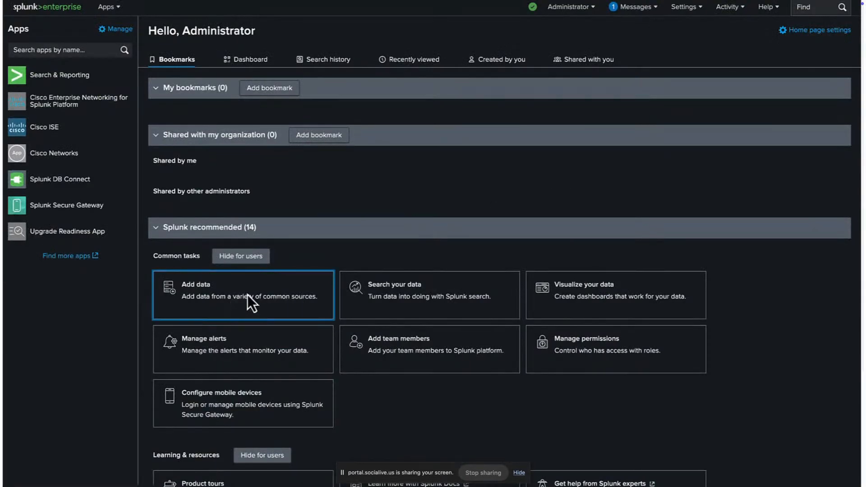
click(248, 294)
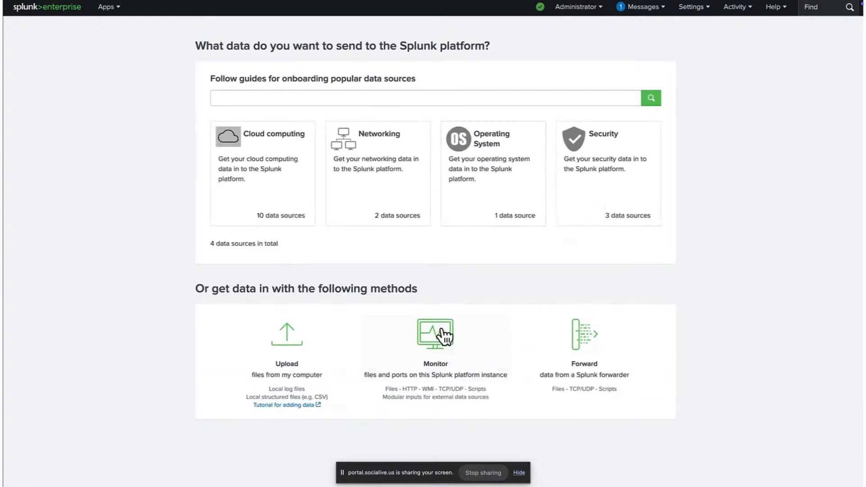
Step: Monitor UDP port 514, continue to Input Settings, and filter source types by 'cisco'
click(441, 329)
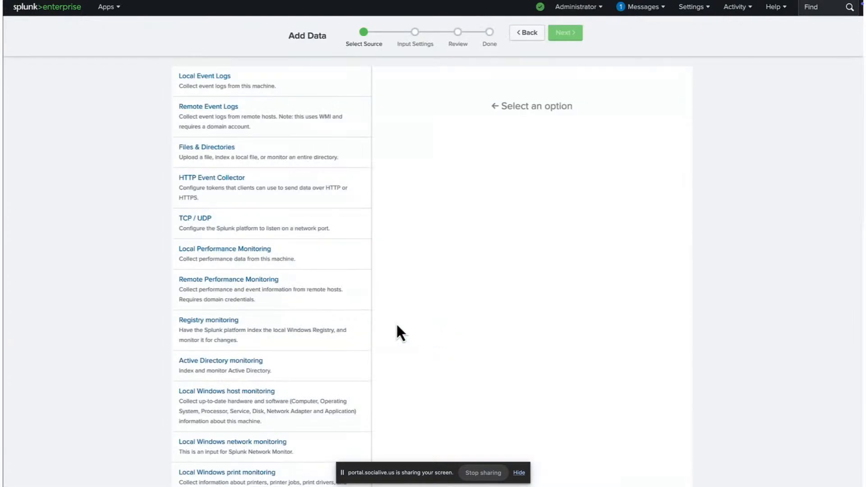
click(221, 234)
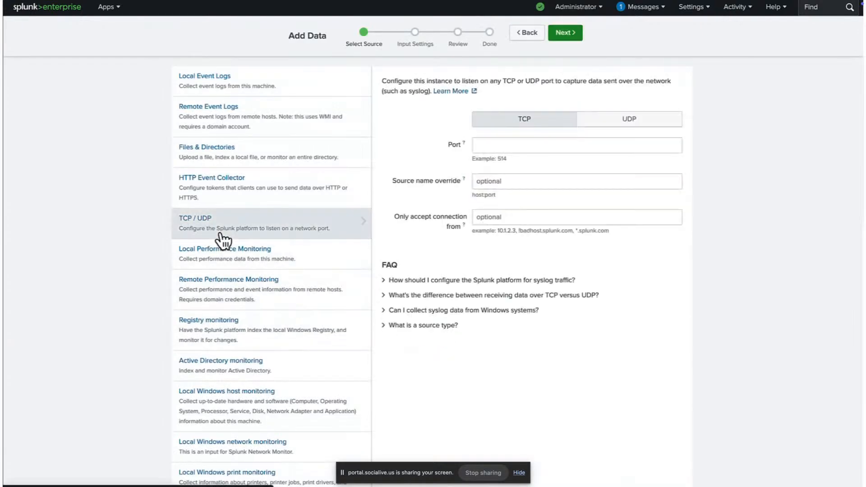
click(615, 125)
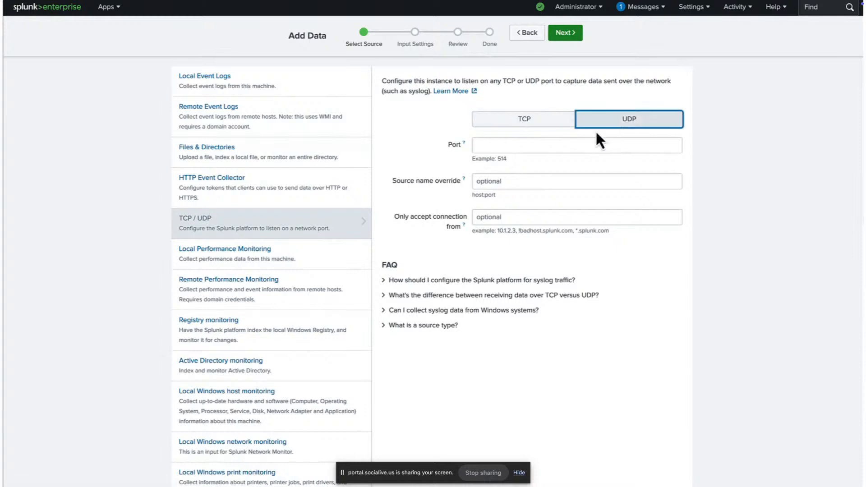
click(554, 145)
text(514)
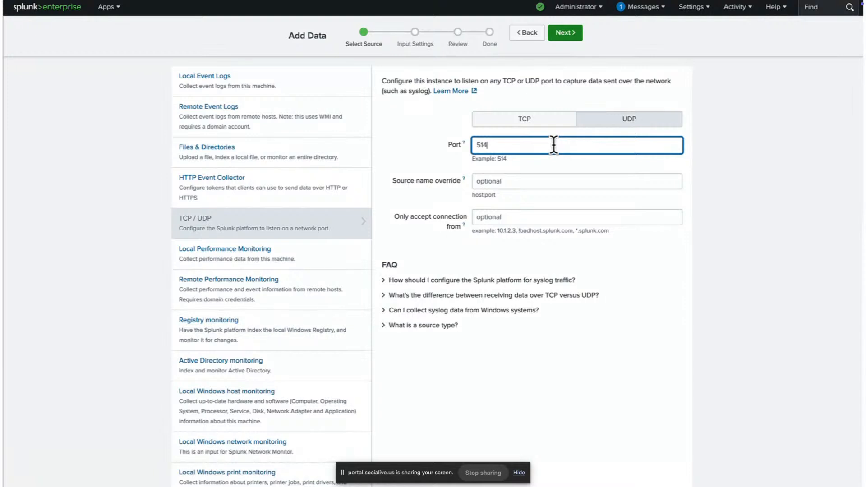
click(576, 39)
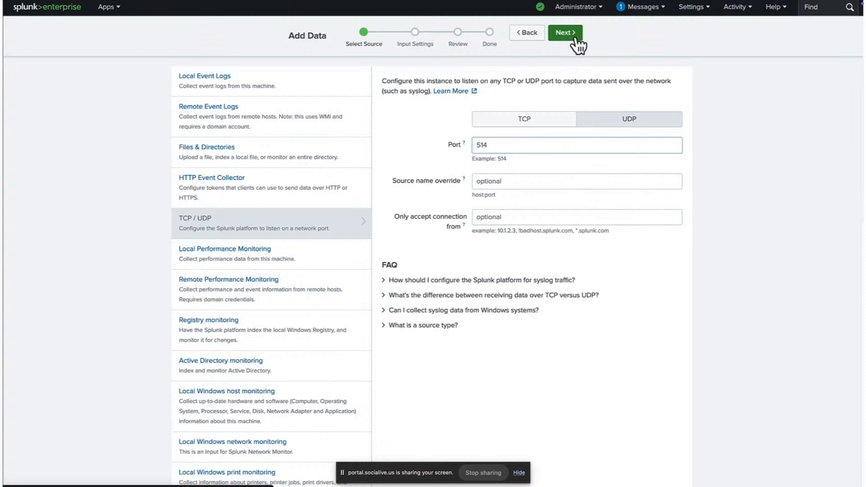
click(550, 177)
text(cisco)
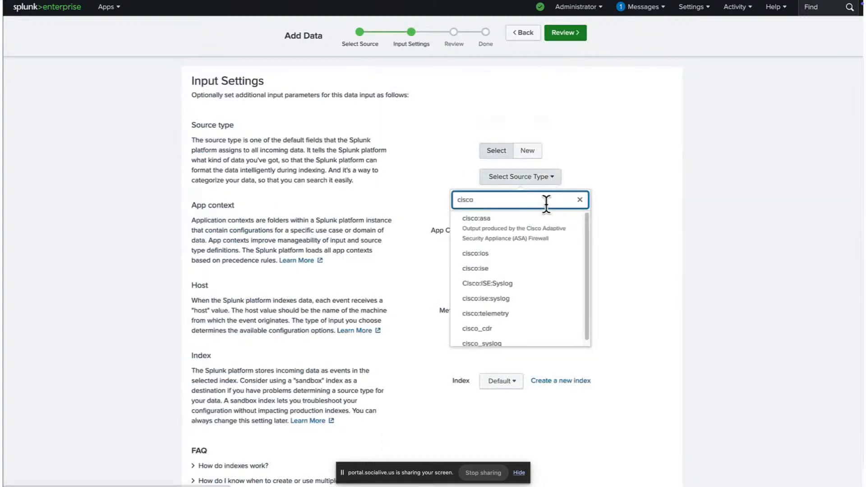
Step: Choose source type Cisco:ISE:Syslog, set Host method to IP, and proceed to Review
click(541, 287)
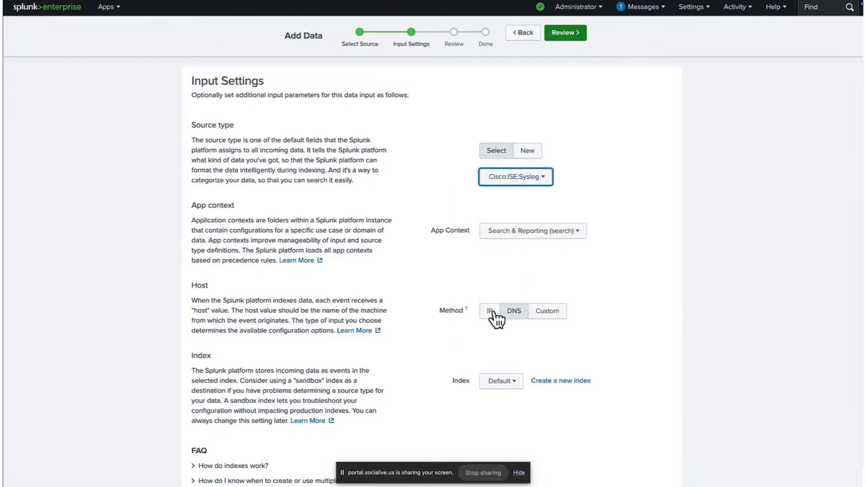
click(489, 311)
click(568, 34)
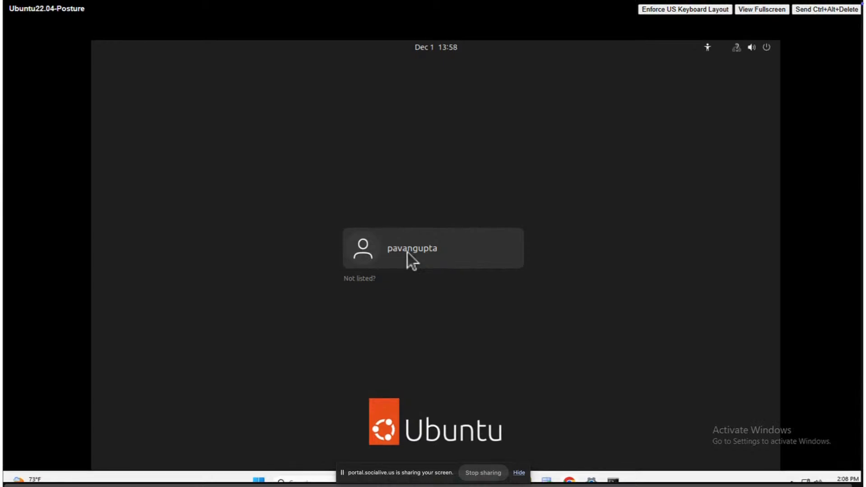
Step: Sign in to the Ubuntu machine with the account password
click(407, 264)
text(●●●●●●●●●)
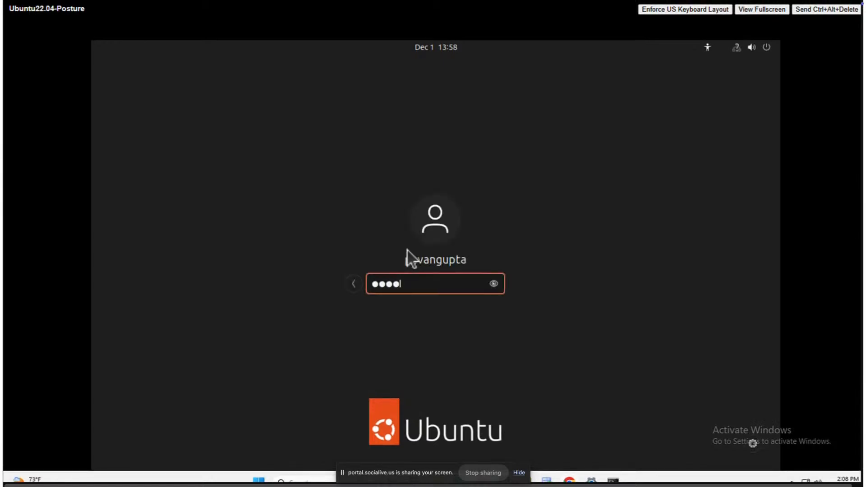
key(Return)
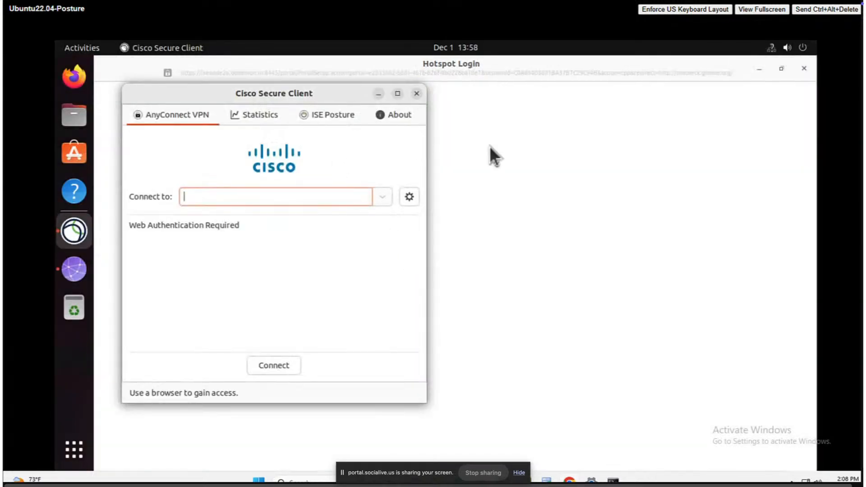
Step: Bring up the Hotspot Login portal, then show Cisco Secure Client's ISE Posture status
click(486, 228)
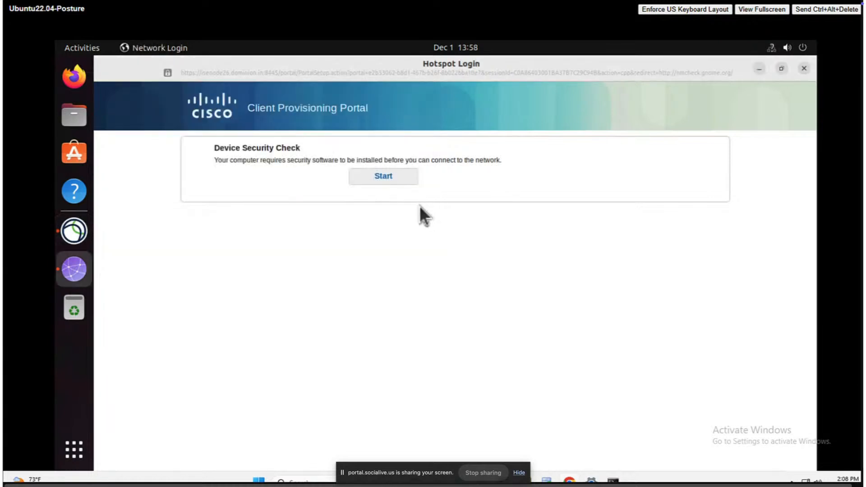
click(75, 231)
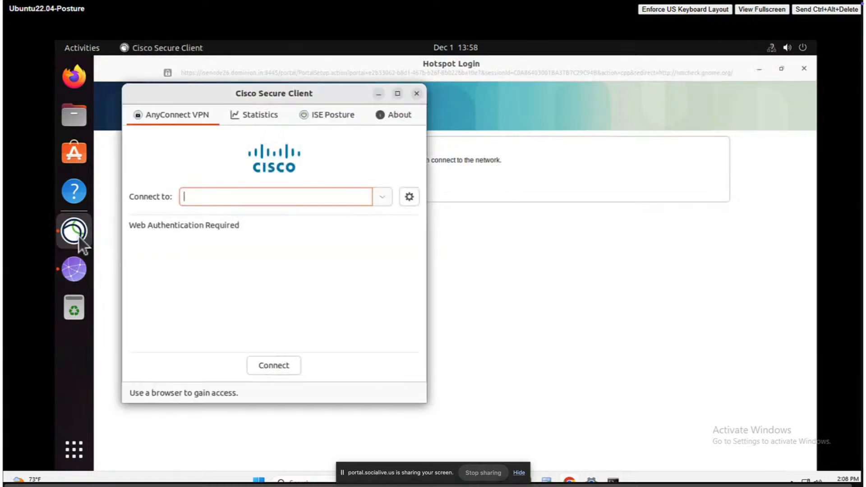
click(316, 118)
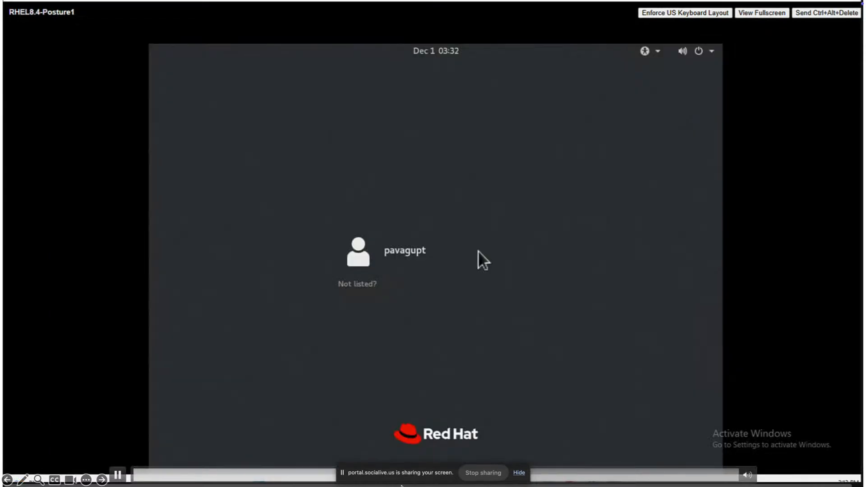
Step: Sign in to the RHEL 8.4 machine and show Cisco Secure Client's ISE Posture tab
click(451, 252)
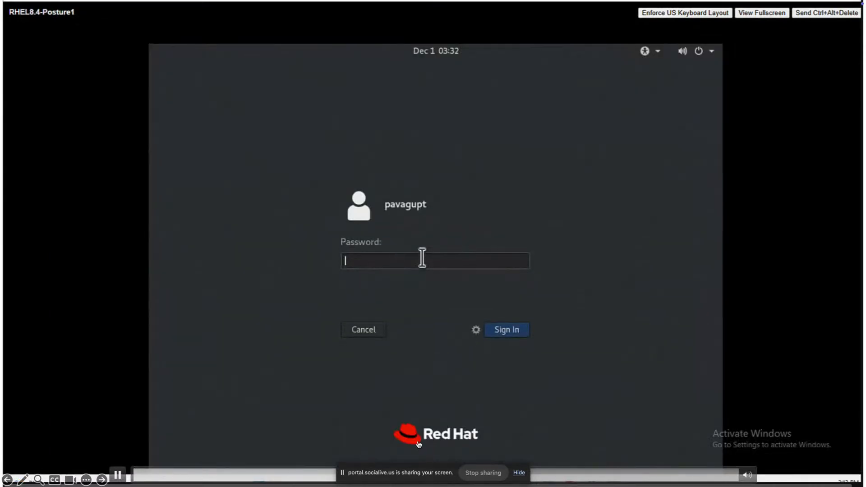
text(••••••••••)
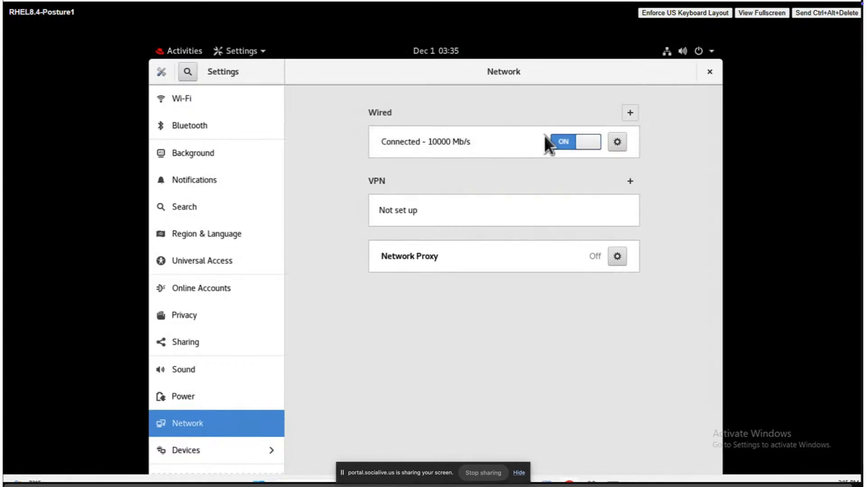
click(201, 56)
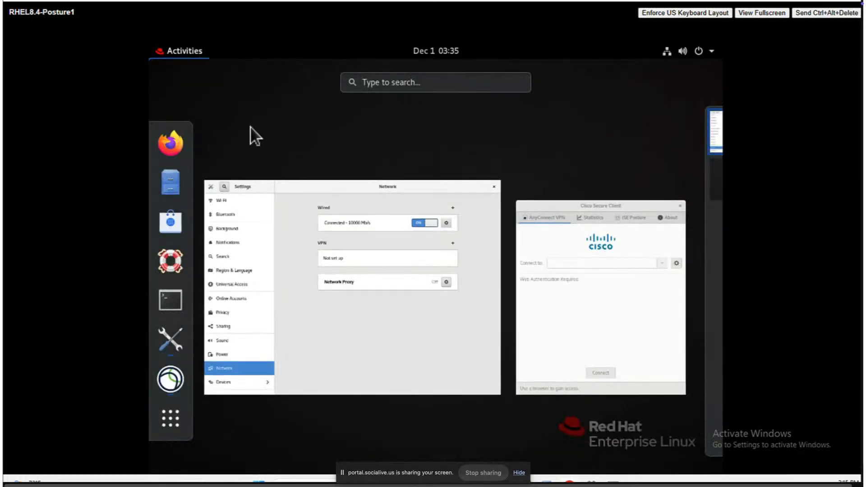
click(548, 285)
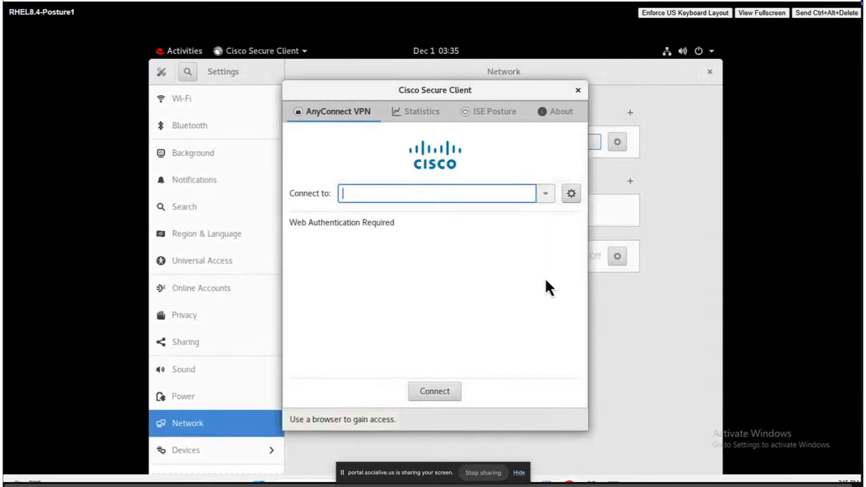
click(485, 111)
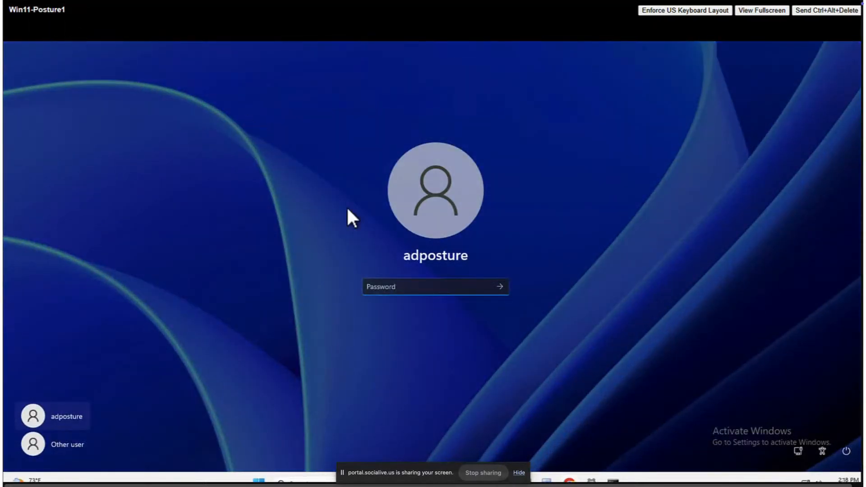
Step: Sign in to Windows 11 with the account password and allow Cisco Secure Client's changes
text(*********)
key(Return)
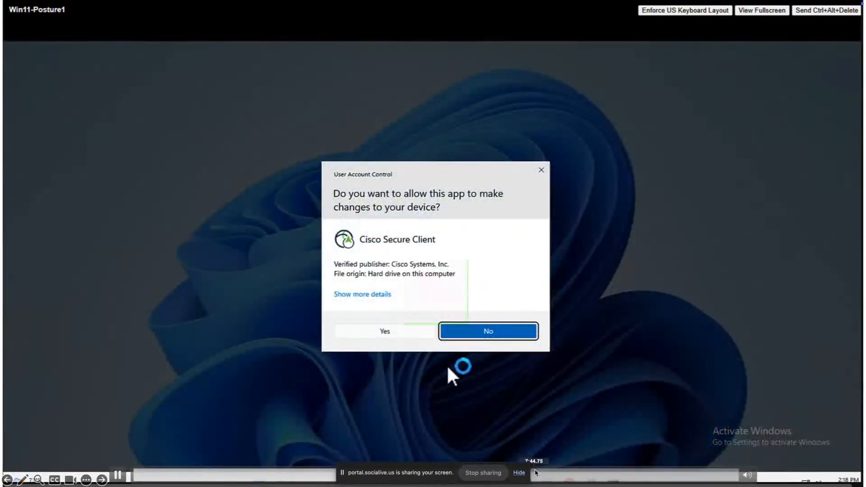
click(391, 329)
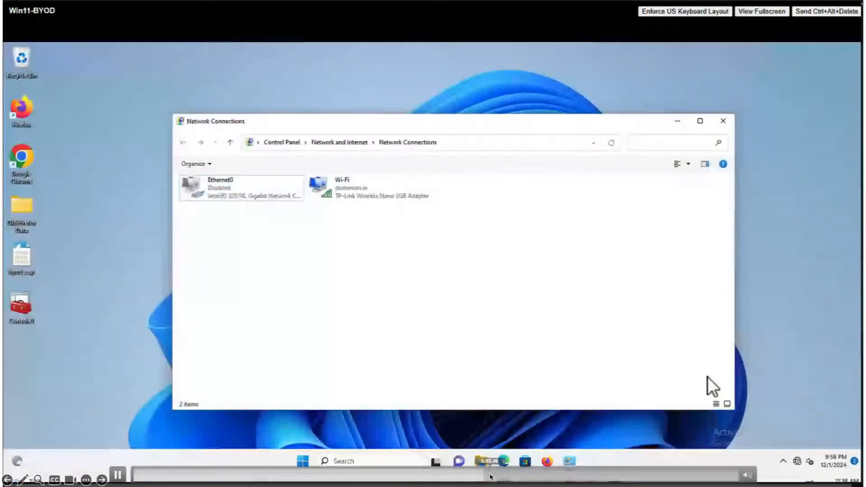
Step: Start the browser sign-in for the .employee Wi-Fi network from Quick Settings
click(798, 461)
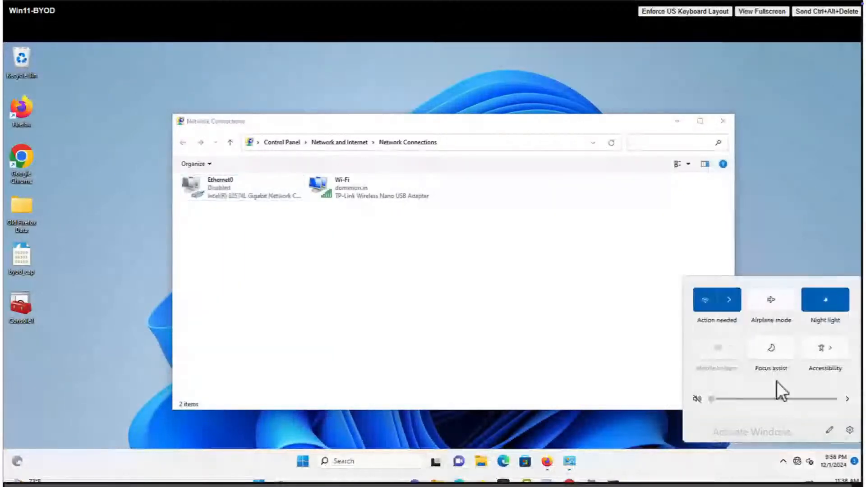
click(731, 307)
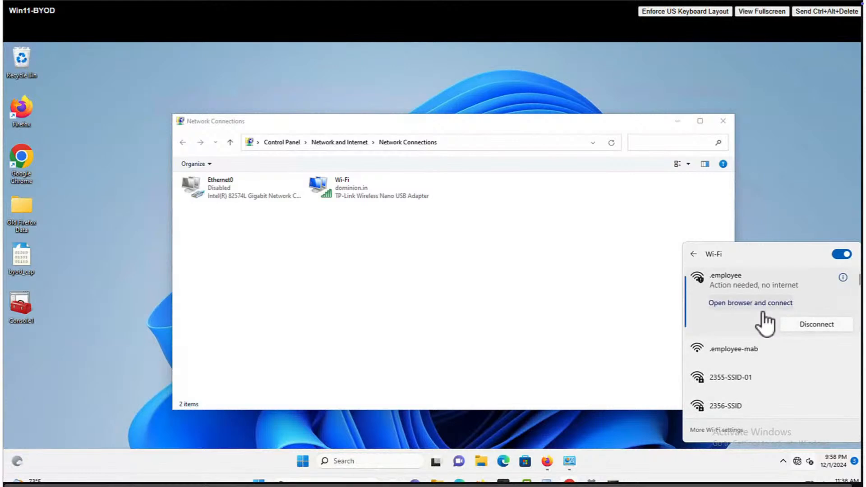
click(750, 303)
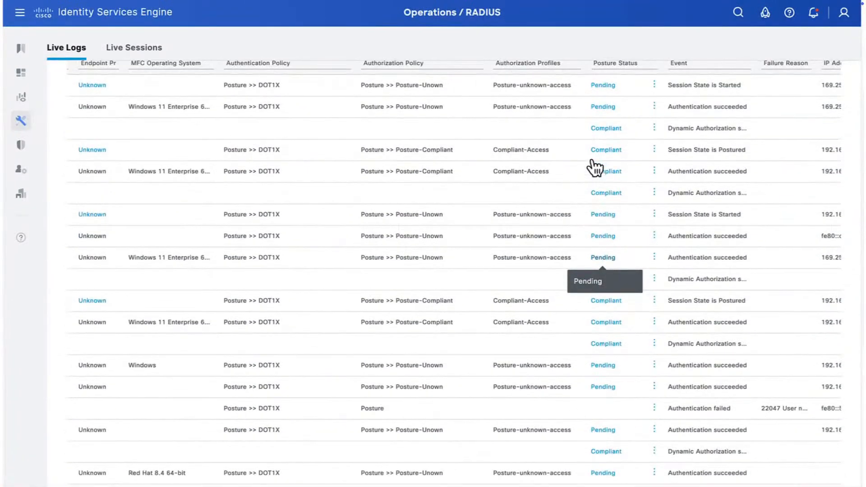
Step: Switch from RADIUS Live Logs to the Live Sessions list
click(144, 50)
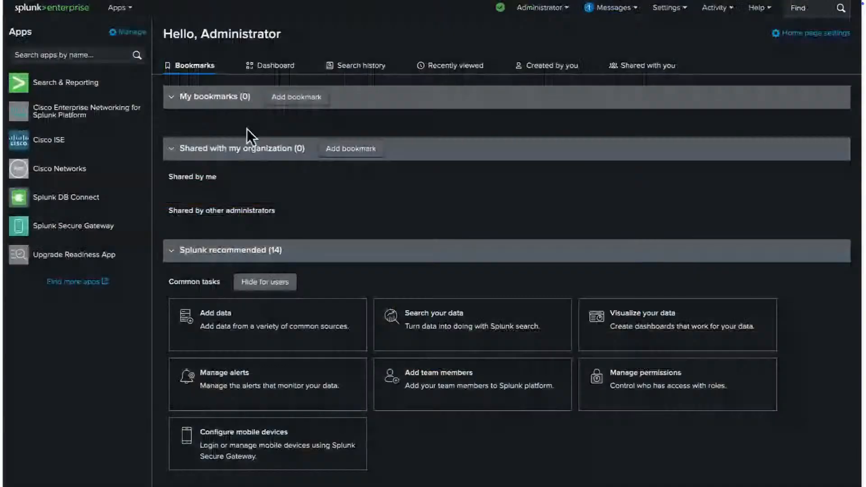
Step: Open the Cisco ISE app and browse its Overview, Authentications, Device Summary, Posture, Compliance and Client Provisioning menus
click(93, 144)
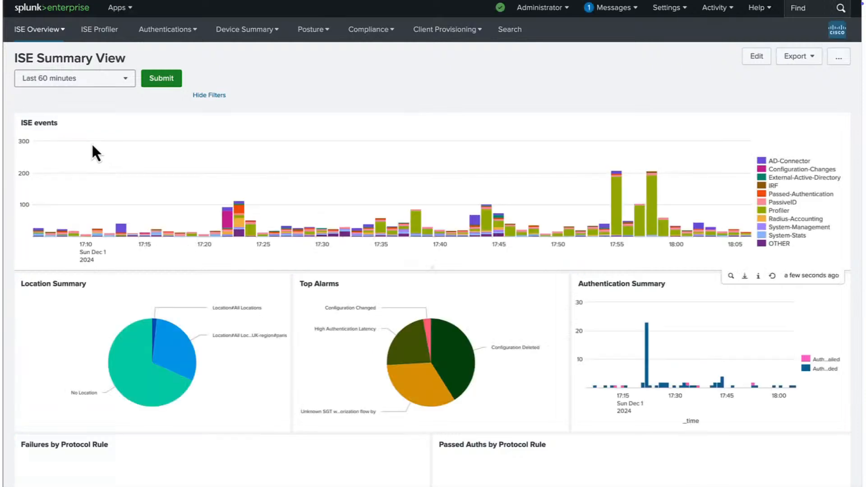
click(41, 37)
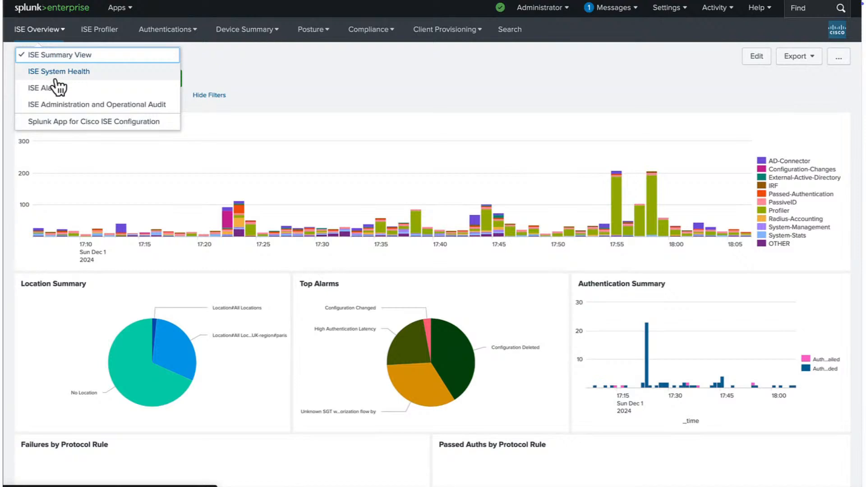
click(180, 30)
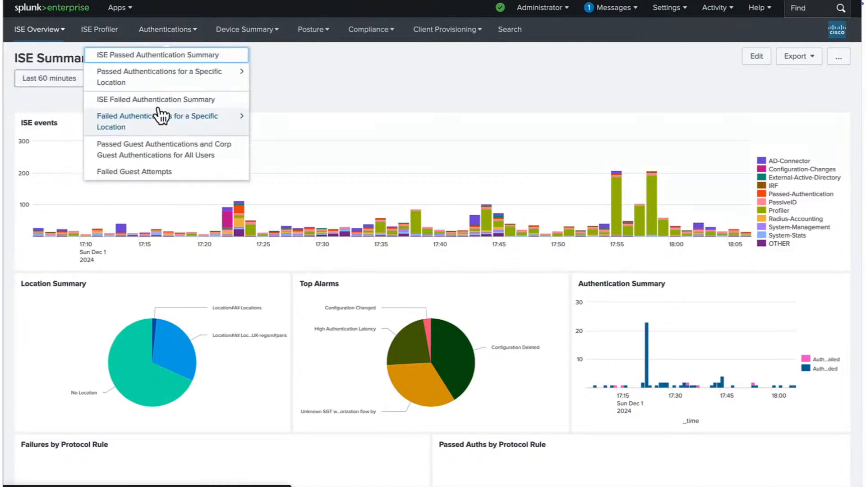
click(271, 35)
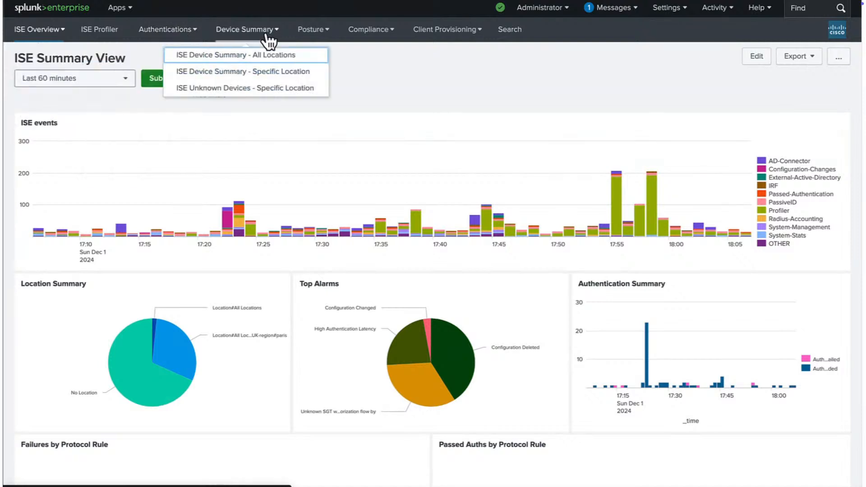
click(324, 32)
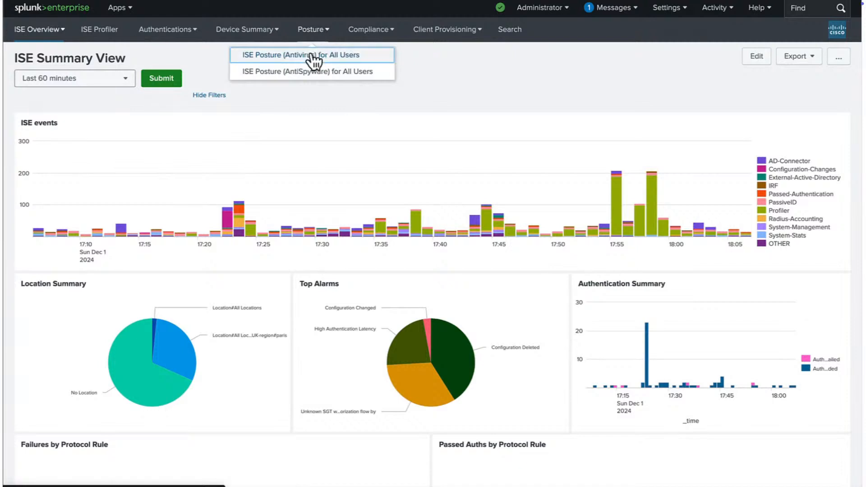
click(381, 30)
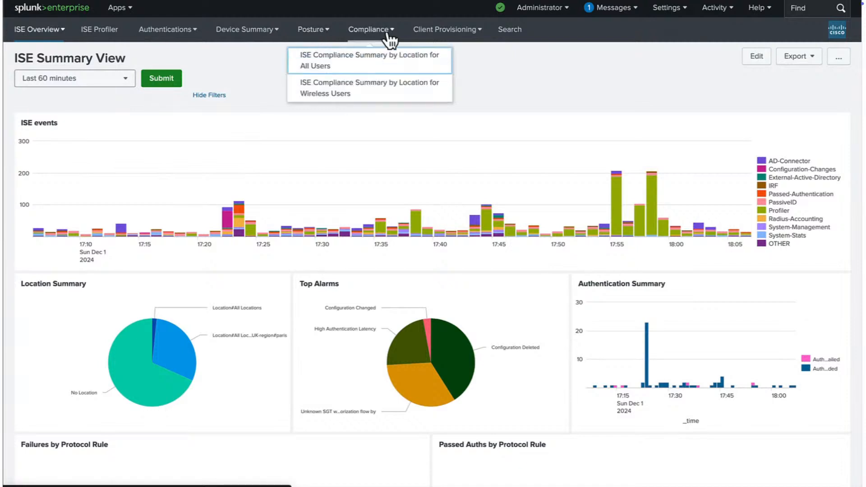
click(449, 29)
click(279, 60)
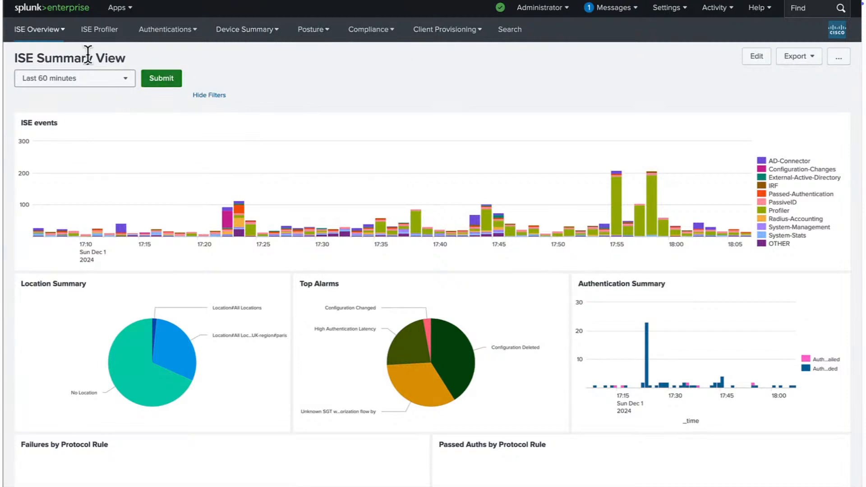
Step: Set the ISE Summary View time range to Last 4 hours, then Last 24 hours
triple_click(39, 57)
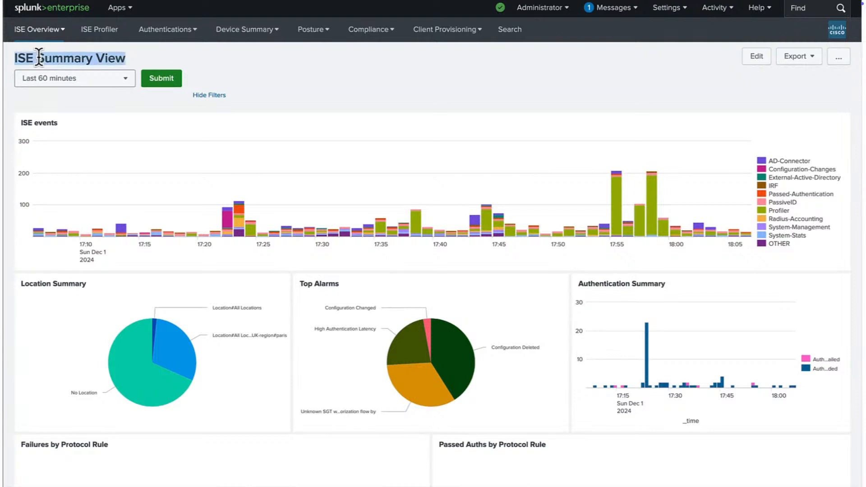
click(104, 82)
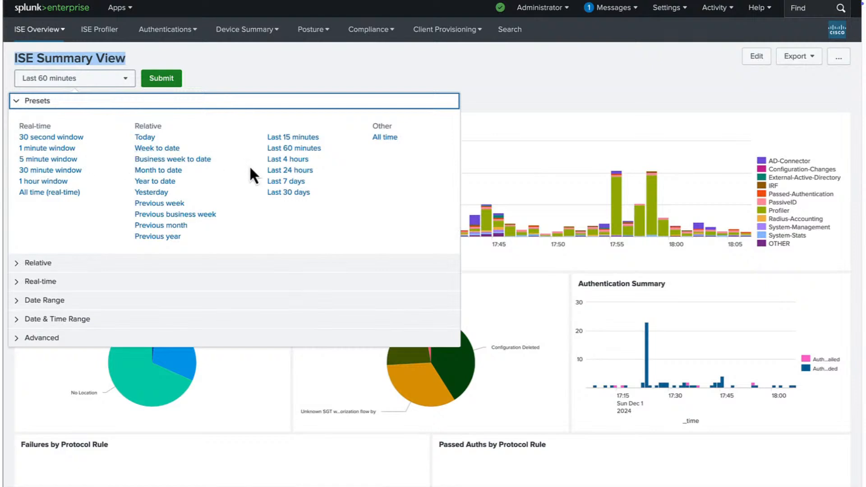
click(273, 160)
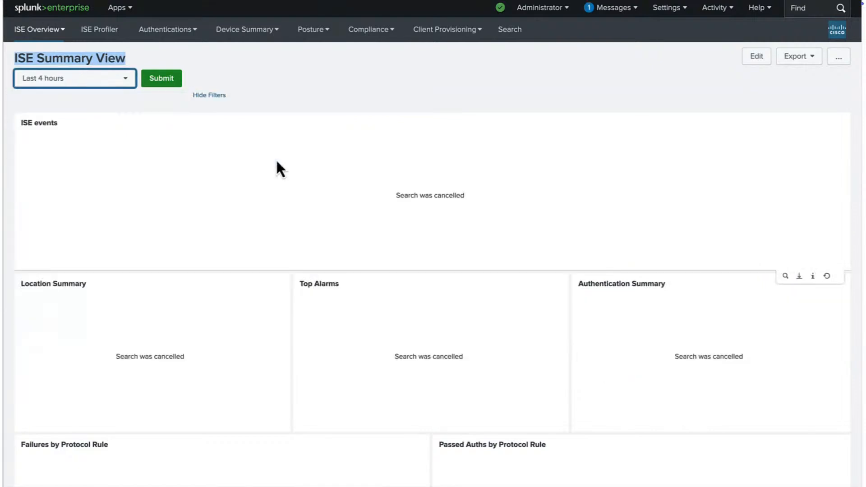
click(130, 85)
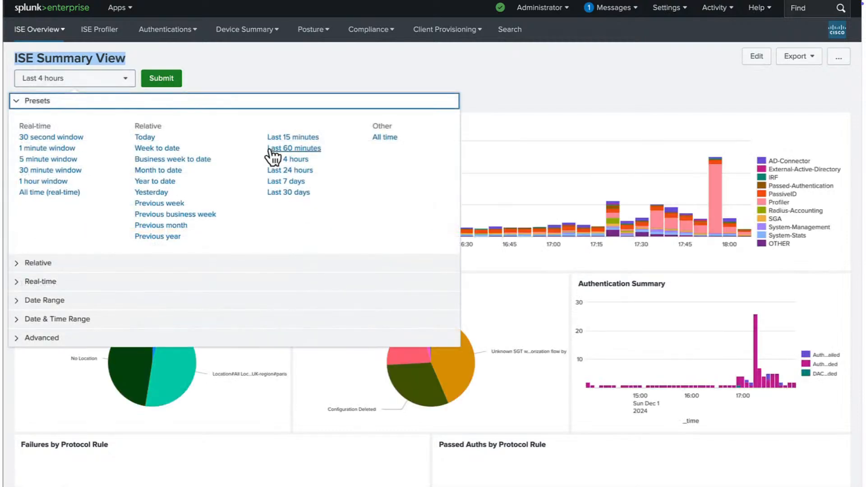
click(279, 172)
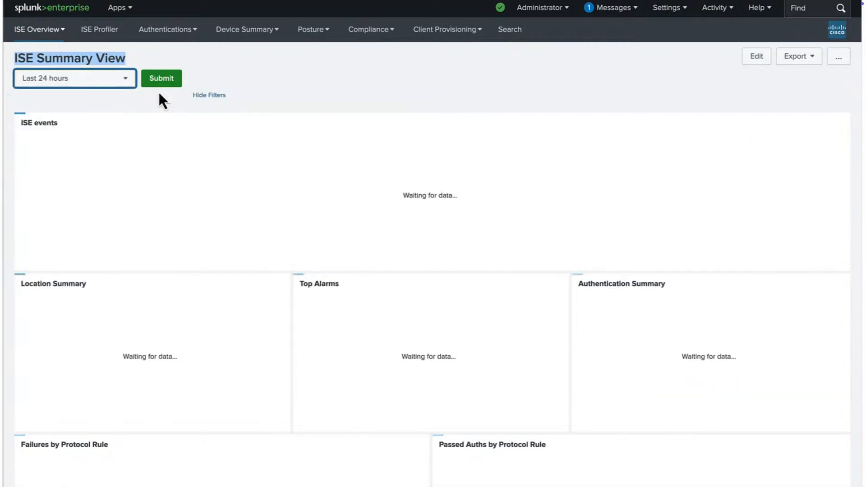
Step: Narrow the ISE Summary View to the last 60 minutes and review the refreshed charts
click(134, 84)
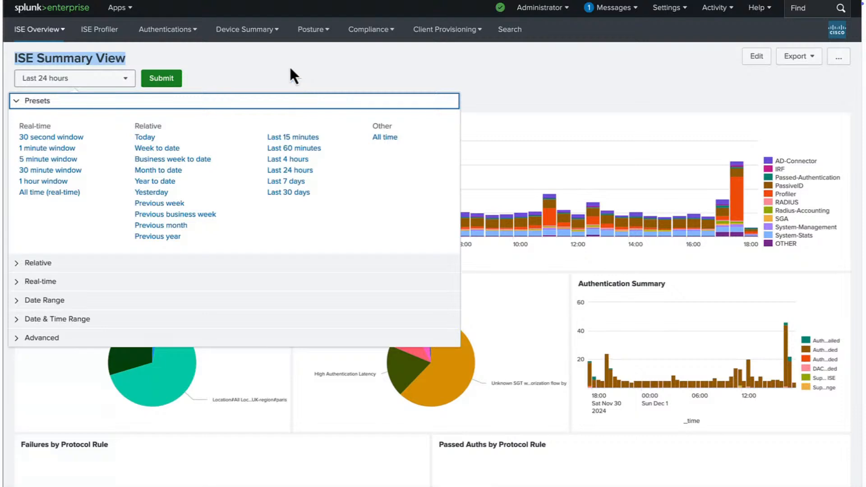
click(291, 69)
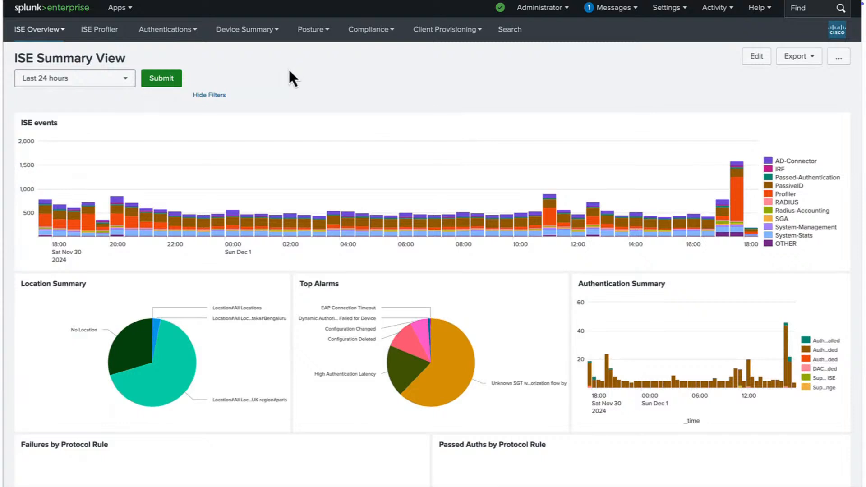
mouse_move(70, 222)
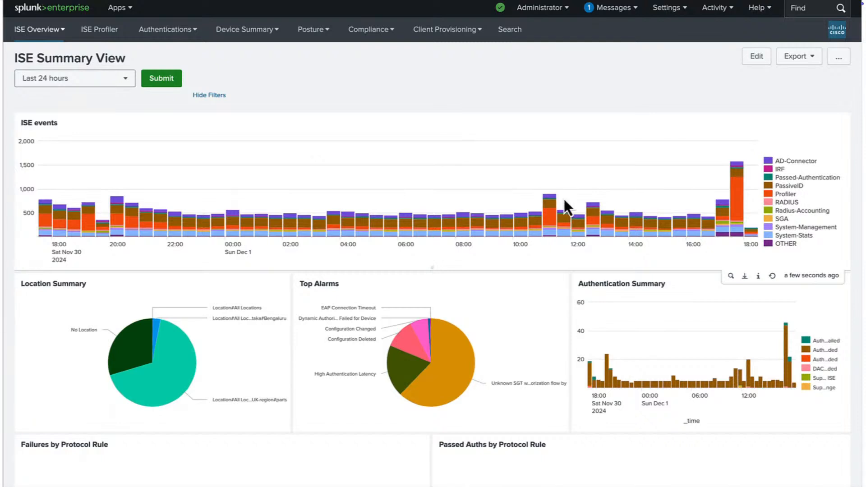
click(132, 85)
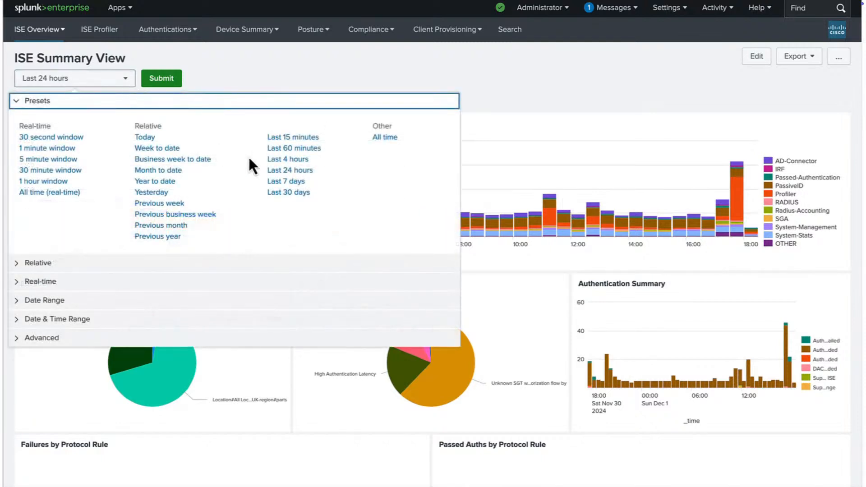
click(289, 148)
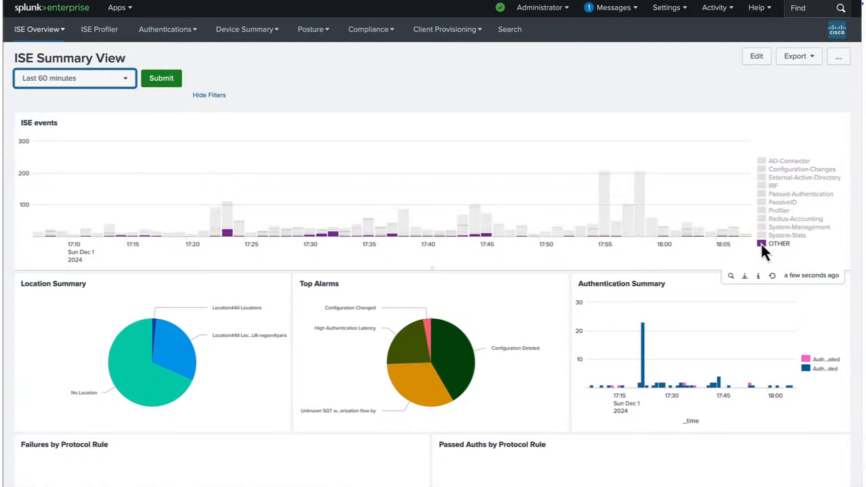
mouse_move(178, 374)
mouse_move(123, 389)
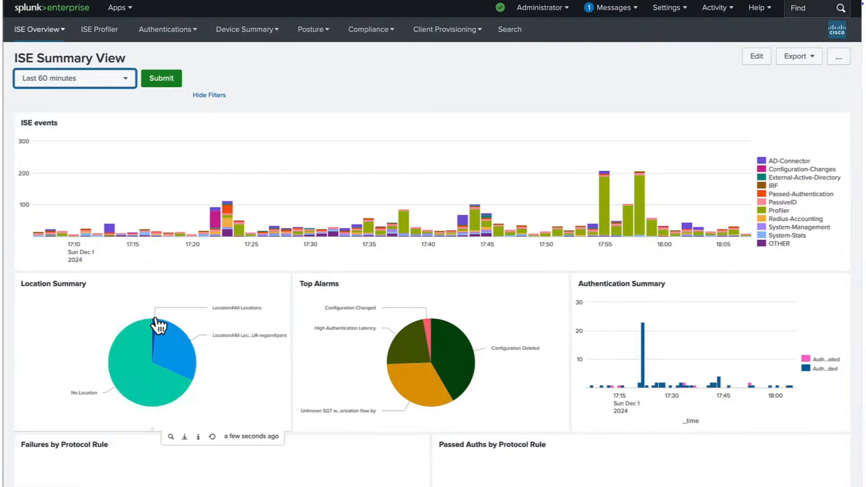
mouse_move(155, 327)
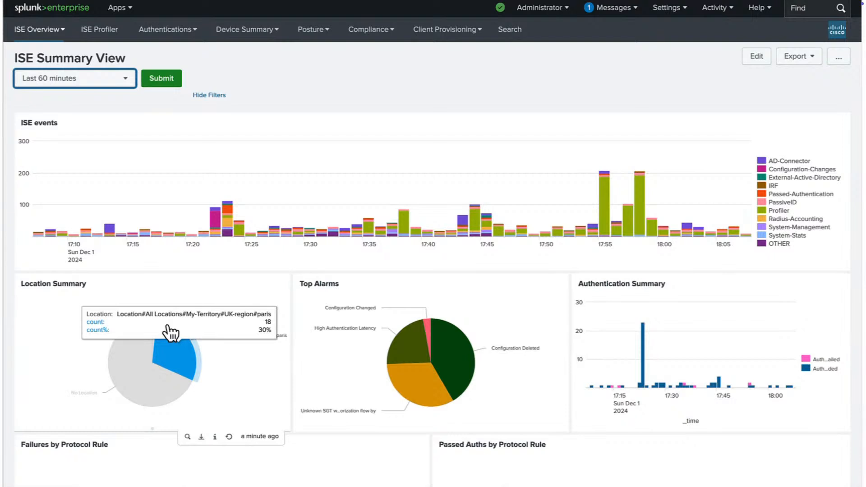
mouse_move(398, 351)
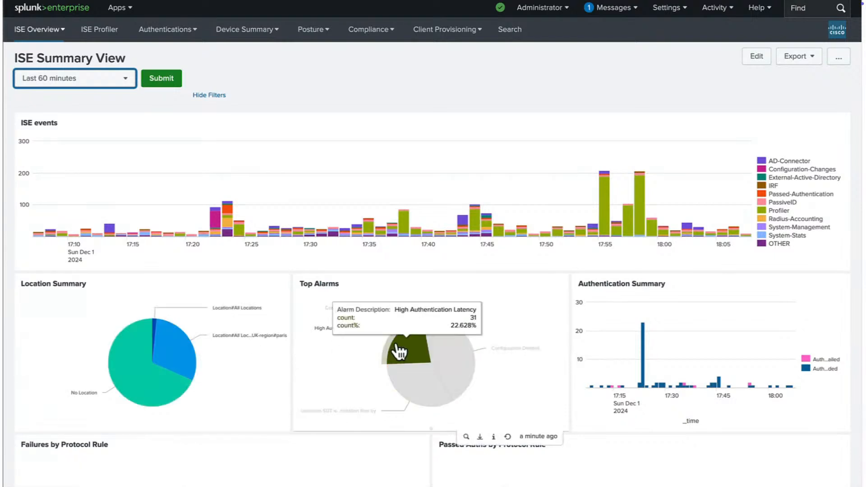
mouse_move(403, 395)
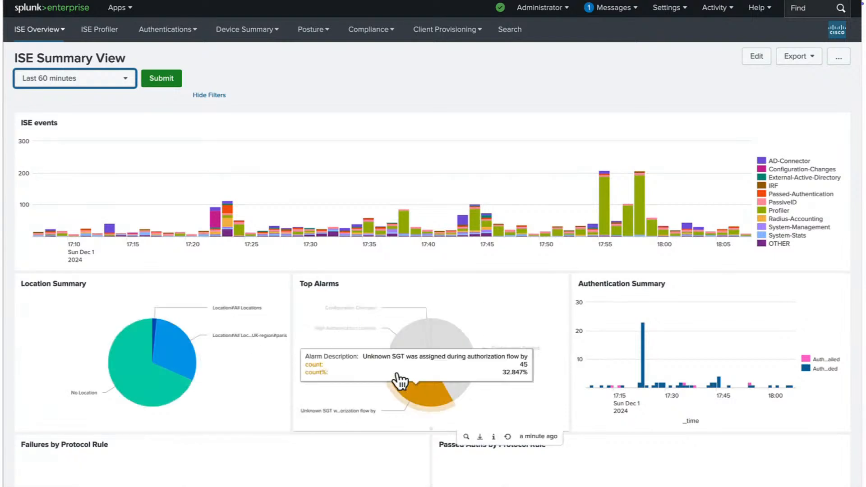
mouse_move(448, 360)
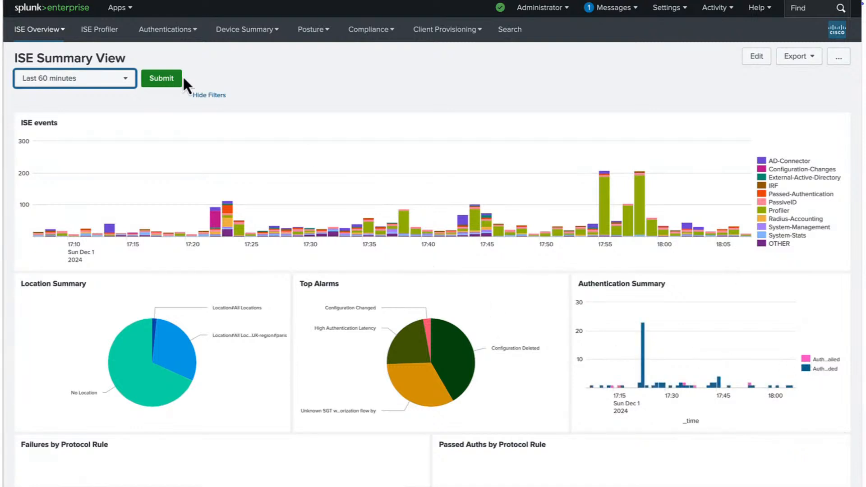
click(62, 31)
Step: Open the ISE System Health dashboard and set its time range to Last 24 hours
click(66, 72)
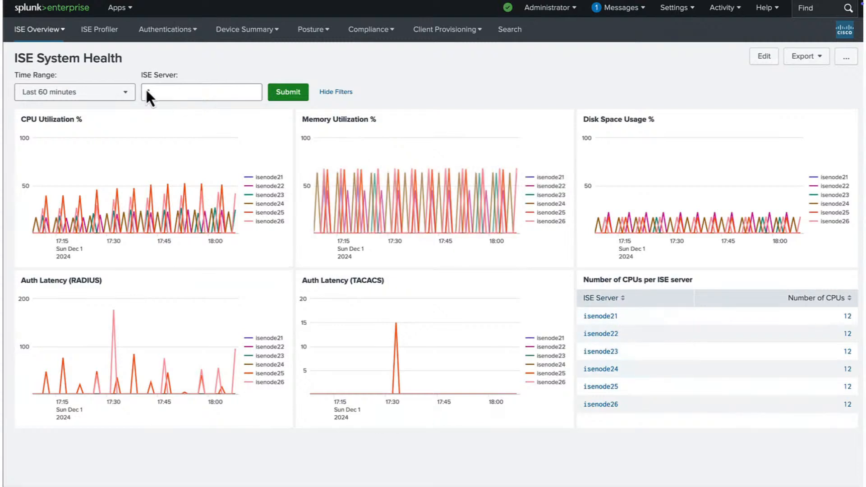
click(118, 96)
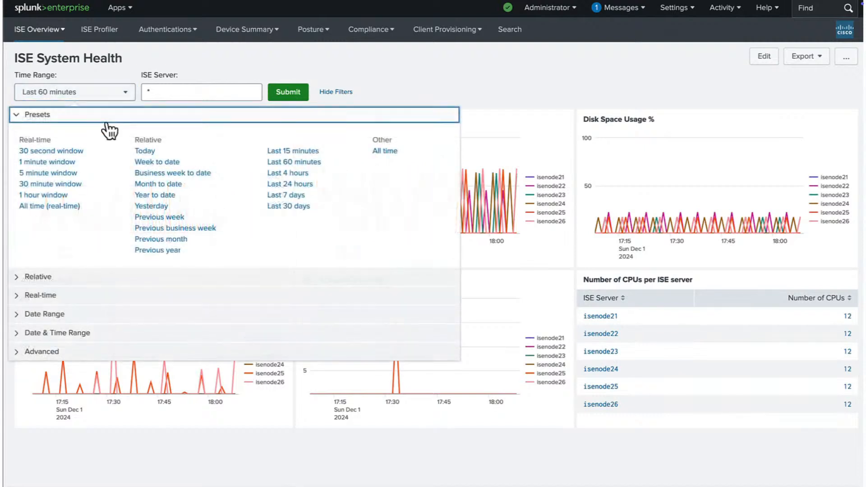
click(294, 184)
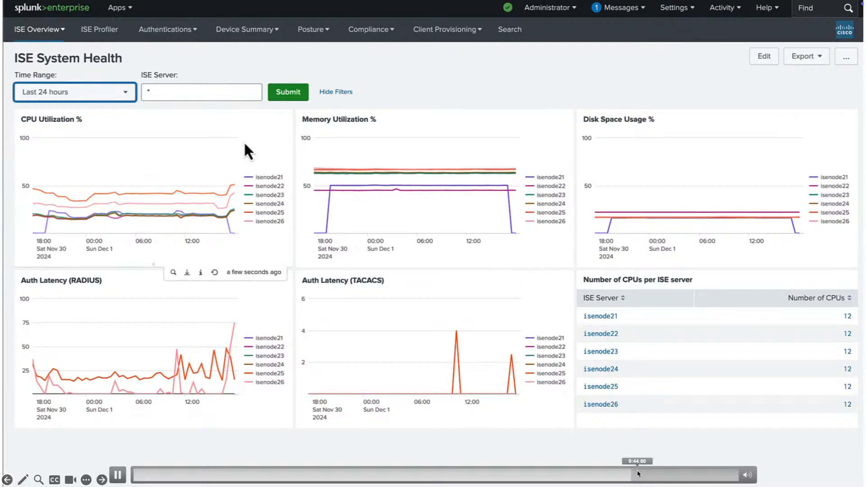
click(61, 31)
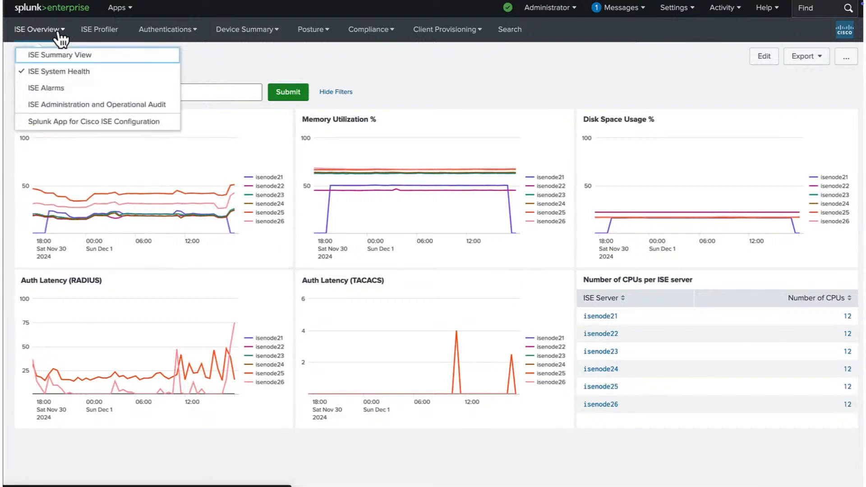
Step: Open the ISE Alarms dashboard and scroll through its Alarm Details table
click(62, 88)
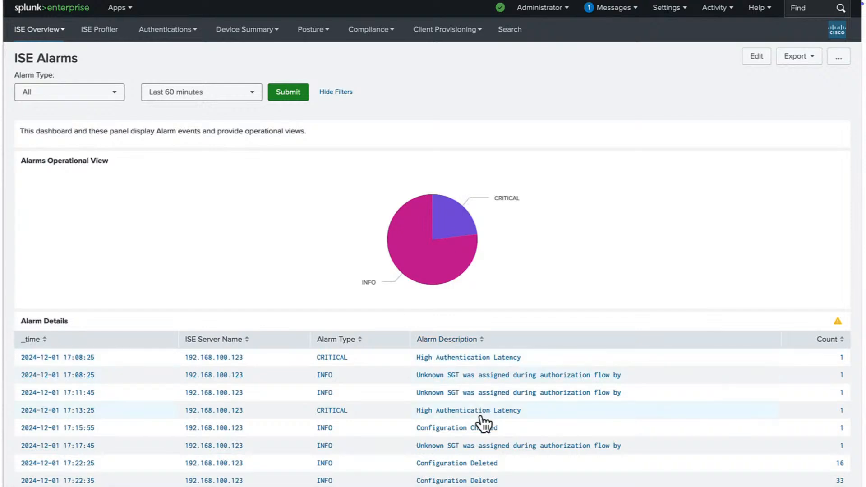
scroll(483, 421, down, 2)
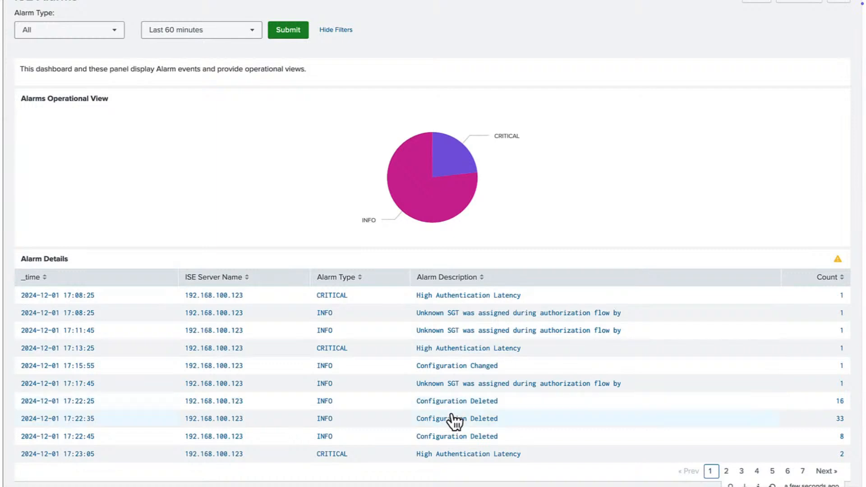
scroll(367, 296, up, 2)
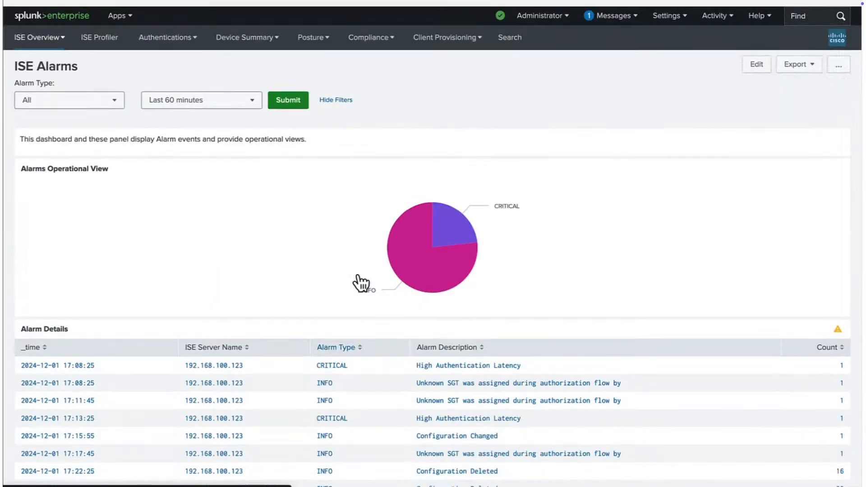
Step: Open the ISE Profiler dashboard and scroll through its charts
click(111, 34)
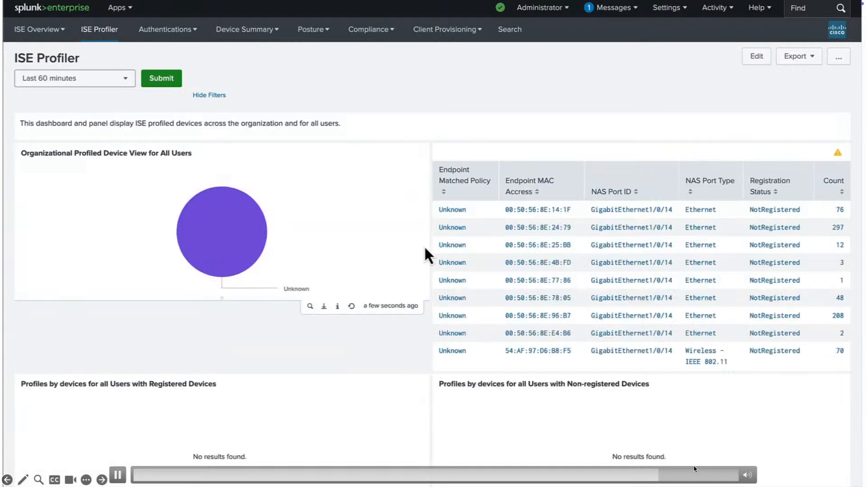
scroll(554, 272, down, 3)
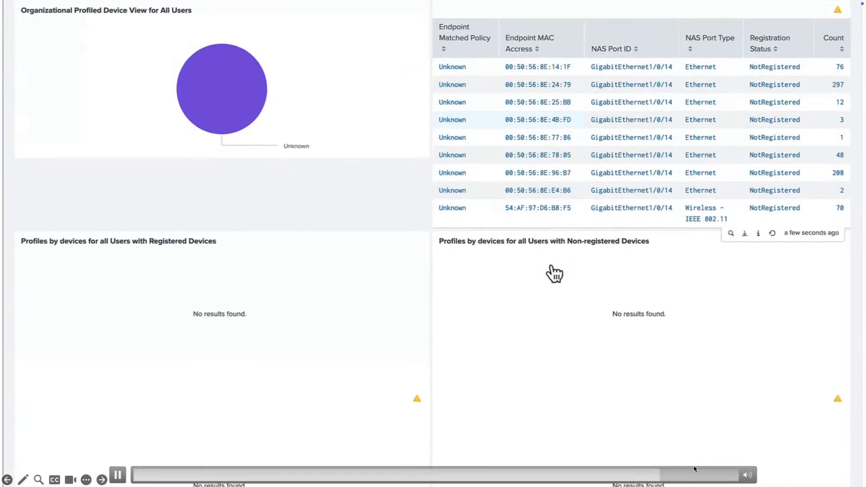
scroll(361, 312, up, 3)
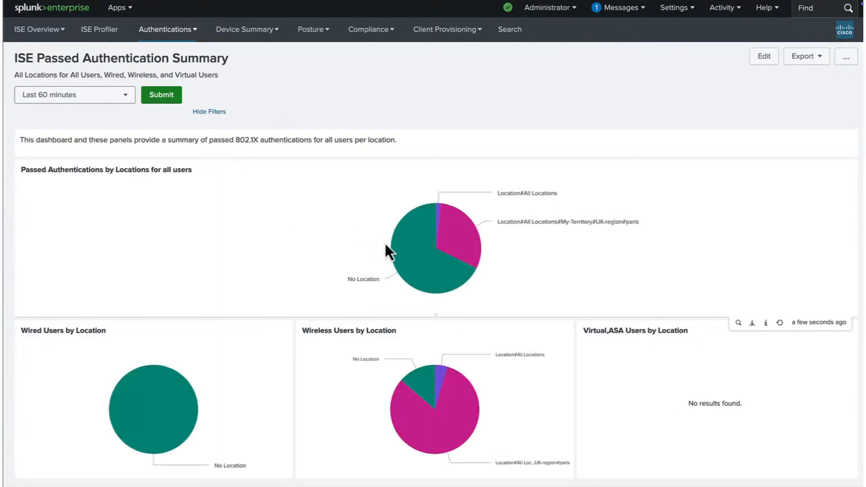
Step: Set the ISE Passed Authentication Summary time range to Last 24 hours
click(119, 95)
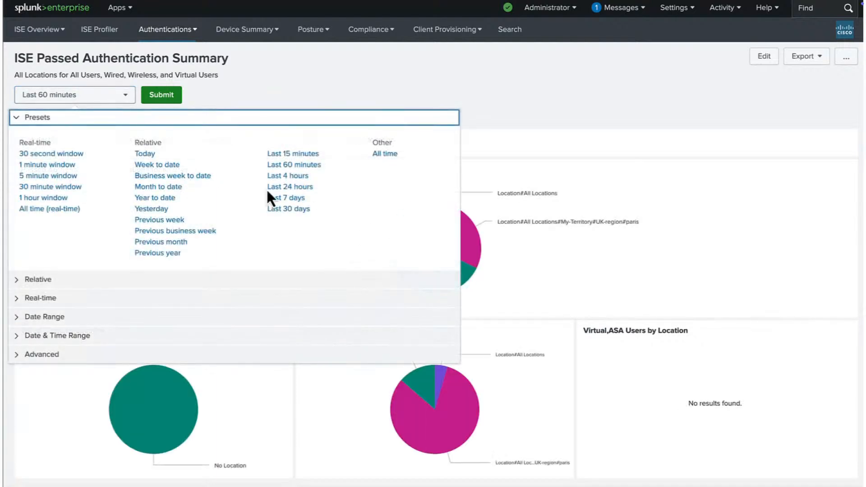
click(288, 186)
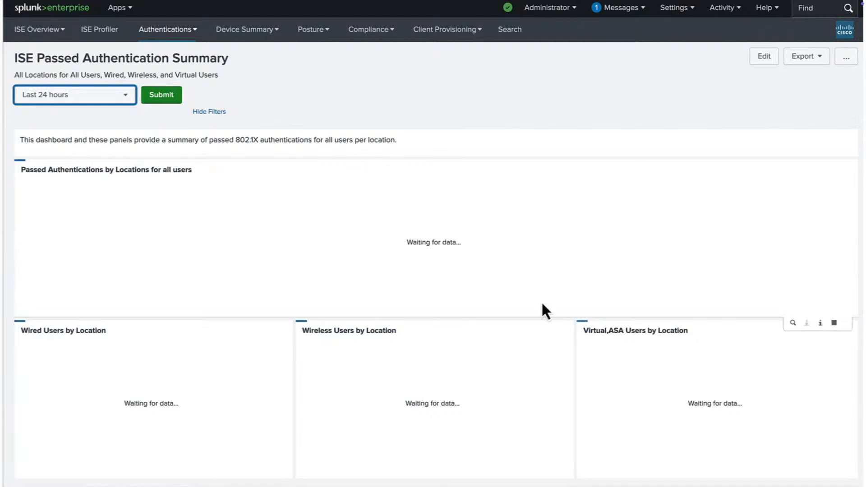
mouse_move(673, 407)
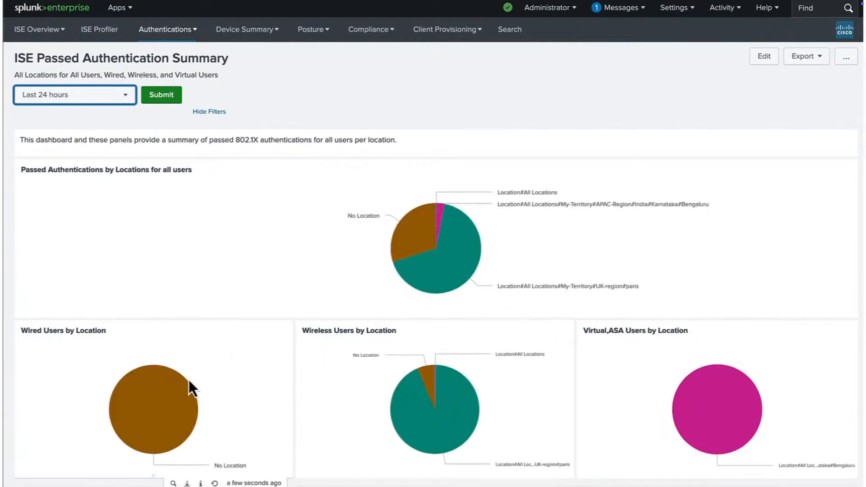
mouse_move(437, 228)
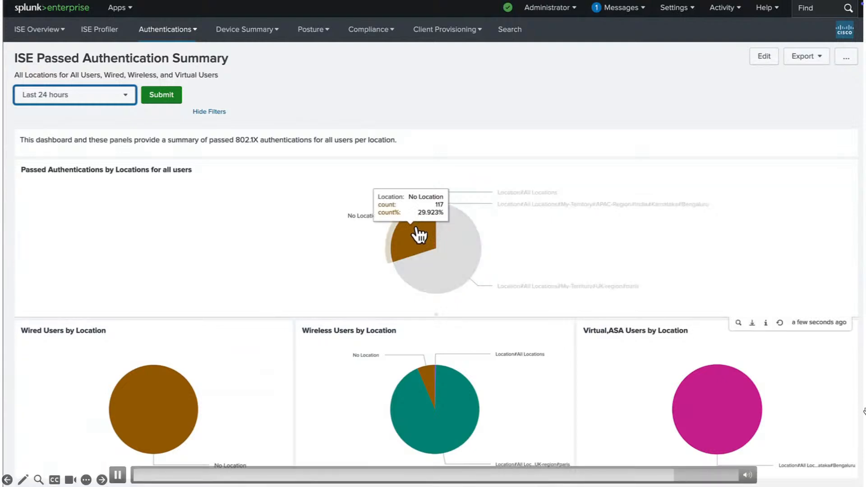
click(181, 33)
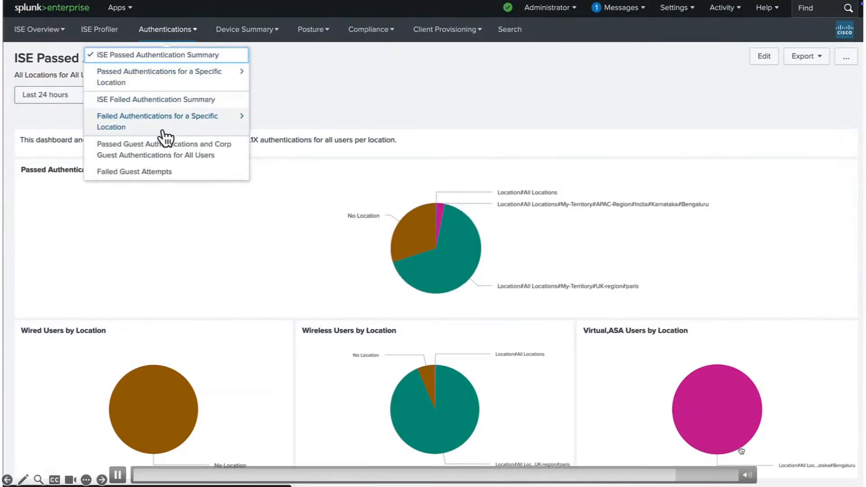
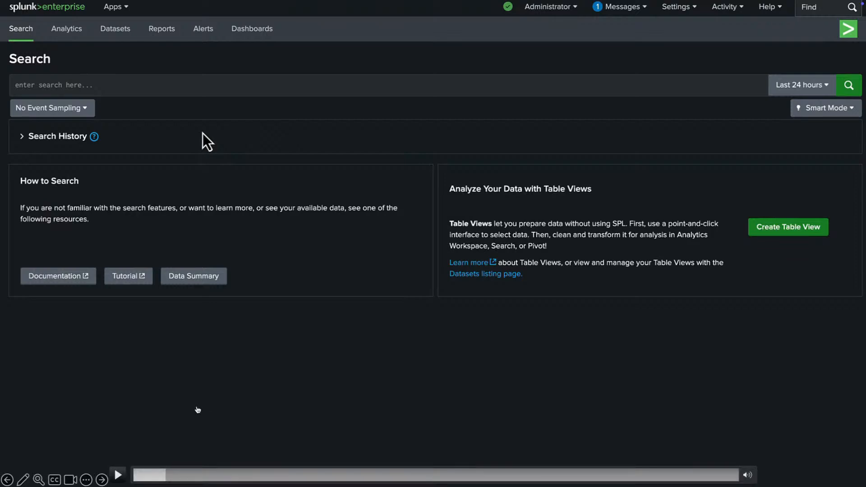
Step: Search source="udp:514" OR source="udp:515" over the last 24 hours, returning 31,335 events
click(120, 474)
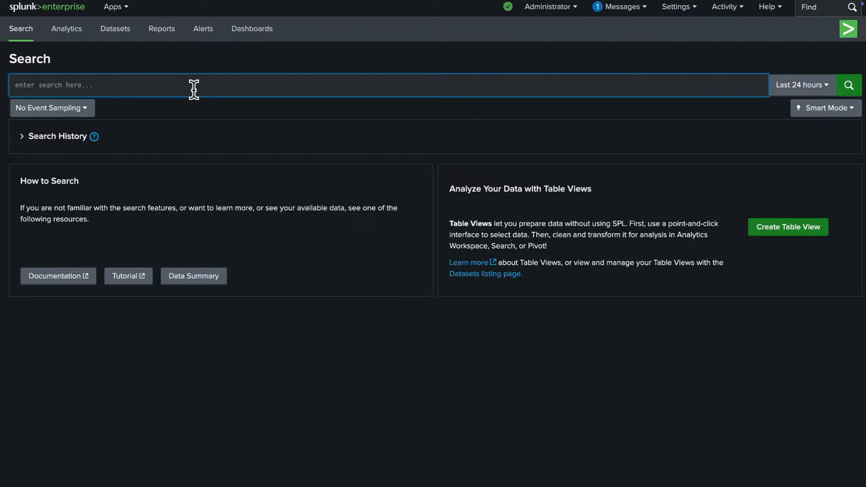
text(source=)
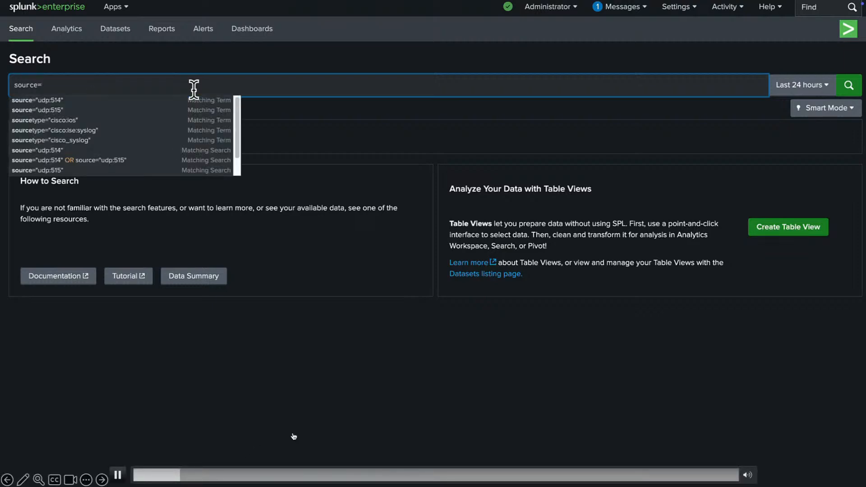
key(Down)
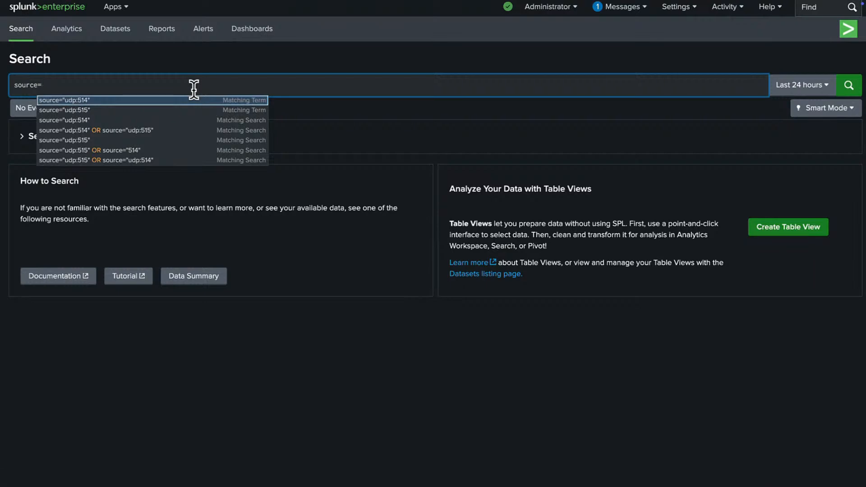
key(Return)
key(Return)
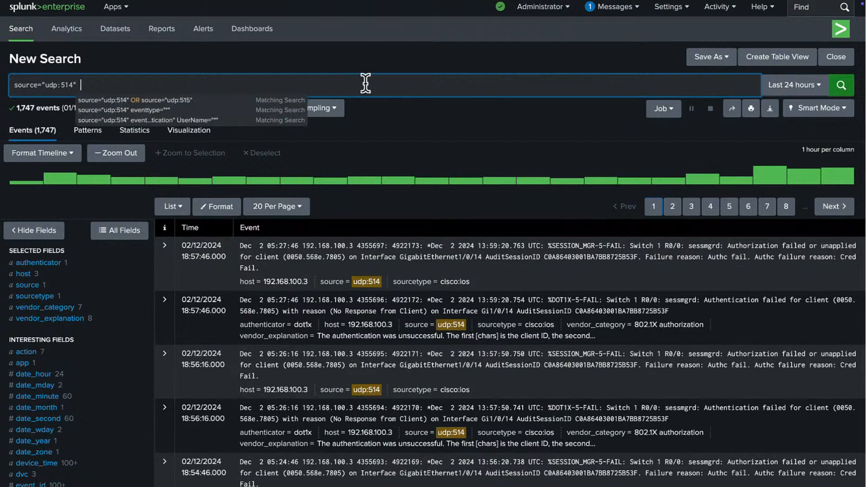
text(OR)
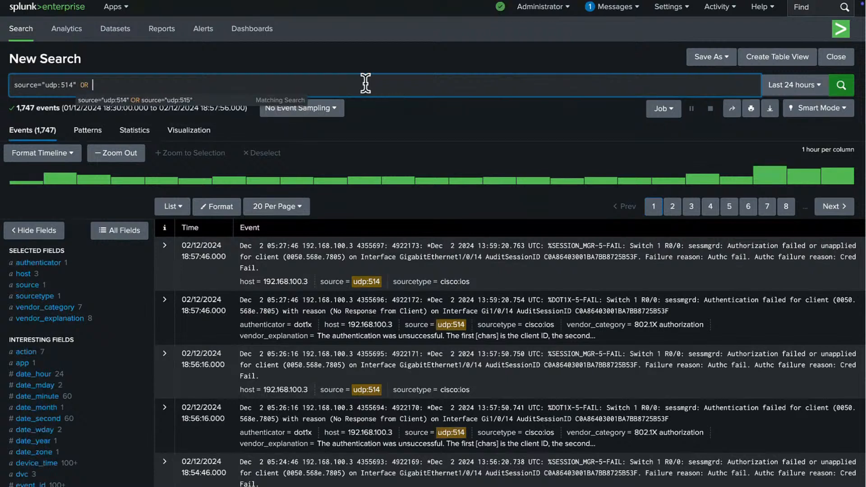
key(Down)
key(Return)
key(Return)
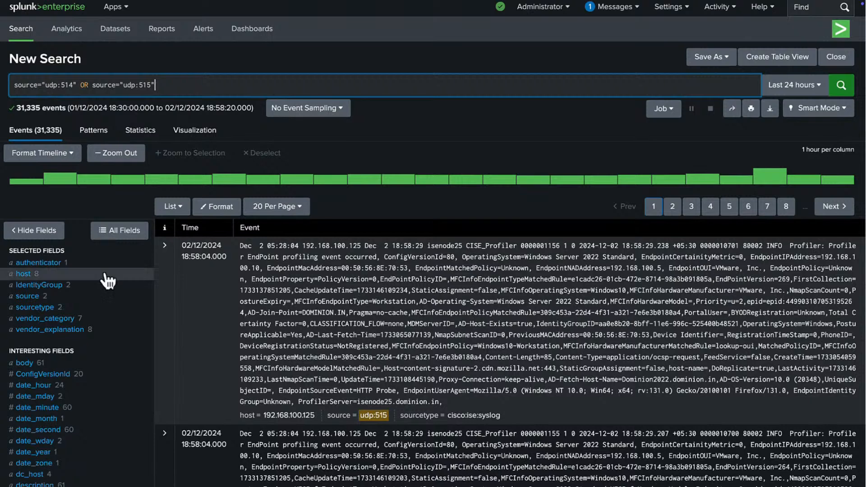
Step: Show the eventtype field's value summary from Interesting Fields, with cisco-ise leading at 29,588 events
scroll(123, 313, down, 2)
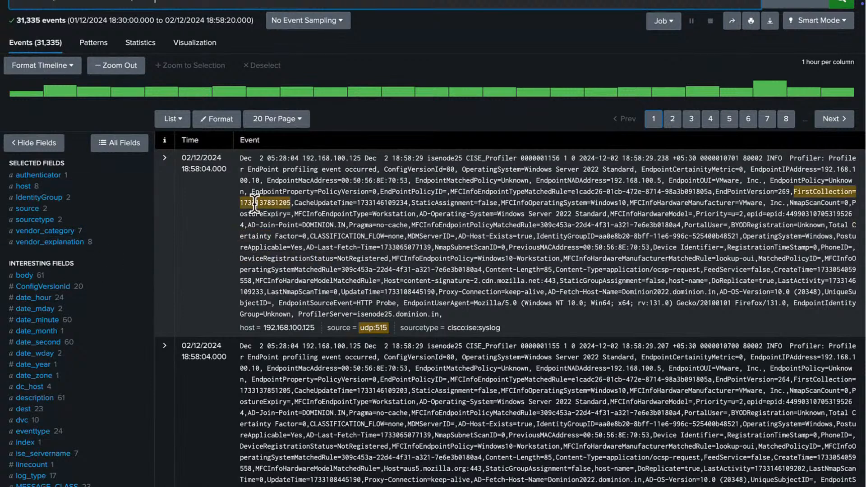
scroll(94, 336, down, 4)
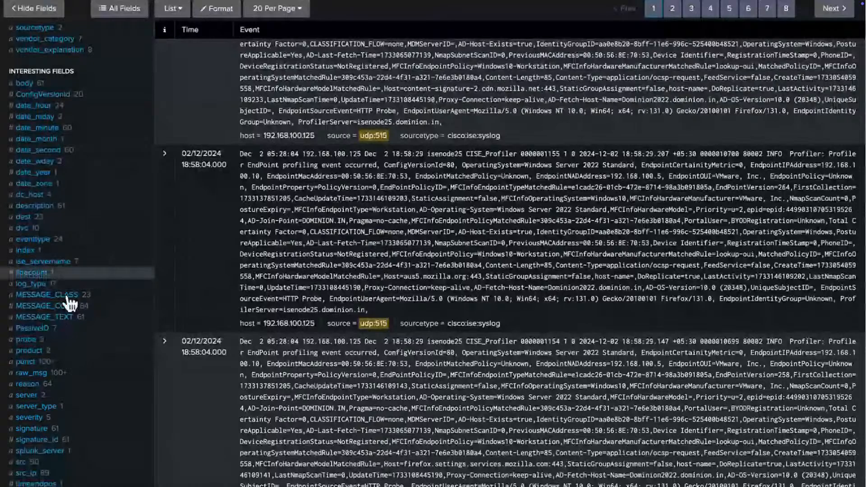
scroll(68, 329, down, 2)
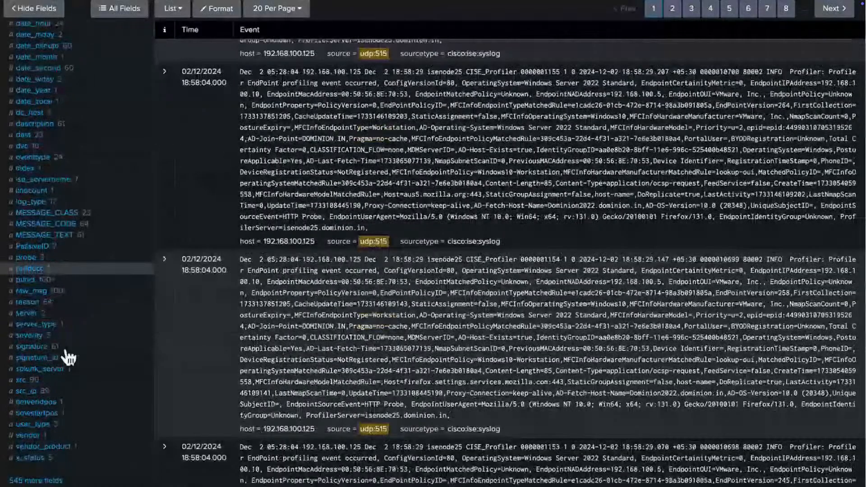
scroll(68, 358, down, 1)
scroll(68, 357, down, 1)
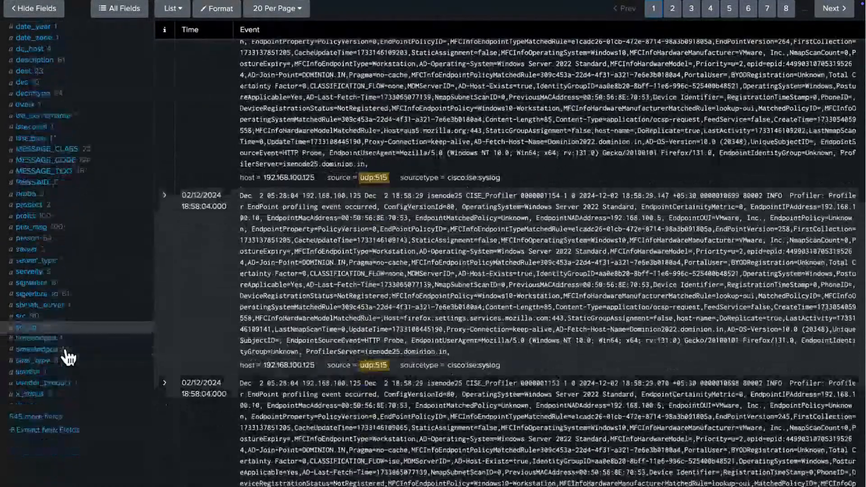
scroll(68, 357, up, 3)
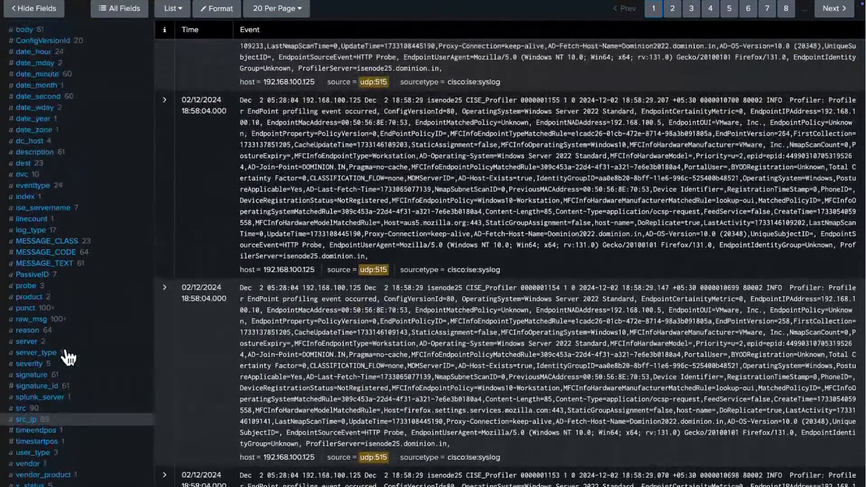
scroll(68, 358, up, 1)
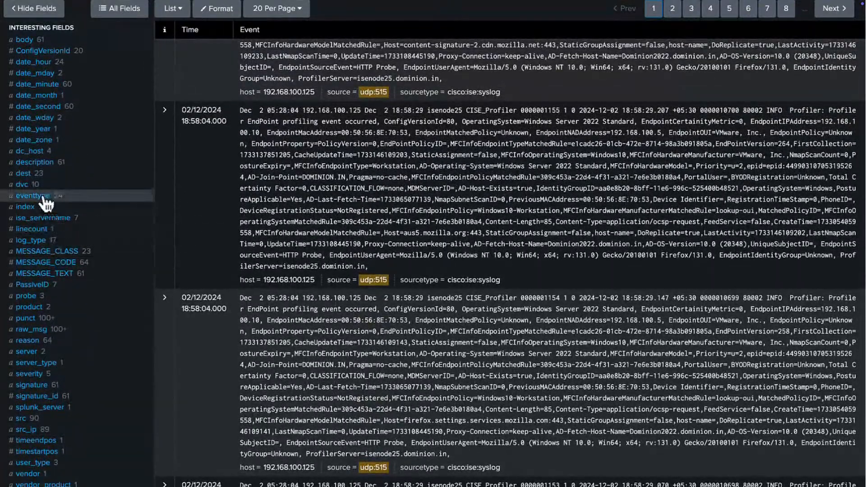
click(33, 196)
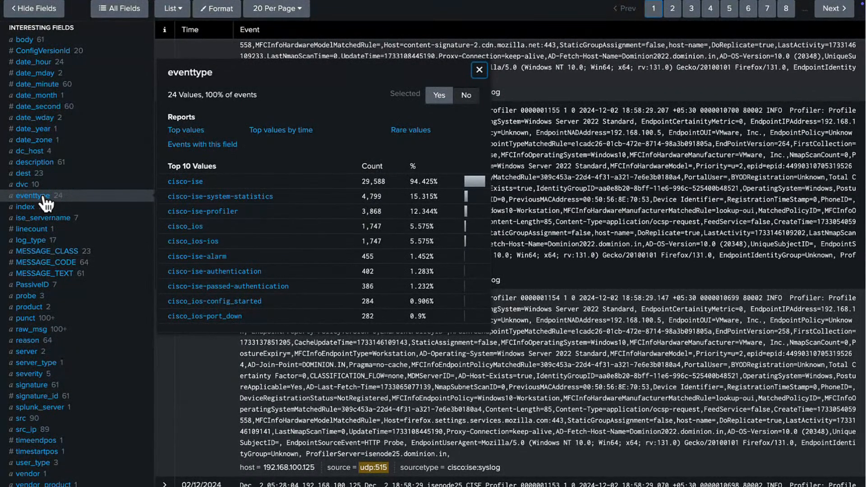
Step: Filter the search to eventtype="cisco-ise-authentication", keeping only events that have an eventtype
click(182, 272)
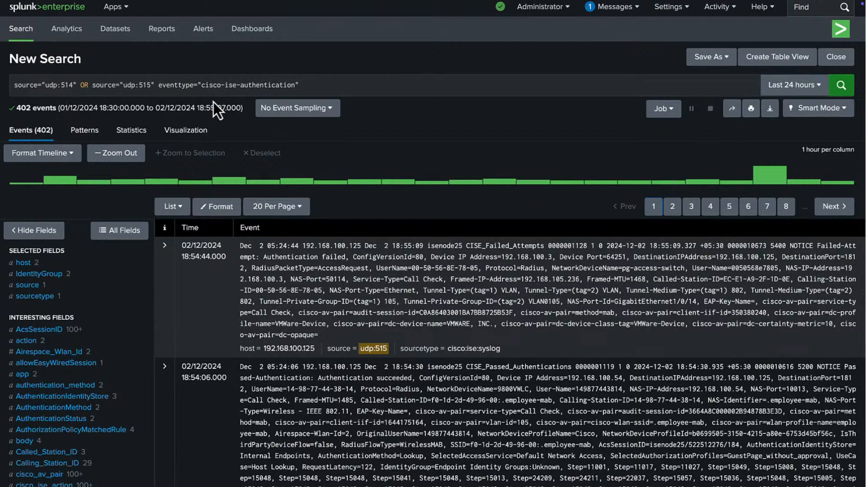
scroll(59, 381, down, 5)
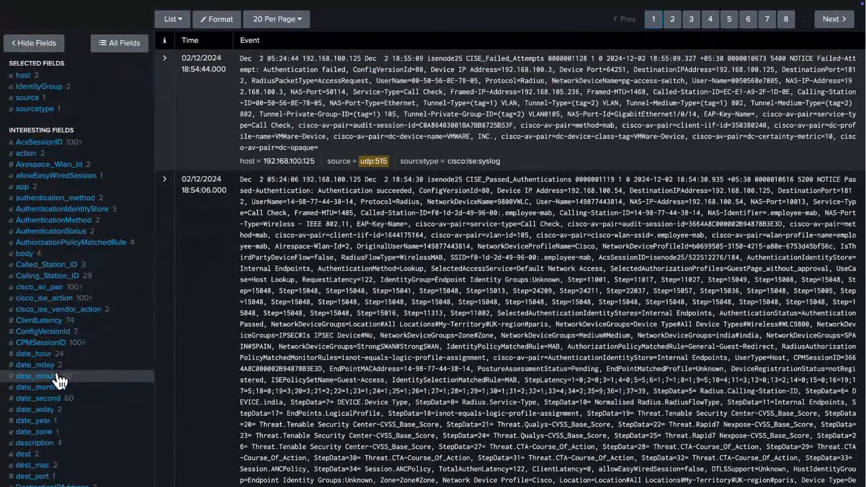
scroll(58, 381, down, 5)
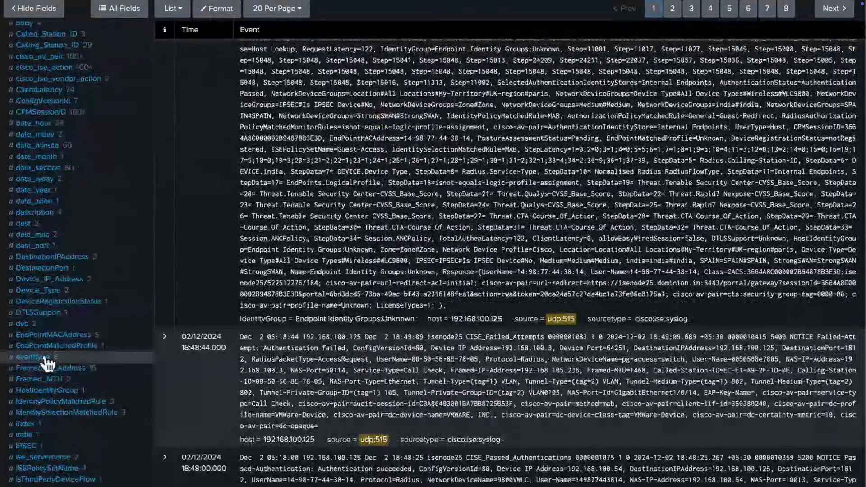
click(45, 358)
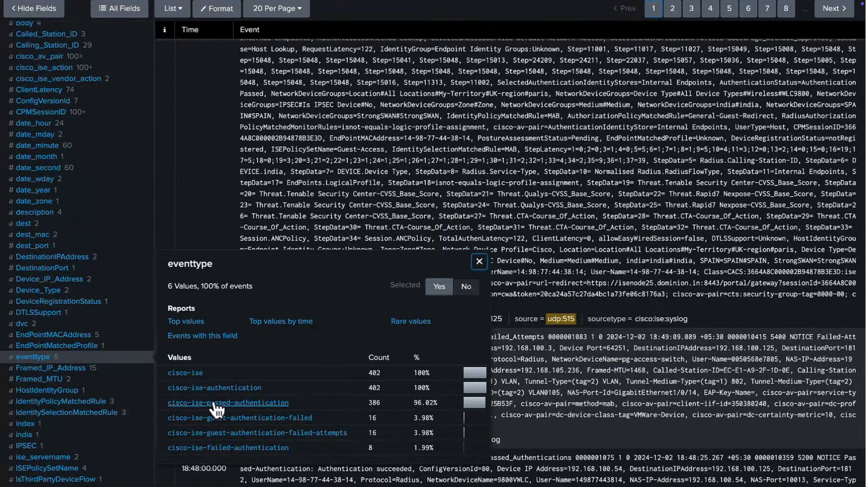
click(200, 338)
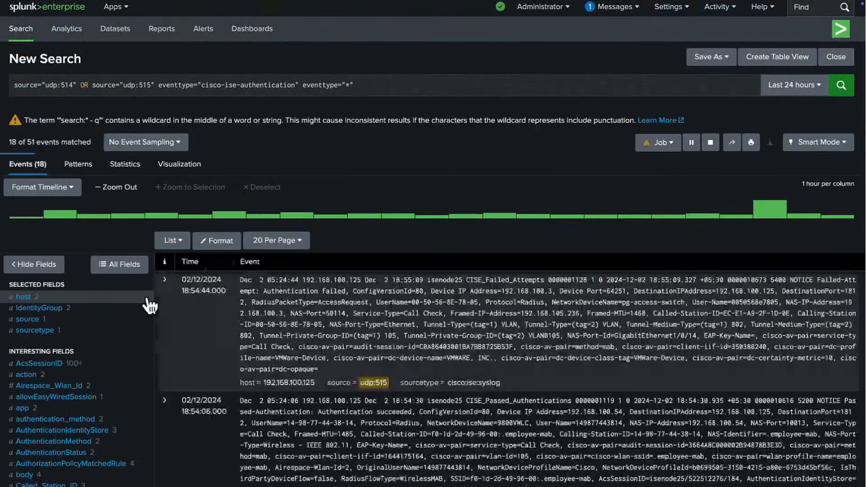
Step: Inspect the MESSAGE_CLASS field's value breakdown for the 402 authentication events
scroll(95, 390, down, 5)
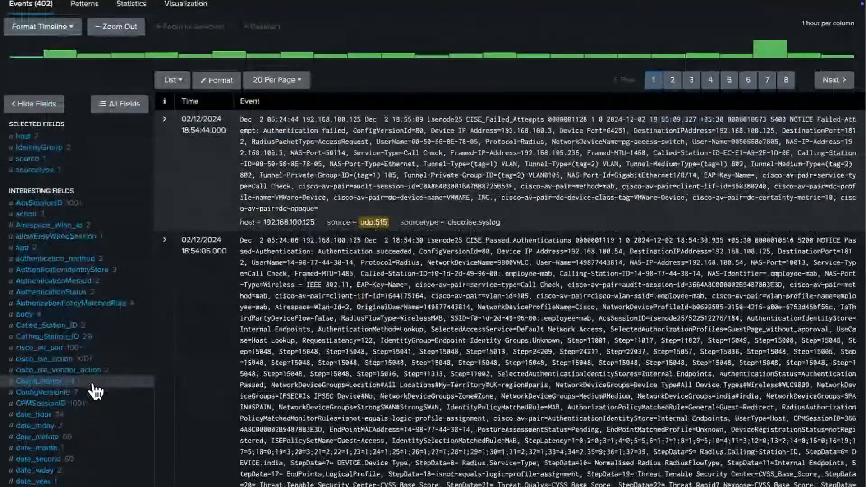
scroll(94, 391, down, 5)
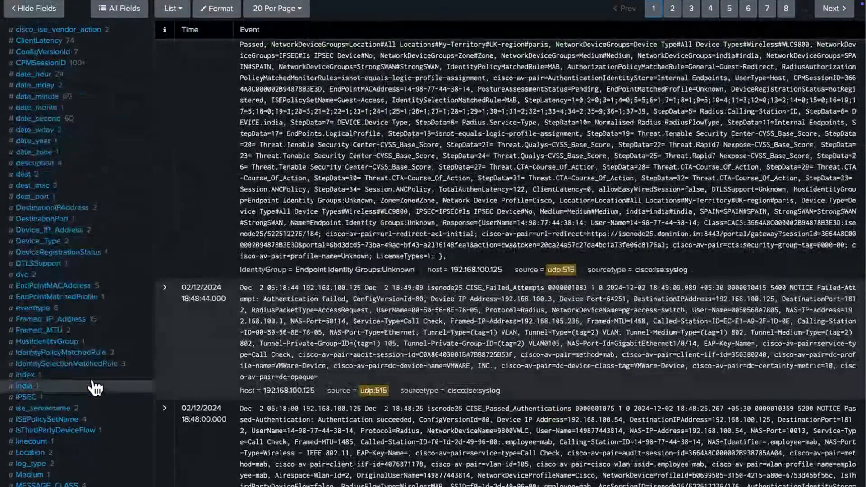
scroll(75, 399, down, 1)
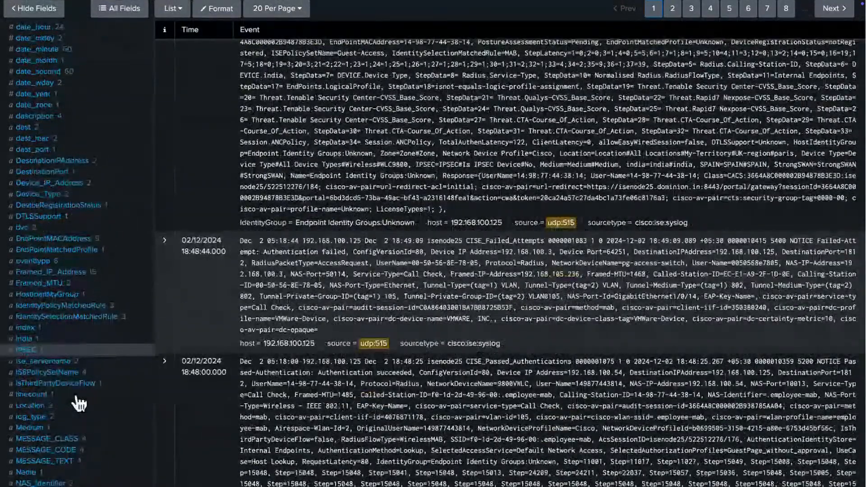
scroll(79, 403, down, 2)
click(64, 363)
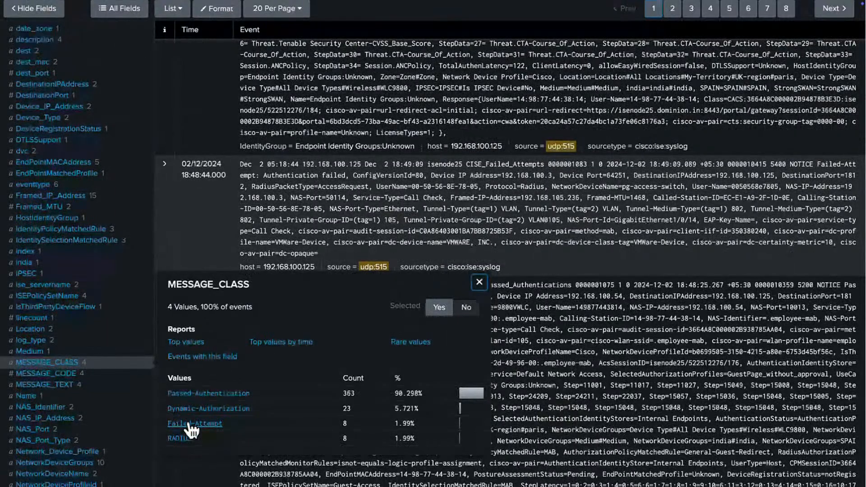
scroll(192, 301, up, 5)
scroll(192, 301, up, 9)
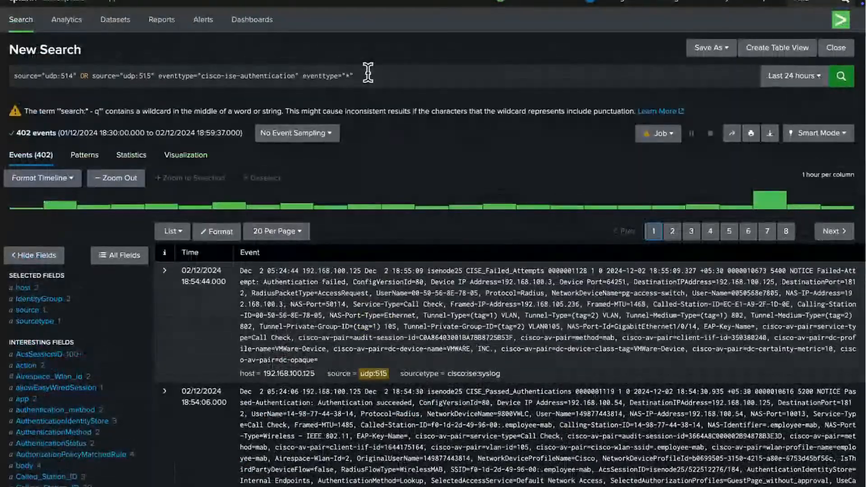
Step: Add MESSAGE_CLASS="Failed-Attempt" OR MESSAGE_CLASS="Passed-Authentication" to the query and run it
click(368, 72)
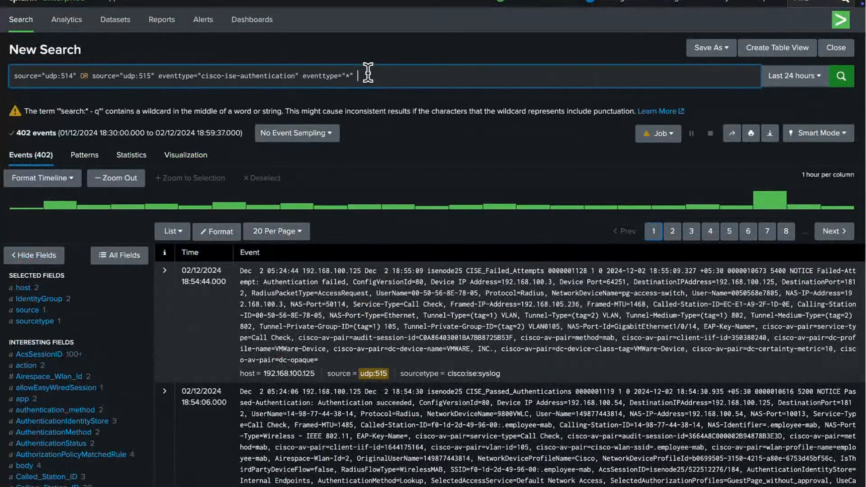
text(MESSAGE_)
text(LASS="Failed-Attempt" OR MESSAGE)
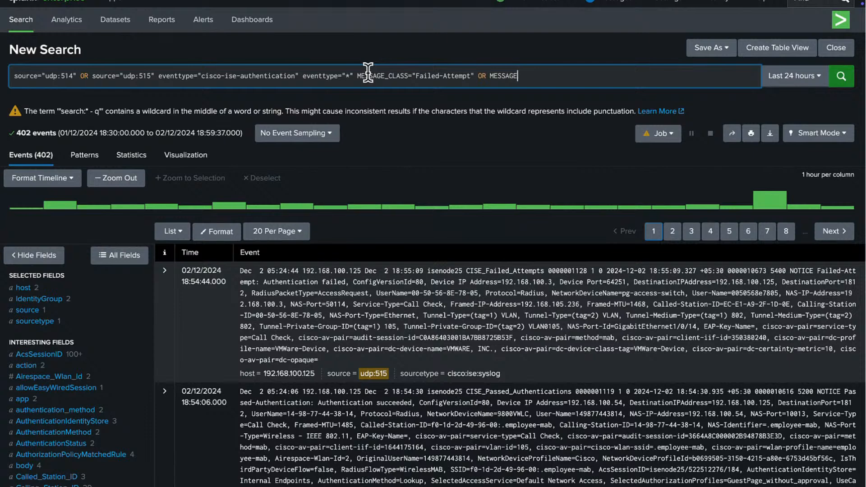
text(_CLASS="Passed-Authentication")
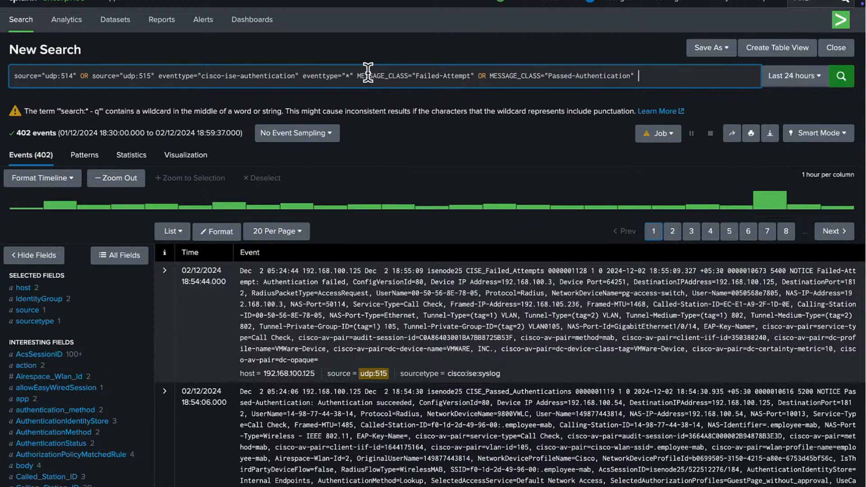
text( |)
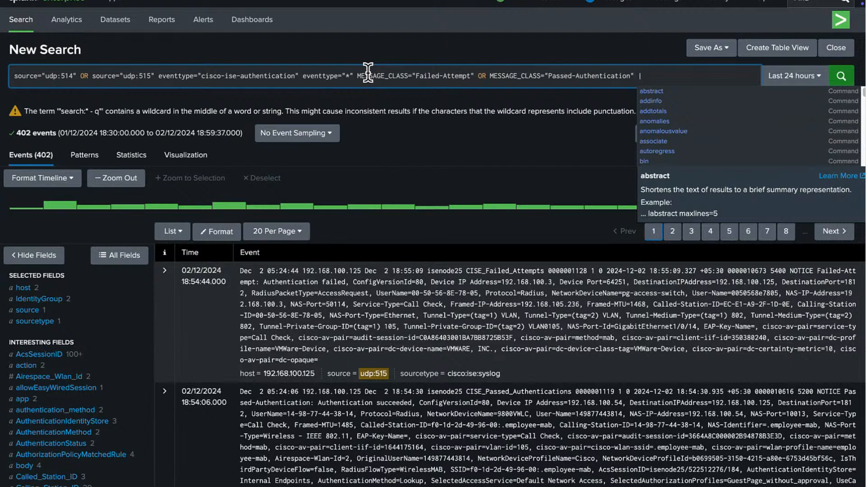
key(BackSpace)
key(BackSpace)
key(BackSpace)
key(Return)
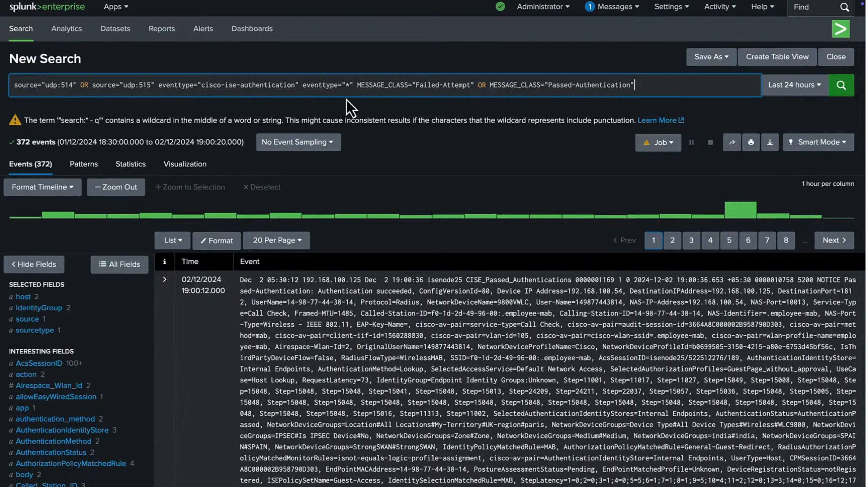
Step: Append '| stats count by MESSAGE_CLASS': 8 Failed-Attempt and 364 Passed-Authentication
text(| stats count )
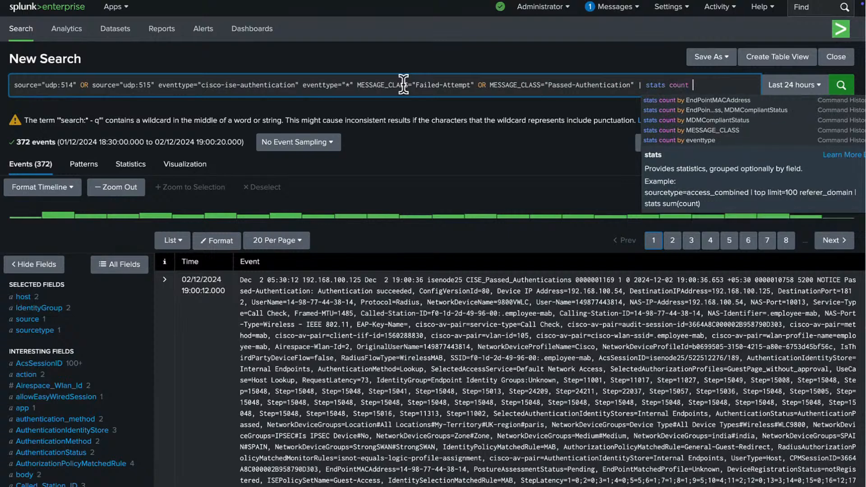
text(by)
key(Down)
key(Down)
key(Down)
key(Down)
key(Return)
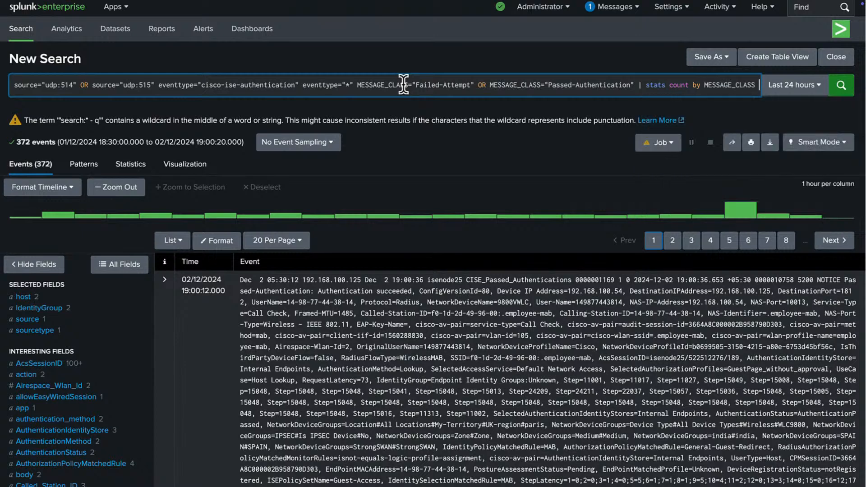
key(Return)
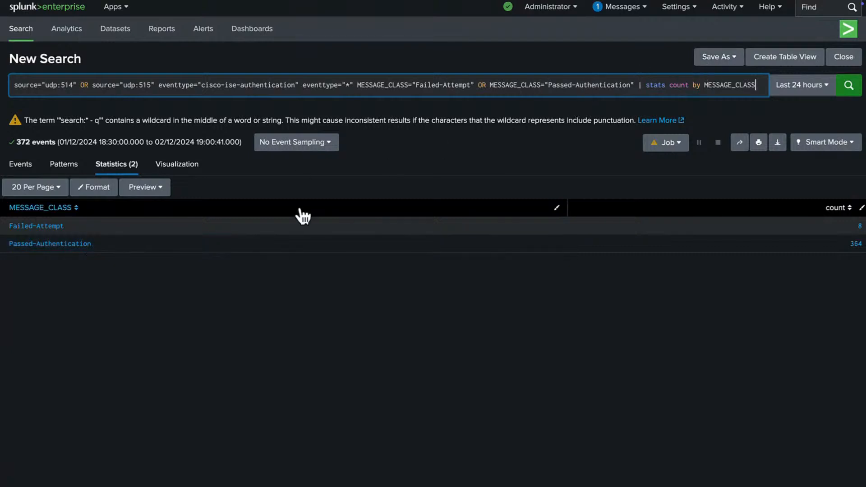
Step: Show the MESSAGE_CLASS counts as a pie chart: Passed-Authentication 97.849%, Failed-Attempt 2.15%
click(180, 170)
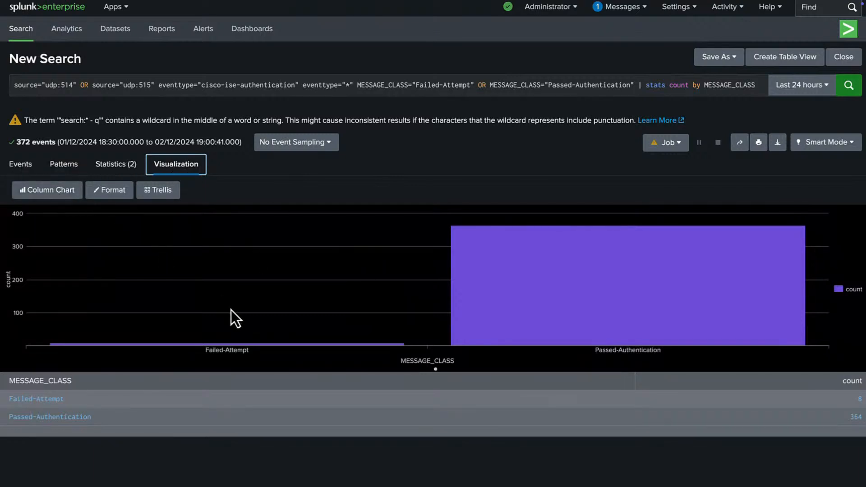
click(68, 191)
click(200, 236)
mouse_move(388, 288)
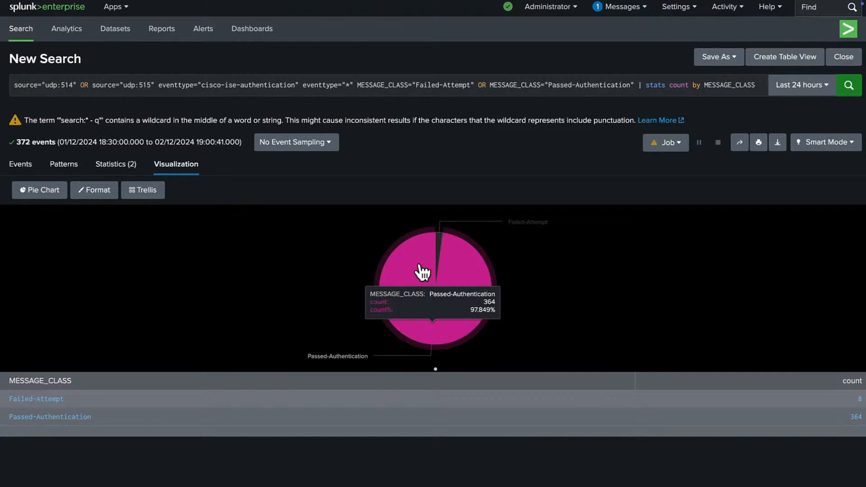
mouse_move(438, 246)
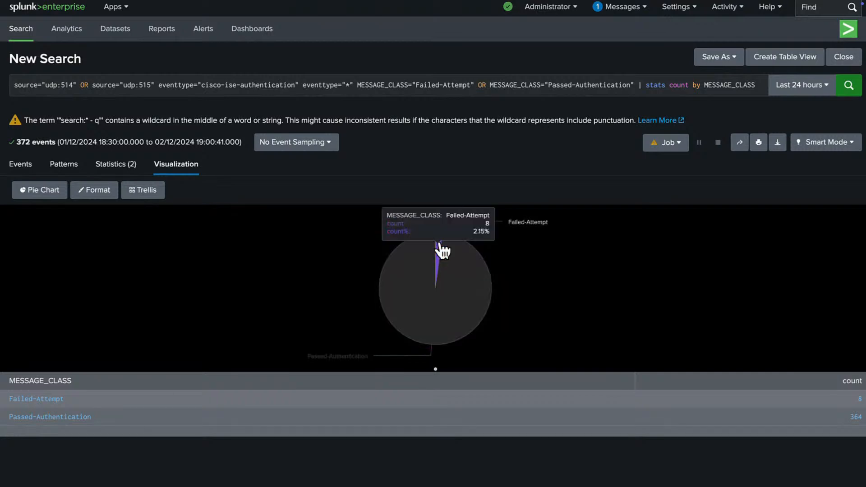
click(712, 61)
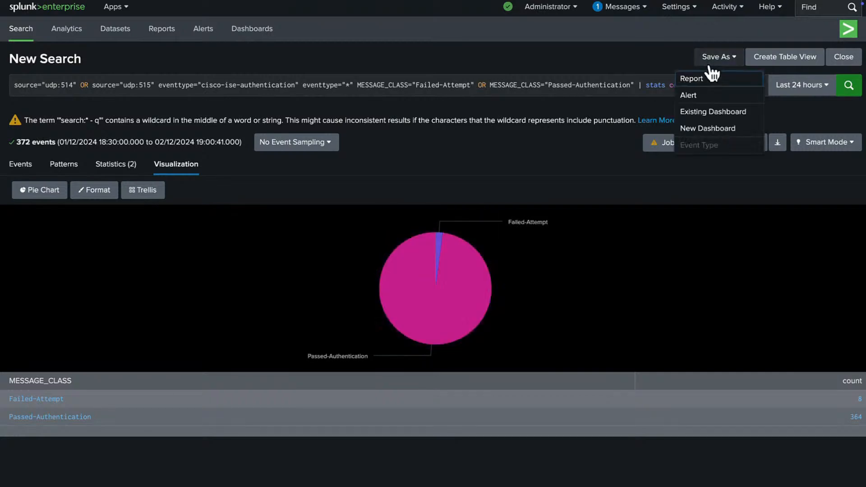
Step: Save the pie chart to ISE Passed Authentication Summary as panel 'Passed vs Failed Authentication'
click(708, 112)
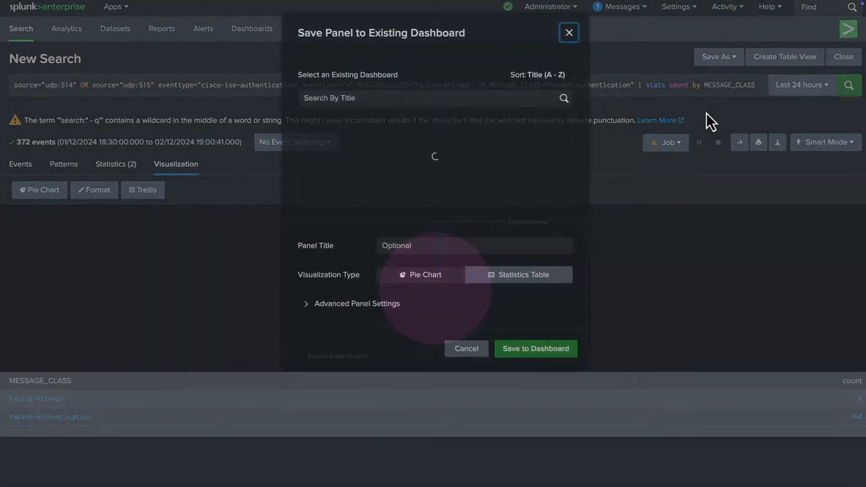
scroll(419, 178, down, 5)
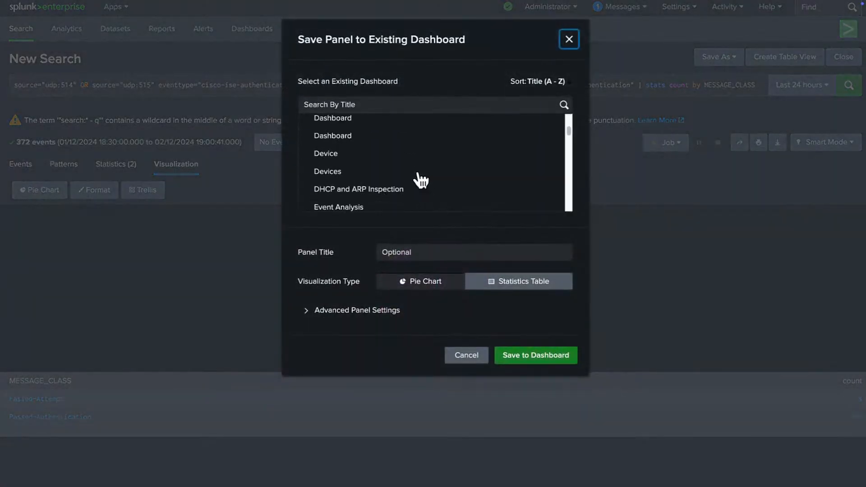
scroll(420, 179, down, 6)
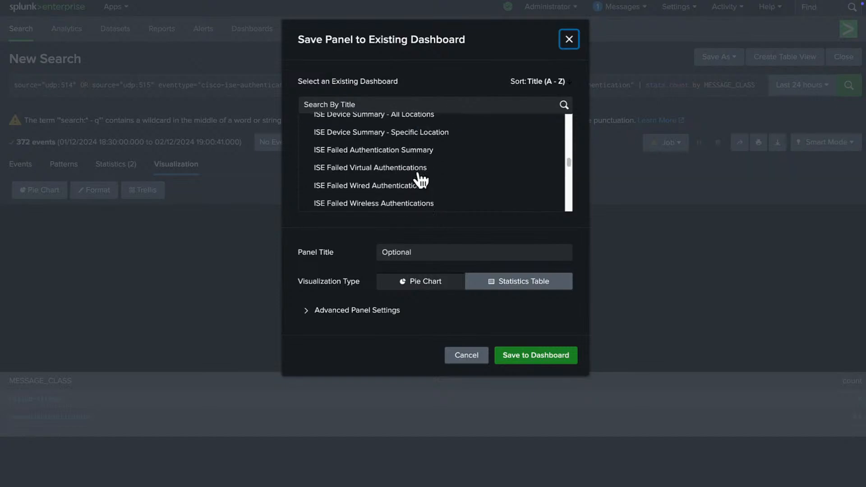
click(419, 178)
scroll(419, 178, up, 3)
scroll(419, 180, down, 4)
scroll(419, 178, down, 1)
click(408, 154)
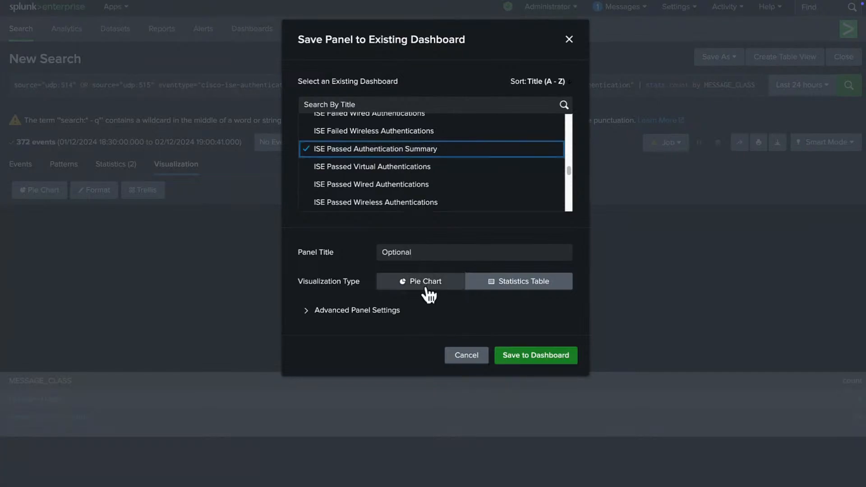
click(408, 252)
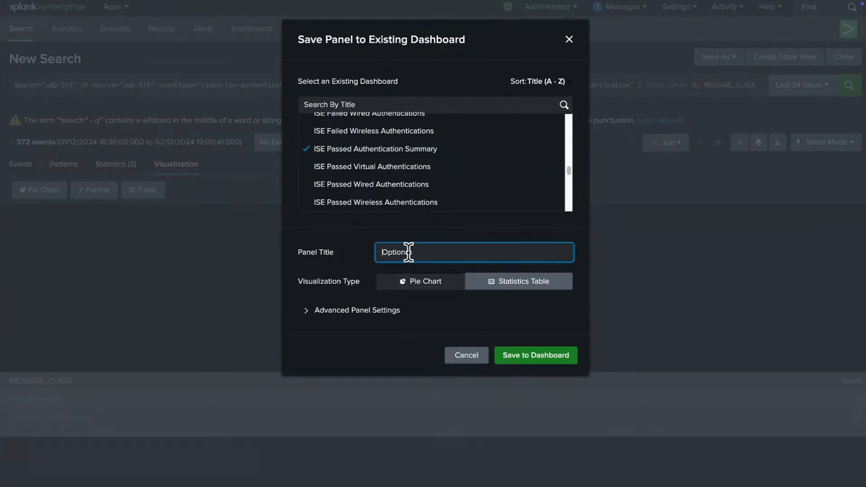
text(Passed vs Failed Authentications)
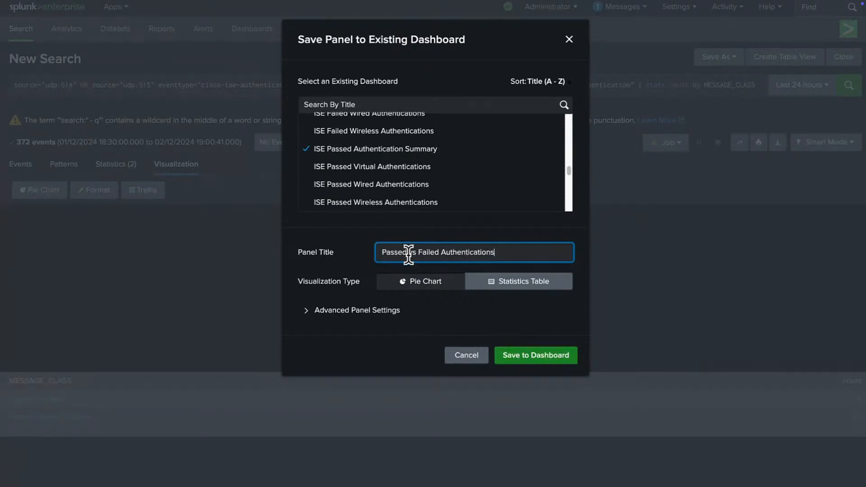
click(414, 289)
click(542, 359)
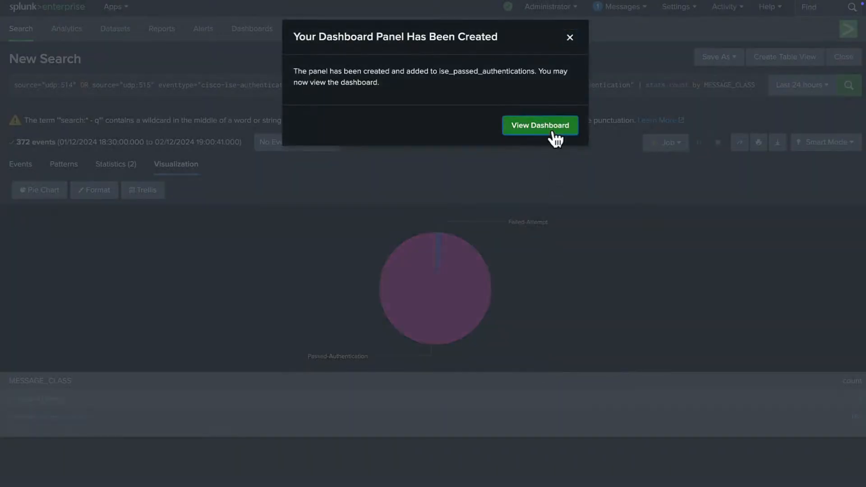
Step: View the updated dashboard and check the new Passed vs Failed Authentications pie panel
click(551, 132)
scroll(443, 193, down, 1)
scroll(444, 196, down, 3)
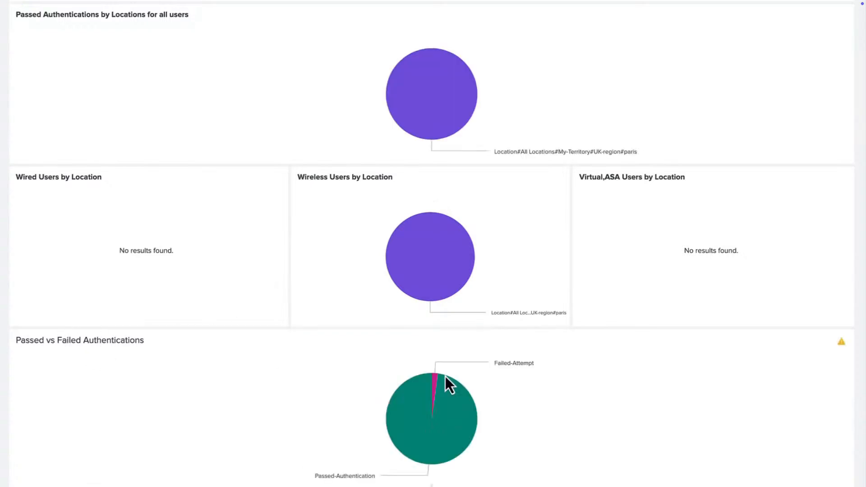
mouse_move(420, 384)
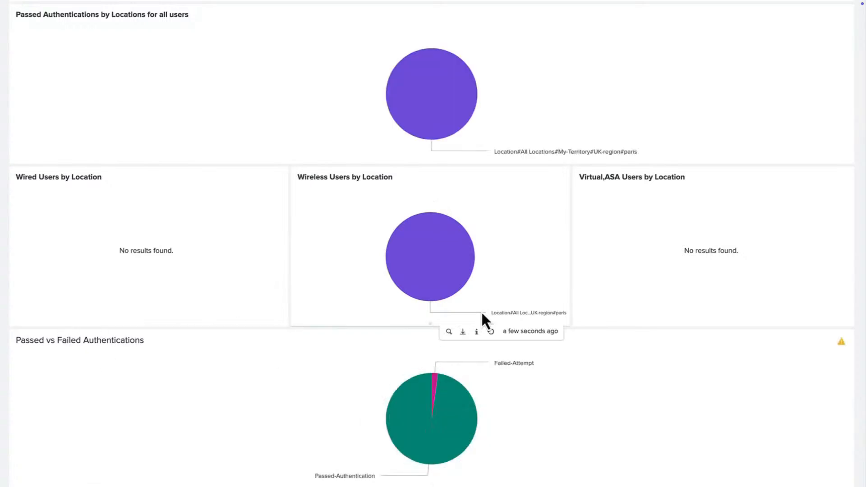
scroll(481, 310, up, 4)
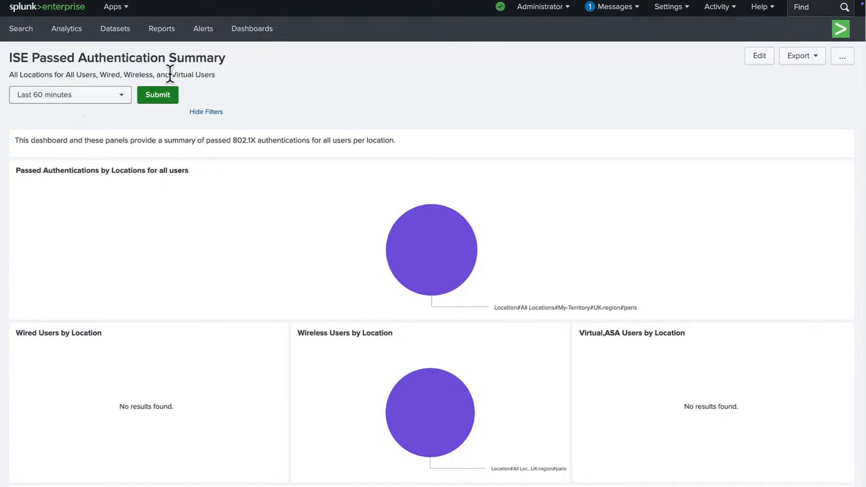
Step: In Search & Reporting, start a new search for source="udp:515"
click(122, 7)
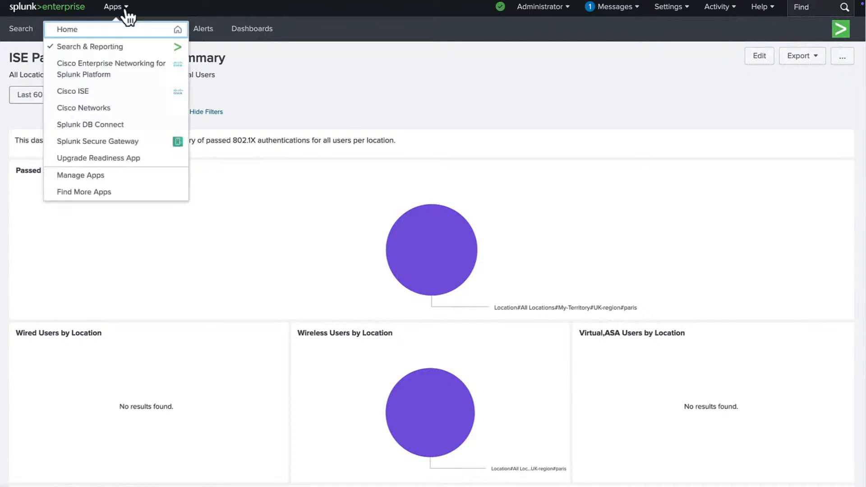
click(116, 47)
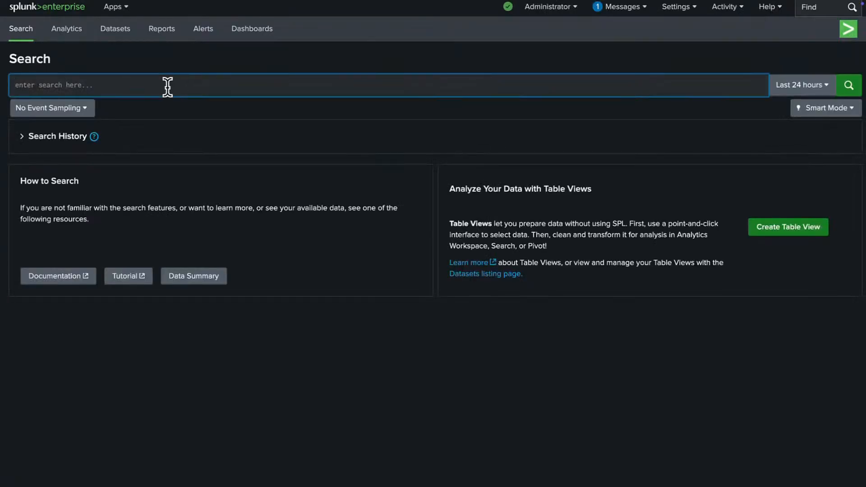
text(source)
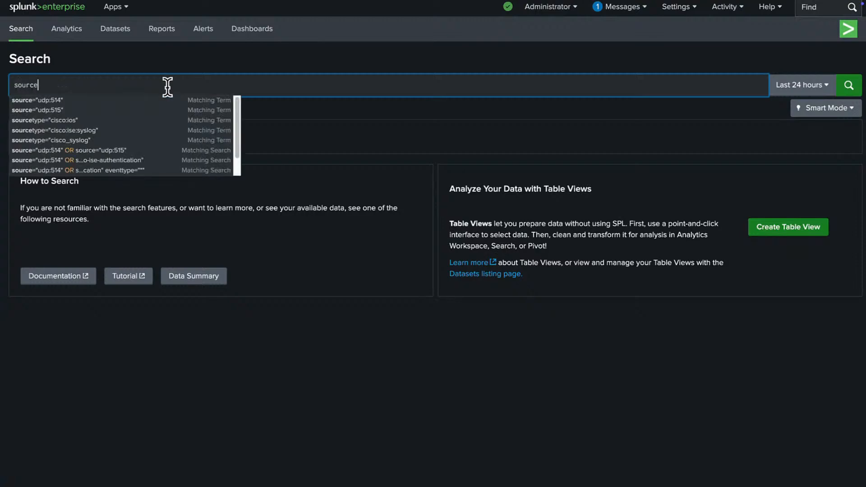
key(Down)
key(Down)
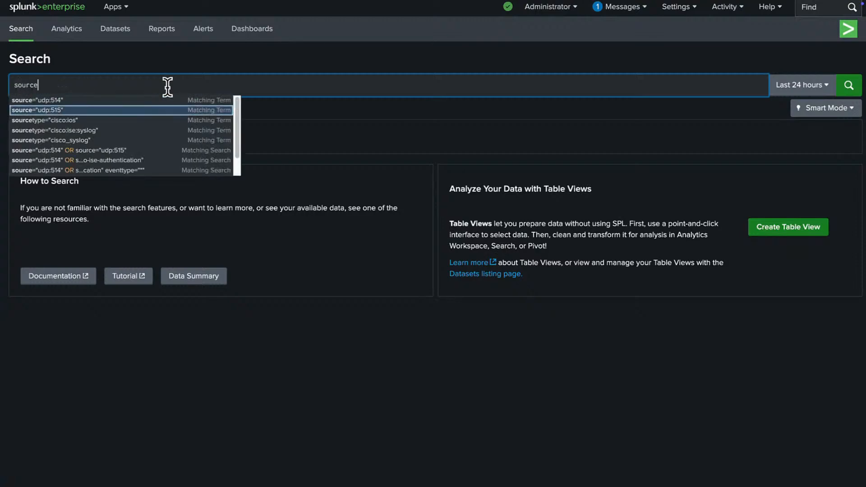
key(Return)
key(Return)
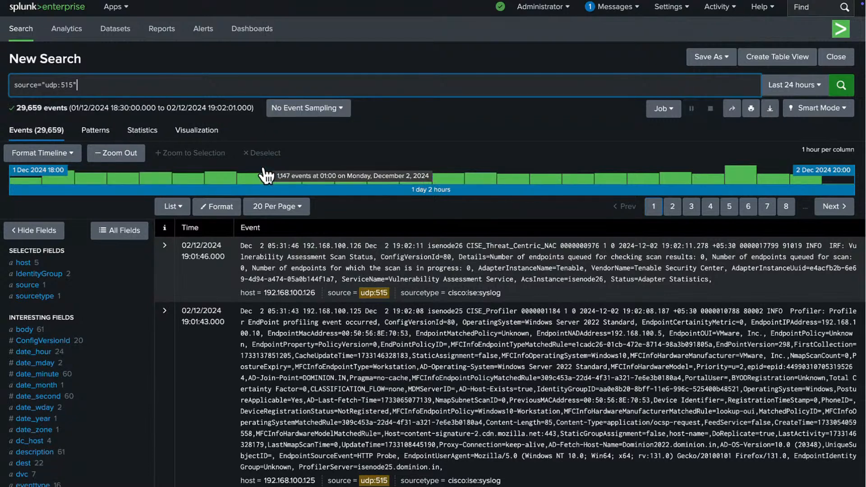
Step: Narrow the search to eventtype="cisco-ise" using the eventtype field's values
scroll(96, 383, down, 3)
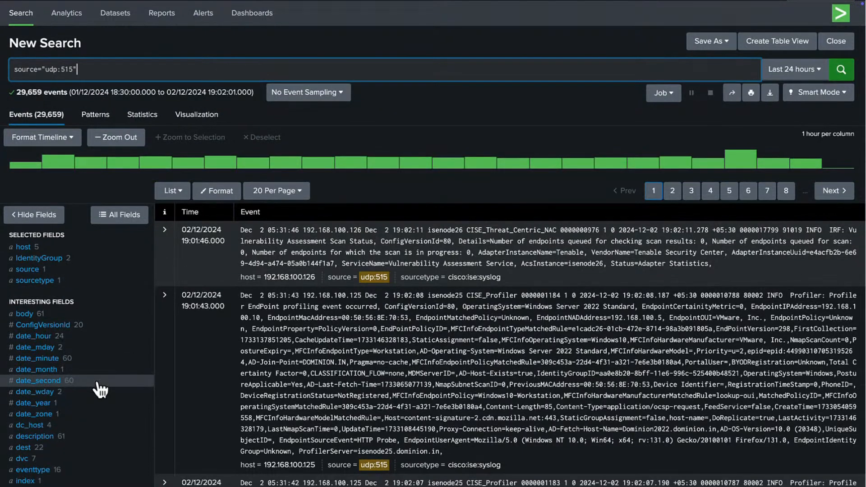
scroll(98, 388, down, 5)
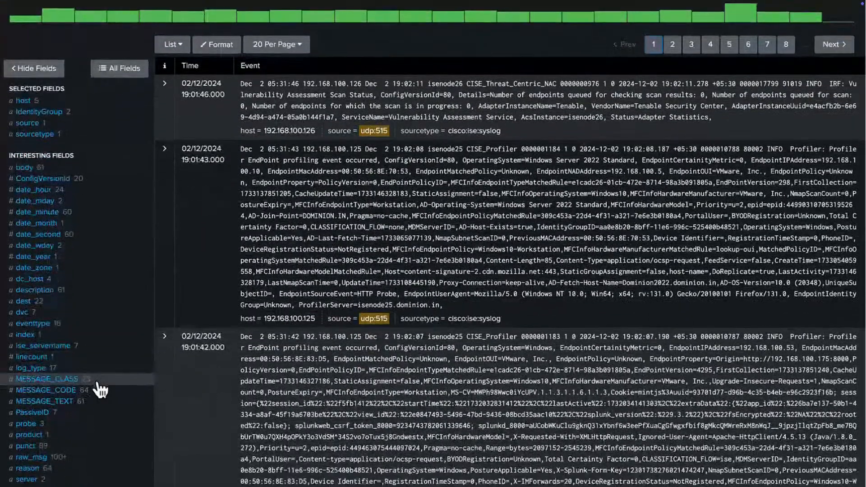
scroll(53, 401, down, 3)
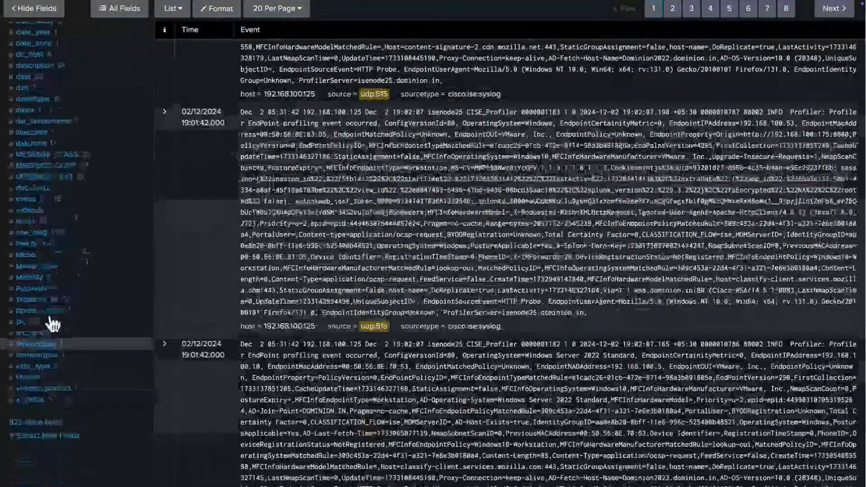
scroll(43, 142, up, 1)
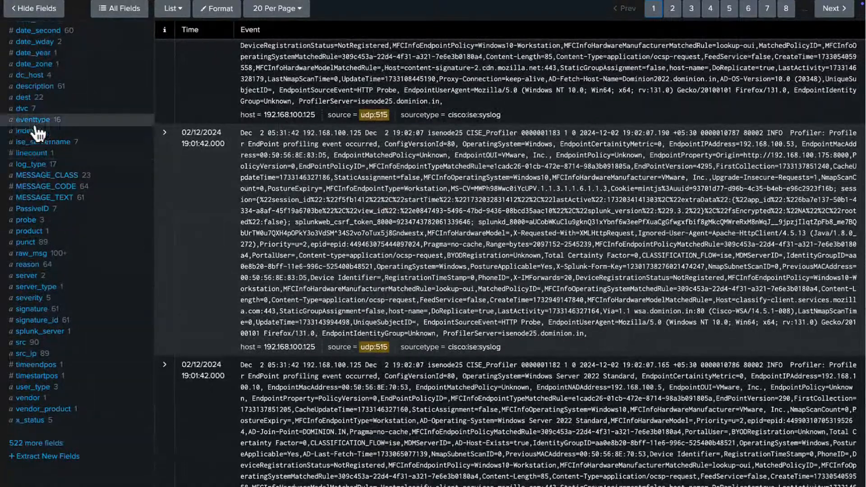
click(34, 122)
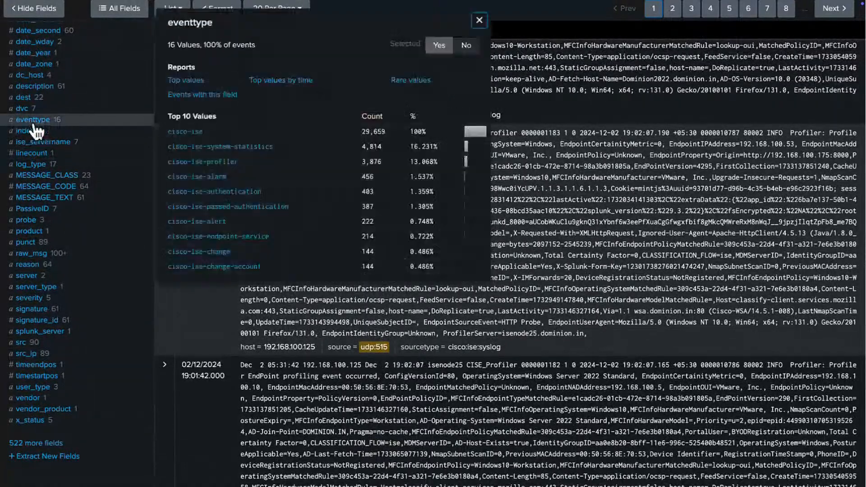
click(186, 132)
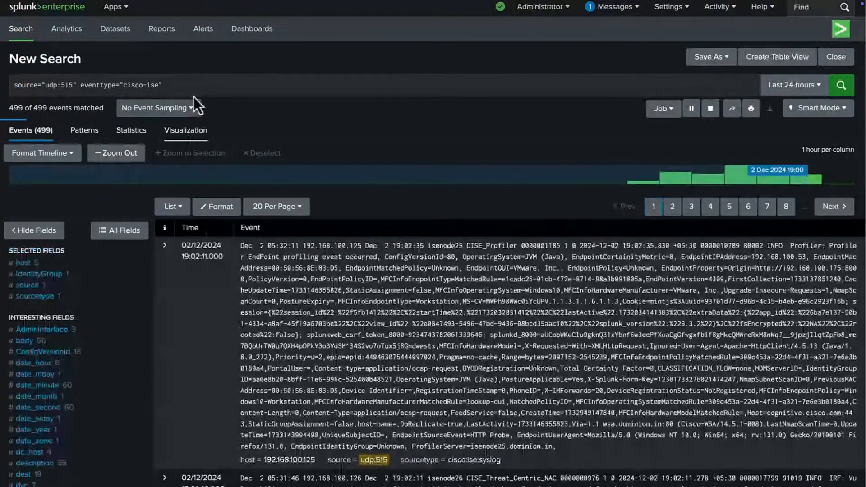
Step: Append TLSVersion=* to the query and run it, returning 556 cisco-ise events
click(193, 81)
text(T)
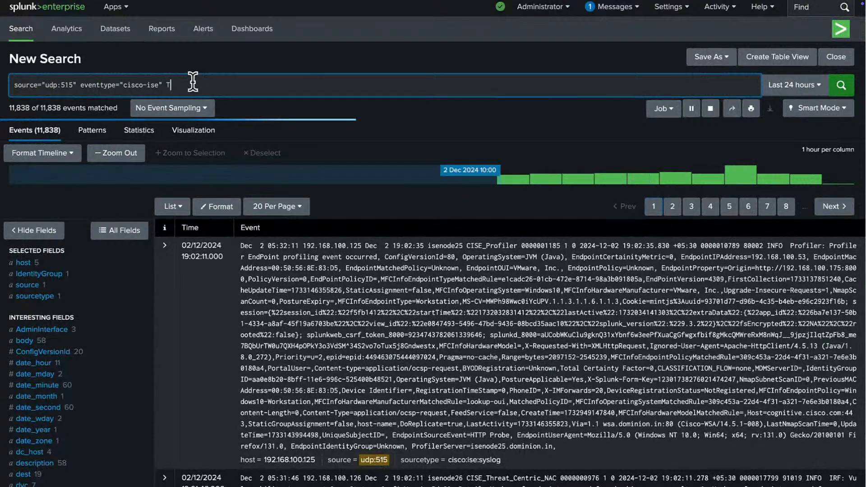
key(BackSpace)
scroll(96, 313, down, 9)
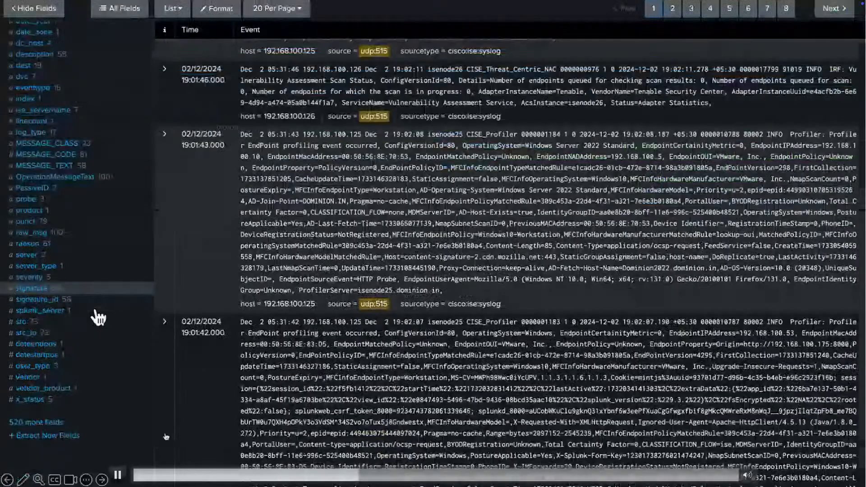
scroll(101, 316, up, 1)
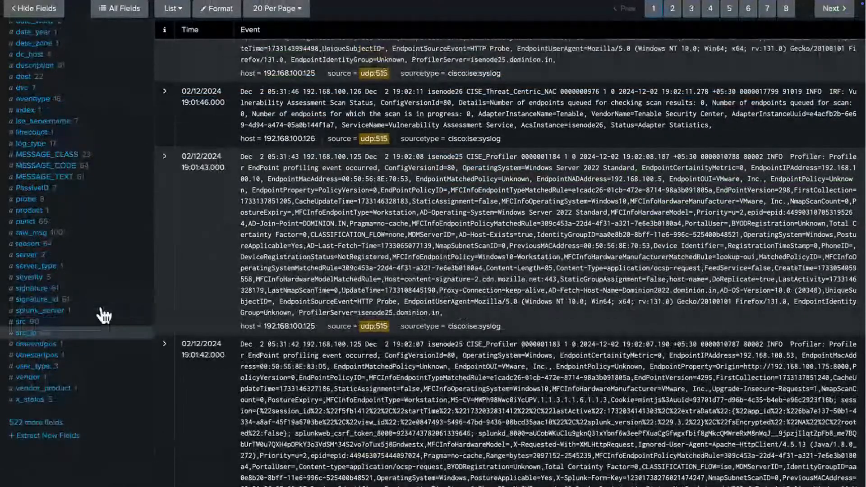
text(T)
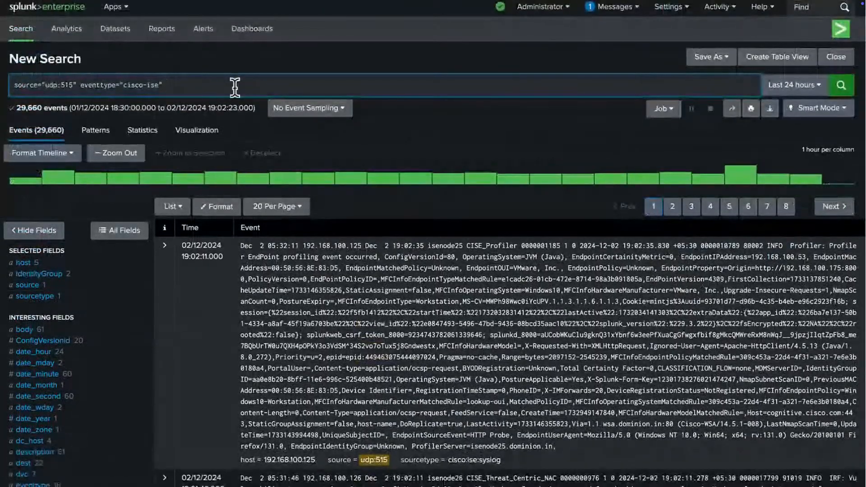
text(LSVersion)
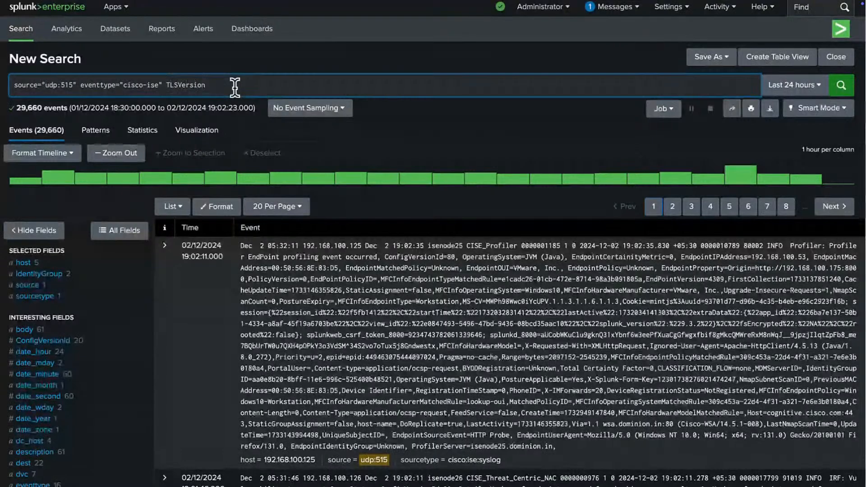
text(=*)
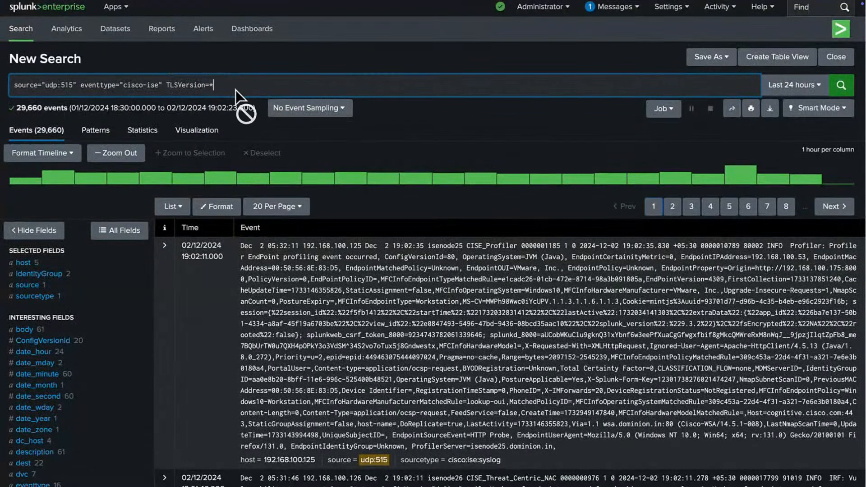
key(Return)
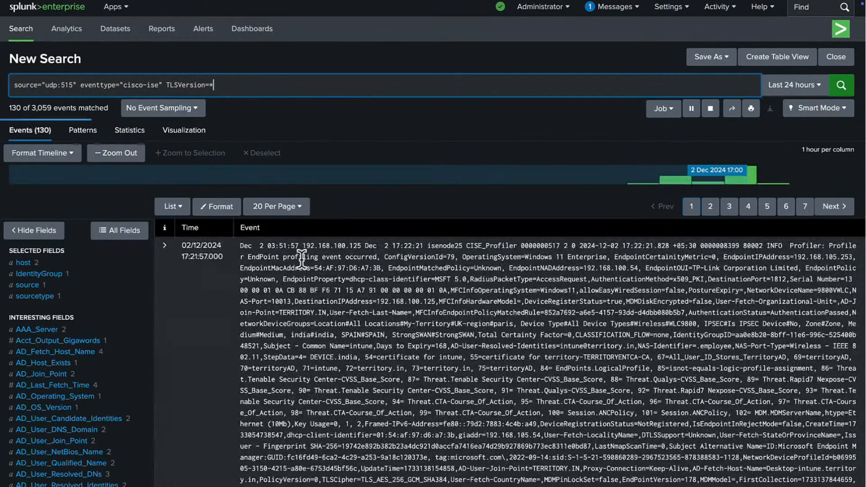
scroll(283, 290, down, 1)
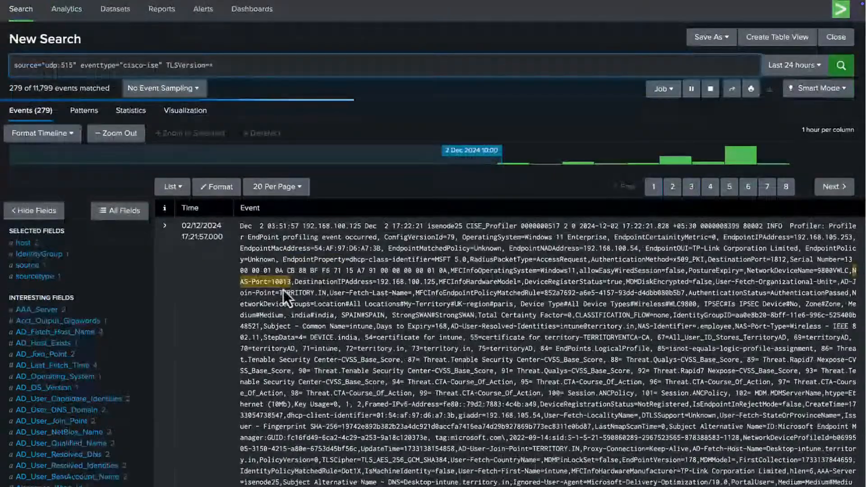
scroll(283, 289, down, 3)
scroll(282, 285, down, 6)
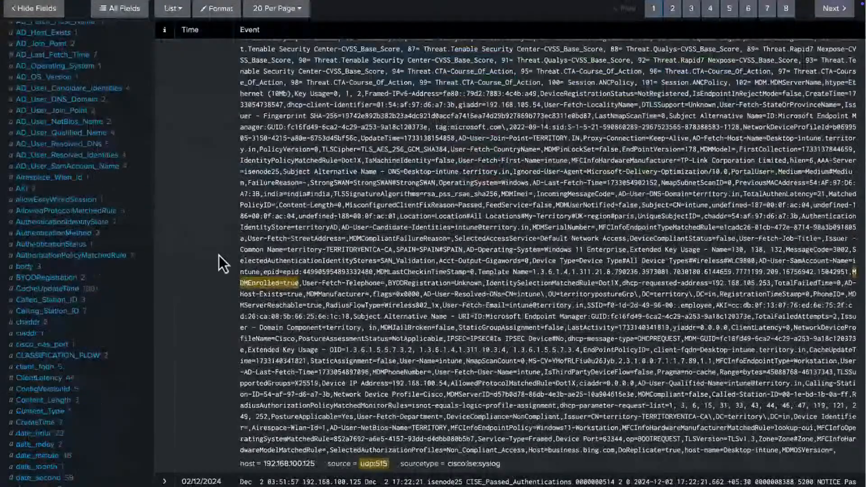
key(Return)
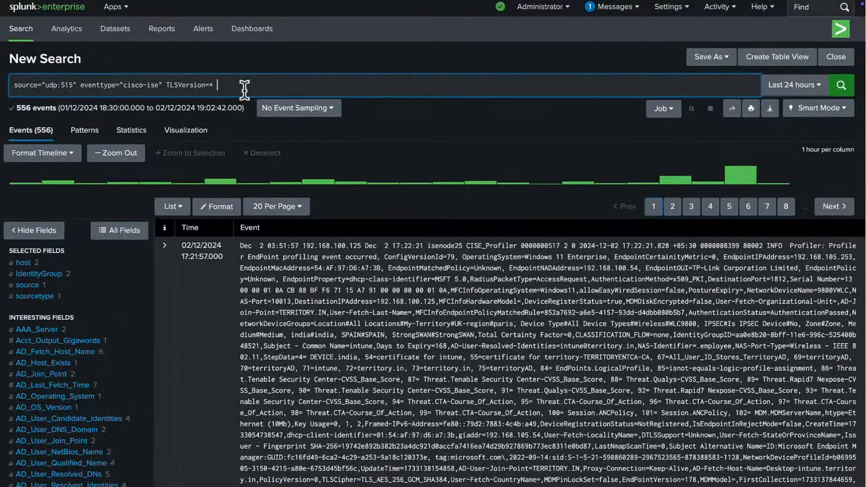
Step: Run '| timechart count by TLSVersion' and view the TLSv1.2 and TLSv1.3 column chart
text(| tim)
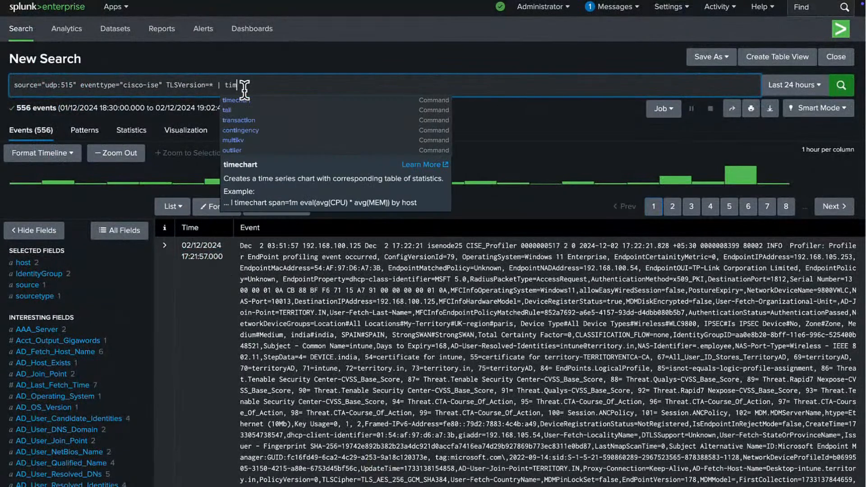
text(echart count)
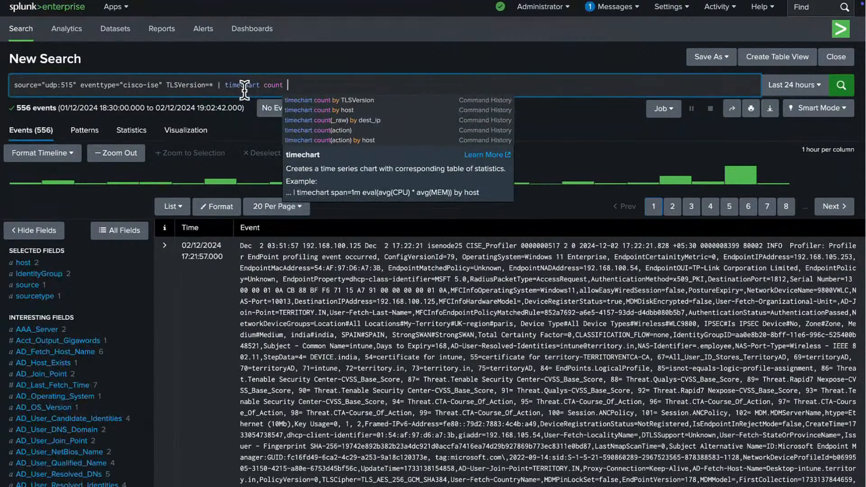
key(Down)
key(Return)
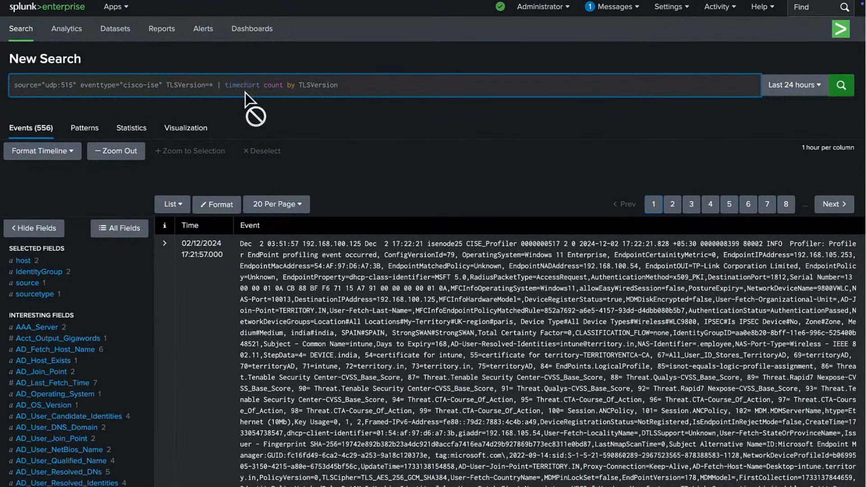
key(Return)
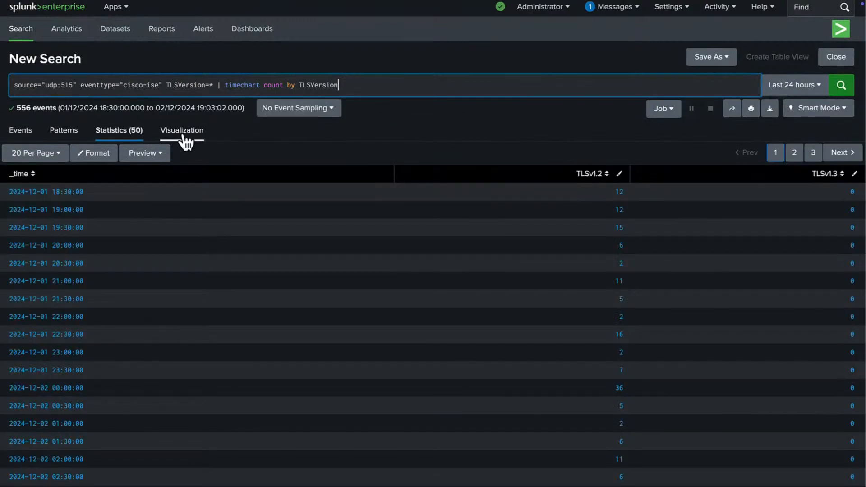
click(182, 138)
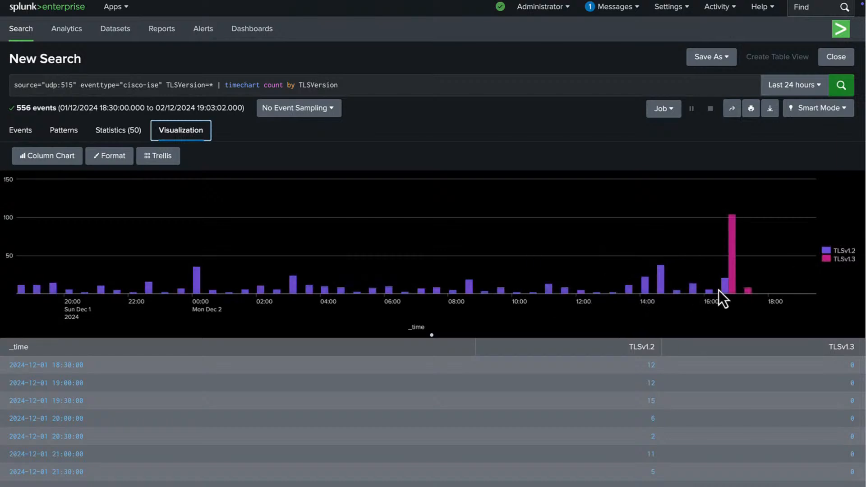
mouse_move(733, 290)
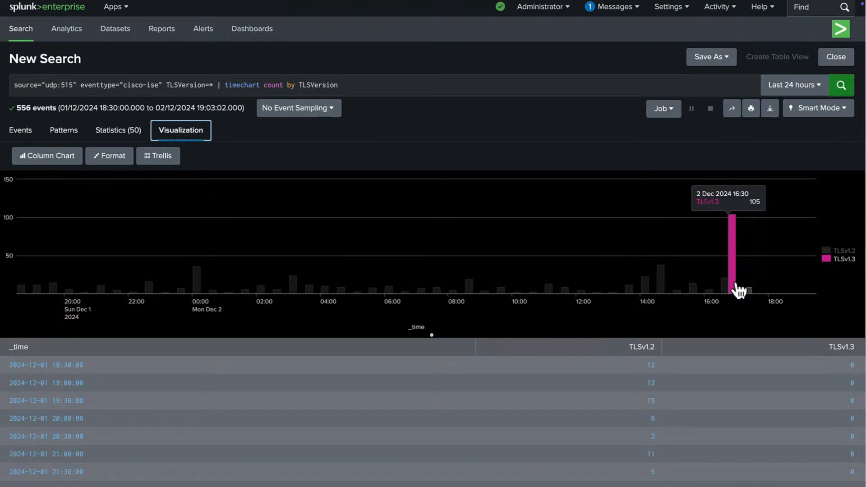
click(348, 85)
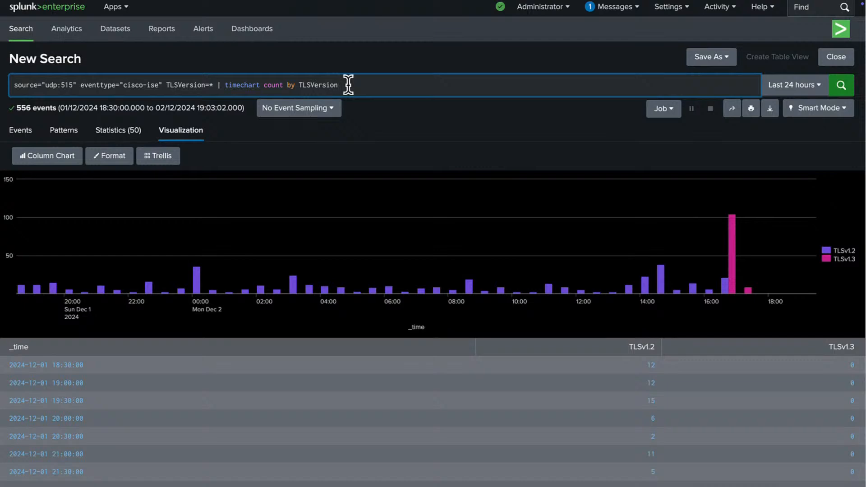
Step: Remove the timechart command from the query and rerun the search
key(ctrl+shift+Left)
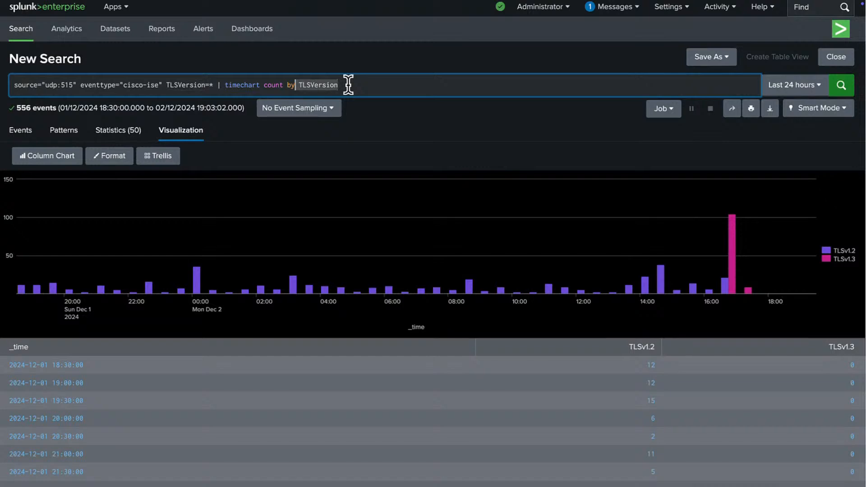
key(ctrl+shift+Left)
key(ctrl+shift+Left)
key(ctrl+shift+Left)
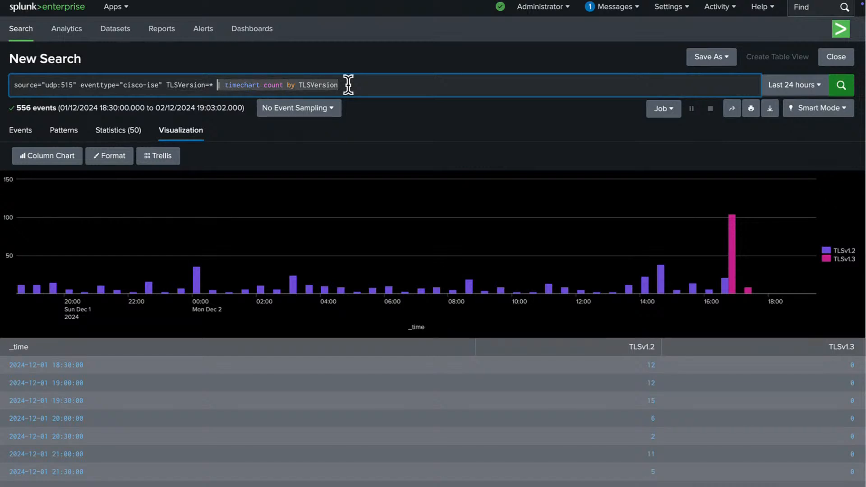
key(BackSpace)
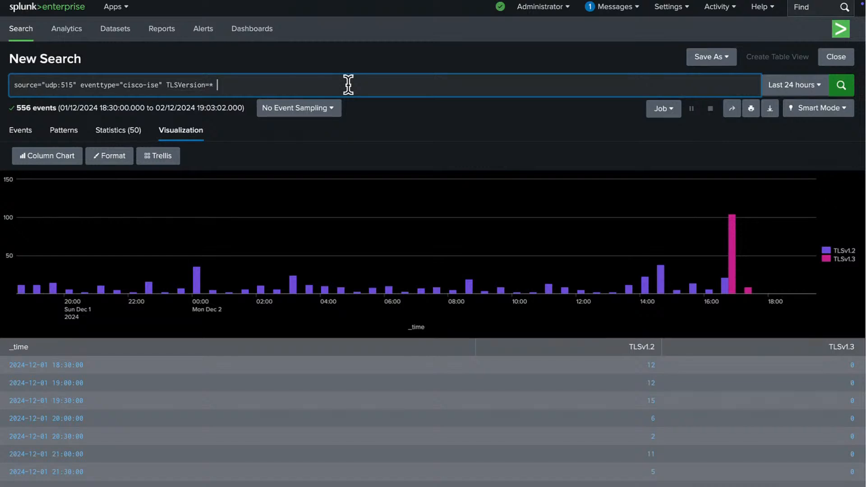
key(BackSpace)
key(Return)
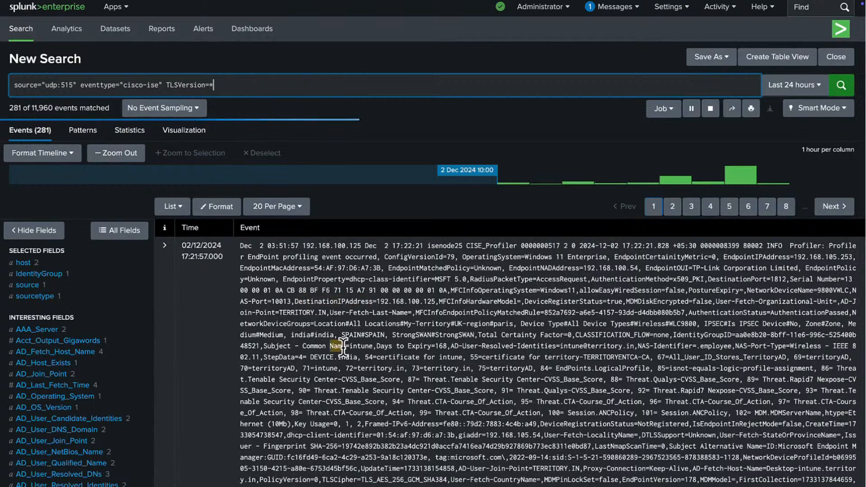
Step: Inspect the Called_Station_ID field values in the fields sidebar
scroll(344, 350, down, 4)
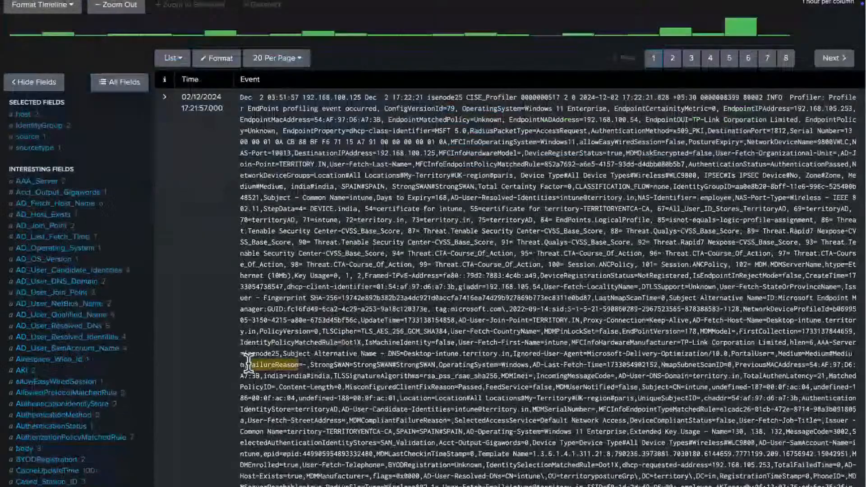
scroll(179, 375, down, 2)
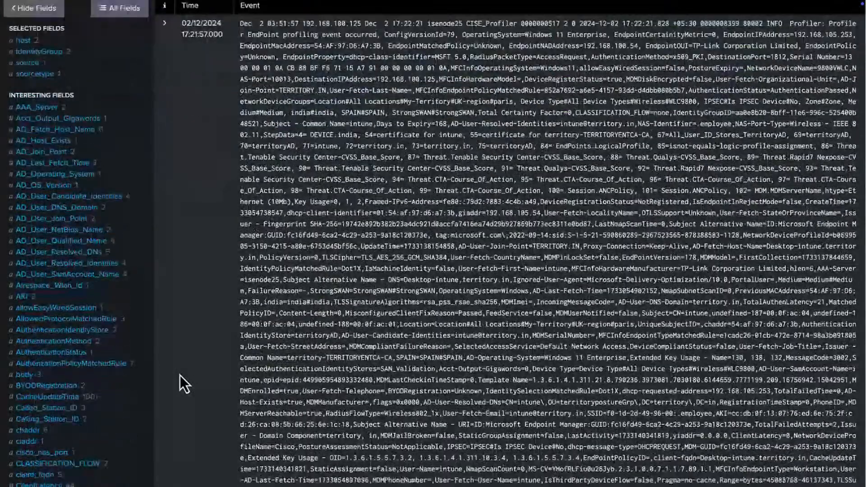
scroll(180, 376, down, 2)
click(58, 338)
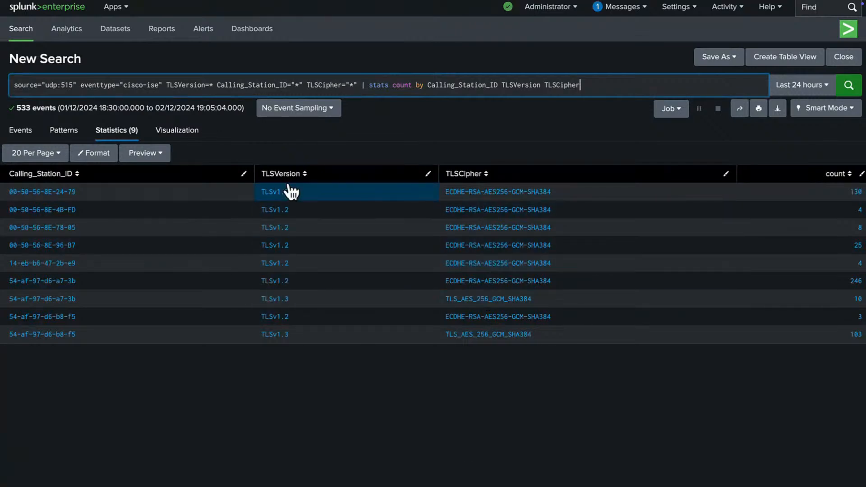
Step: Save the table as panel 'Endpoint vs TLSVersion vs TLSCipher' on ISE Passed Authentication Summary and view it
click(702, 57)
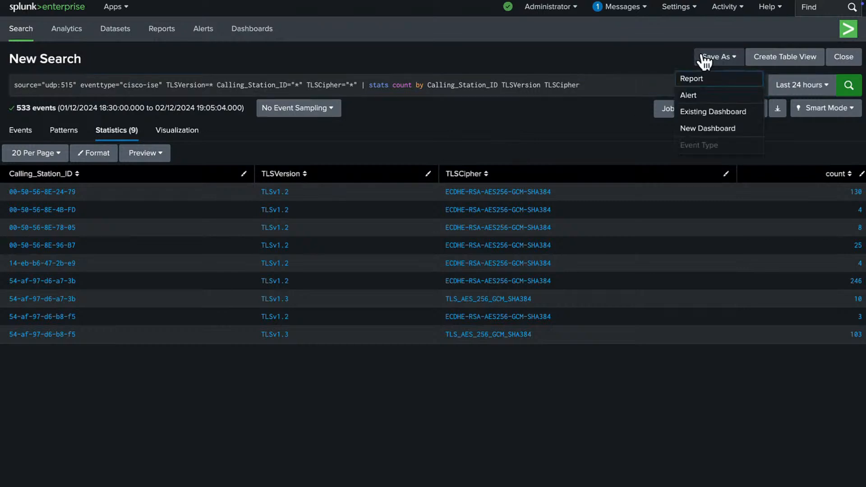
click(699, 122)
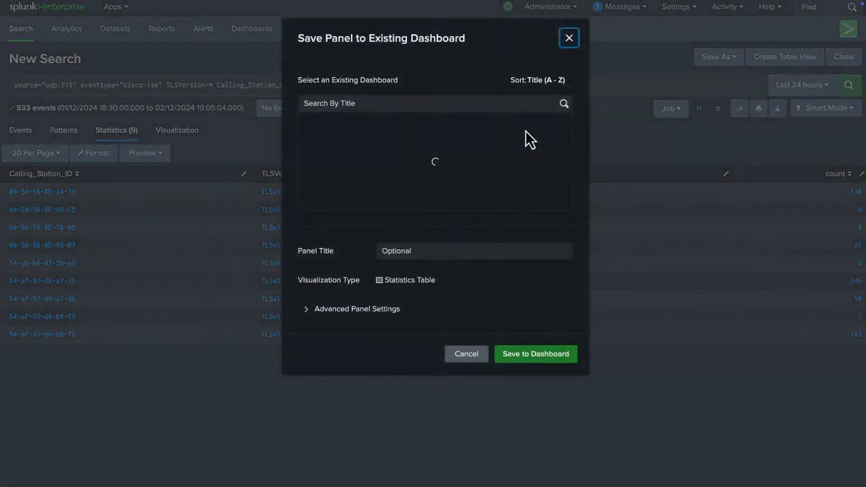
scroll(453, 217, down, 5)
scroll(454, 217, down, 4)
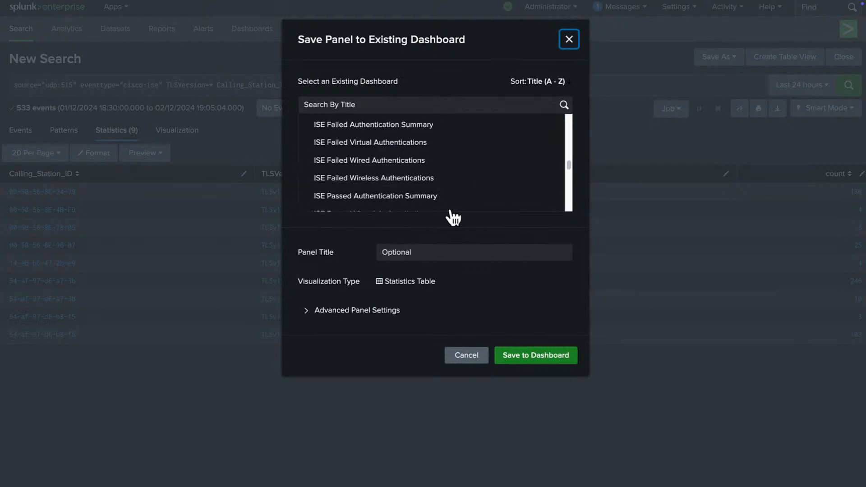
scroll(453, 217, down, 2)
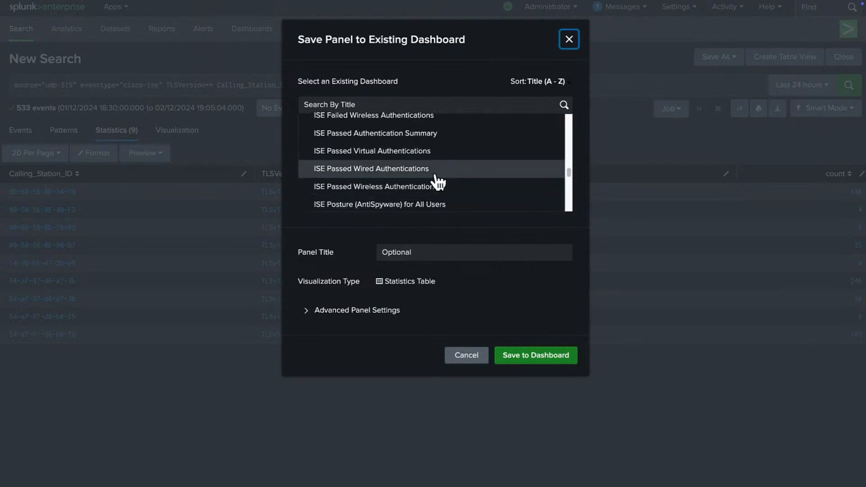
click(428, 135)
click(418, 253)
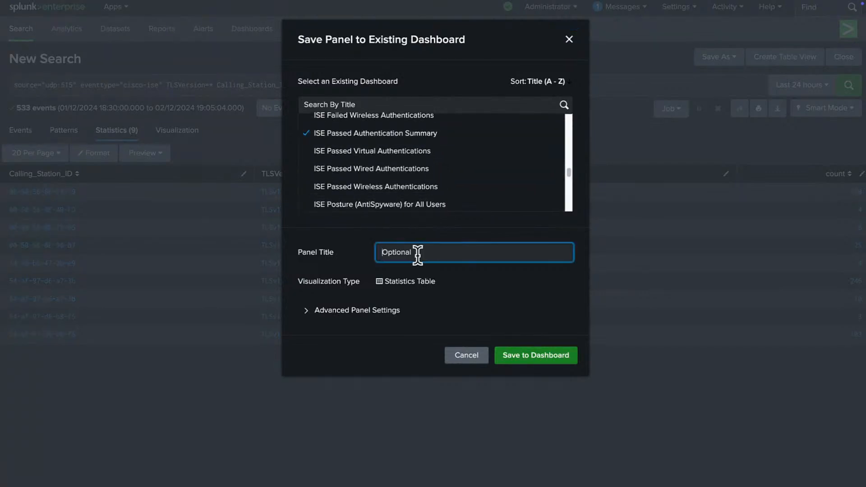
text(Endpoint vs TLSVersion vs TLSCipher)
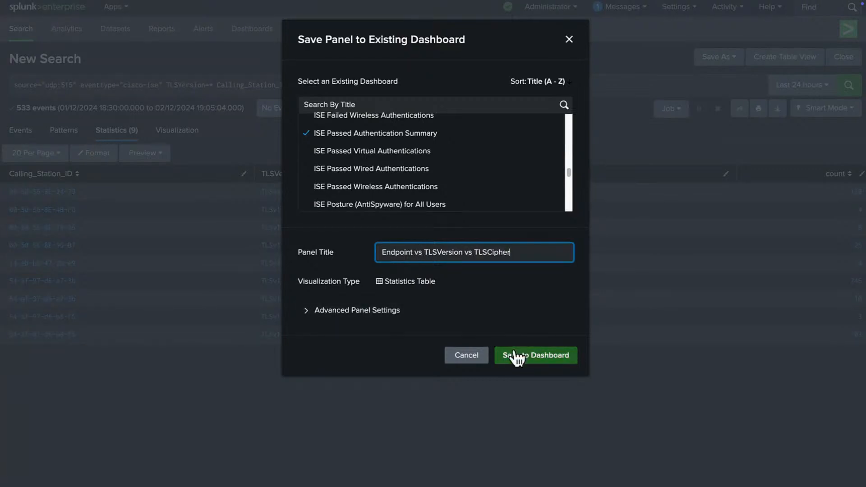
click(514, 356)
click(544, 131)
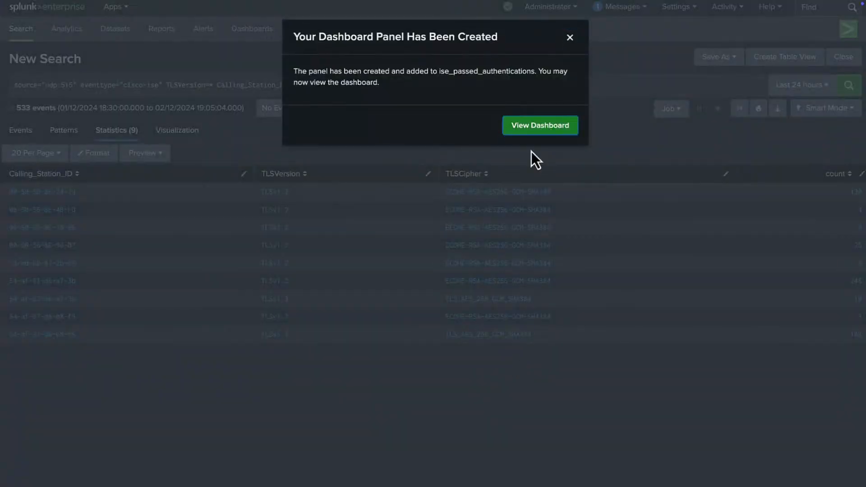
scroll(441, 286, down, 8)
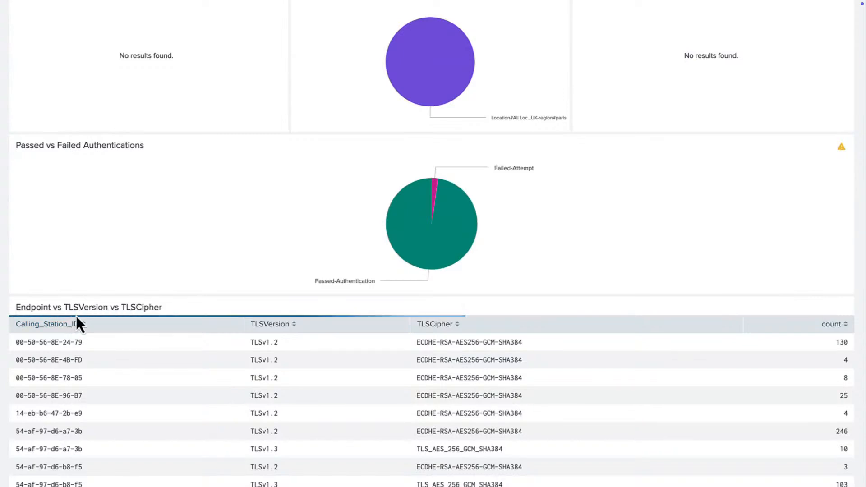
Step: Visit the Cisco ISE app's ISE Summary View, then return to Search & Reporting
scroll(368, 394, up, 8)
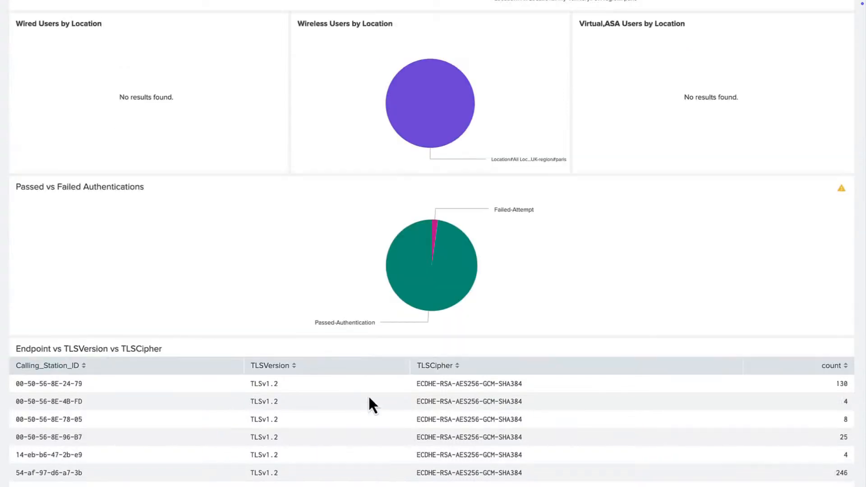
click(119, 9)
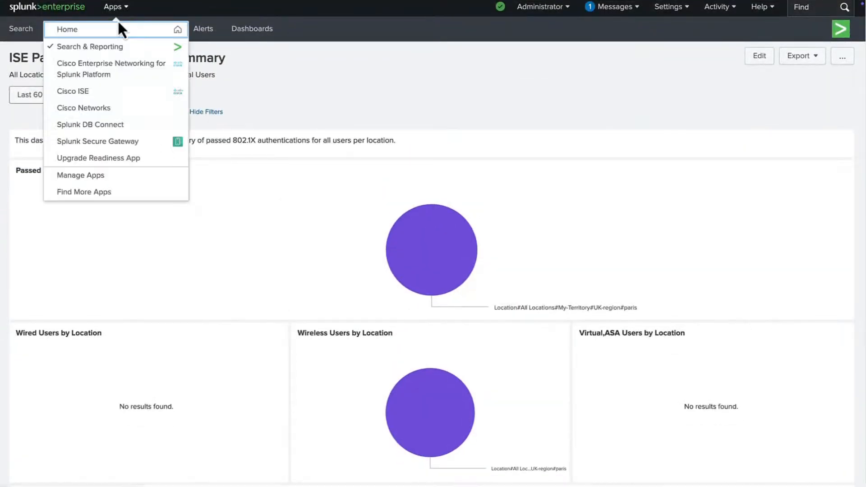
click(115, 48)
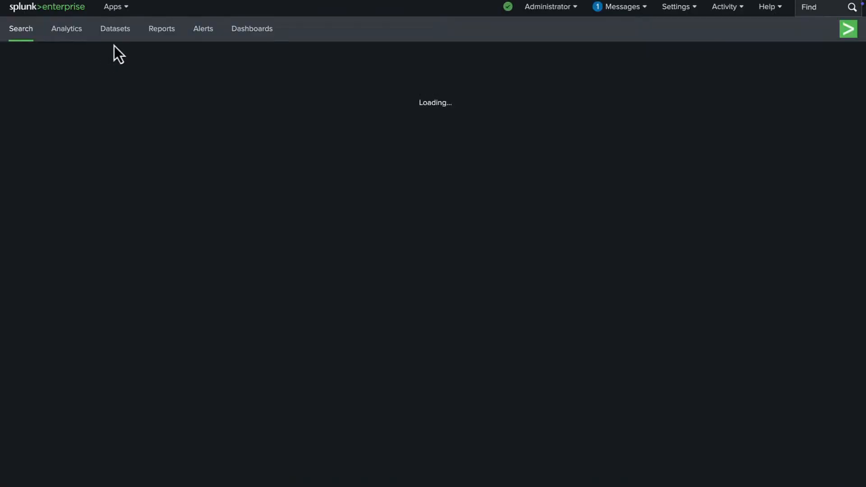
click(119, 9)
click(117, 92)
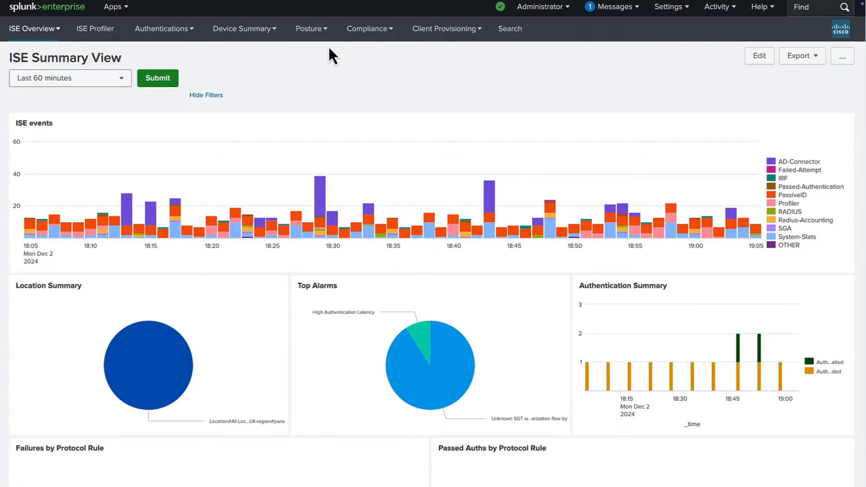
click(121, 10)
click(116, 45)
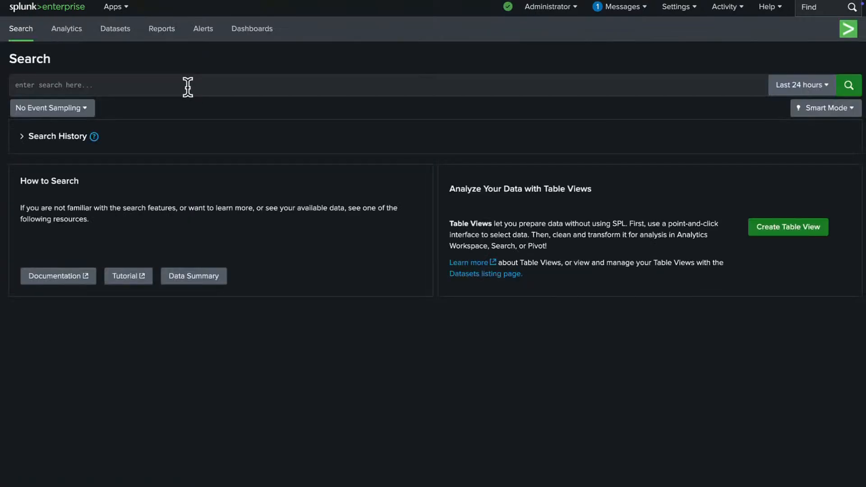
Step: Count RegisteredDevices events by EndPointMACAddress as a pie, then start a source="udp:515" search
click(501, 476)
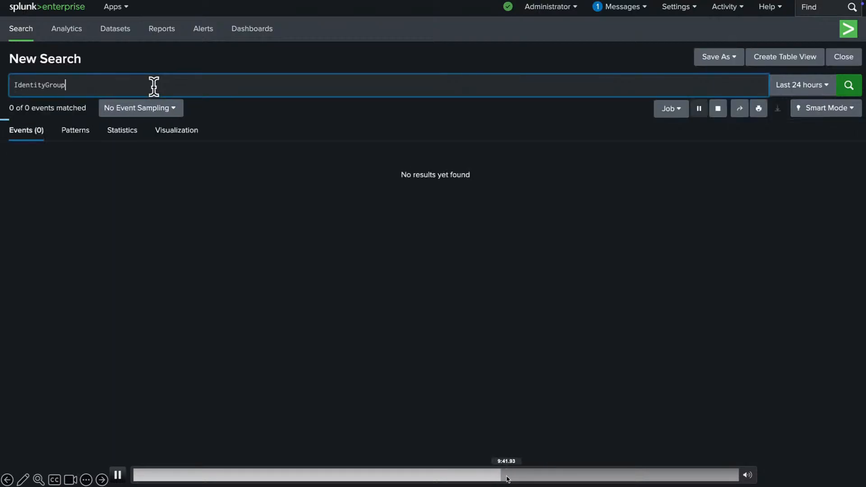
click(537, 476)
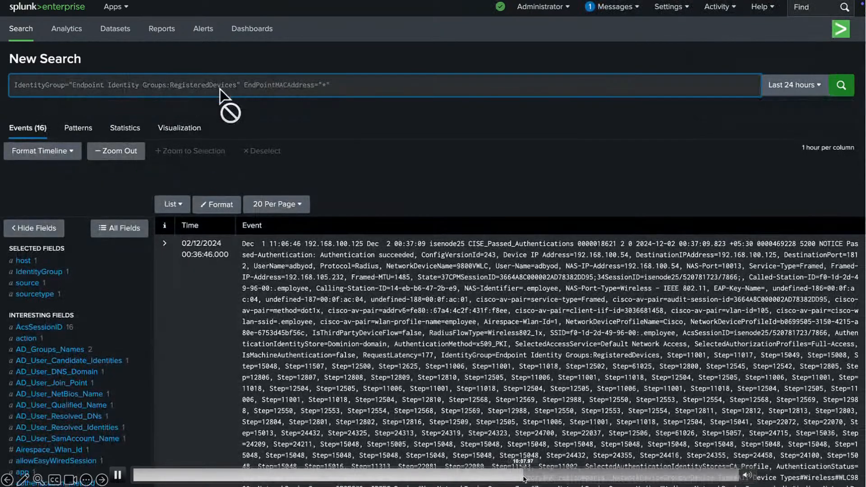
click(524, 476)
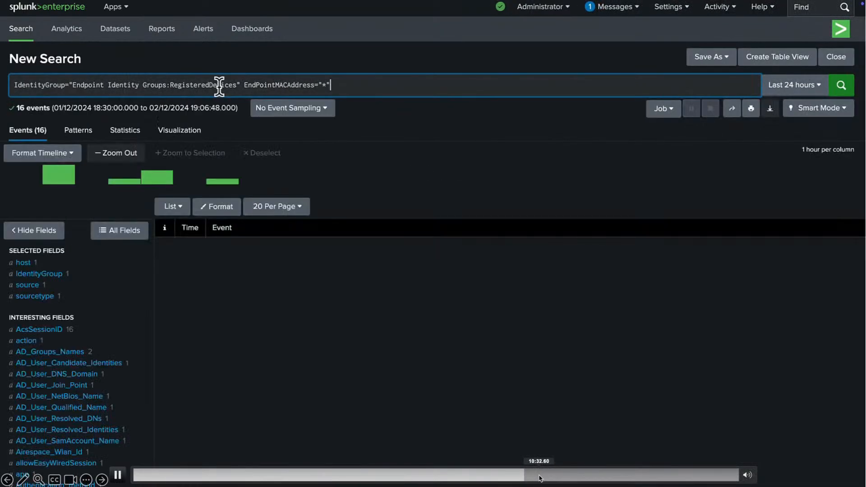
click(539, 477)
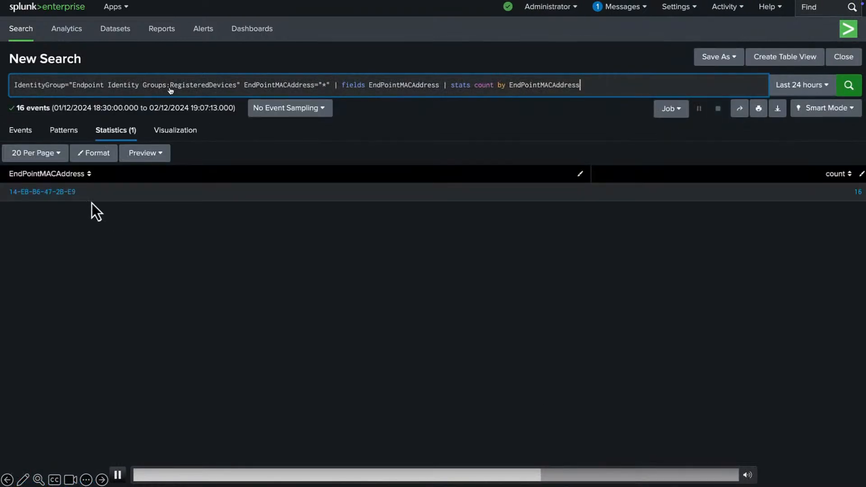
click(214, 280)
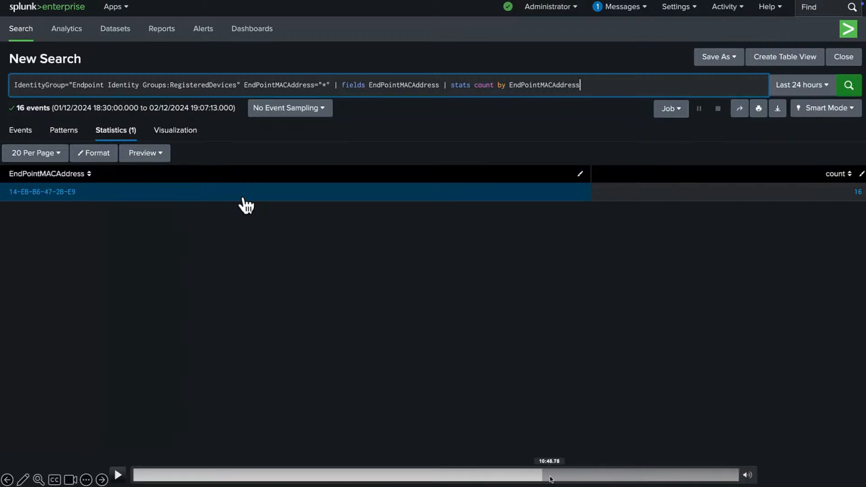
click(553, 476)
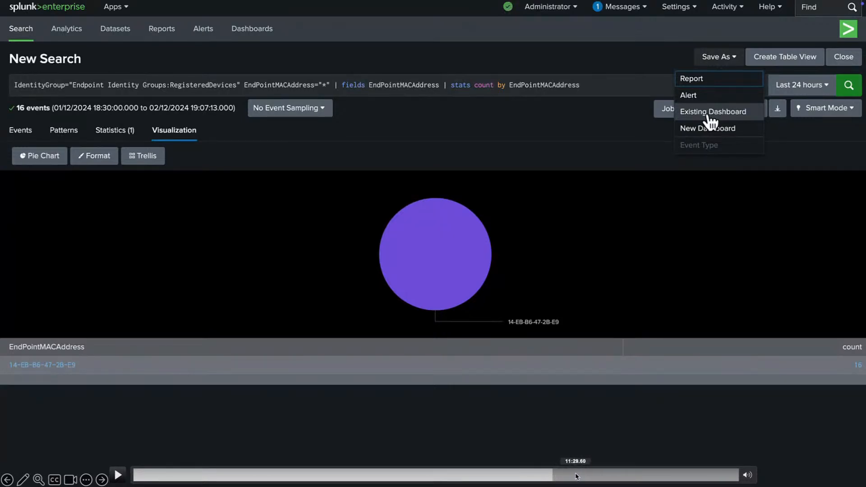
click(575, 476)
click(544, 432)
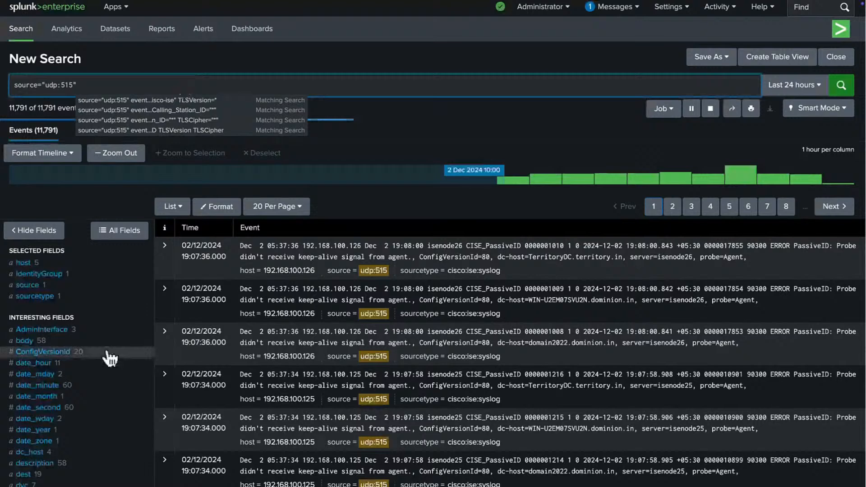
Step: Filter to MESSAGE_CLASS="MDM" and add the MDMCompliantStatus field to the search
scroll(109, 359, down, 7)
click(46, 195)
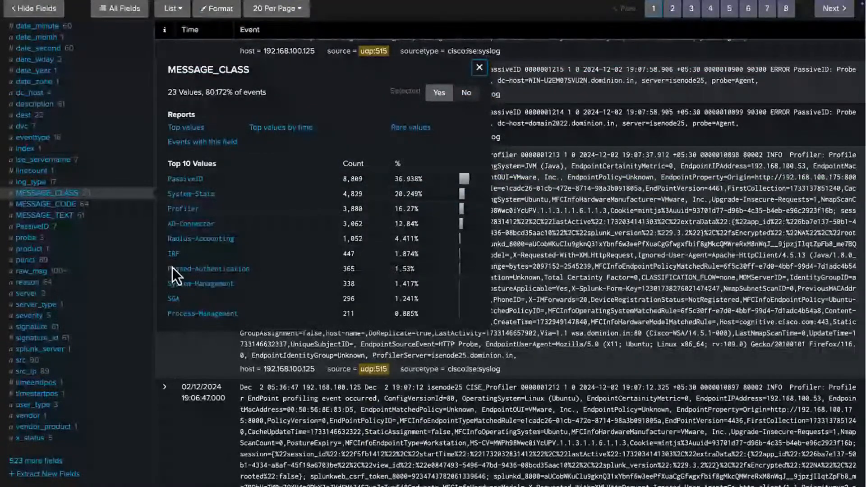
click(588, 475)
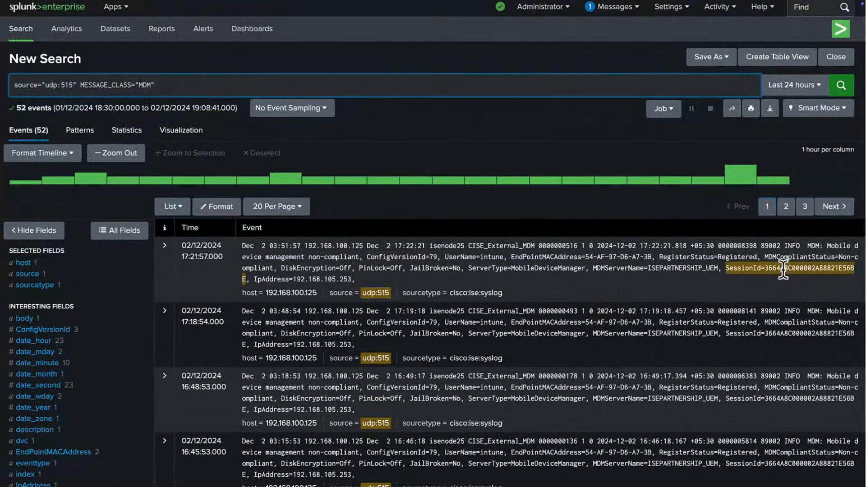
click(796, 257)
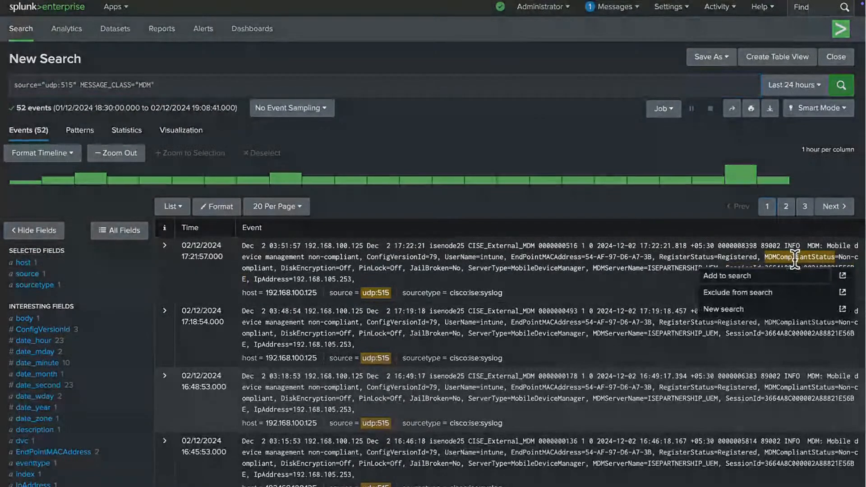
click(745, 277)
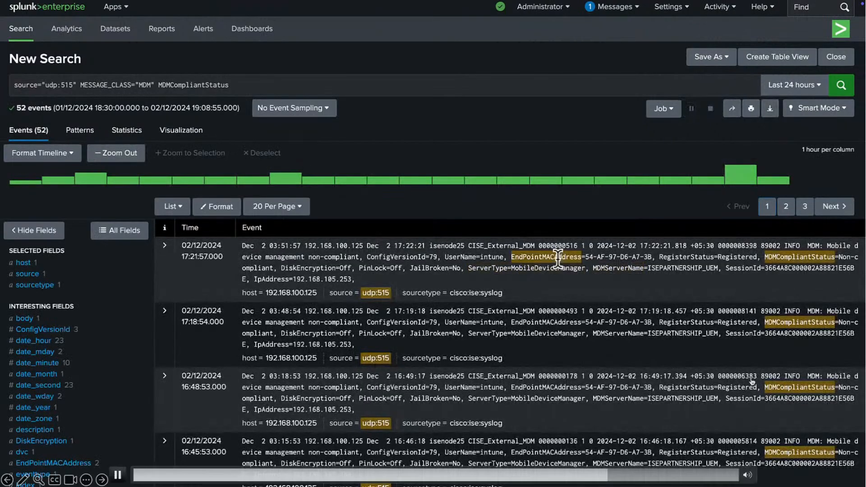
Step: Pipe stats values(*) by EndPointMACAddress, then stats count by MDMCompliantStatus, and run it
click(559, 257)
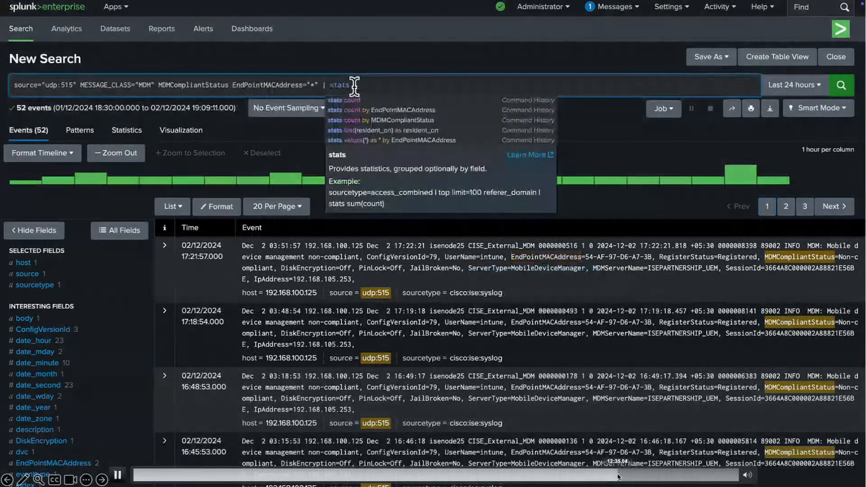
text(values(*) as * by EndPointMACAddress)
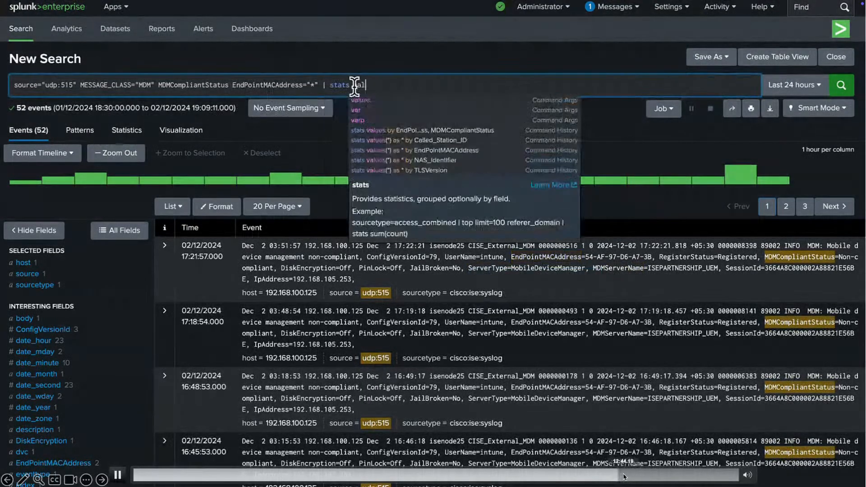
key(Return)
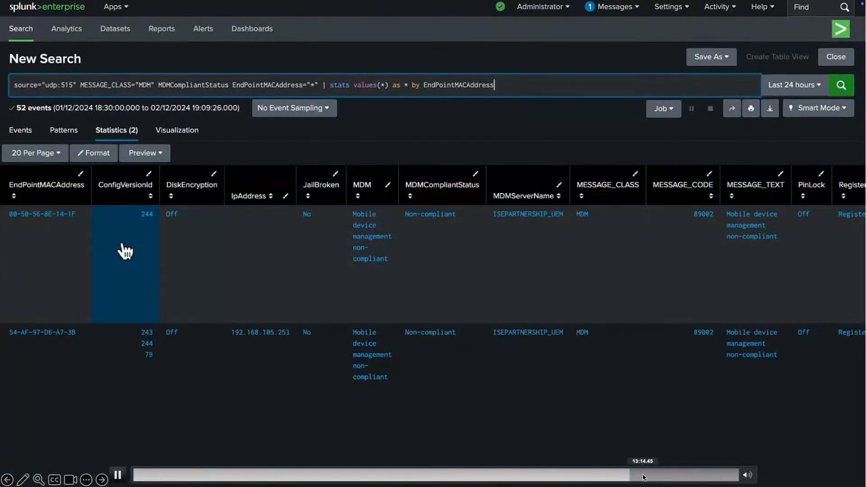
text(| stats count by MDMCompliantStatus)
key(Return)
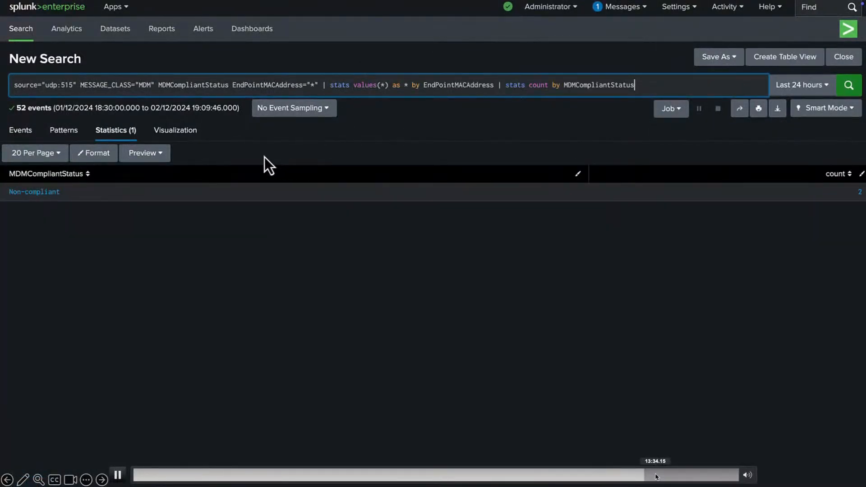
Step: Display the compliance status counts as a pie chart
click(193, 134)
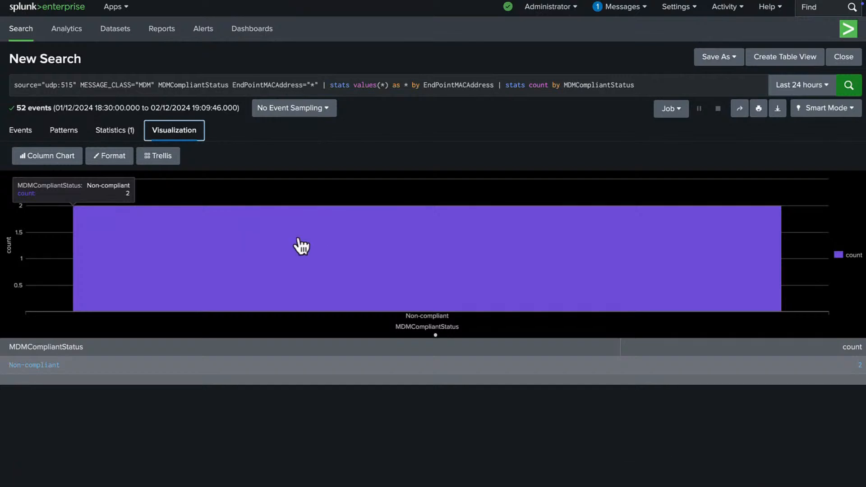
click(54, 158)
click(201, 206)
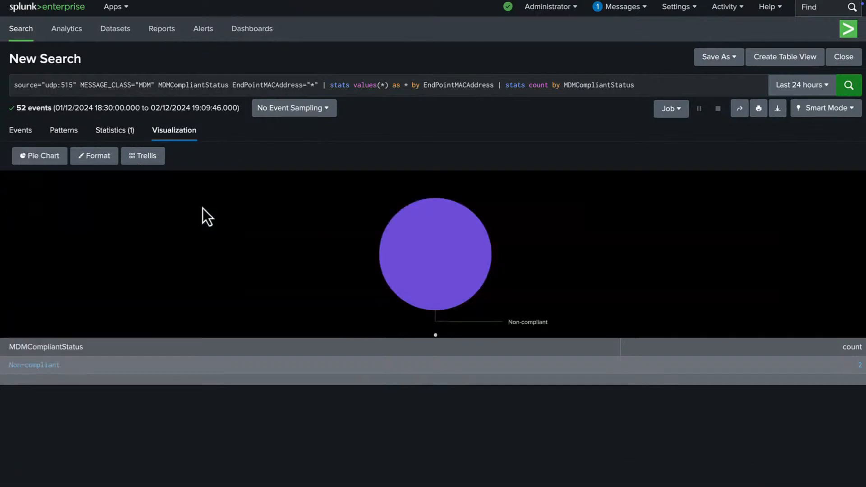
mouse_move(449, 248)
click(717, 57)
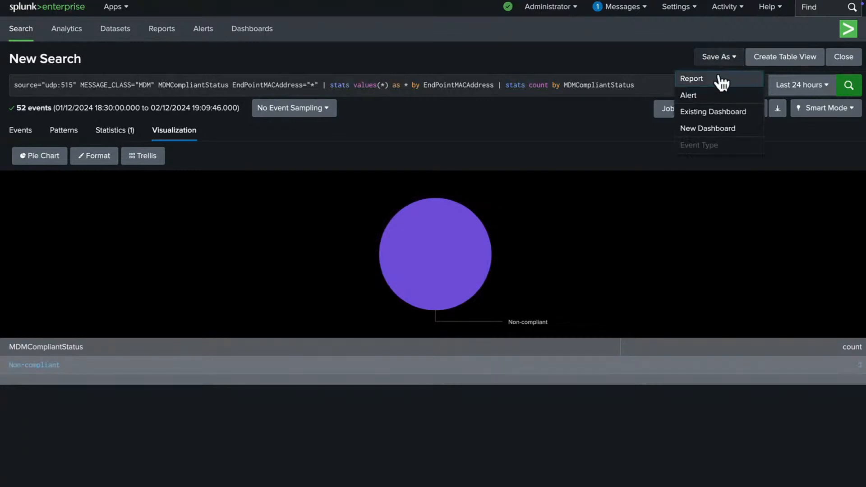
Step: Begin saving the MDM pie to an existing dashboard, then set up the wireless 802.11 NAS_Identifier search
click(710, 118)
scroll(422, 180, down, 2)
scroll(423, 181, down, 2)
scroll(423, 181, down, 8)
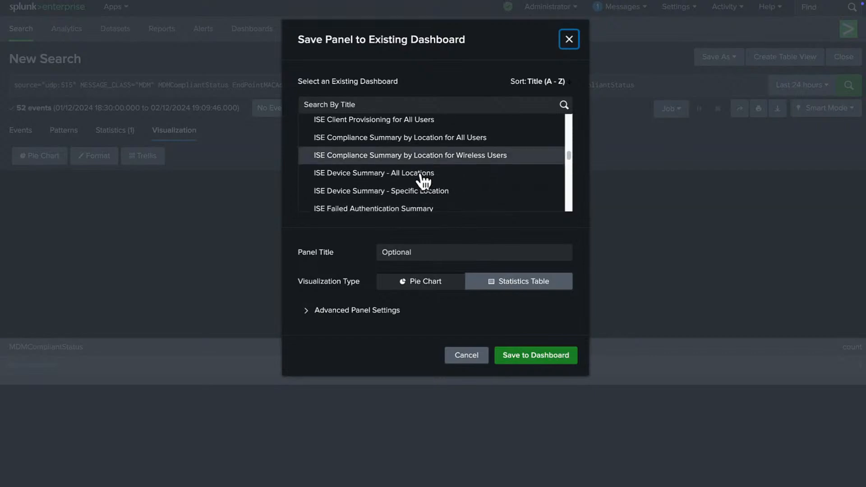
click(675, 475)
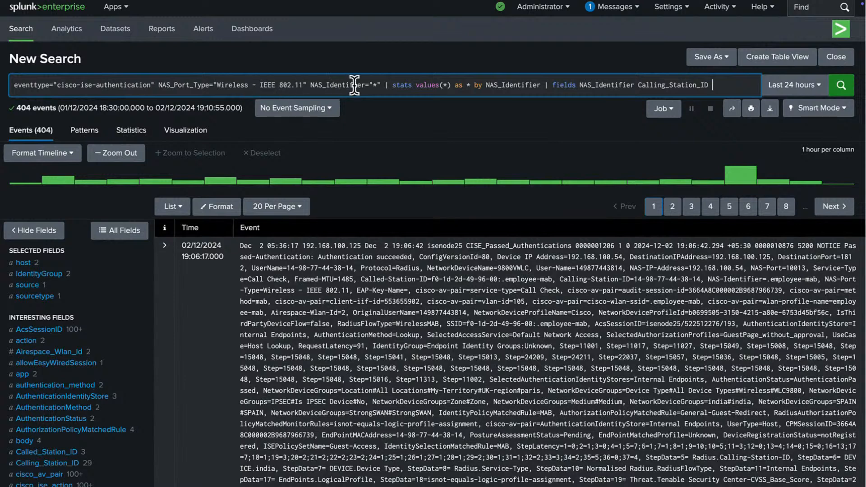
Step: Run the wireless search listing Calling_Station_ID values under .employee and .employee-mab
key(Return)
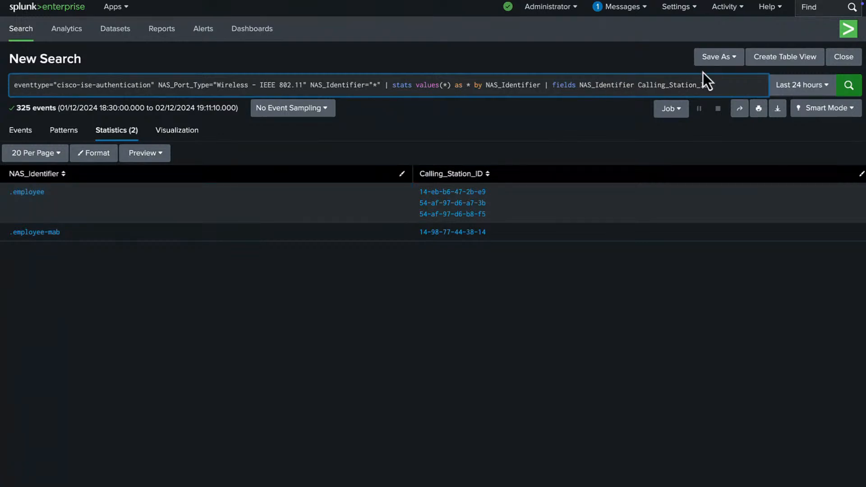
click(716, 58)
Step: Save the table as panel 'SSID vs Endpoint Distribution' on ISE Passed Authentication Summary and view it
click(719, 112)
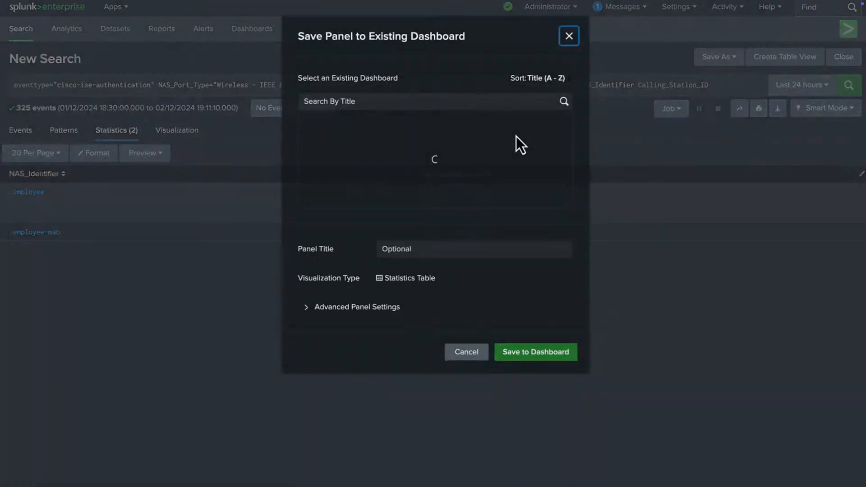
scroll(412, 207, down, 10)
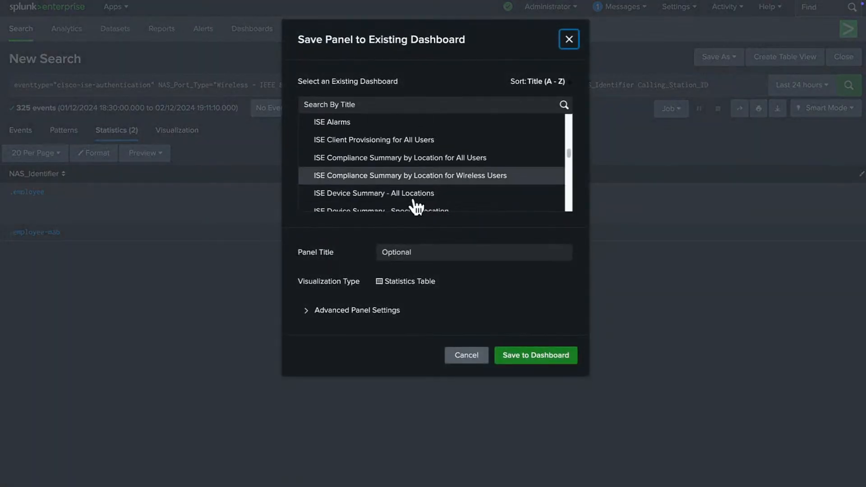
scroll(415, 205, down, 3)
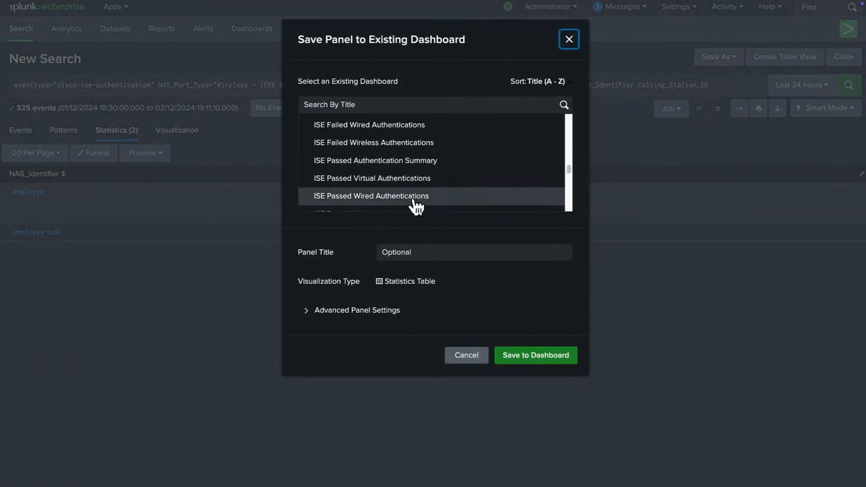
click(409, 175)
click(414, 251)
text(SSID)
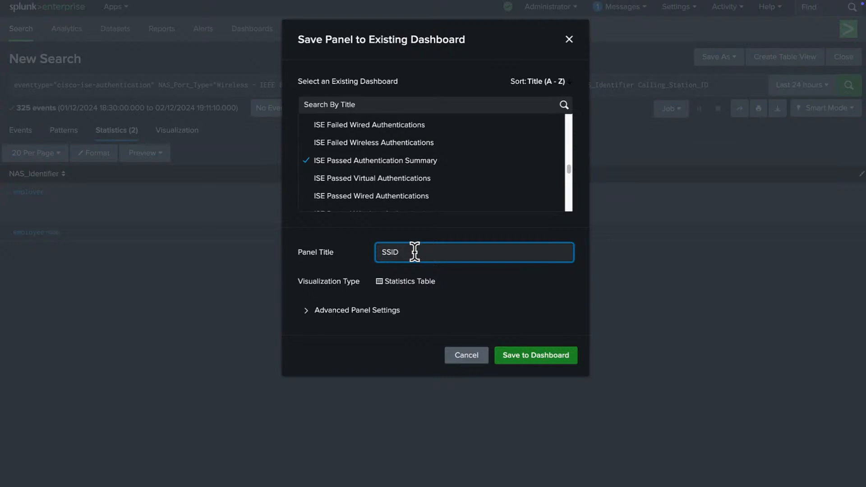
text( vs Endpoint Distribution)
click(527, 358)
click(531, 127)
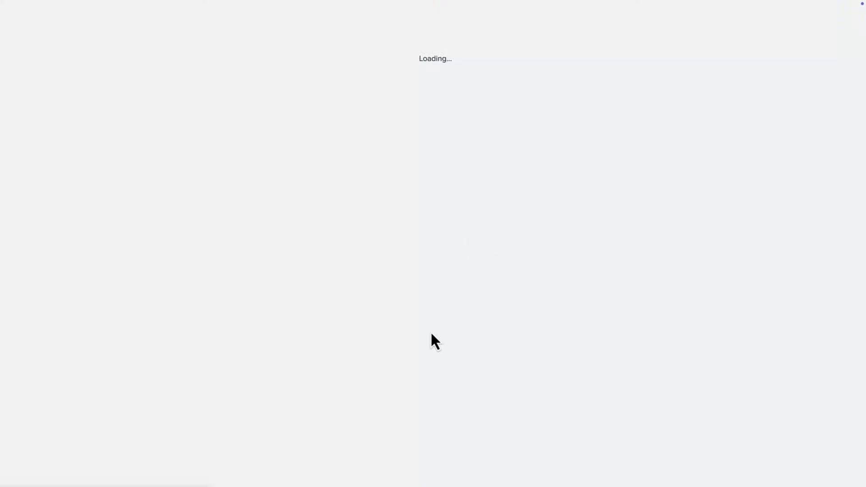
scroll(432, 339, down, 1)
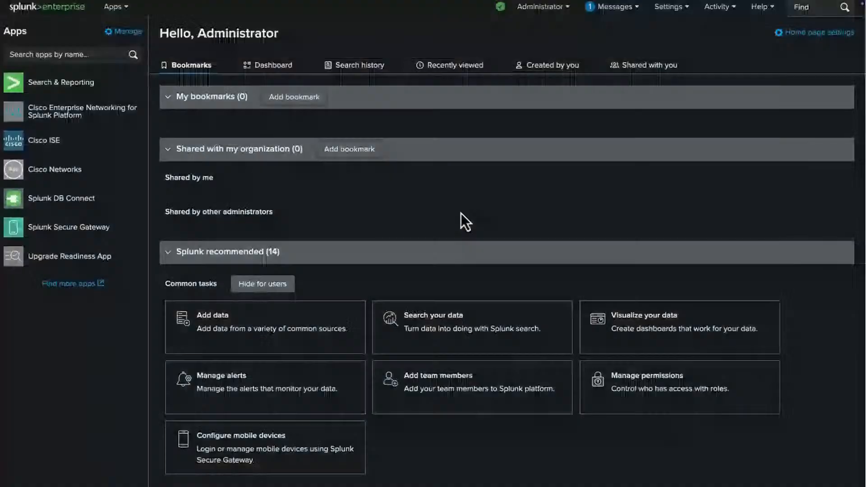
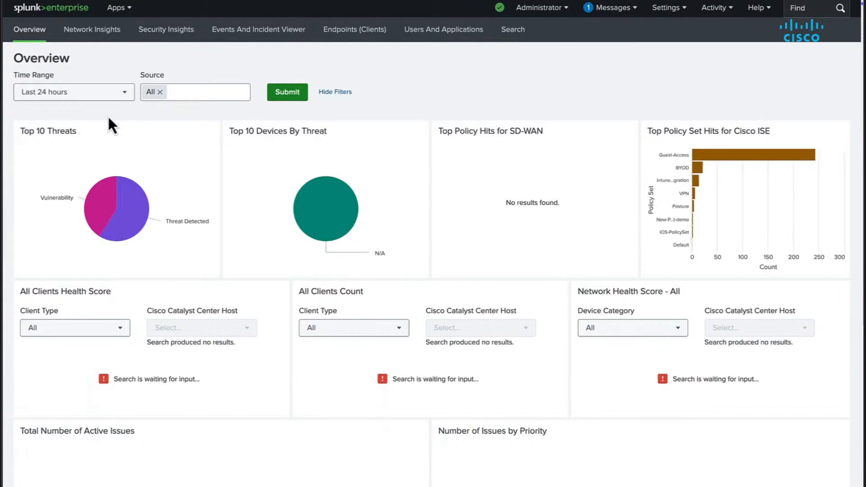
Step: Filter the Overview Source to Cisco Identity Services Engine, then go to Network Insights
click(185, 92)
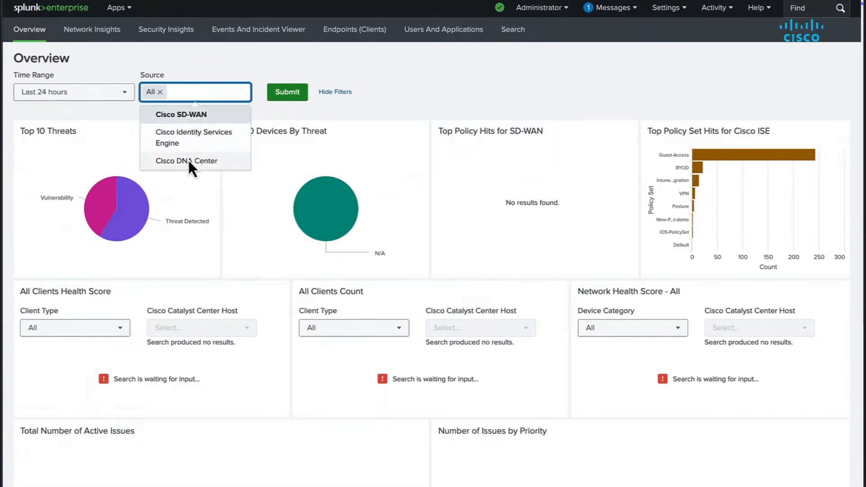
click(187, 145)
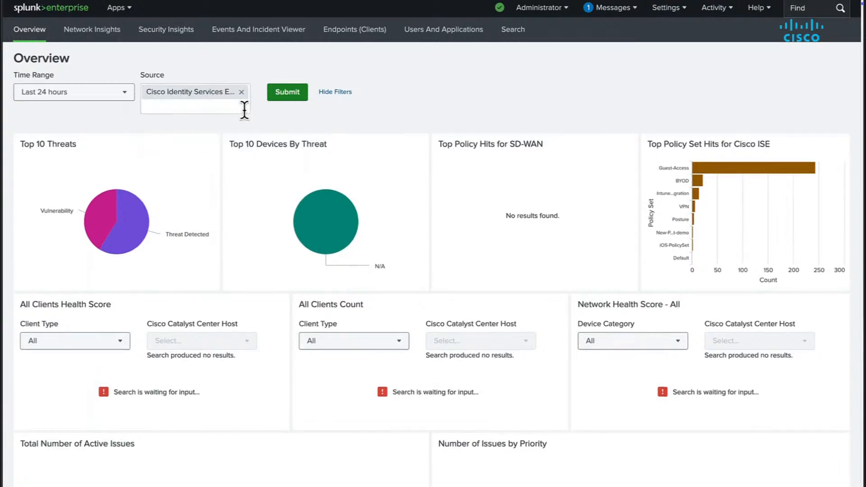
click(276, 106)
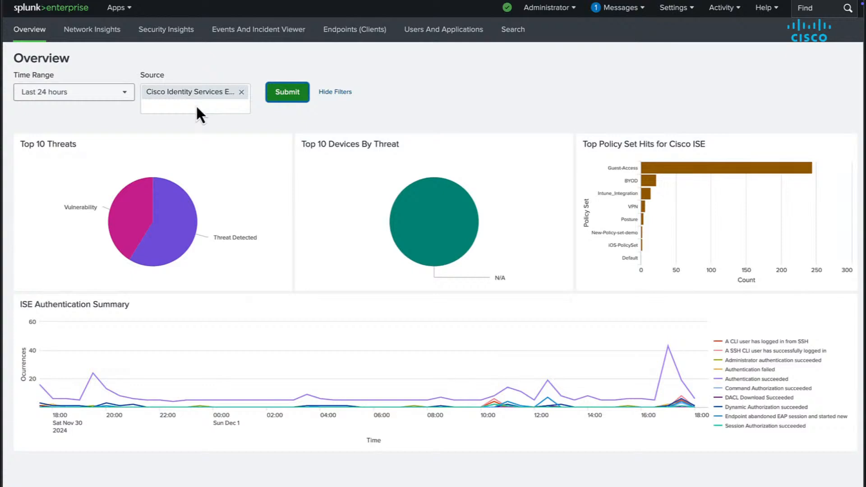
click(117, 37)
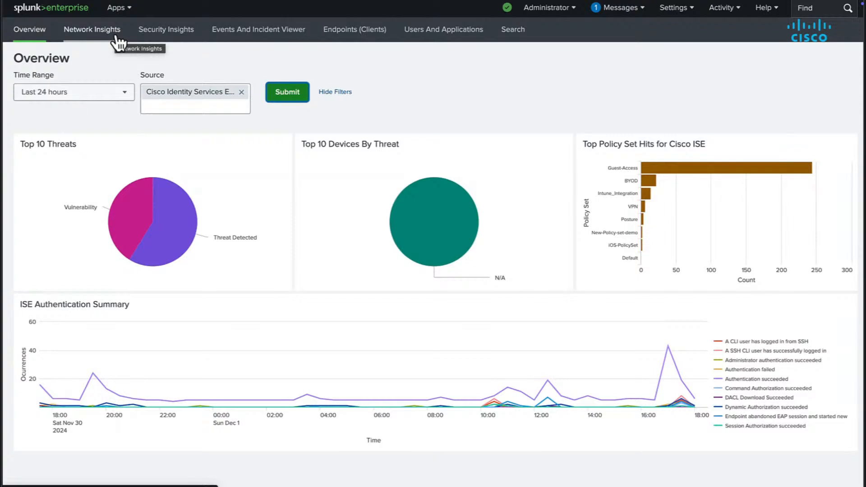
Step: Check the Source options on Security Insights without changing them
click(162, 29)
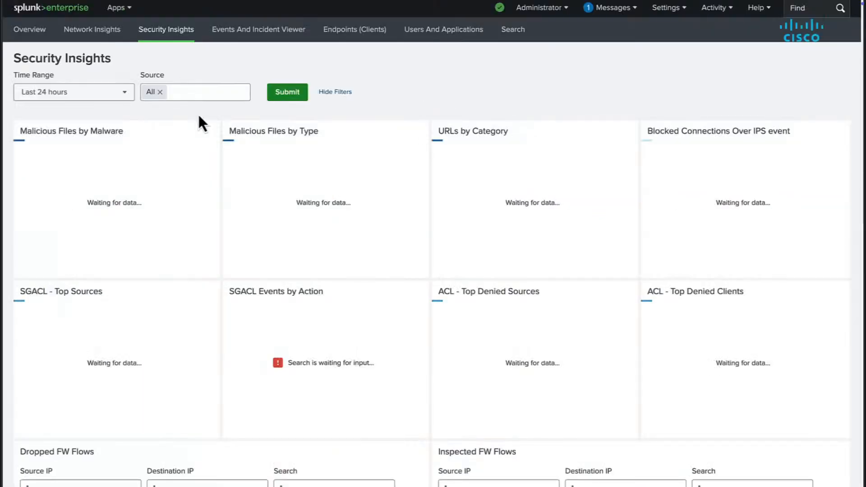
click(171, 92)
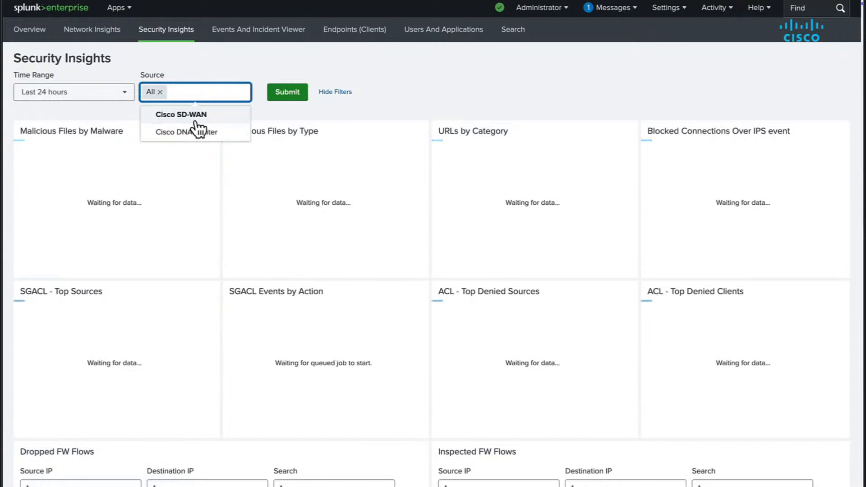
click(241, 68)
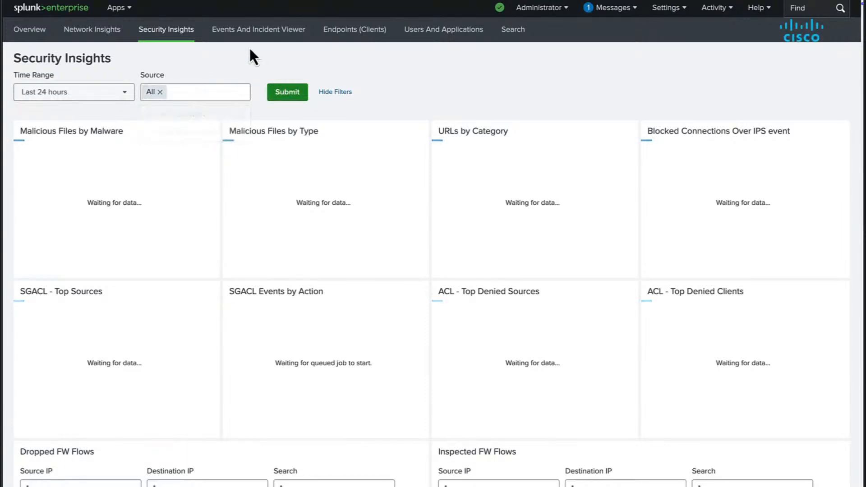
Step: Filter the Events And Incident Viewer to Cisco Identity Services Engine
click(257, 30)
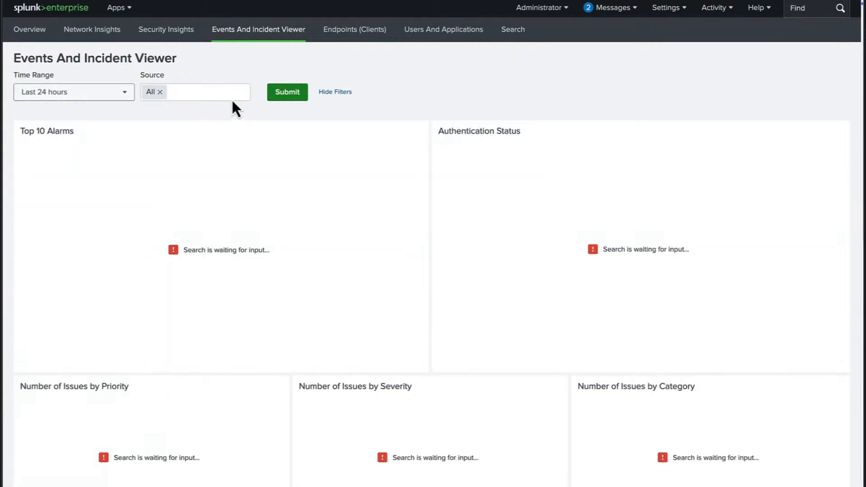
click(231, 98)
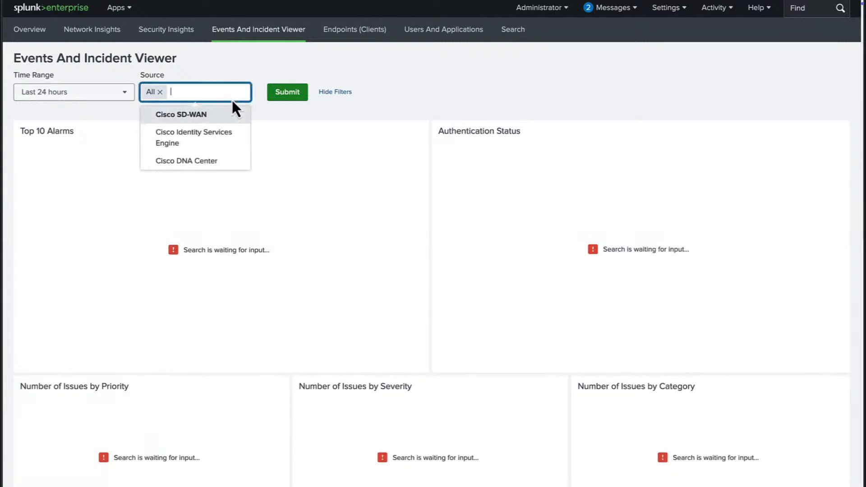
click(221, 140)
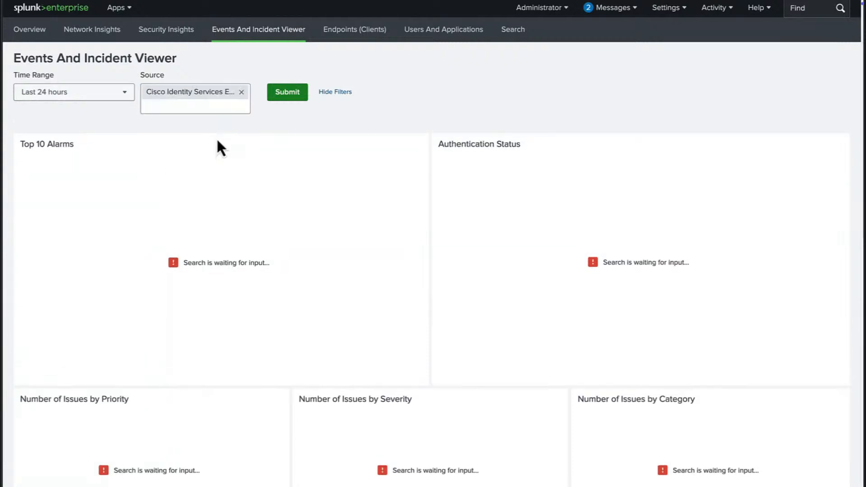
click(289, 95)
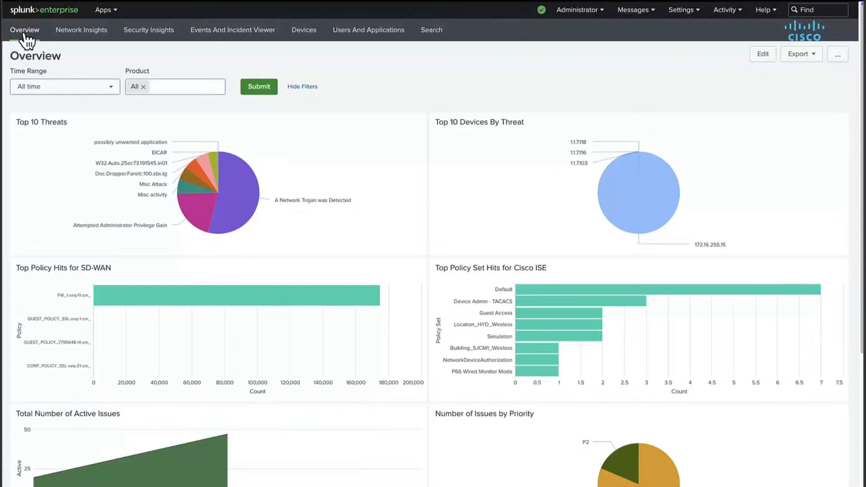
Step: Scroll through the current dashboard's panels, then switch to the Devices dashboard
mouse_move(480, 439)
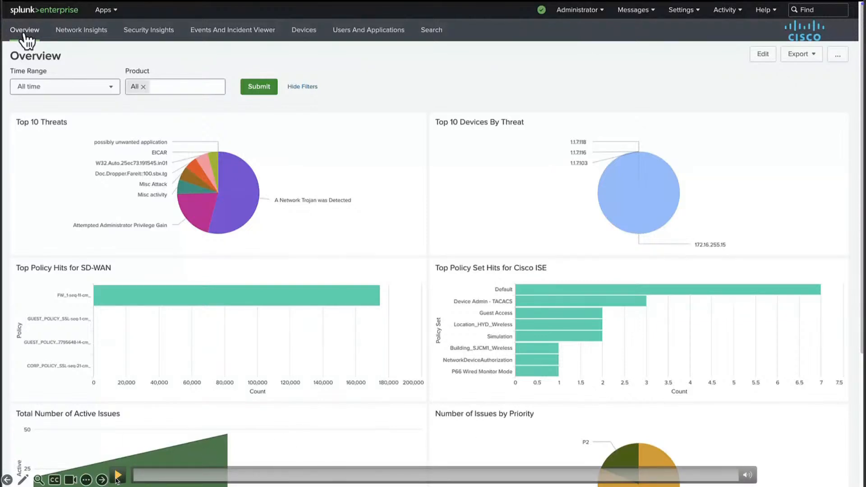
click(117, 477)
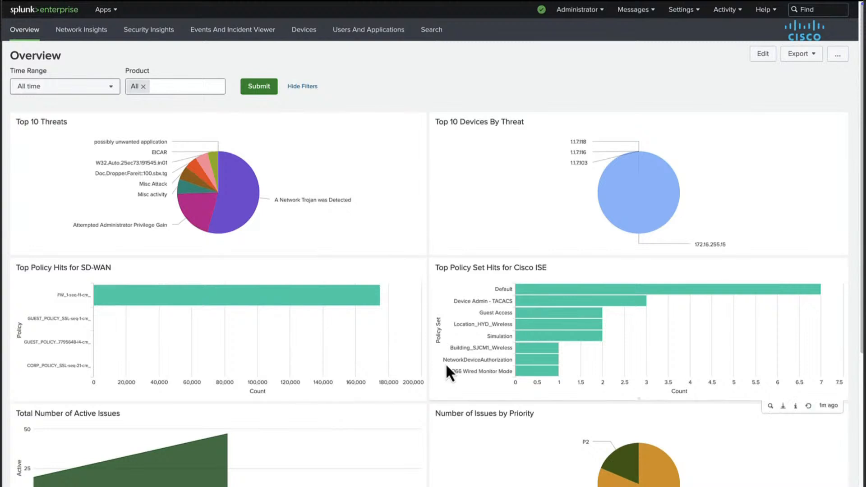
scroll(445, 363, down, 5)
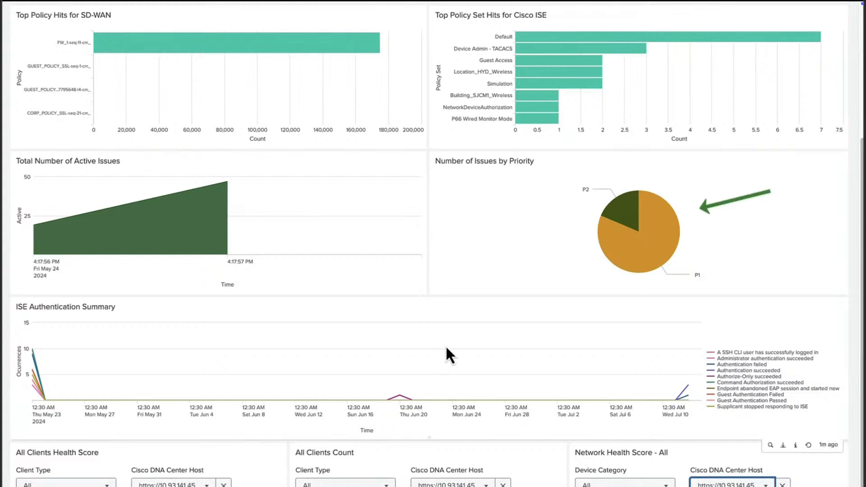
scroll(446, 349, down, 1)
scroll(445, 345, down, 3)
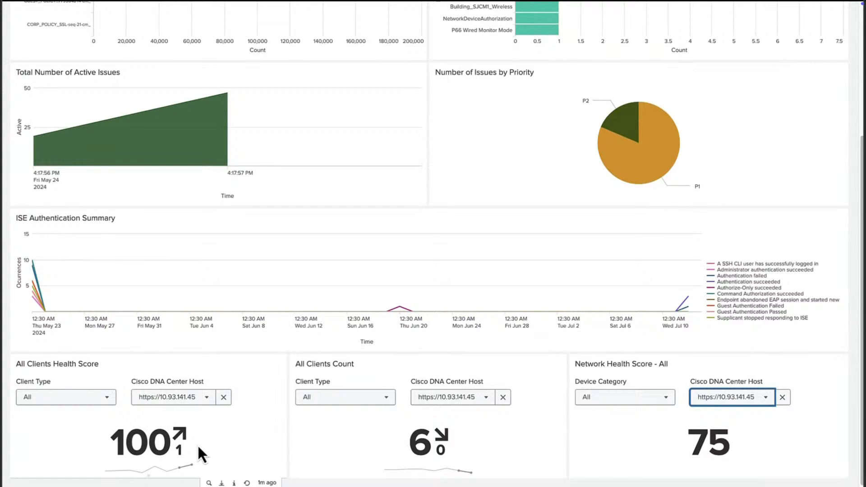
scroll(198, 447, down, 1)
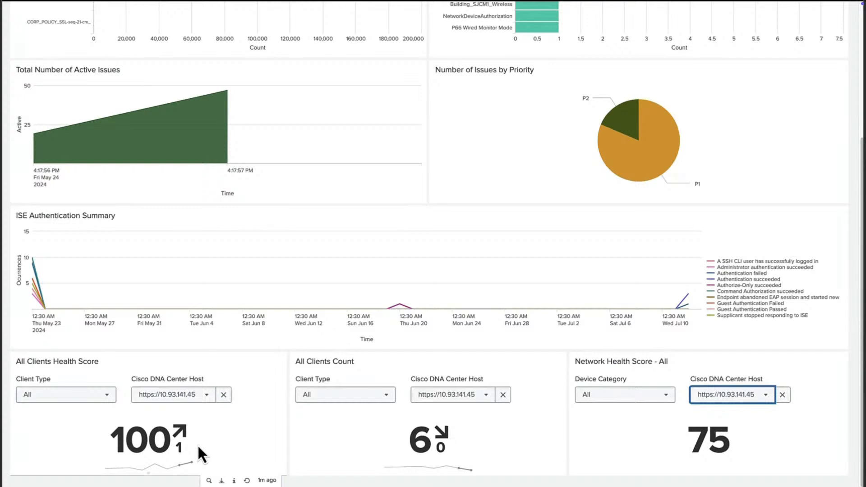
scroll(196, 443, up, 8)
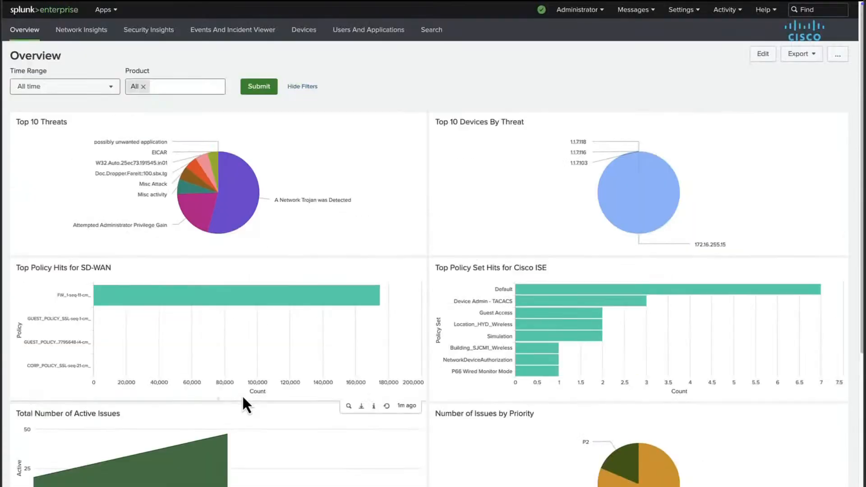
click(303, 30)
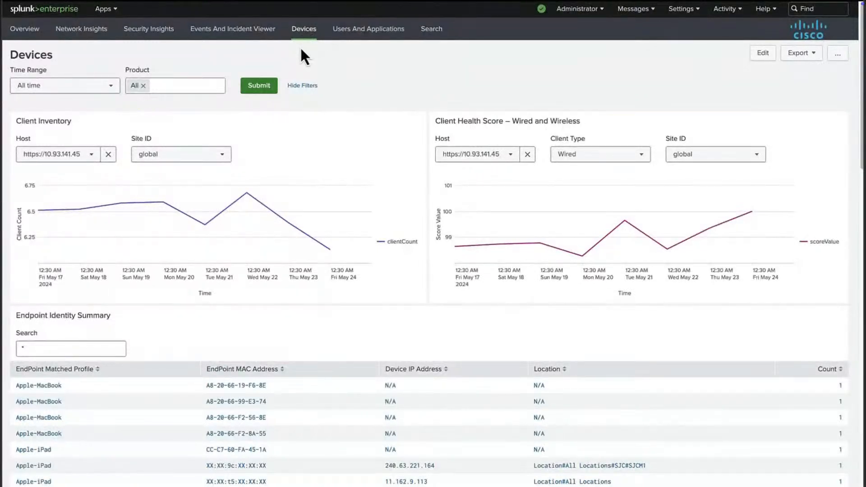
Step: Review the Endpoint Identity, BYOD and Device Inventory Details tables, then open Network Insights
mouse_move(307, 216)
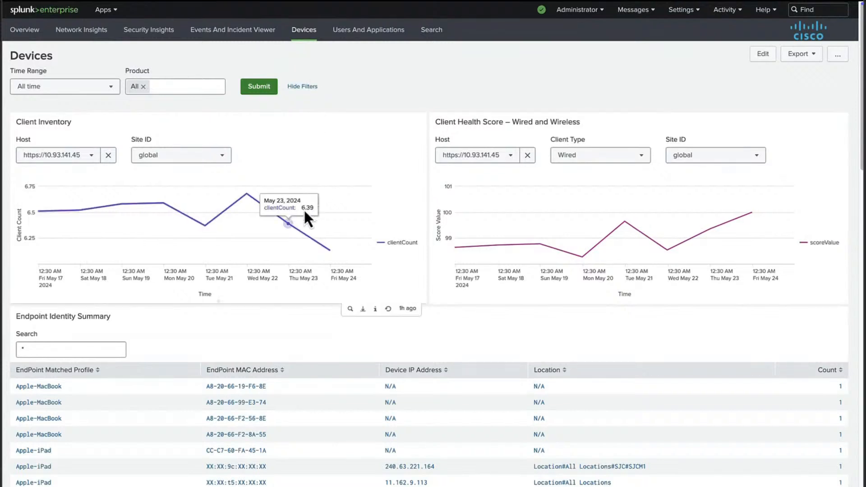
scroll(291, 307, down, 6)
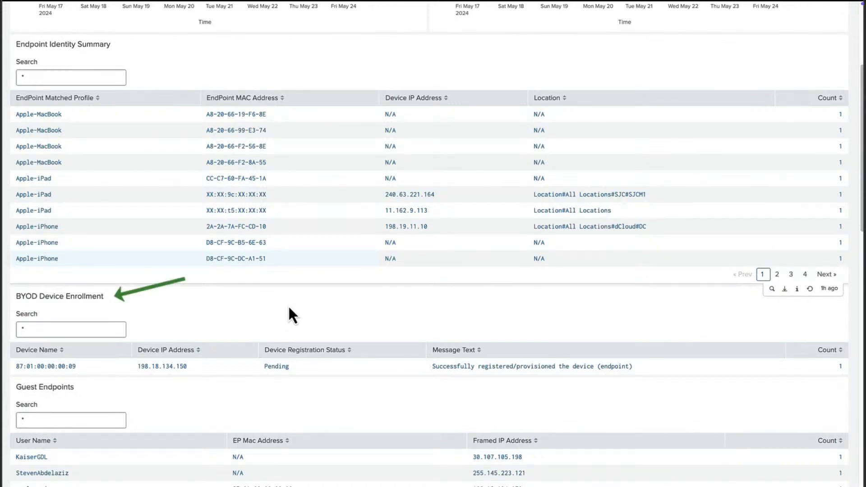
scroll(289, 308, down, 10)
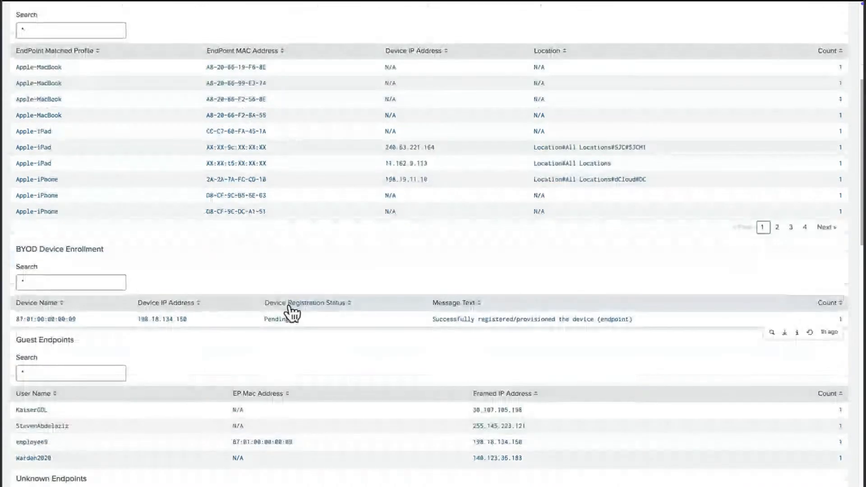
scroll(289, 309, down, 5)
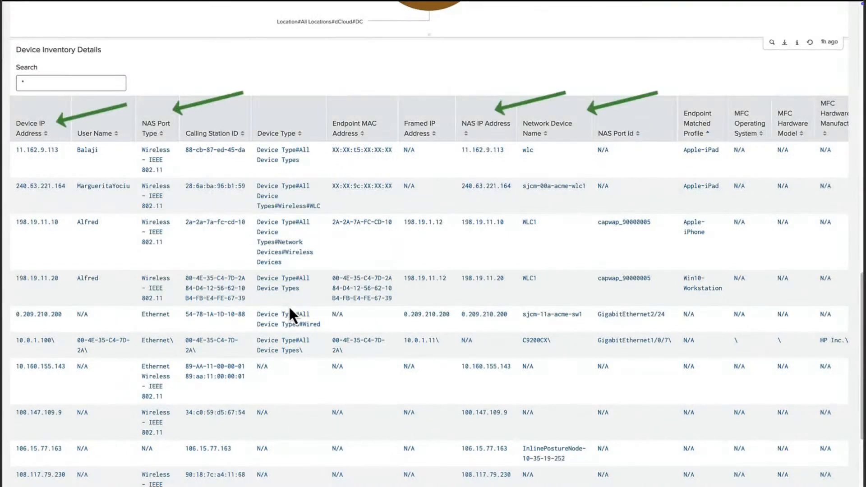
scroll(288, 305, down, 2)
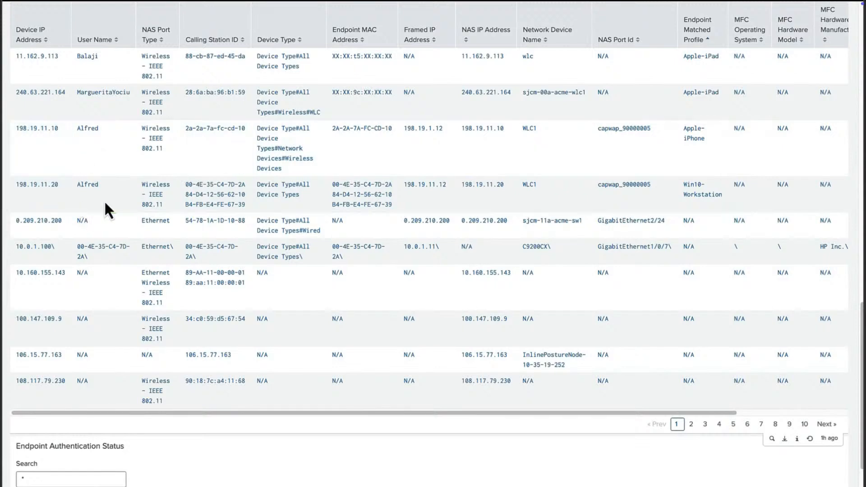
scroll(105, 205, up, 6)
scroll(212, 221, up, 10)
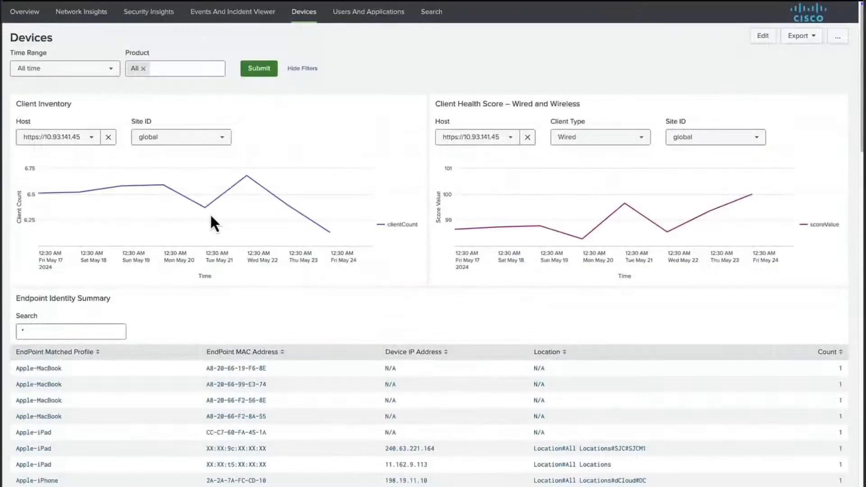
click(101, 27)
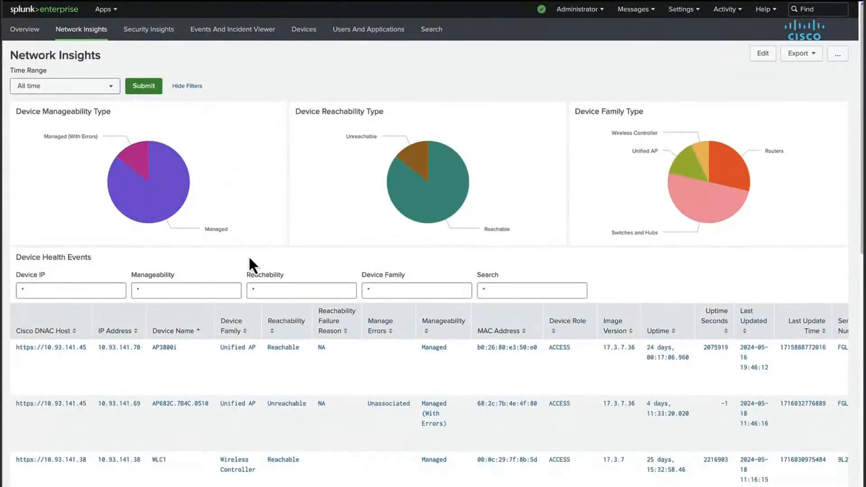
scroll(249, 265, down, 1)
scroll(250, 262, down, 1)
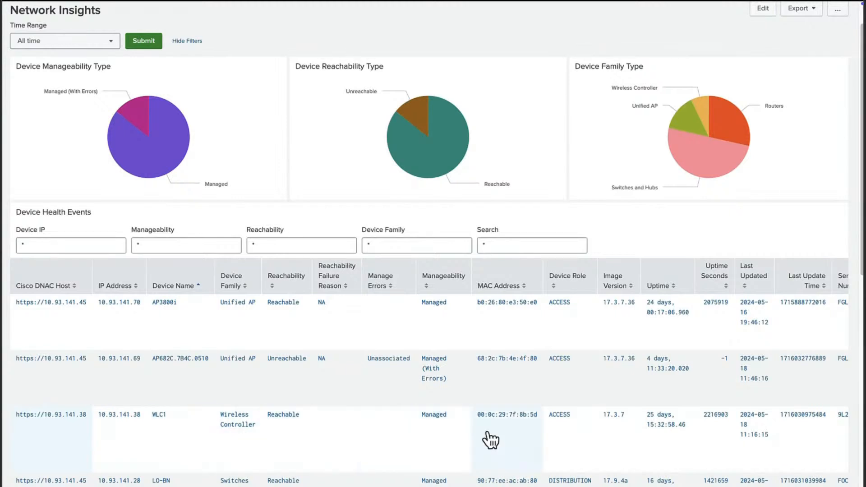
scroll(658, 443, right, 10)
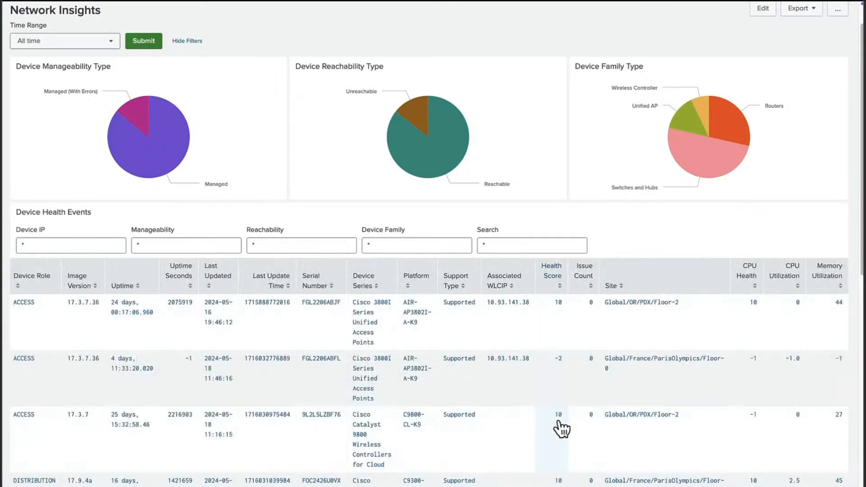
scroll(562, 429, down, 1)
scroll(555, 420, left, 10)
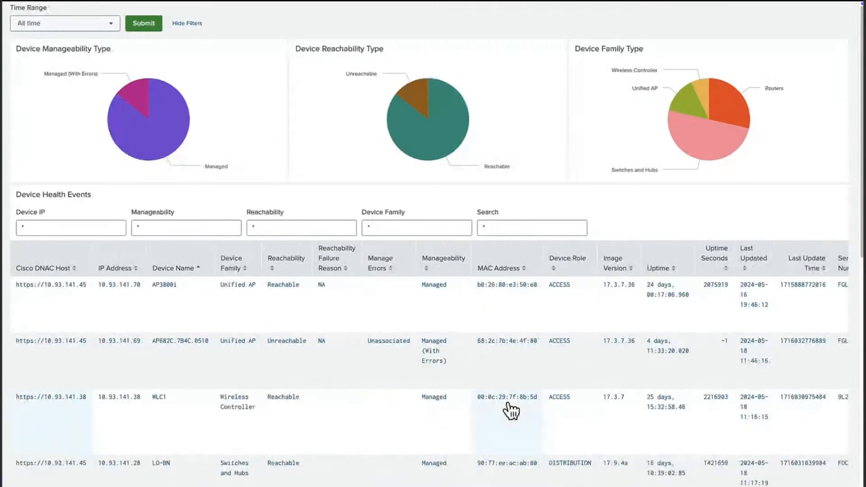
scroll(512, 410, up, 2)
scroll(441, 334, up, 2)
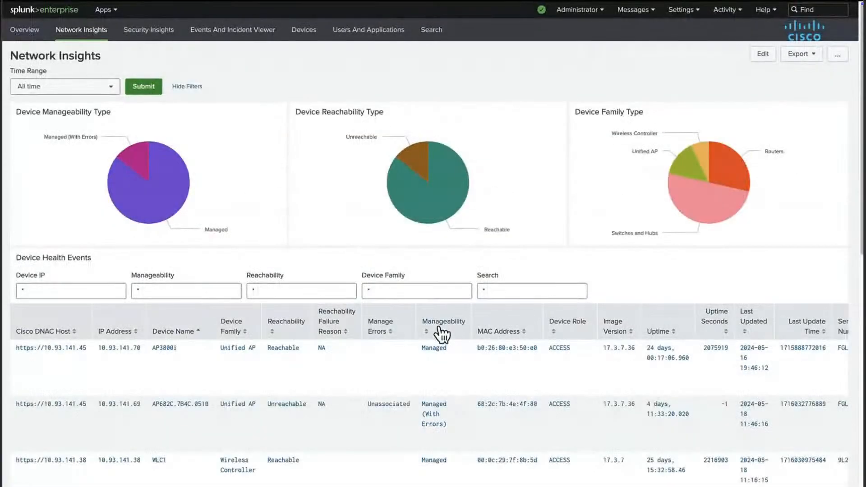
Step: Open Security Insights and scroll down to the Dropped FW Flows and SGACL panels
click(162, 40)
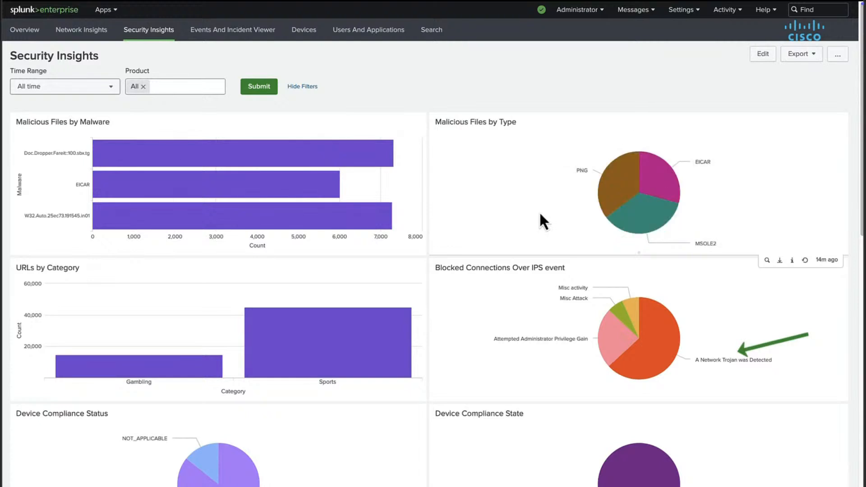
scroll(453, 223, down, 1)
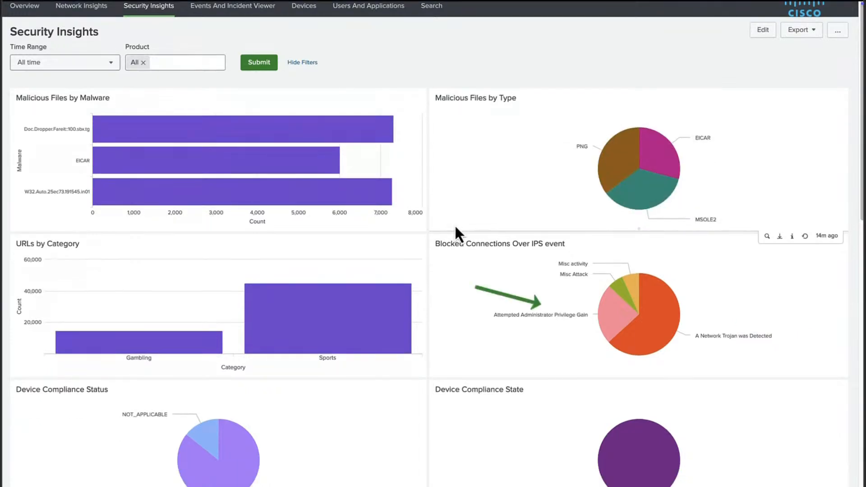
scroll(453, 224, down, 5)
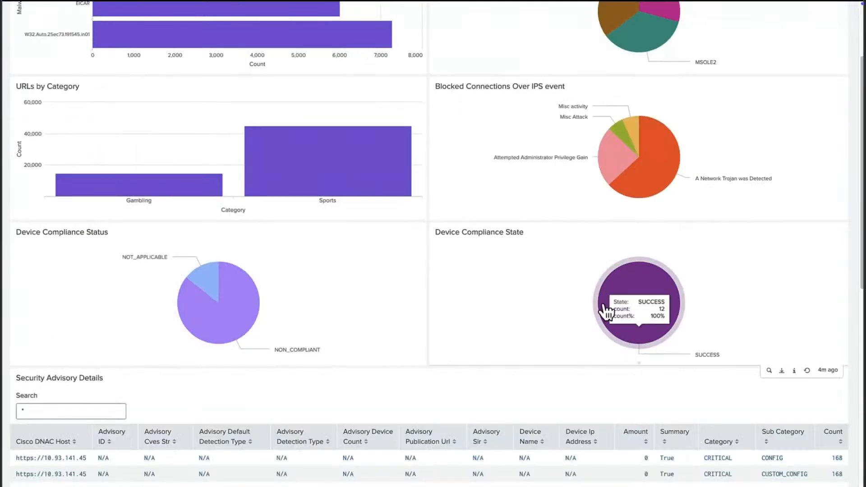
scroll(426, 298, down, 10)
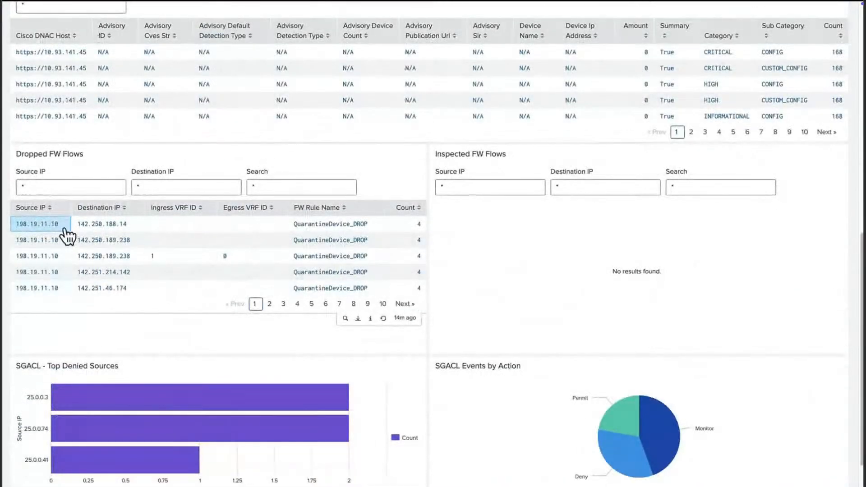
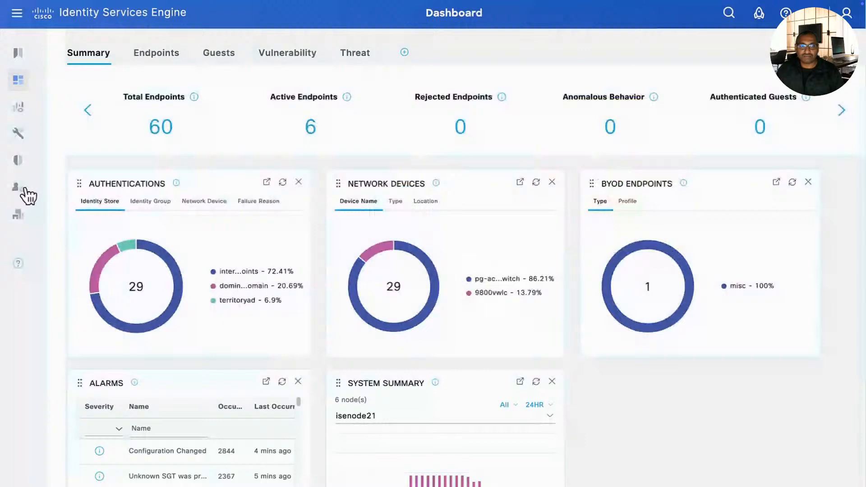
Step: Show the Deployment Nodes list and widen the Role(s) column so SECONDARY(M) is fully visible
mouse_move(62, 267)
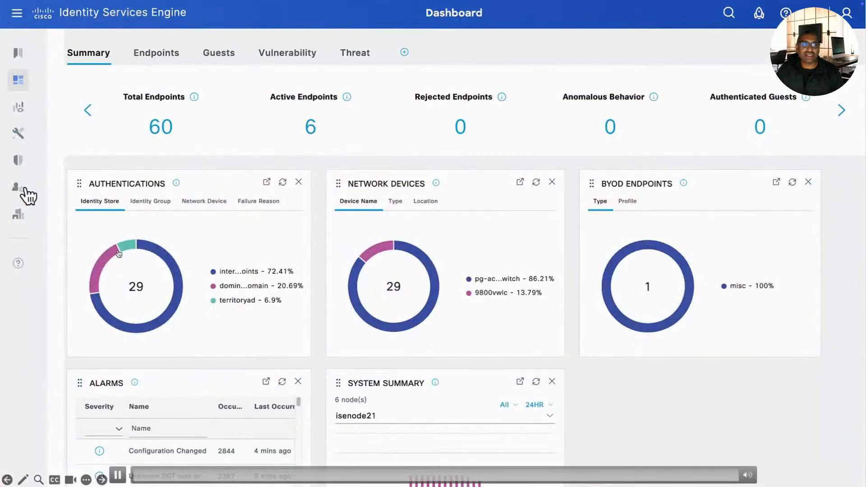
click(27, 195)
click(57, 218)
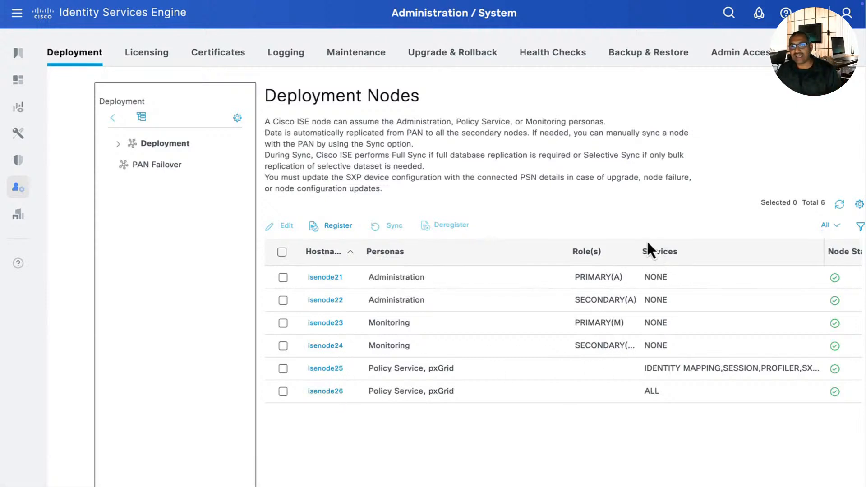
drag(639, 242, 666, 245)
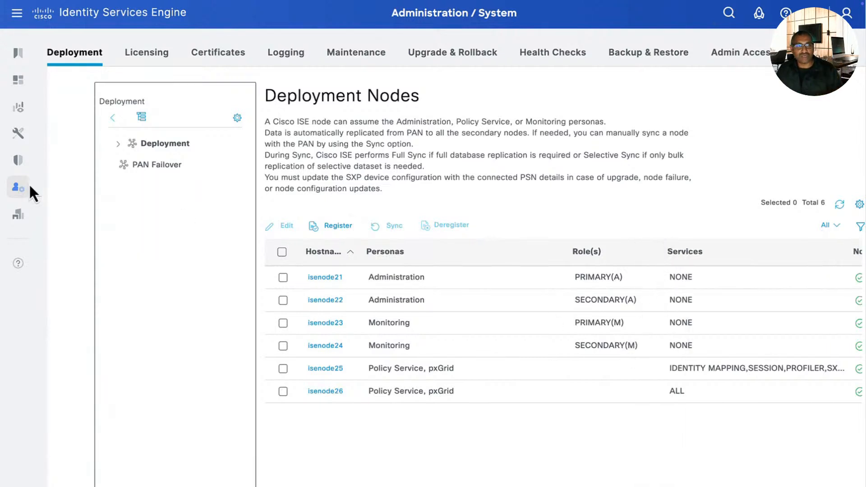
Step: Review the Data Connect user name, port 2484 and cpm10 service name, then focus the password field
mouse_move(30, 186)
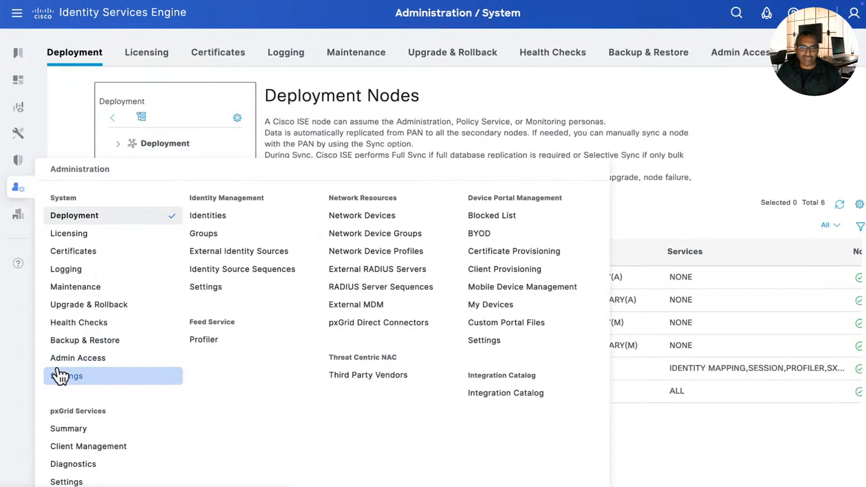
click(59, 376)
click(83, 384)
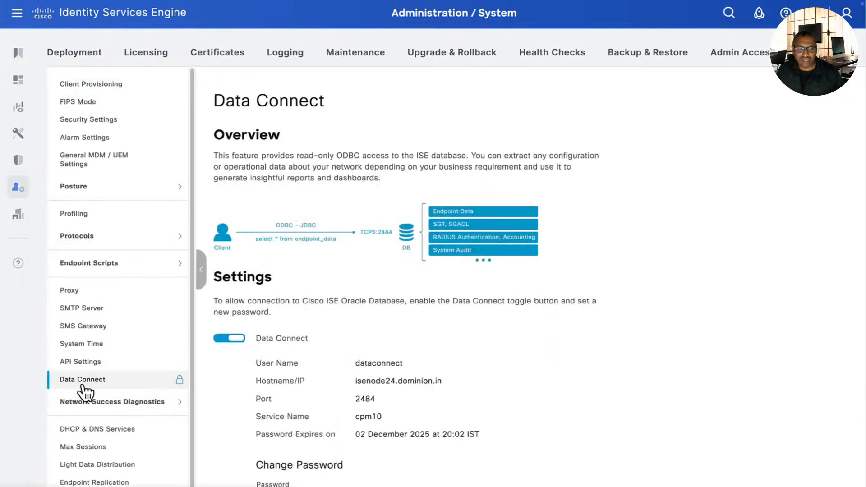
scroll(247, 367, down, 3)
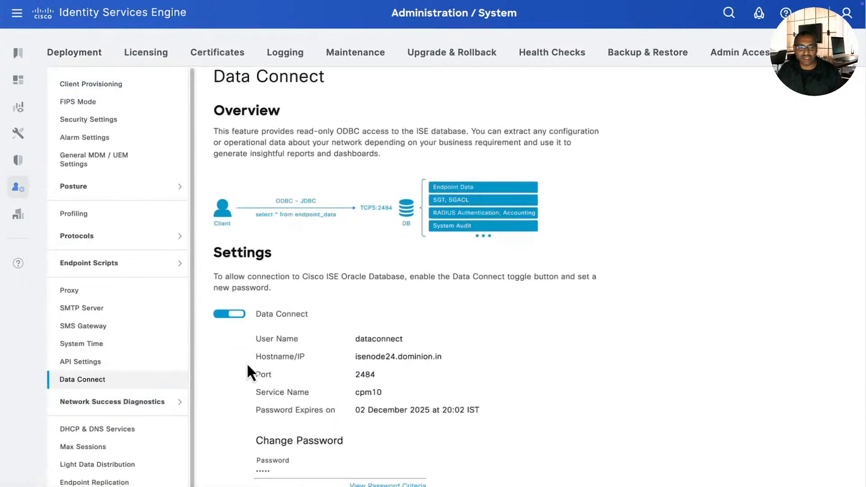
scroll(303, 381, down, 1)
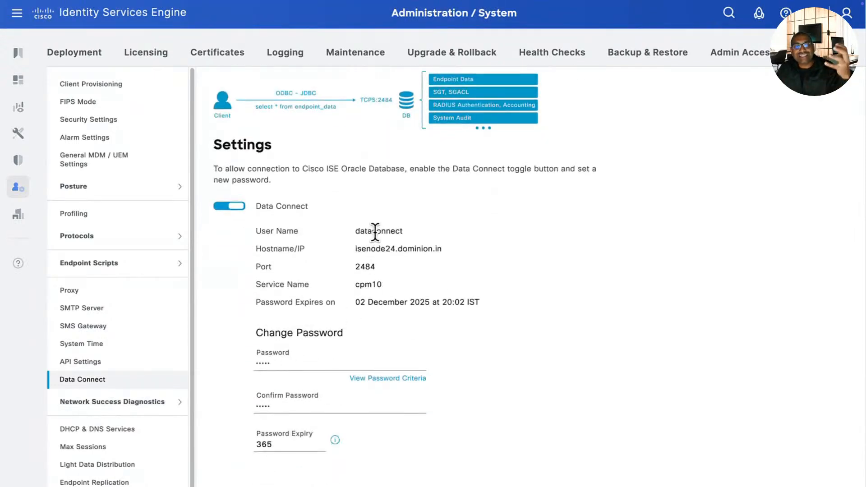
double_click(374, 232)
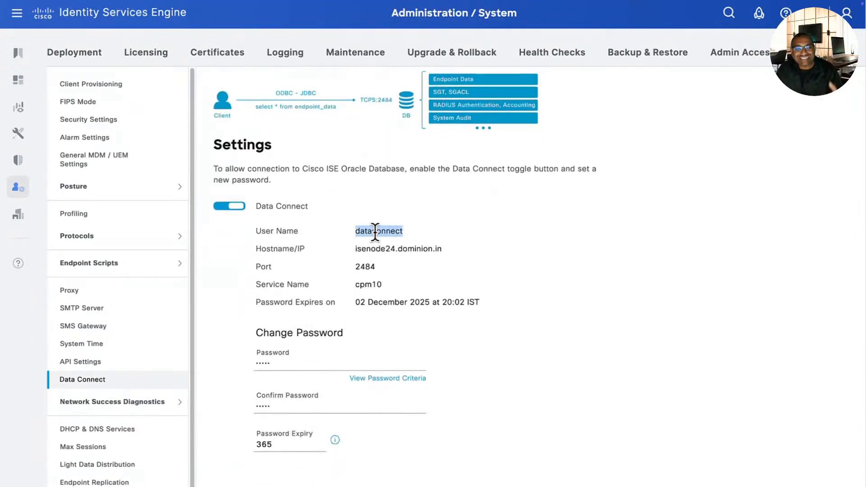
double_click(361, 267)
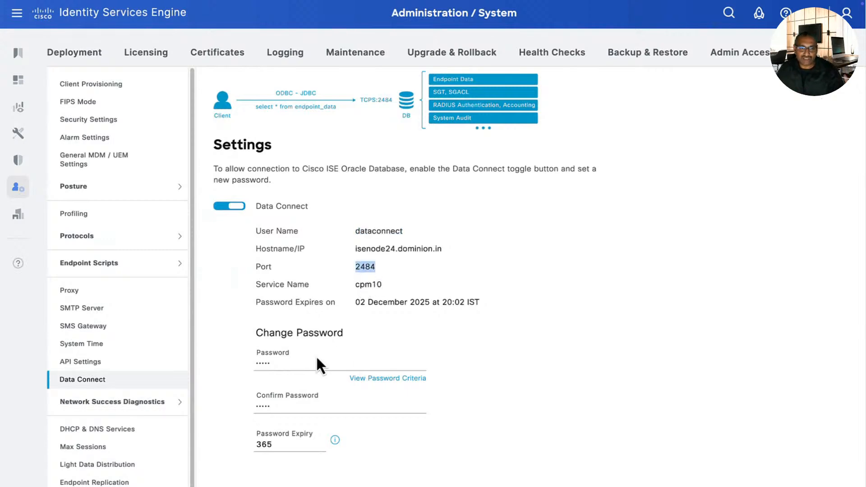
click(304, 360)
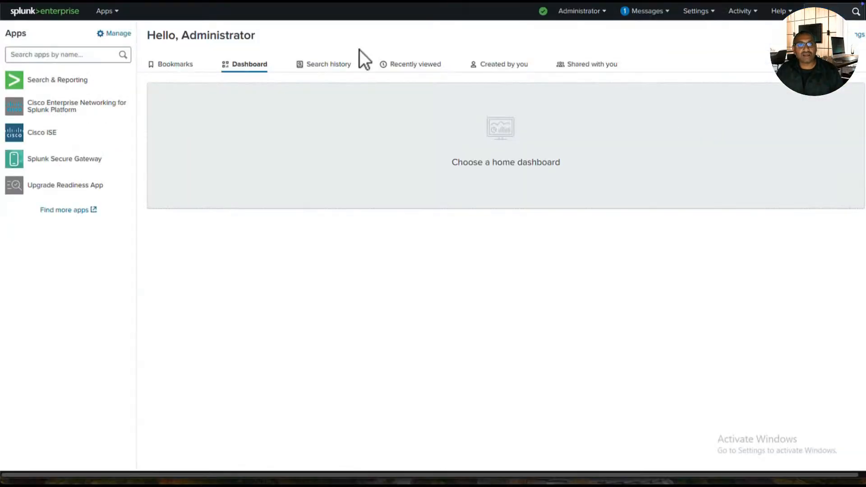
Step: Install the Splunk DB Connect app package from a file via Manage Apps
click(108, 10)
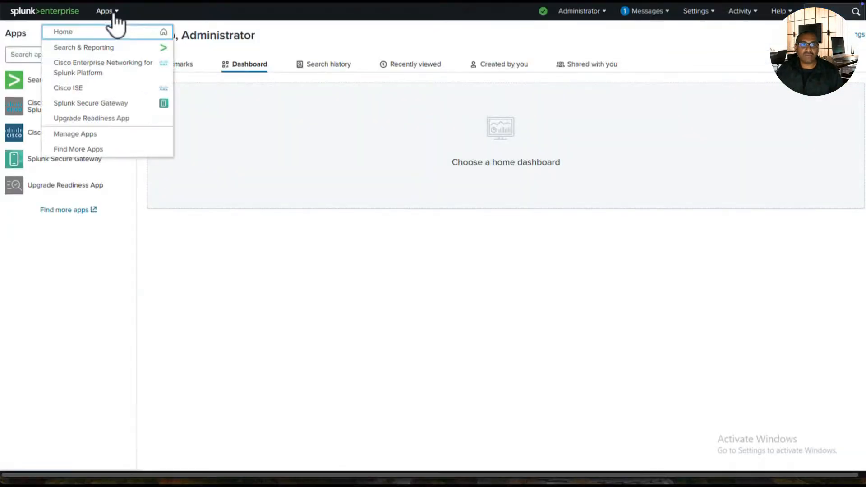
click(108, 134)
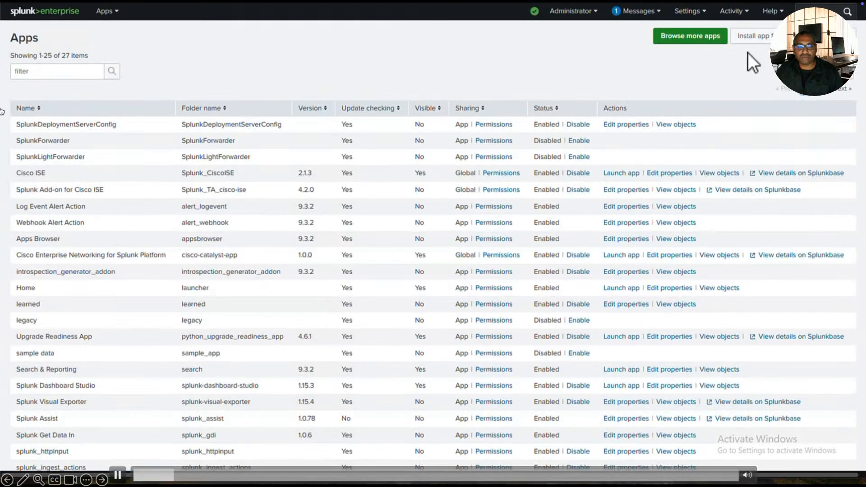
click(751, 36)
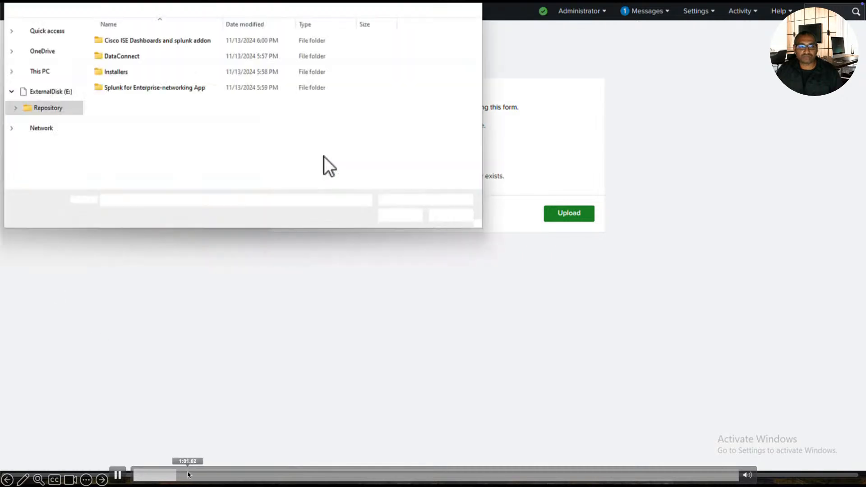
click(202, 475)
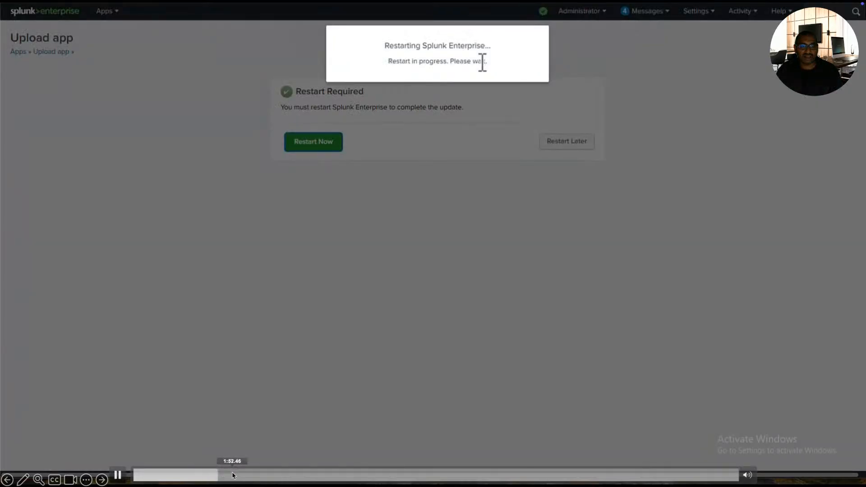
click(239, 475)
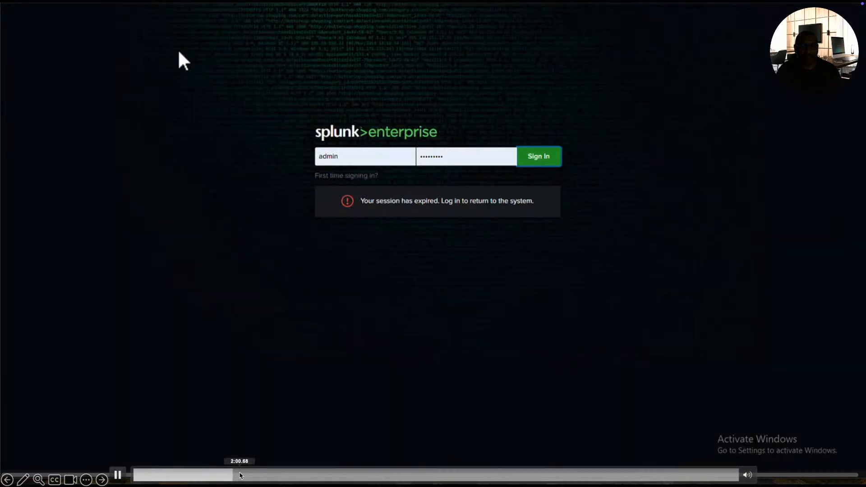
click(247, 475)
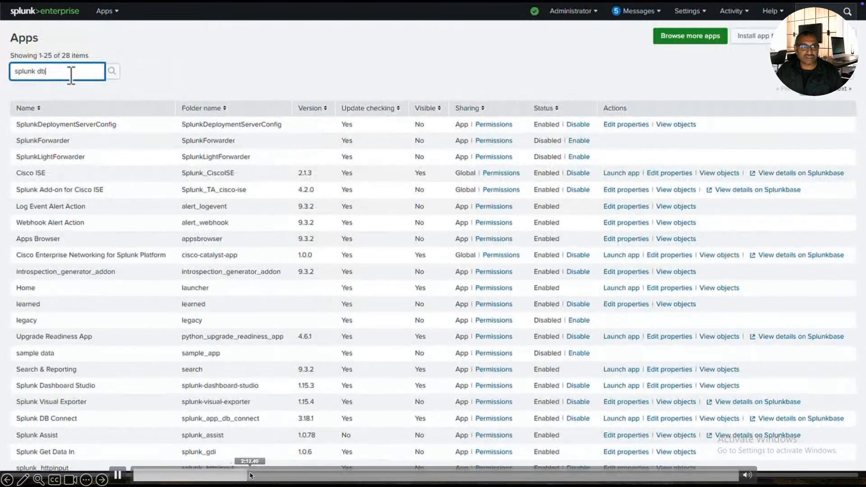
click(254, 475)
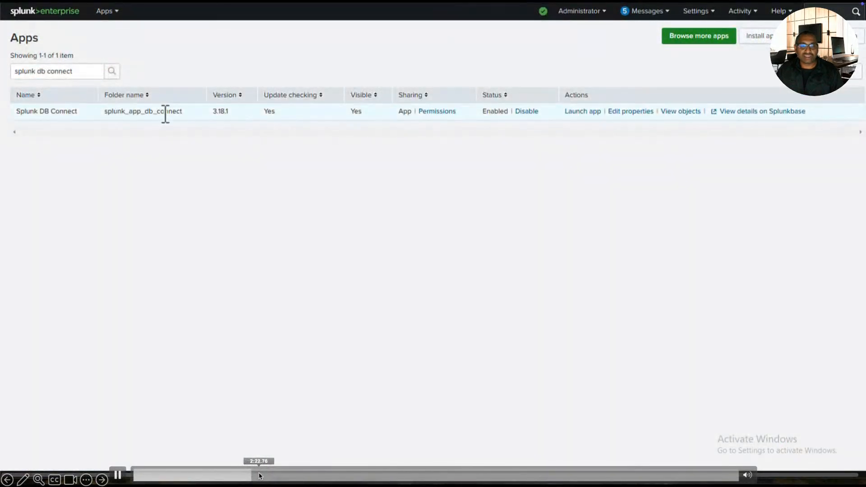
click(266, 475)
click(276, 475)
click(281, 475)
click(292, 474)
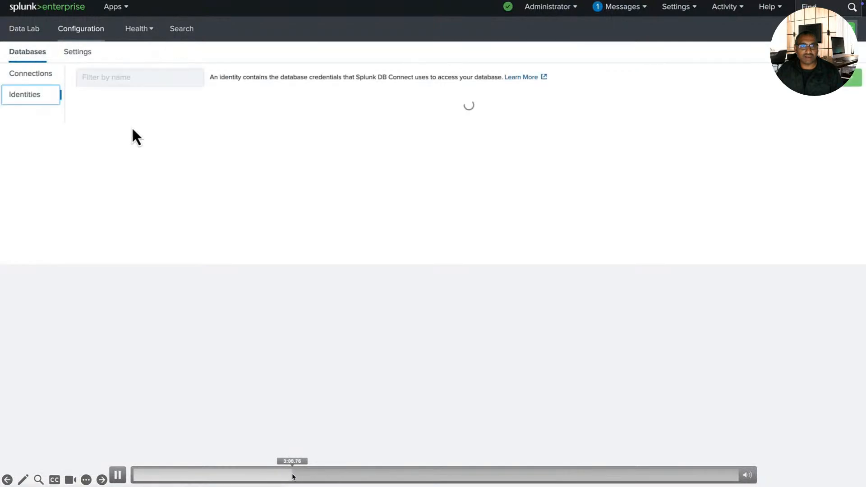
Step: Check that DB Connect's Data Lab has no database inputs or outputs yet
click(303, 475)
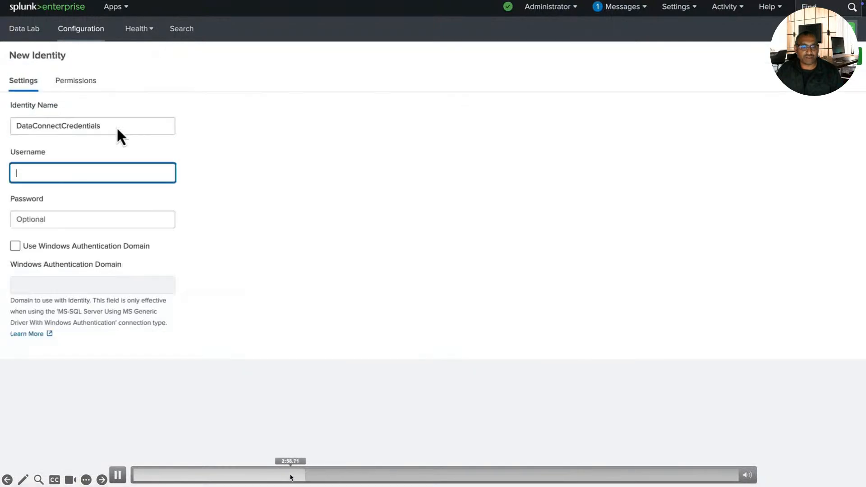
click(290, 475)
click(275, 475)
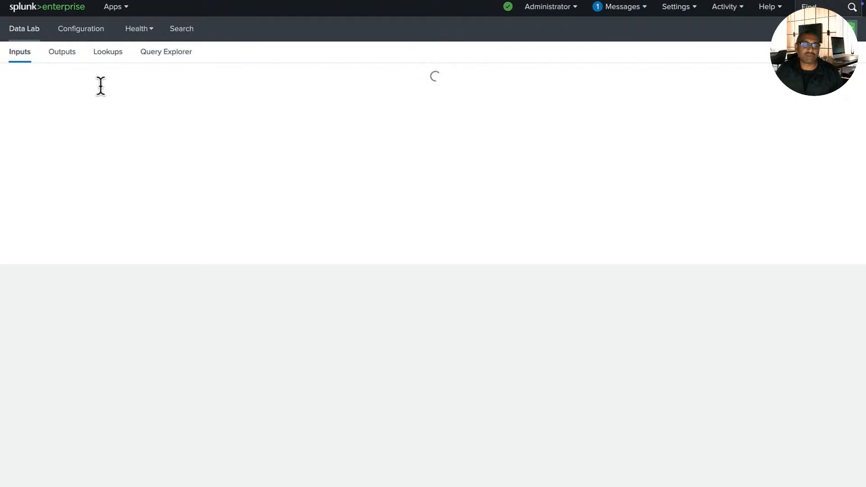
click(52, 54)
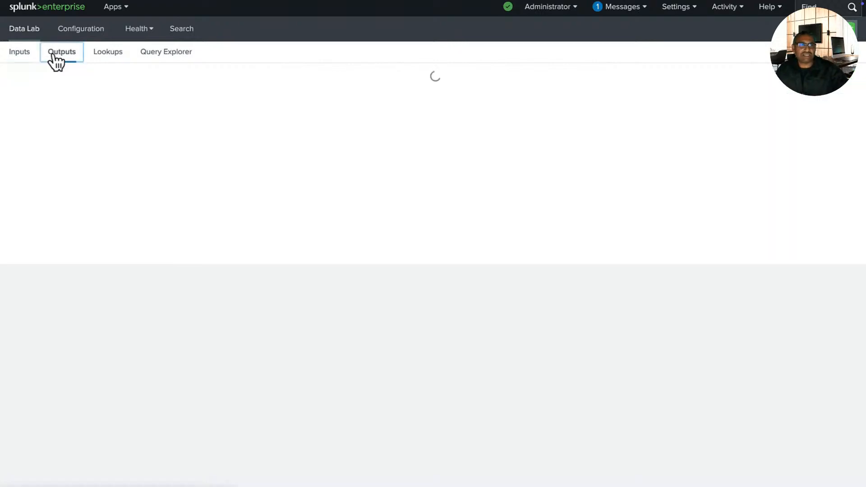
click(29, 55)
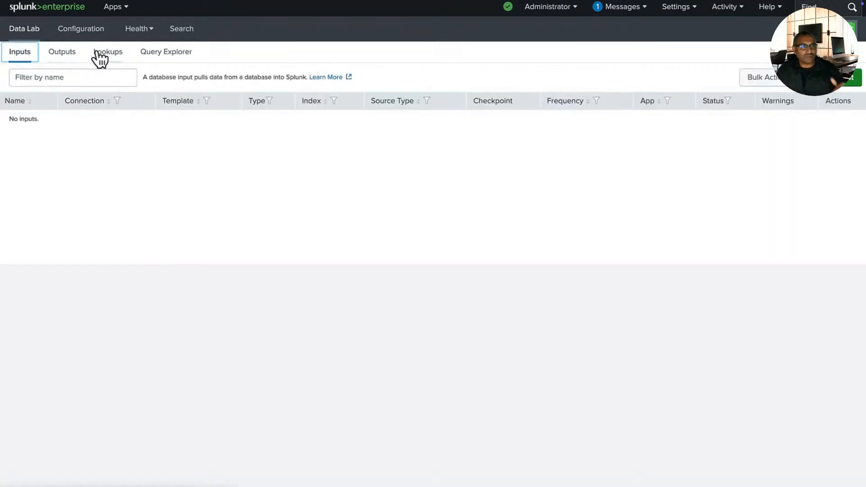
Step: View the empty database Identities list and start a new identity
click(86, 32)
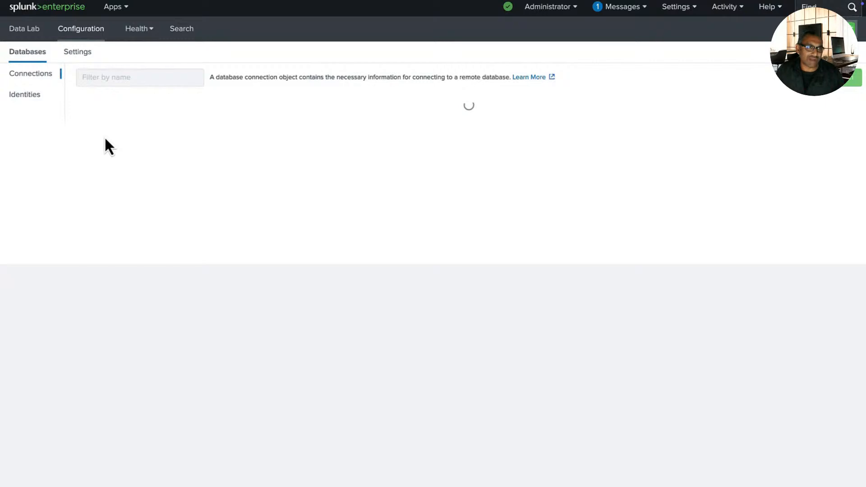
click(36, 95)
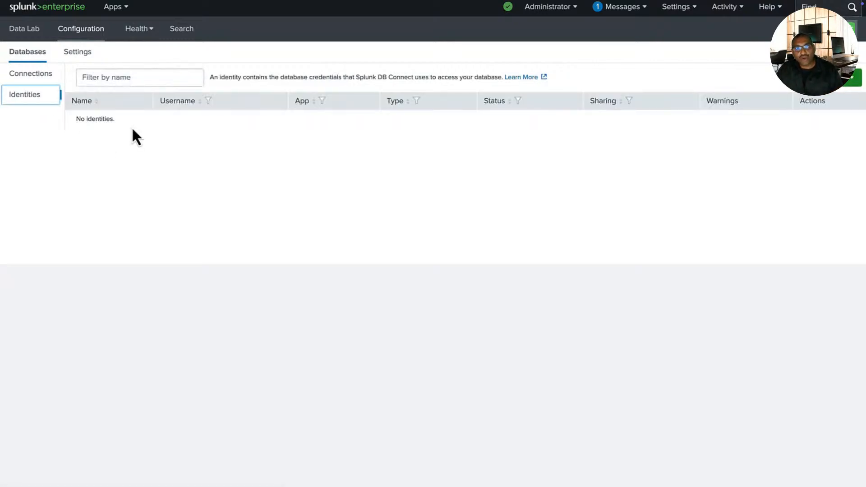
click(848, 80)
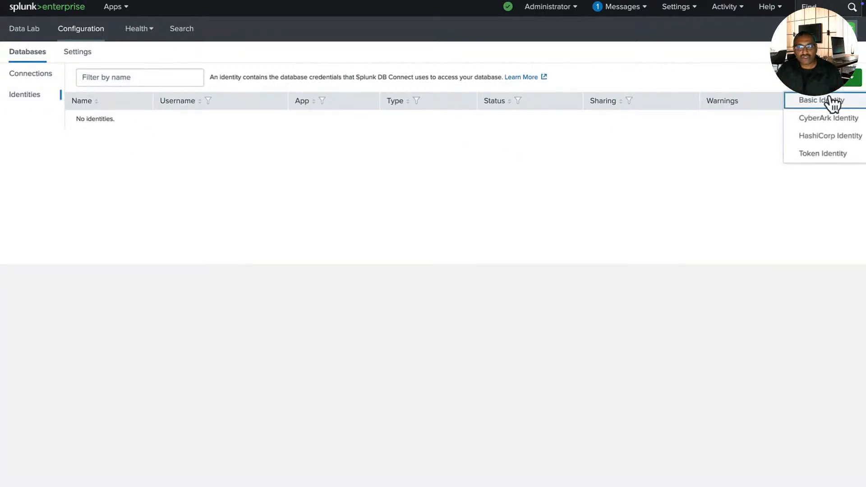
Step: Save a basic identity DataConnectCredentials with the Data Connect username and password, then go to Connections
click(832, 101)
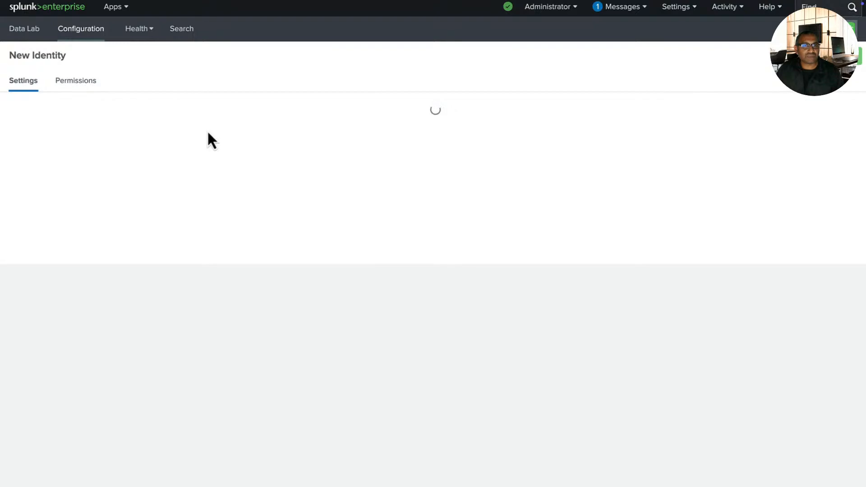
click(118, 130)
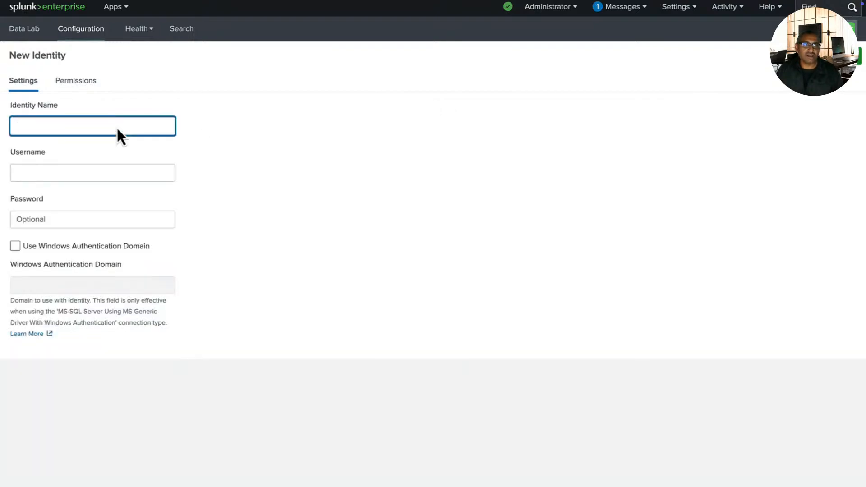
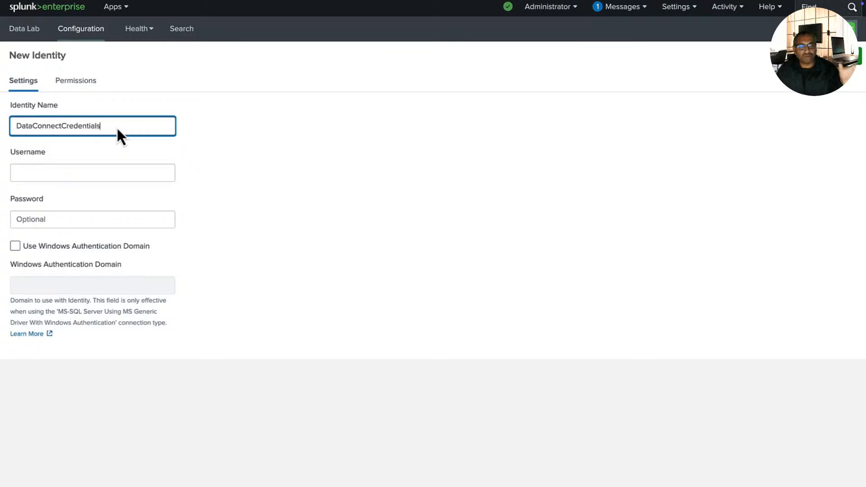
key(Tab)
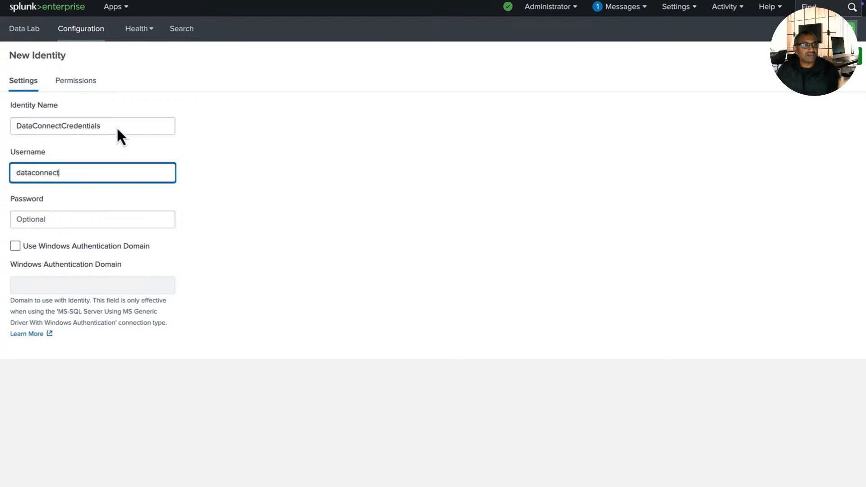
key(Tab)
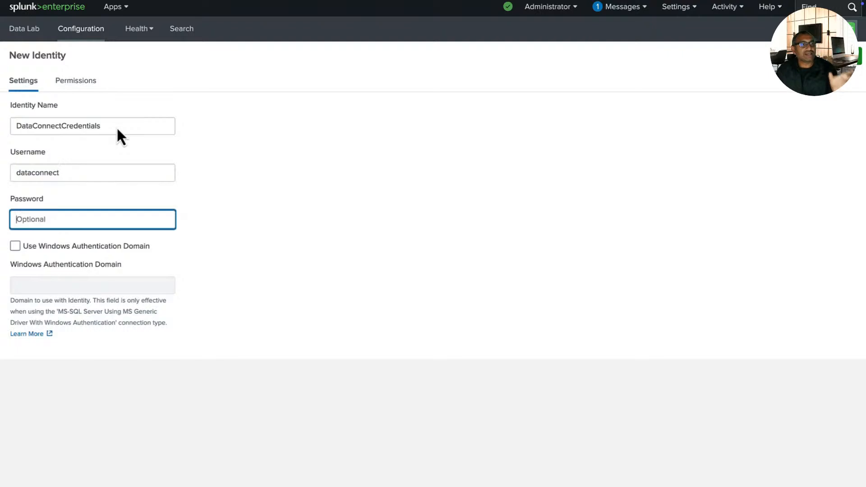
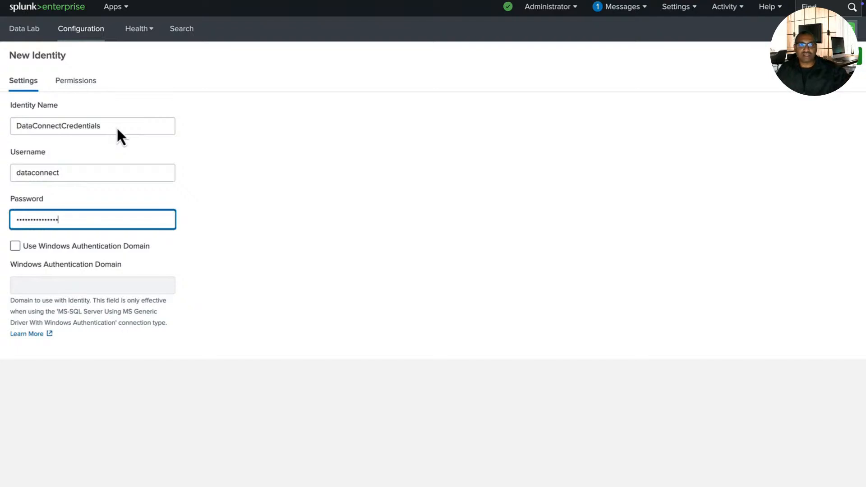
key(Return)
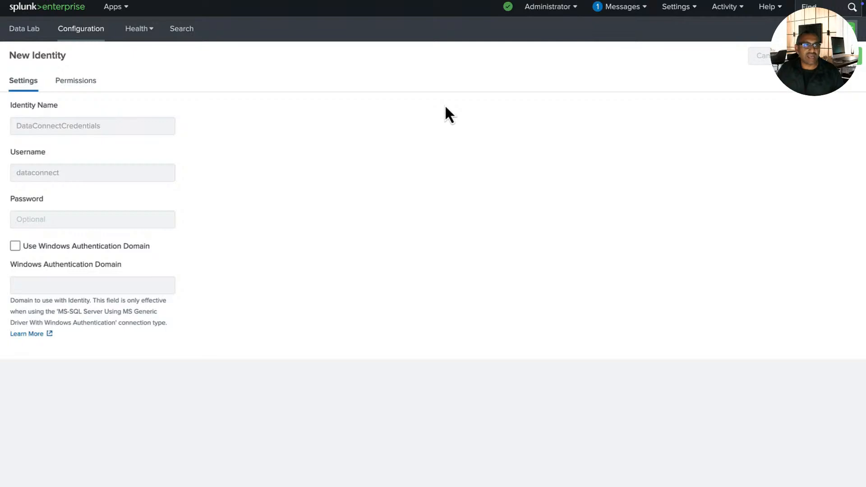
click(37, 76)
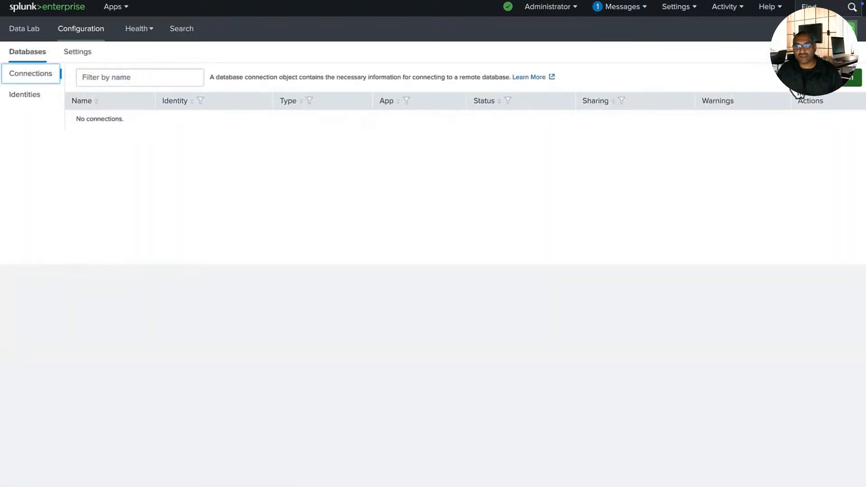
click(812, 78)
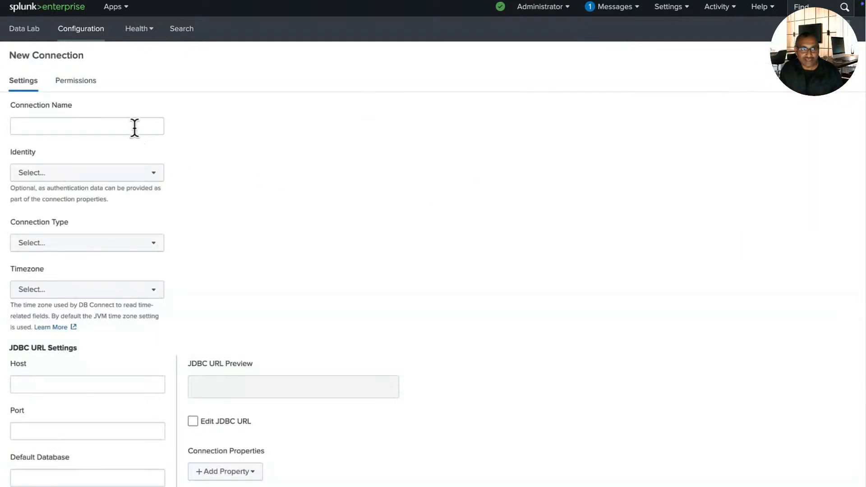
Step: Name the connection isenode24_DataConnect with identity DataConnectCredentials and connection type Oracle
click(134, 128)
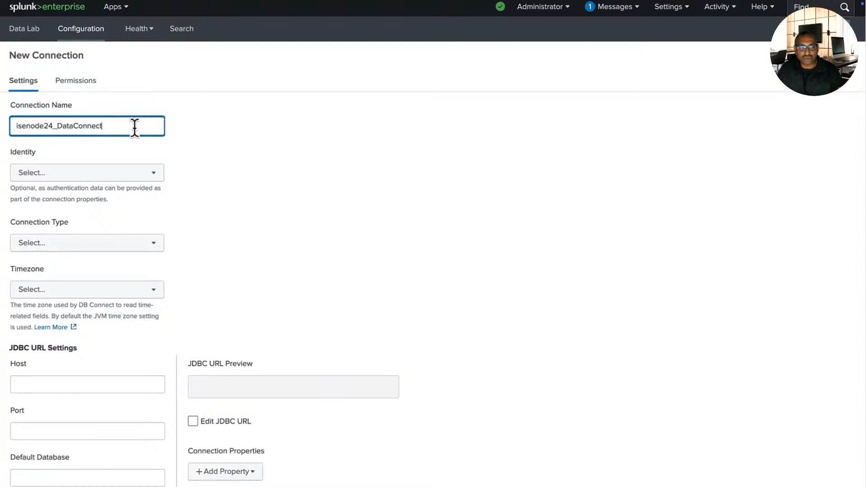
click(148, 173)
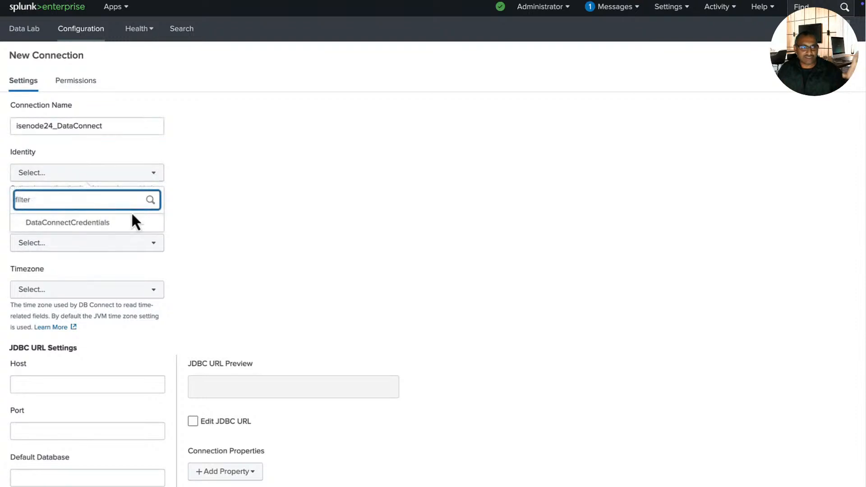
click(128, 222)
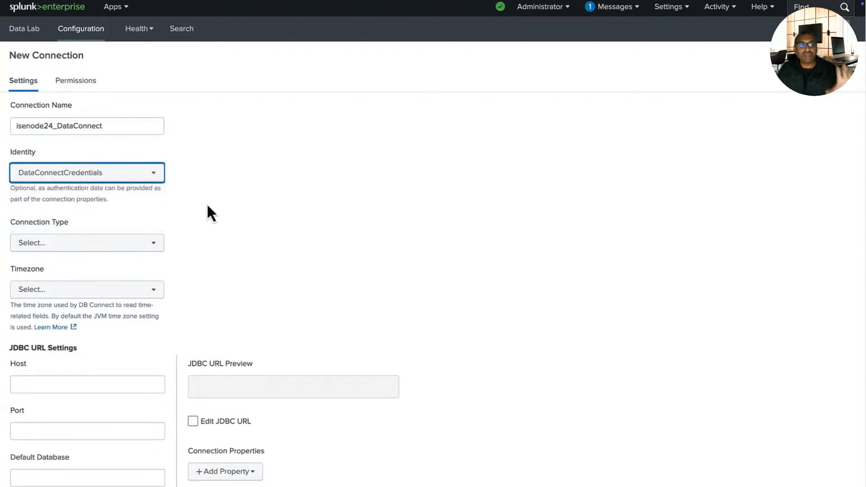
scroll(203, 211, down, 1)
click(159, 244)
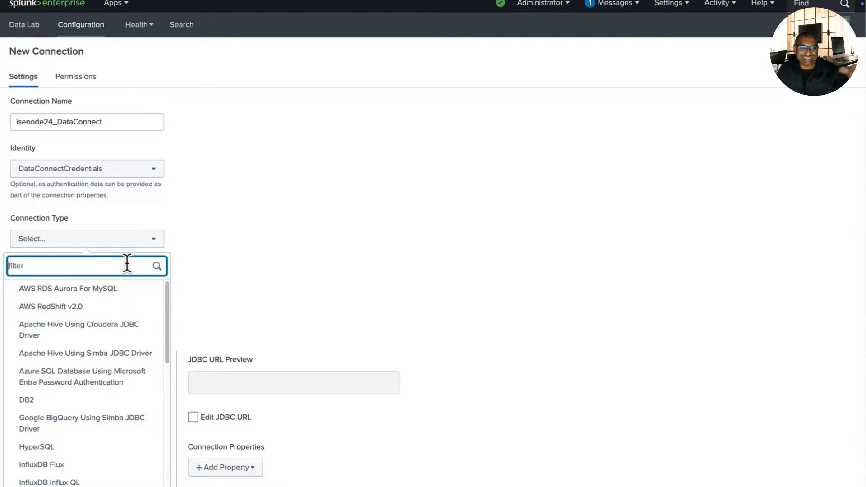
text(Oracle)
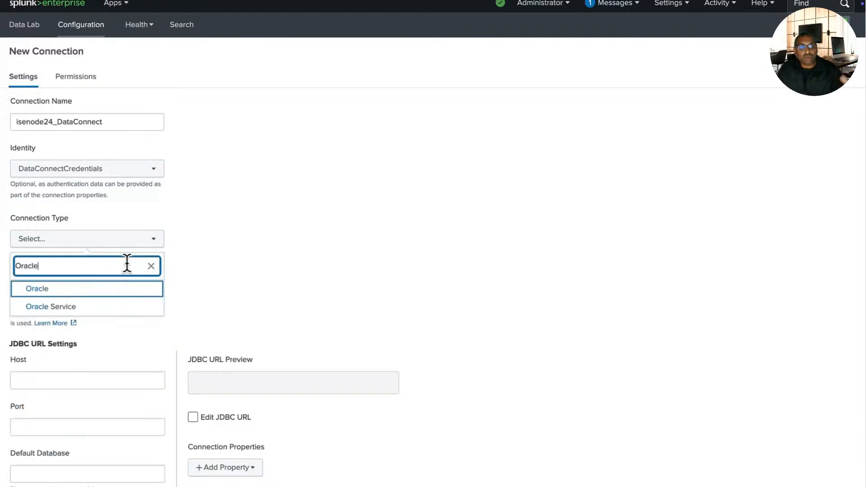
click(110, 291)
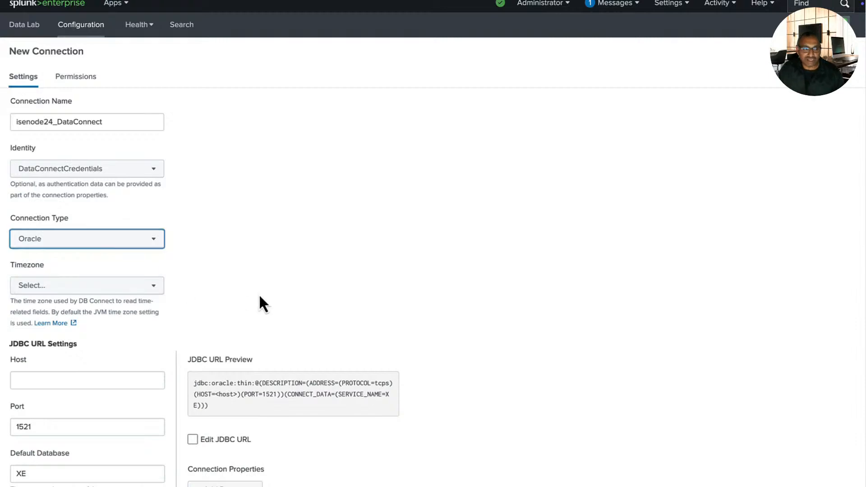
scroll(261, 304, down, 2)
Step: Set port 2484, paste the ISE JDBC URL for isenode24.dominion.in with SID cpm10, and make it read-only
click(135, 289)
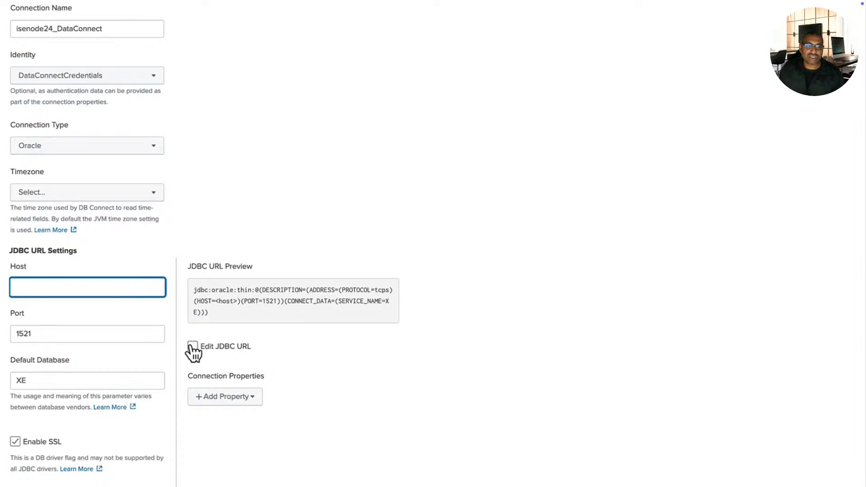
double_click(102, 334)
text(2484)
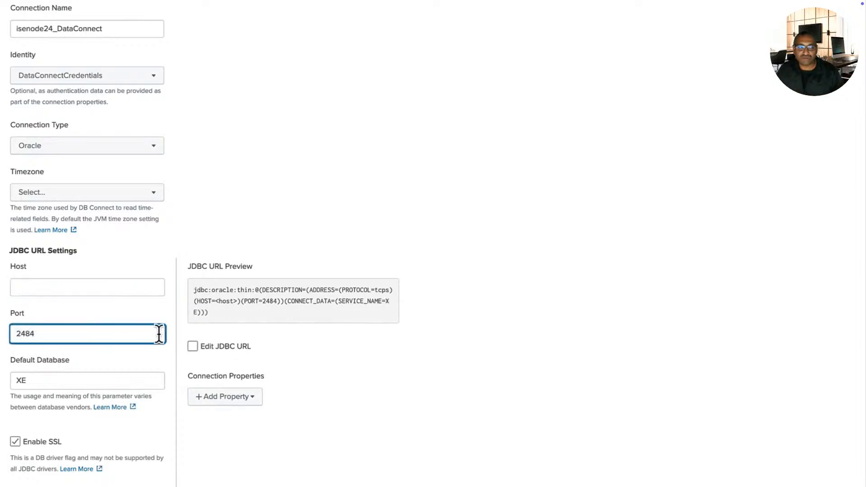
click(193, 346)
triple_click(222, 298)
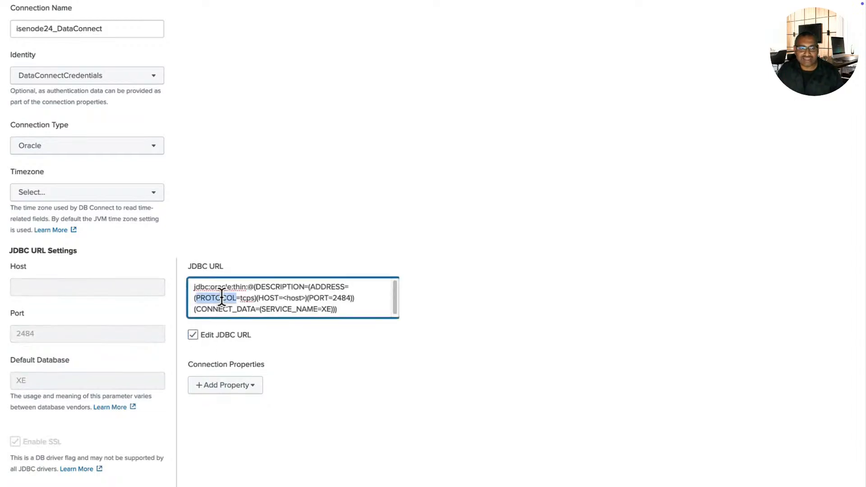
text(jdbc:oracle:thin:@(DESCRIPTION=(ADDRESS=(PROTOCOL=tcps)(HOST=isenode24.dominion.in)(PORT=2484))(CONNECT_DATA=(SID=cpm10))))
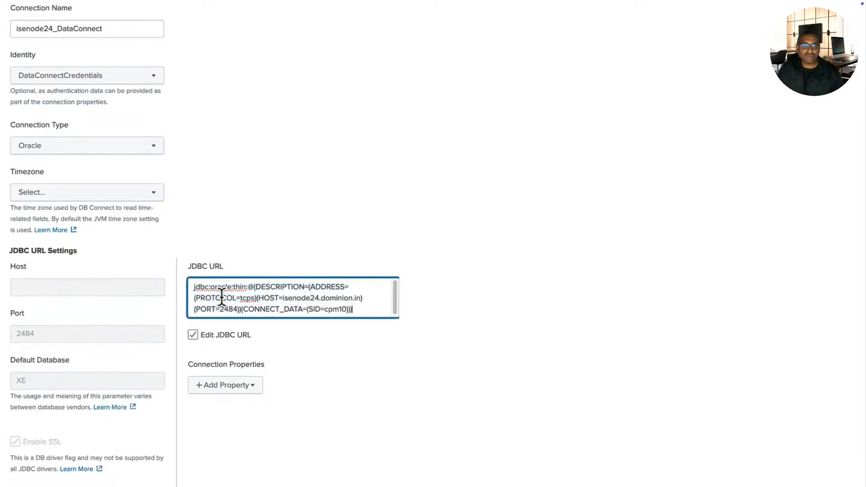
drag(285, 298, 361, 297)
double_click(230, 309)
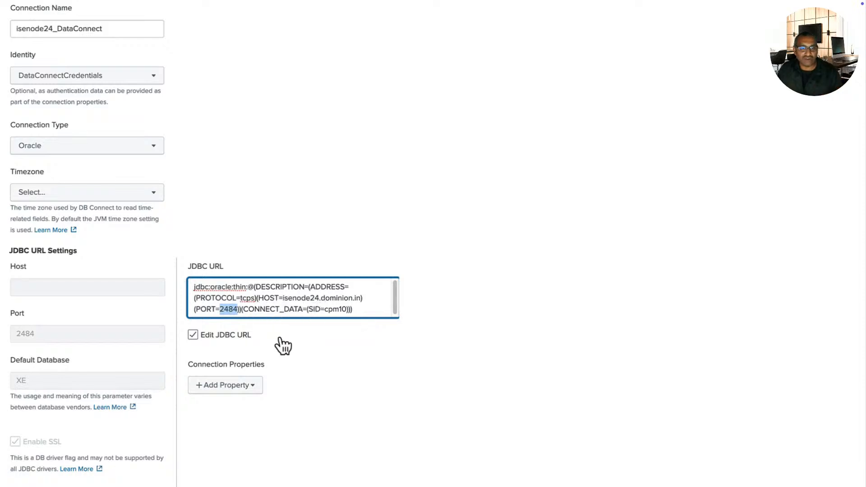
scroll(266, 349, down, 4)
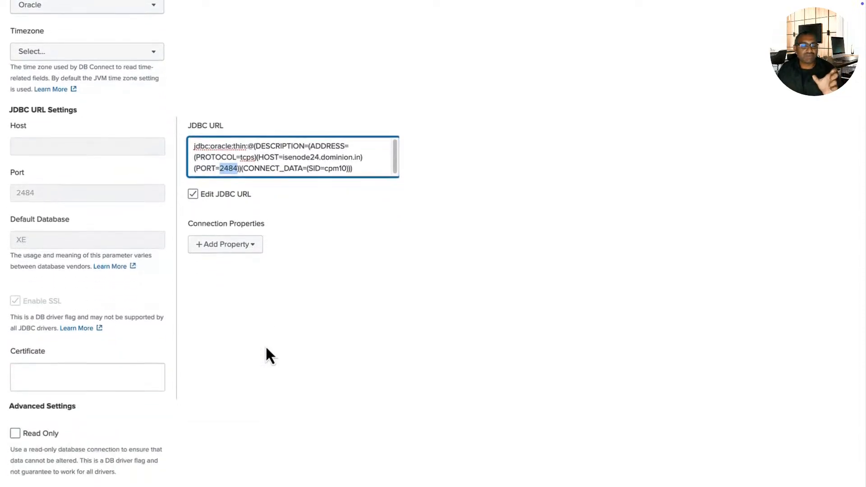
click(132, 310)
click(21, 362)
Step: Select the ise.dominion.in certificate under isenode24 in ISE's System Certificates
click(61, 310)
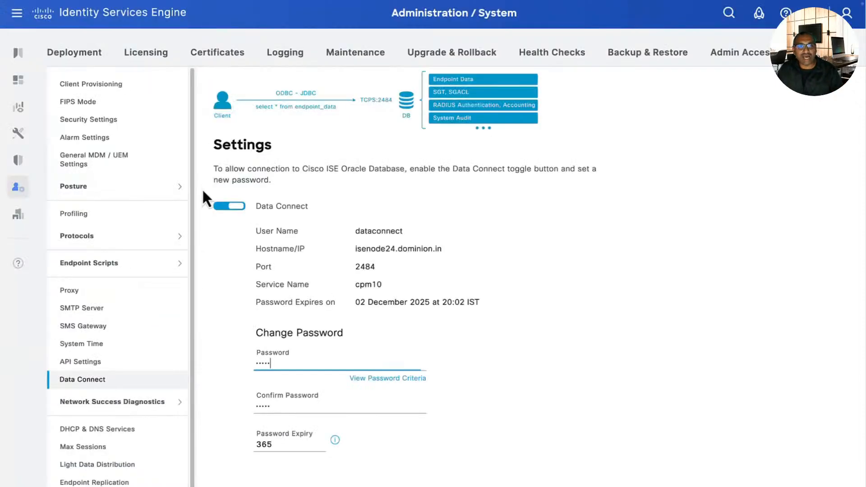
mouse_move(18, 187)
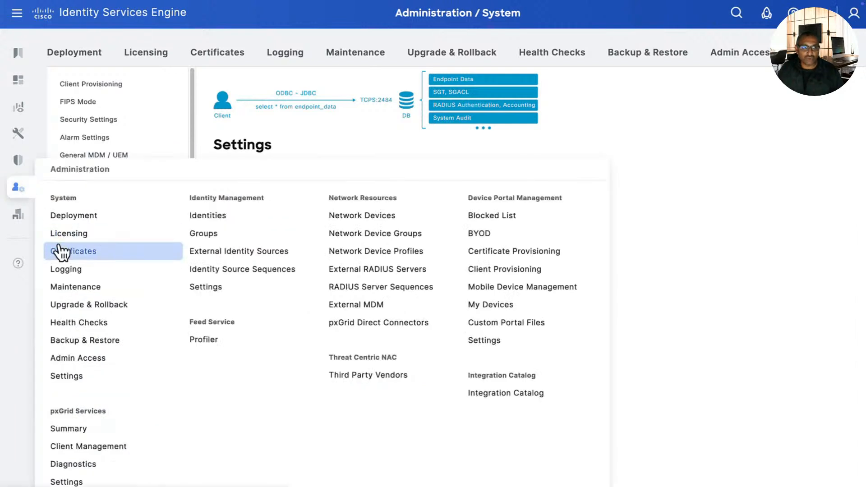
click(59, 250)
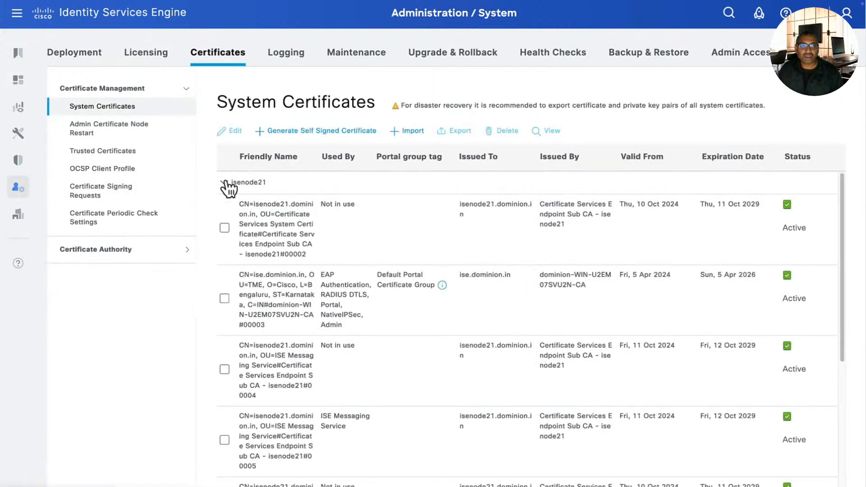
click(224, 182)
click(224, 251)
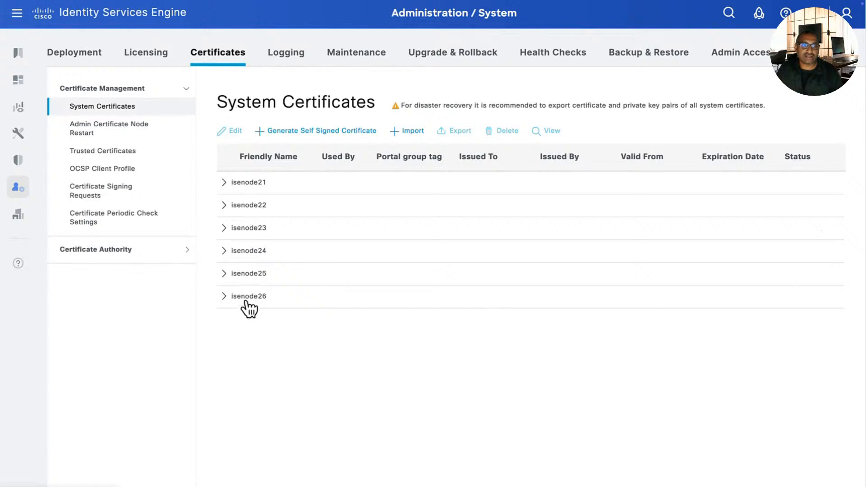
scroll(243, 304, down, 2)
scroll(244, 304, down, 2)
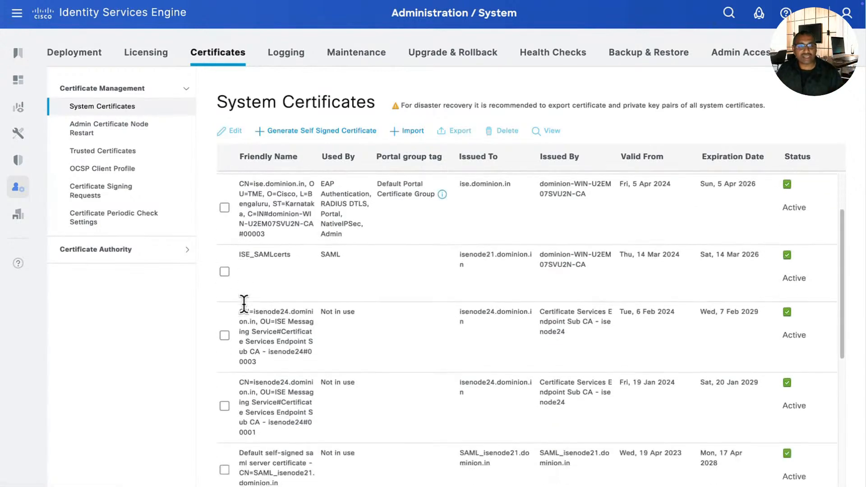
scroll(223, 304, up, 2)
click(224, 251)
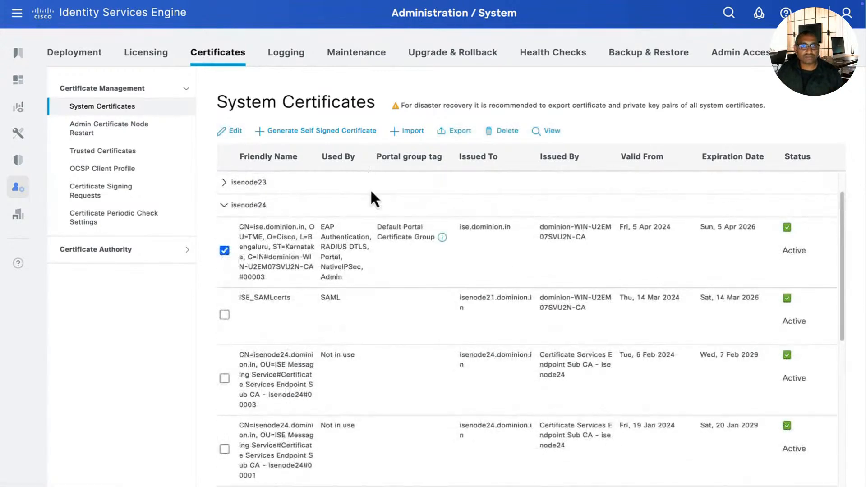
Step: Export the certificate only as a .pem on the Desktop and copy its text
click(456, 132)
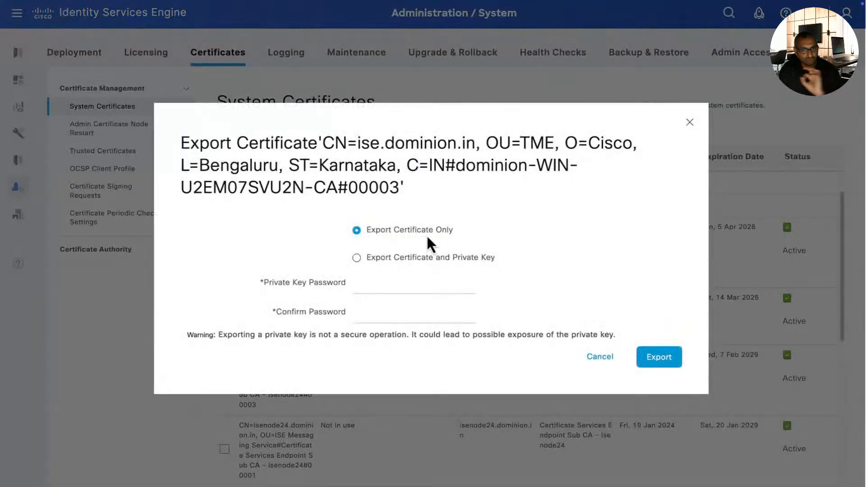
click(647, 357)
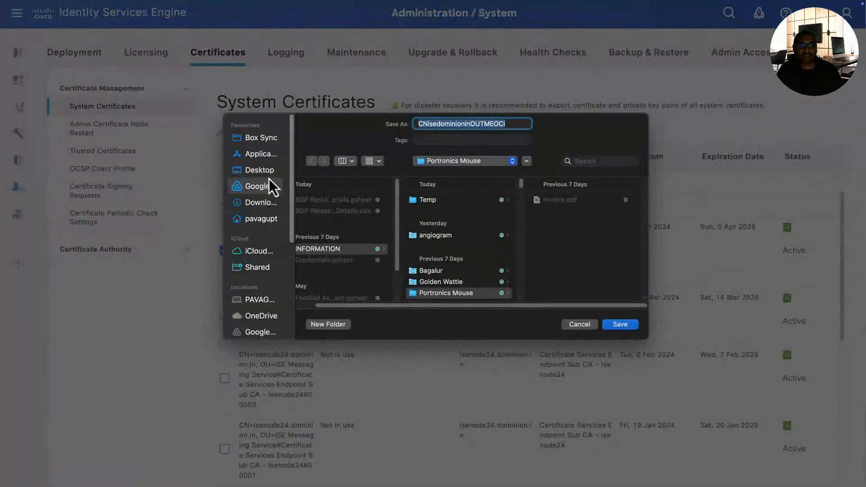
click(265, 171)
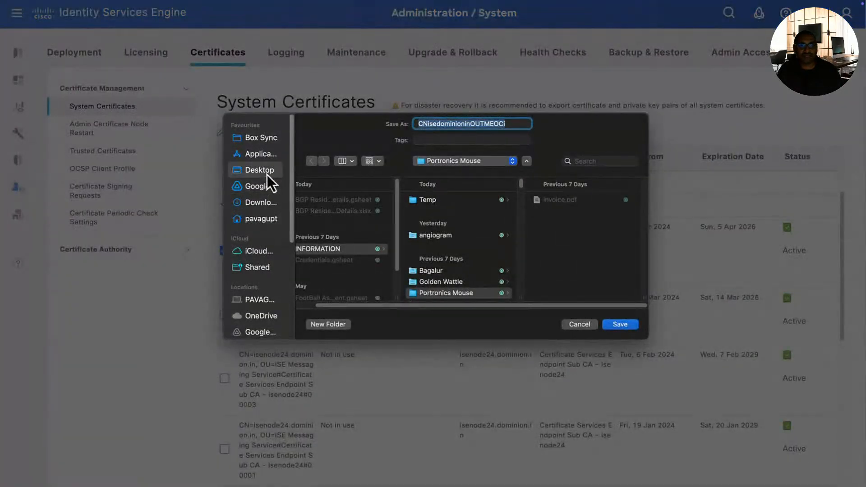
click(620, 326)
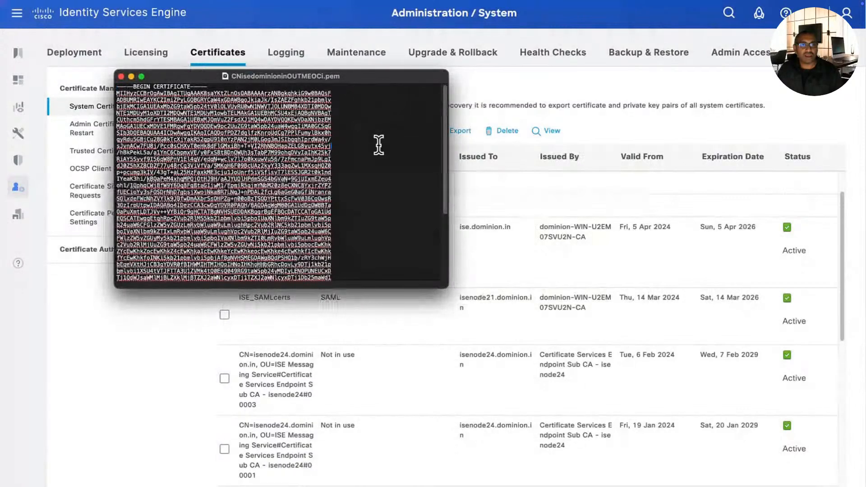
key(super+a)
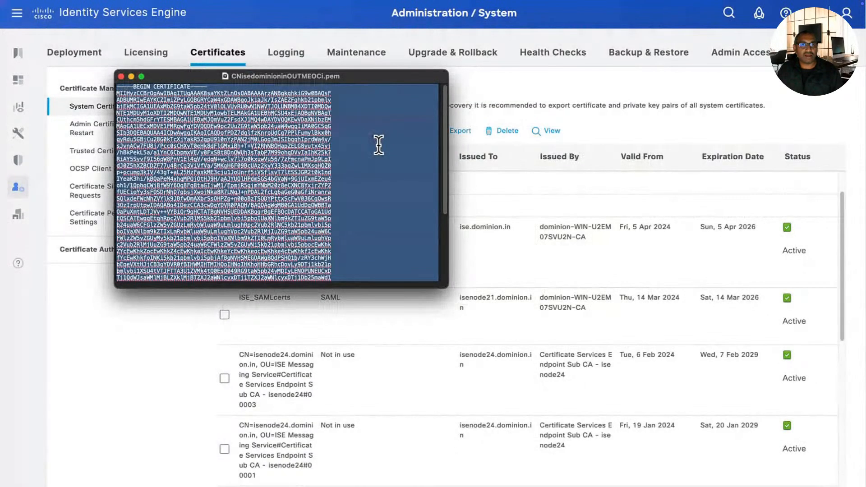
key(super+w)
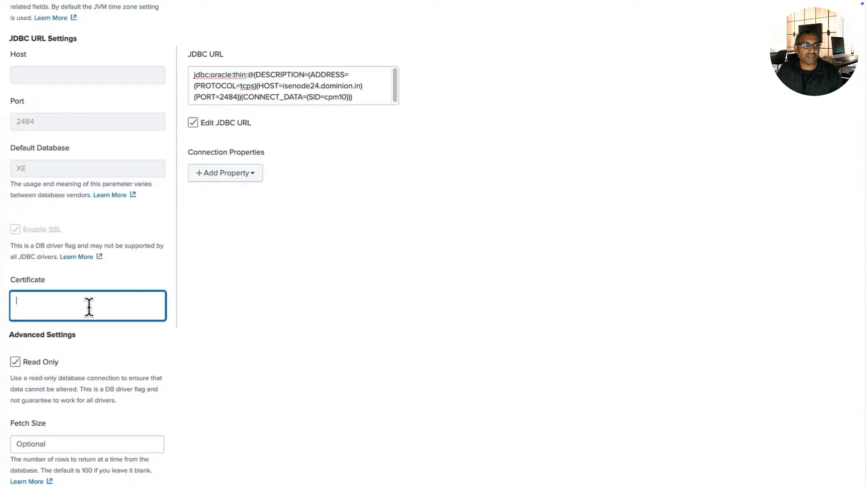
Step: Paste the ISE PEM certificate into the Certificate field, trim the trailing blank line, and save
key(super+v)
key(BackSpace)
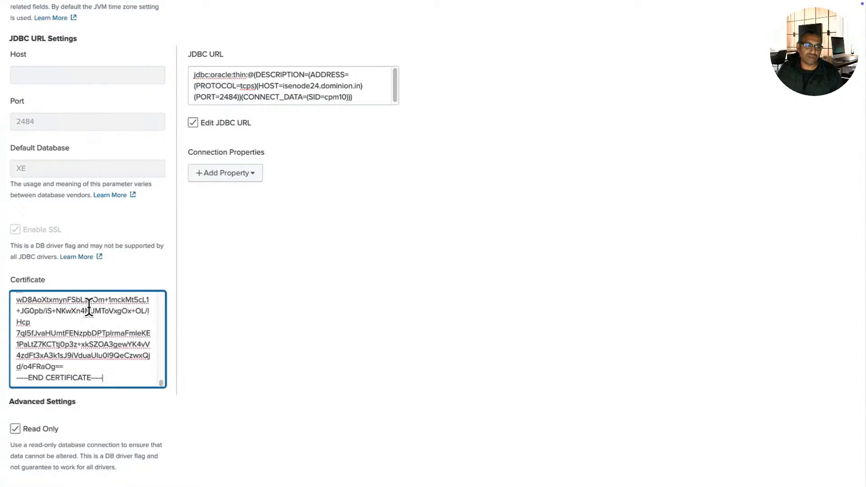
scroll(107, 385, down, 5)
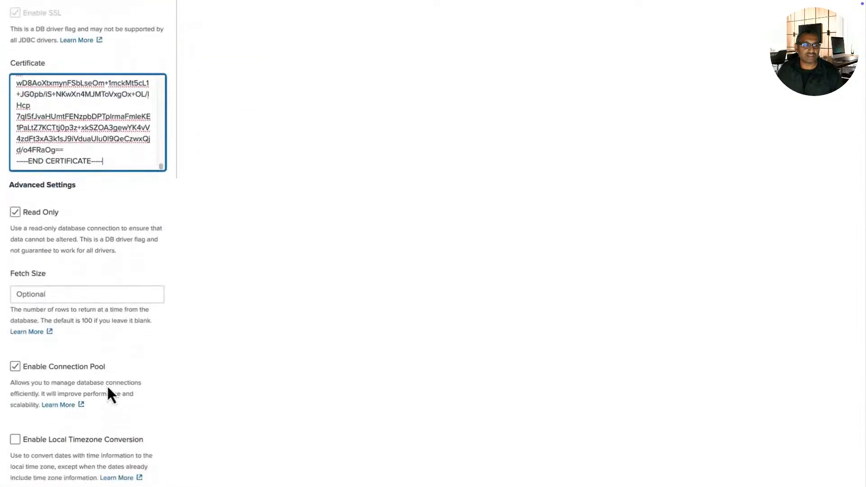
scroll(210, 293, up, 10)
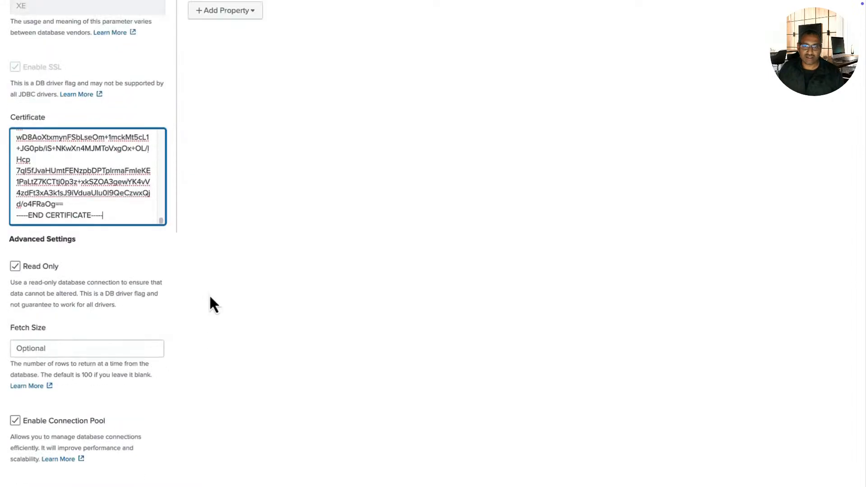
scroll(210, 298, up, 2)
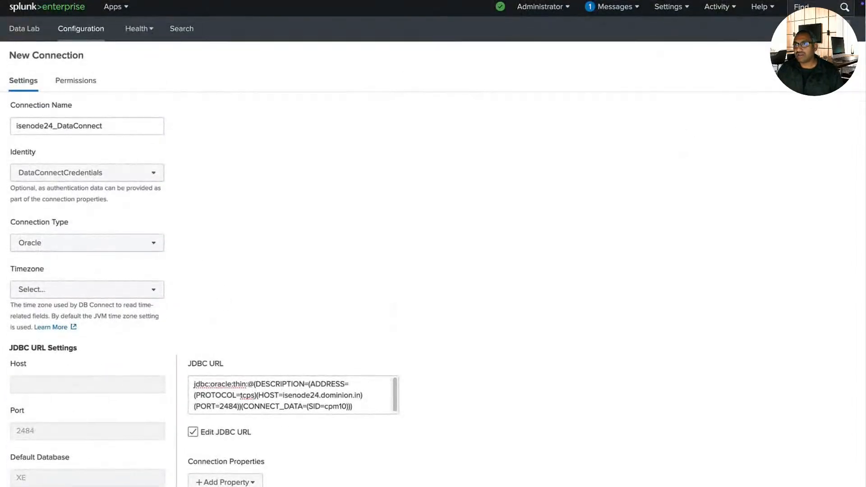
click(800, 56)
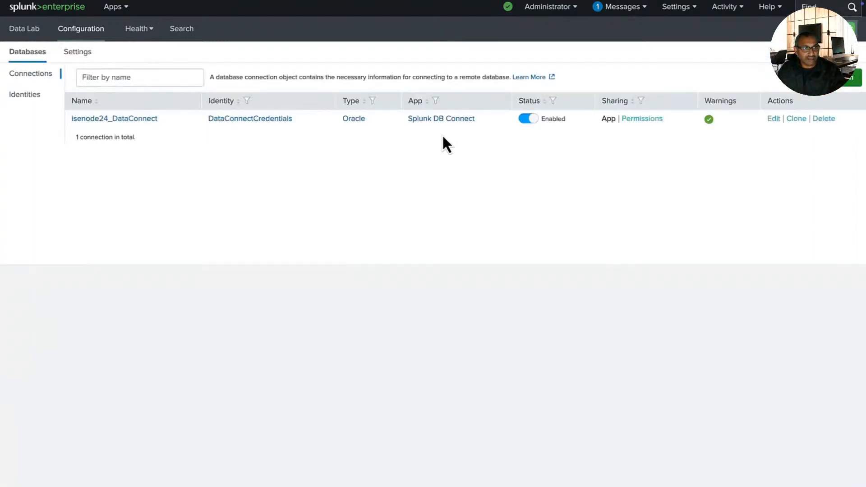
Step: Open Data Lab's Inputs and start a new input using the isenode24_DataConnect connection
click(32, 35)
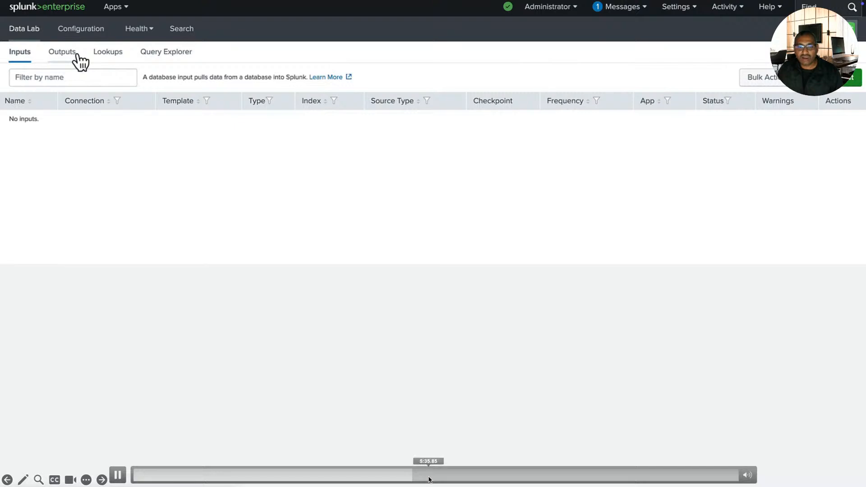
drag(418, 474, 411, 477)
click(410, 477)
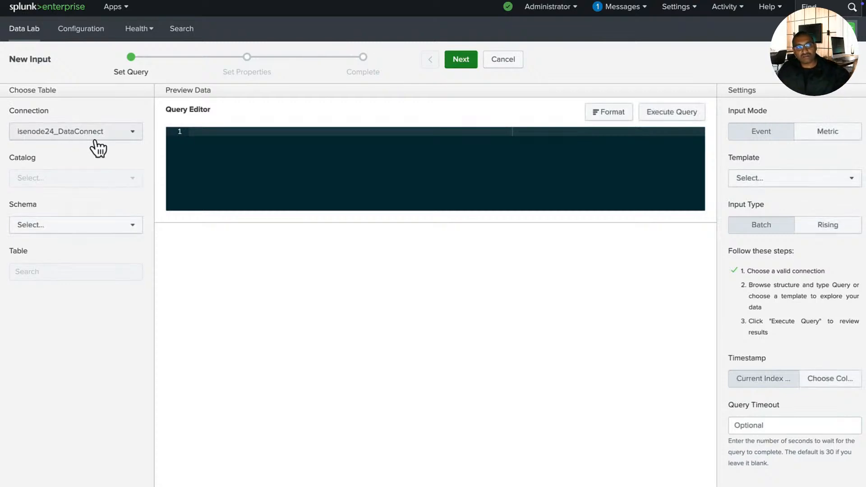
Step: Paste the radius_authentication_summary SQL and execute it to preview passed, failed and response-time totals per protocol
click(210, 132)
text(select access_service as allowed_protocol, sum(passed_count) as passed, sum(failed_count) as failed, sum(passed_count) + sum(failed_count) as total, round(to_char(((sum(failed_count) / (sum(passed_count) + sum(failed_count))) * 100)), 2) as failed_percentage, round(to_char(sum(total_response_time)/(sum(passed_count) + sum(failed_count))), 2) as total_response_time, max(max_response_time) as max_response_time from radius_authentication_summary group by access_service;)
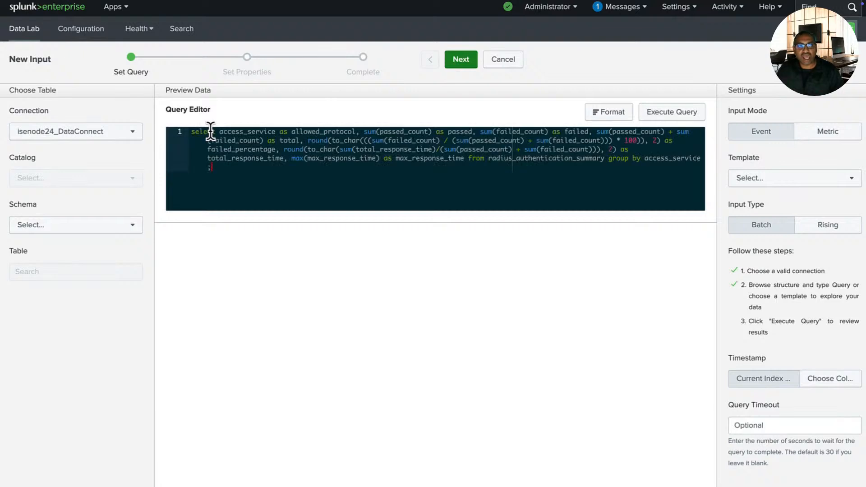
click(460, 59)
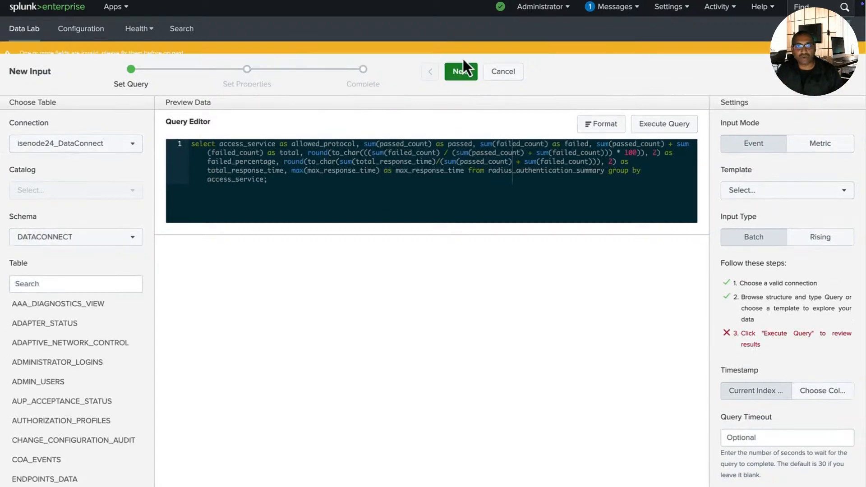
click(668, 140)
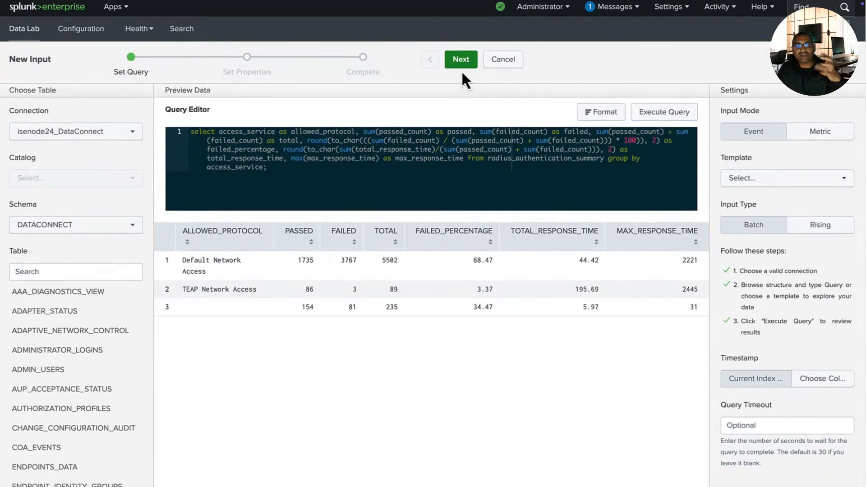
Step: Name the input PASSEDvsFailed and set its execution frequency to 60 seconds
click(461, 62)
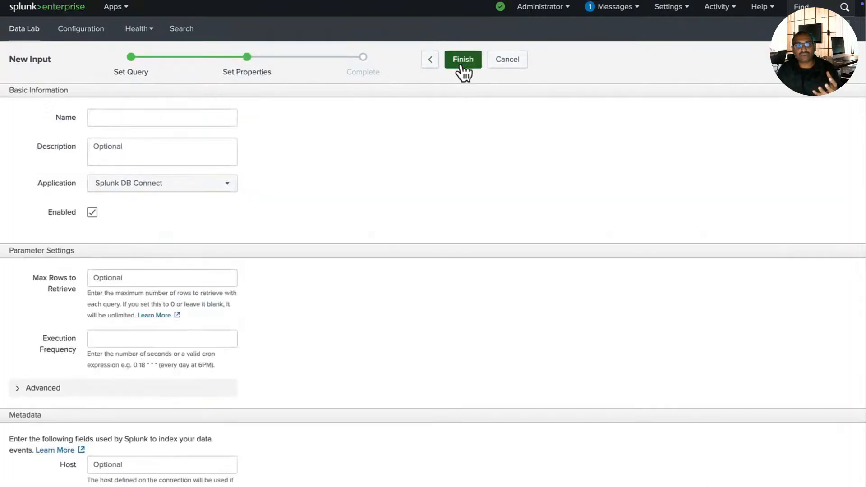
click(188, 117)
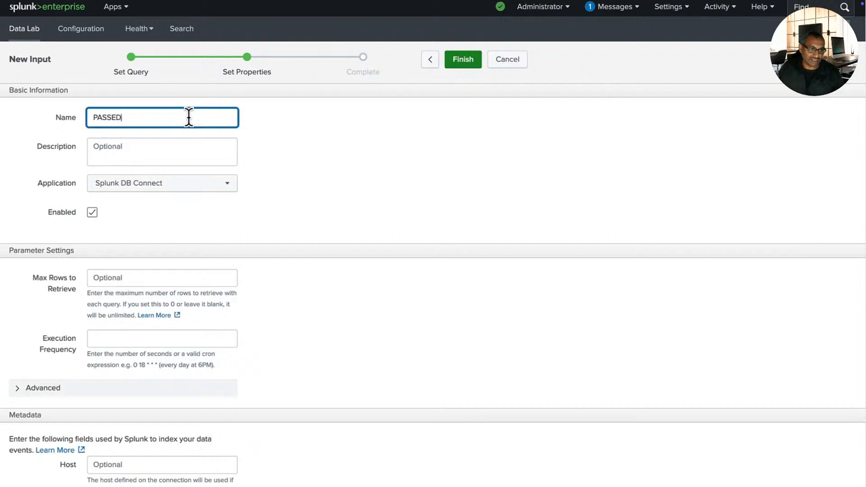
text(sFailed)
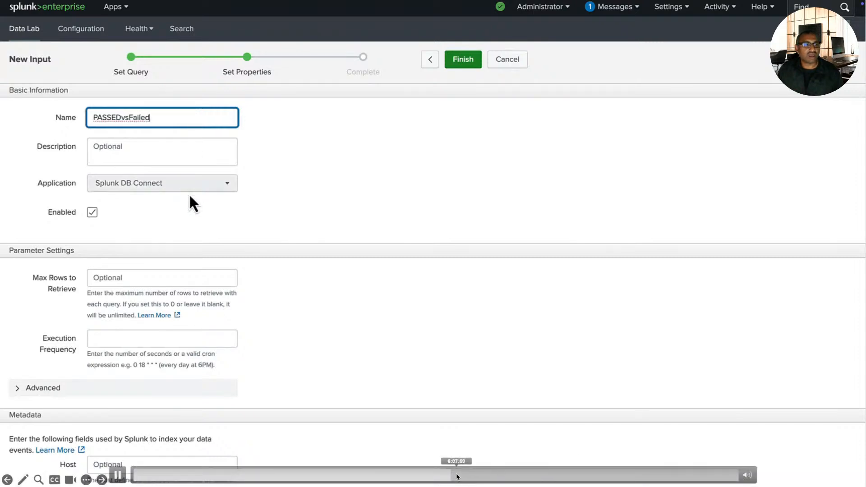
scroll(178, 251, down, 3)
scroll(177, 242, up, 3)
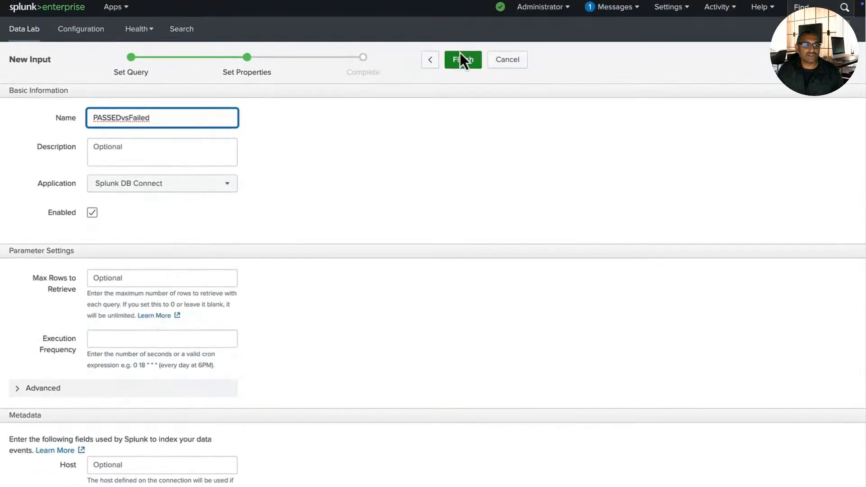
click(460, 58)
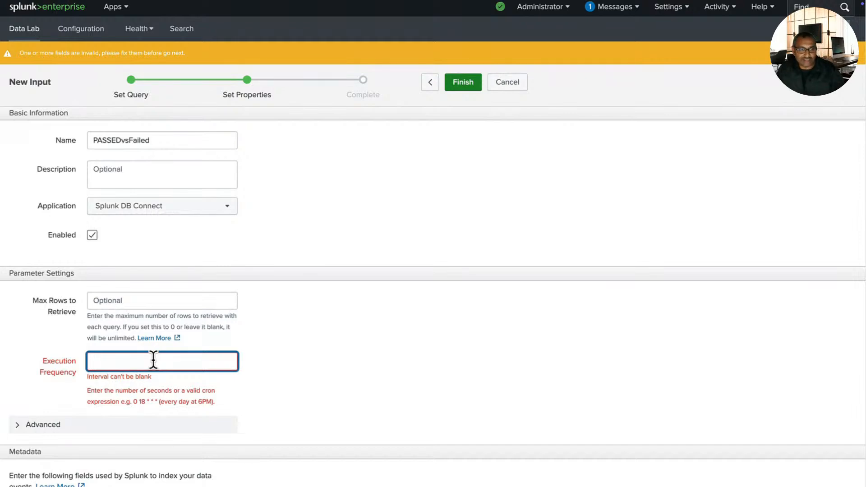
text(60)
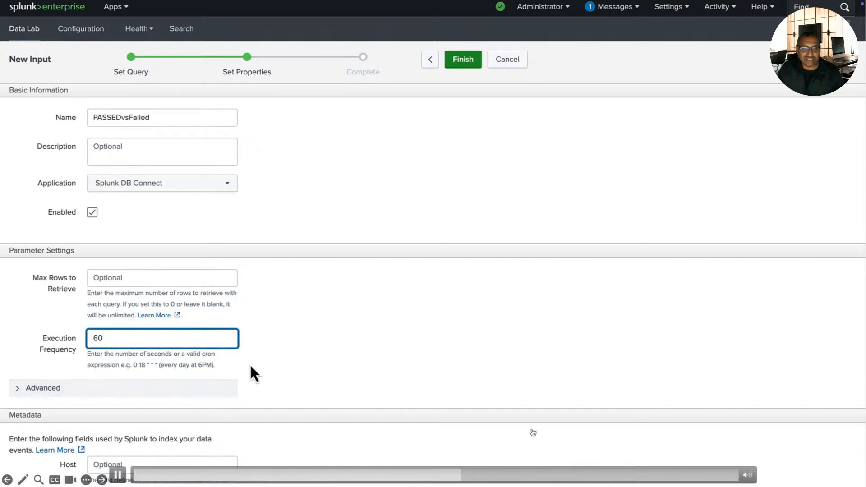
Step: Set the source type to Custom, choose the summary index, and save the input
scroll(323, 377, down, 3)
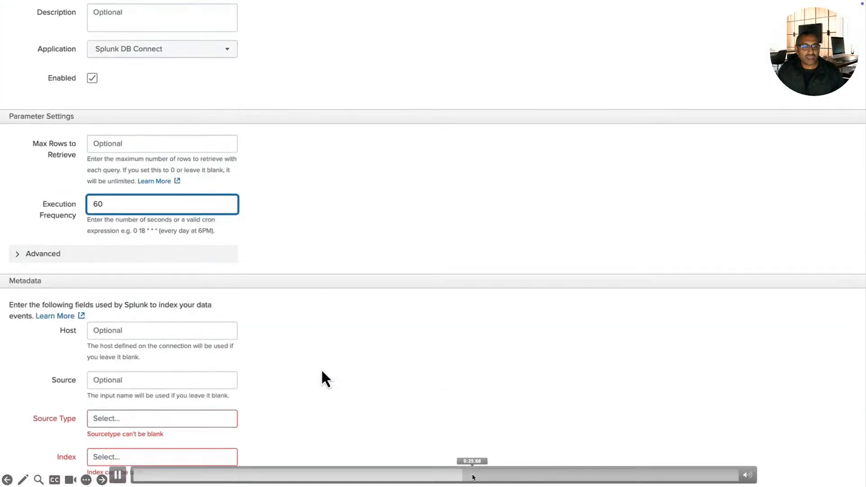
click(218, 418)
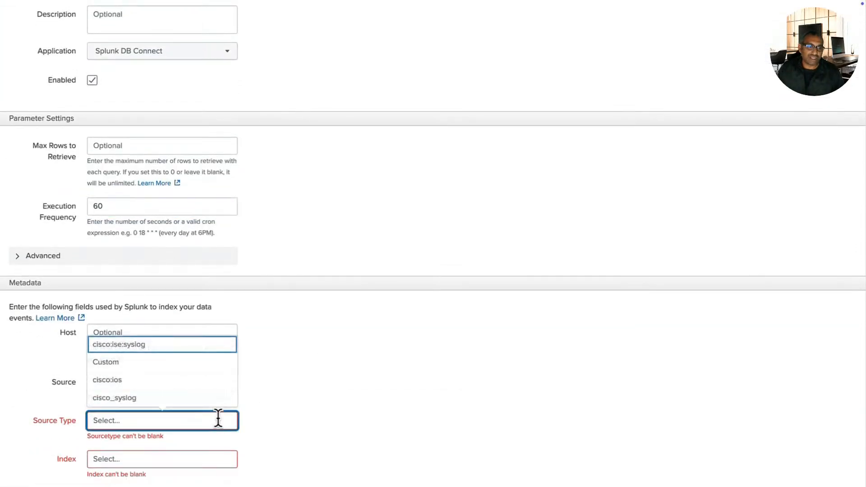
text(c)
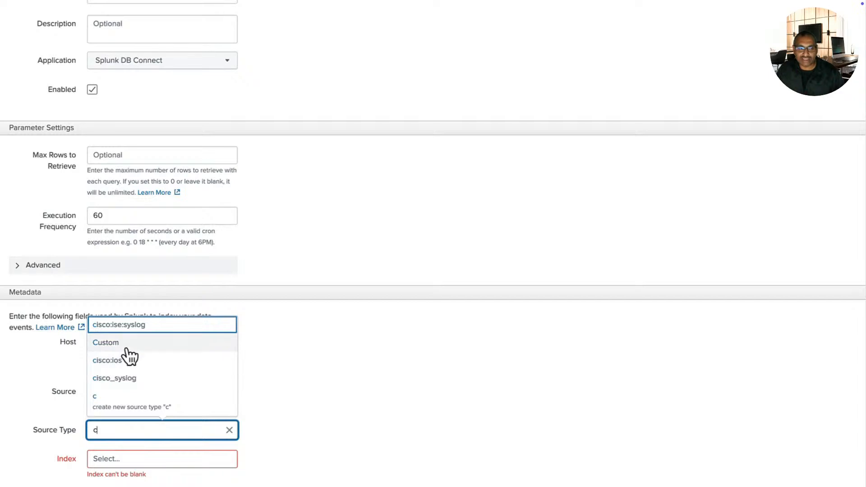
click(126, 348)
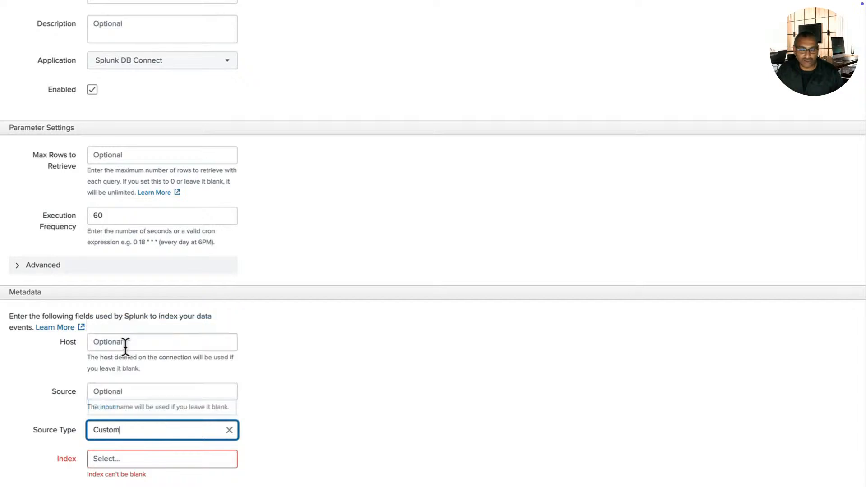
click(124, 461)
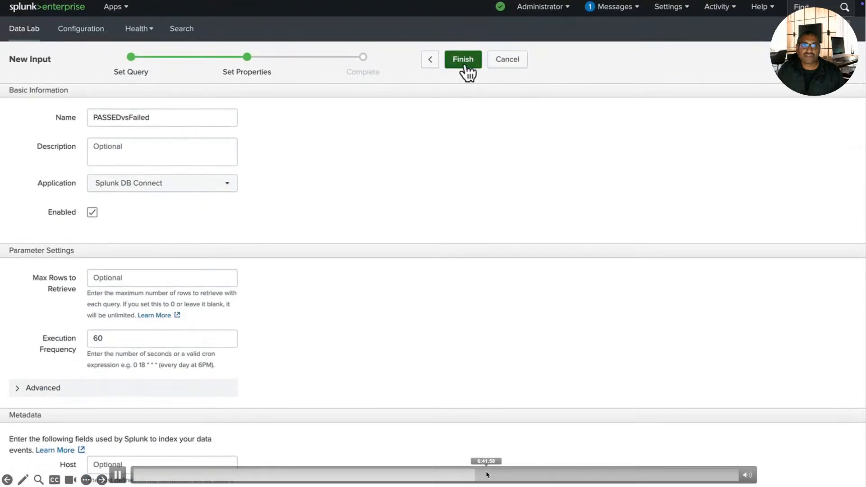
click(463, 60)
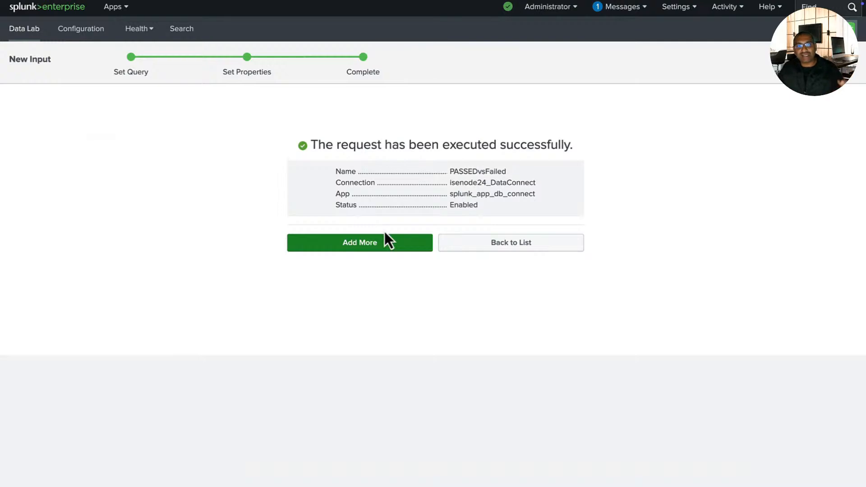
Step: Go back to the inputs list and use Find Events to show PASSEDvsFailed's 3 events
click(460, 243)
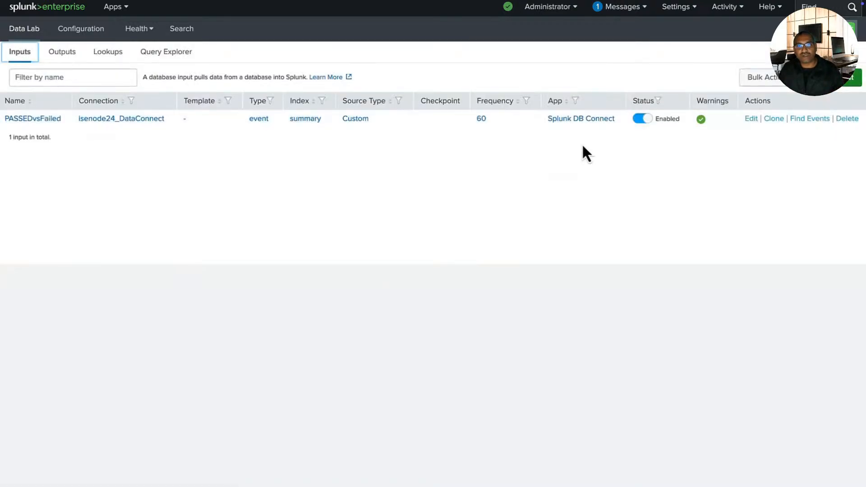
click(805, 119)
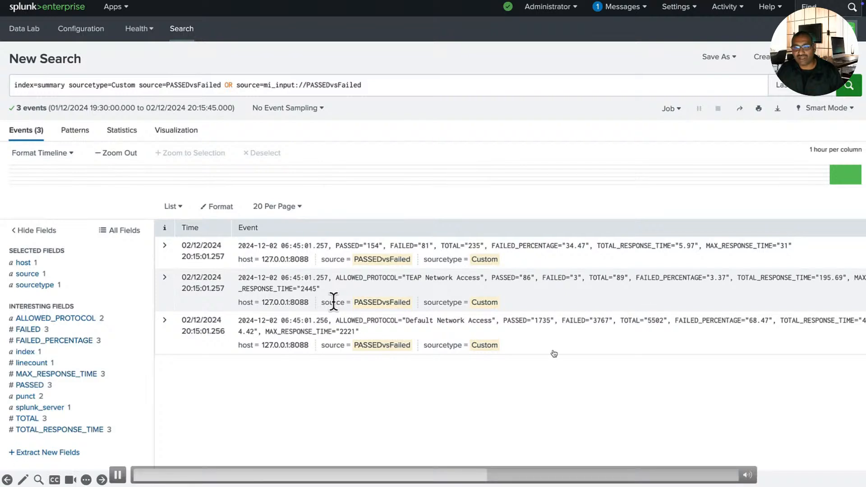
click(524, 472)
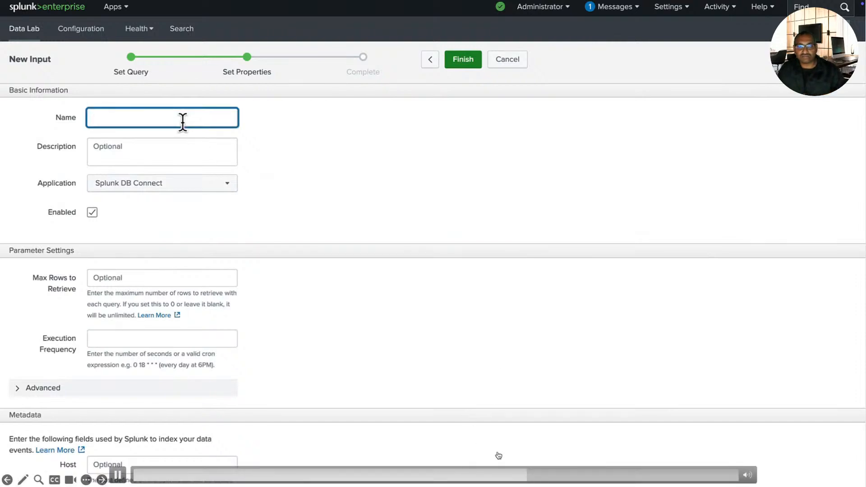
Step: Preview SELECT * from POLICY_SETS, listing policy sets such as Default, VPN and Device-admin
drag(519, 477, 554, 476)
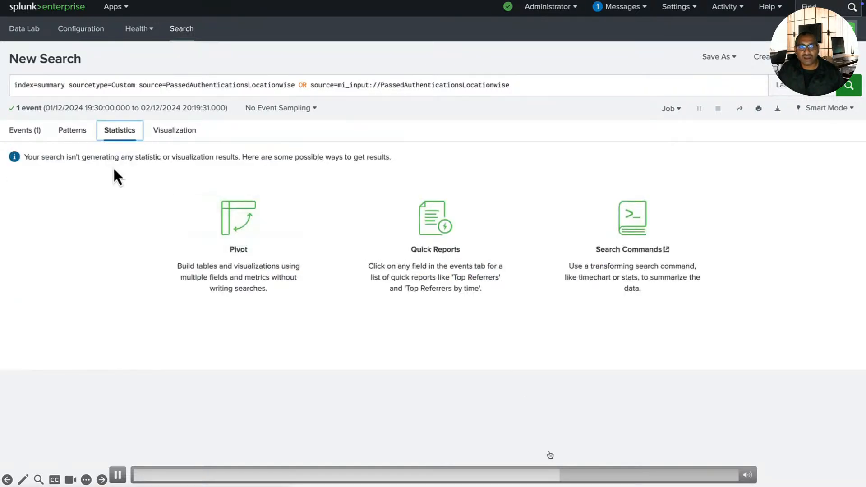
click(577, 474)
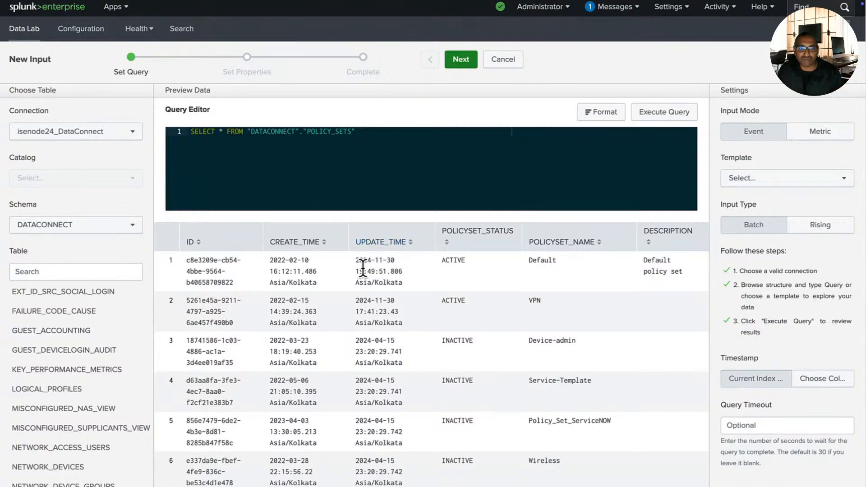
Step: Replace * with POLICYSET_NAME,POLICYSET_STATUS, re-run the query, and continue to the properties step
click(221, 130)
key(BackSpace)
text(POLICY)
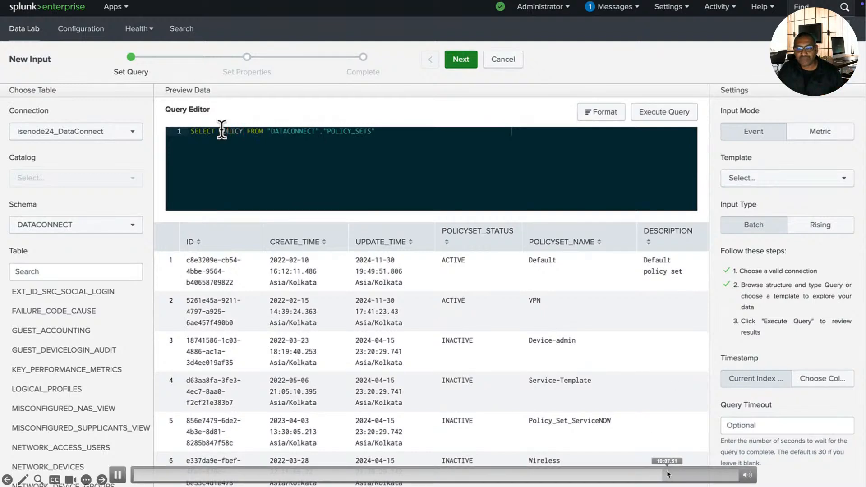
text(SET_NAME)
click(678, 474)
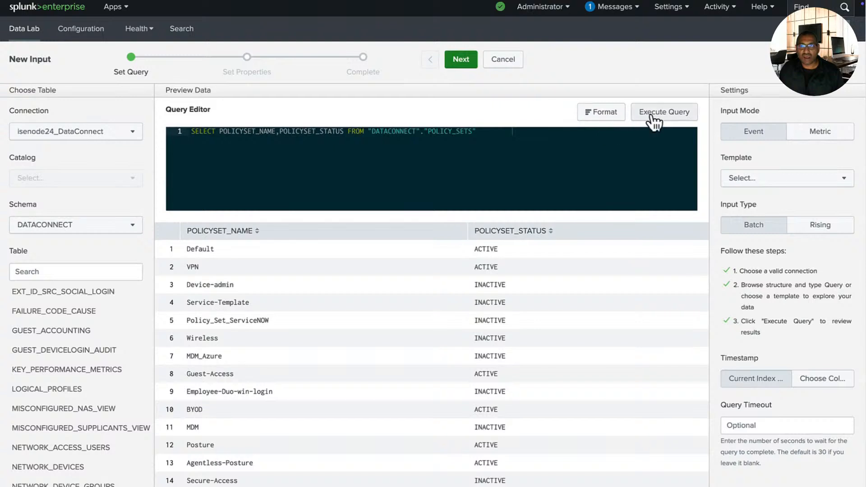
click(468, 65)
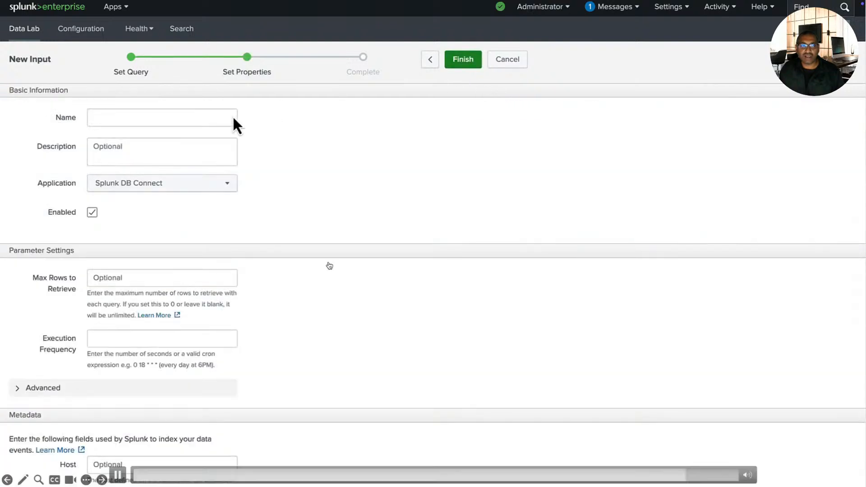
Step: Name the new input PolicySets with a 60-second execution frequency and review its properties
click(185, 121)
text(PolicySets OR source=mi_input://PolicySets)
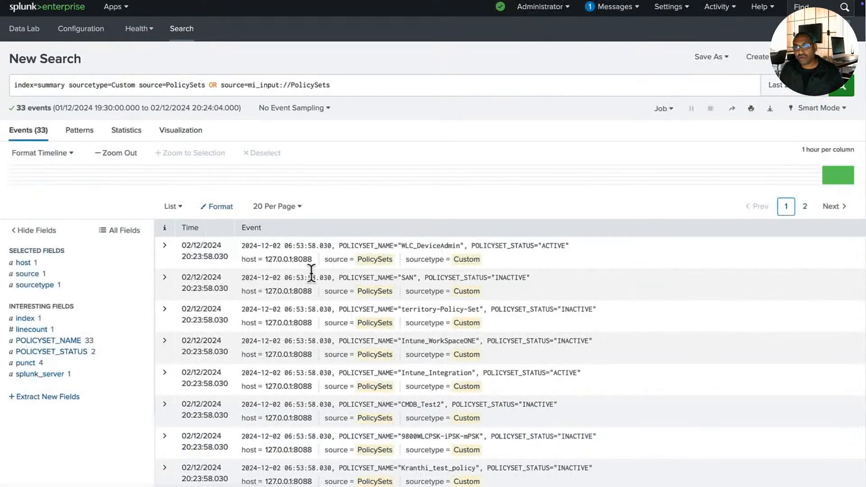
scroll(382, 299, down, 4)
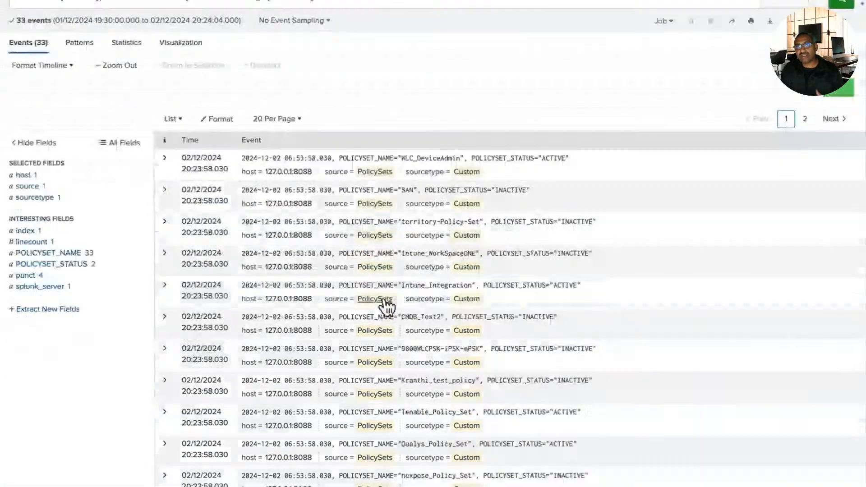
scroll(387, 305, down, 5)
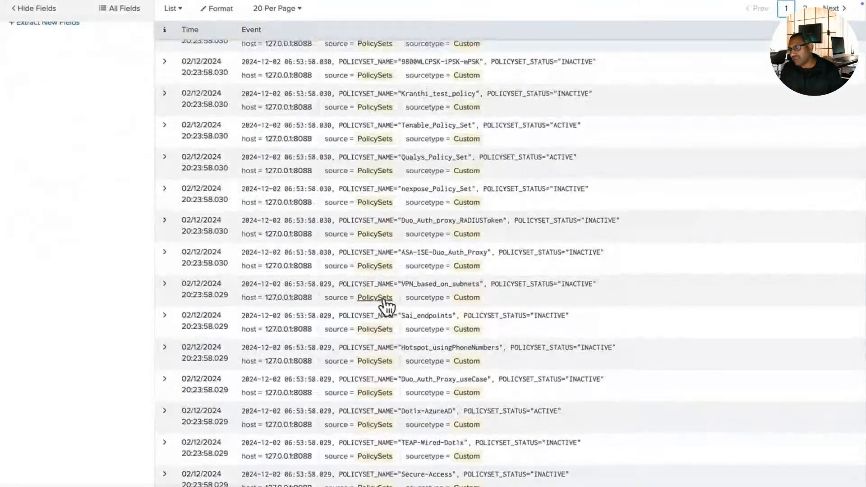
scroll(387, 305, up, 2)
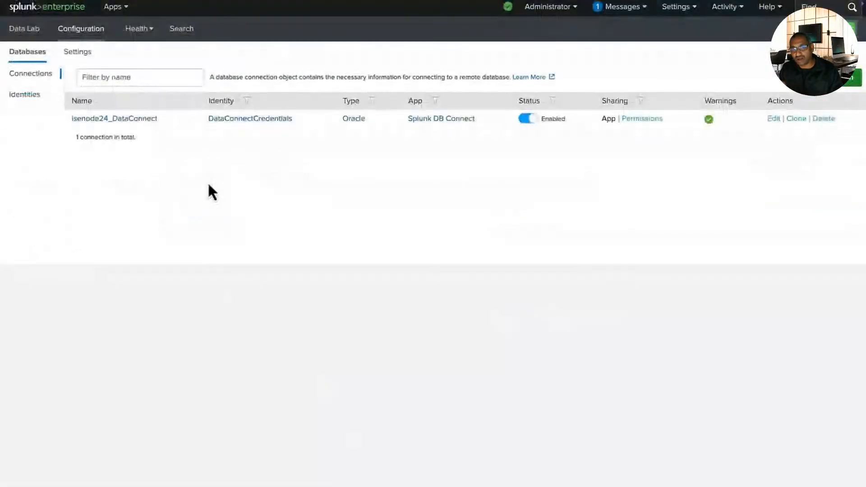
click(139, 30)
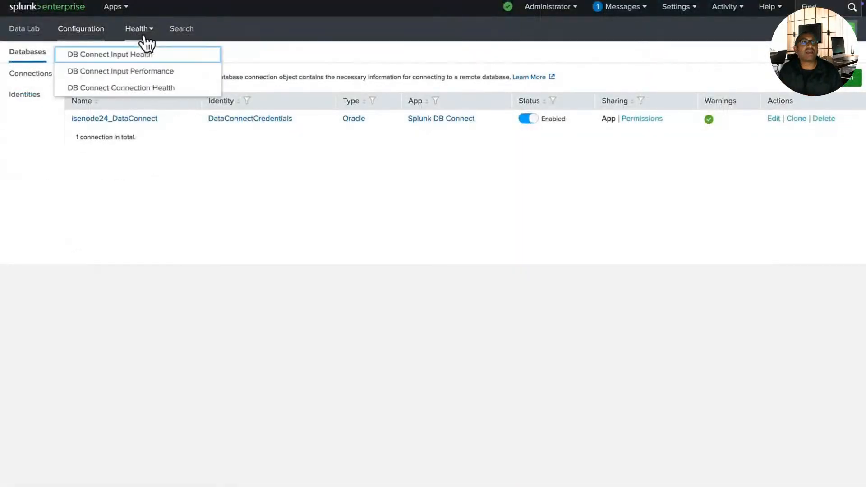
Step: Check DB Connect Connection Health over the last 60 minutes for zero errors, then advance the slide
click(139, 88)
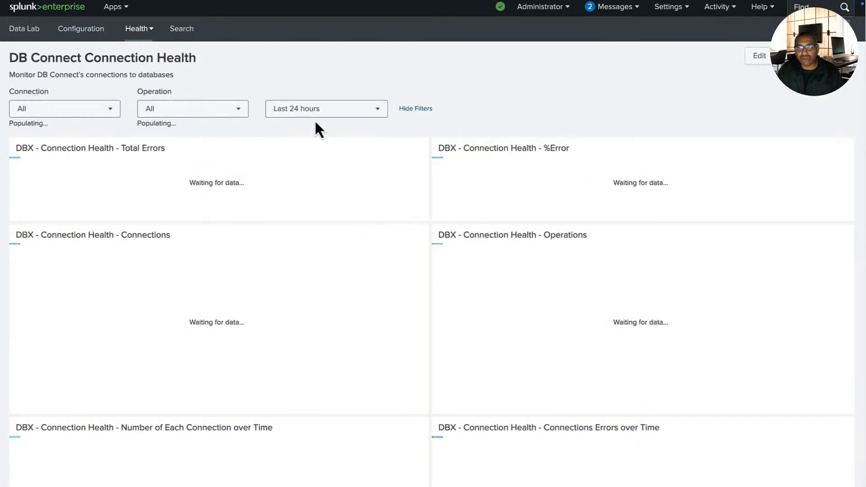
click(318, 114)
click(373, 179)
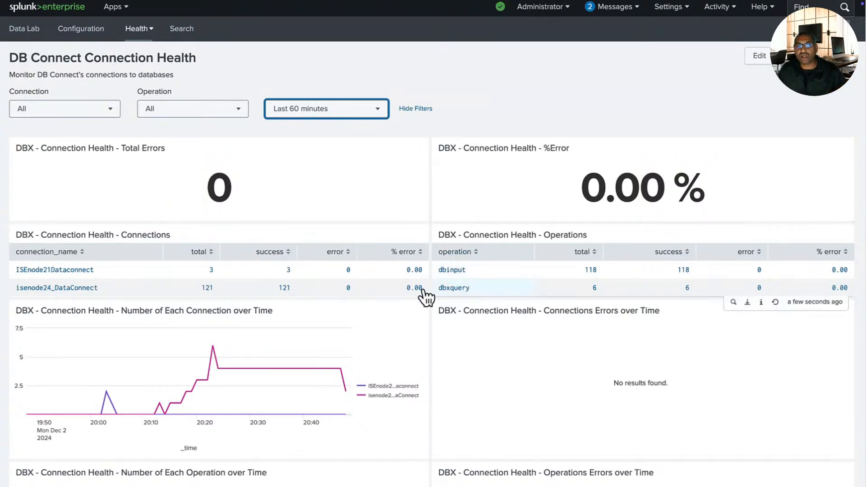
scroll(381, 304, down, 2)
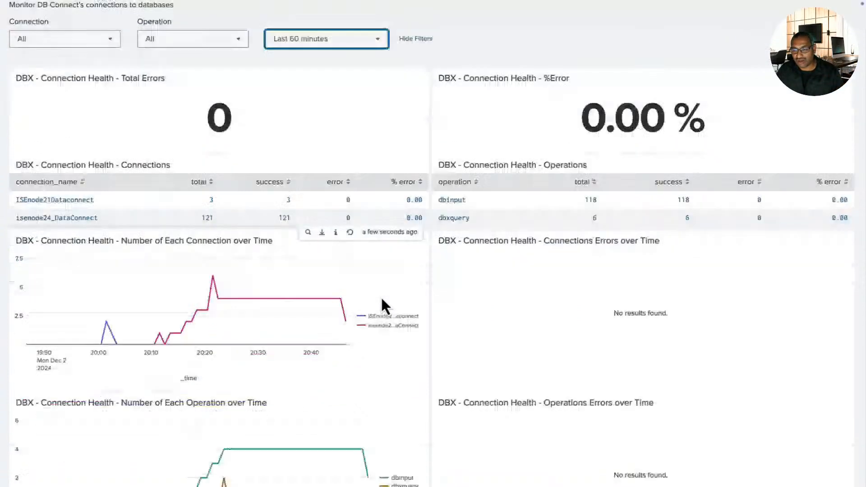
scroll(381, 296, down, 4)
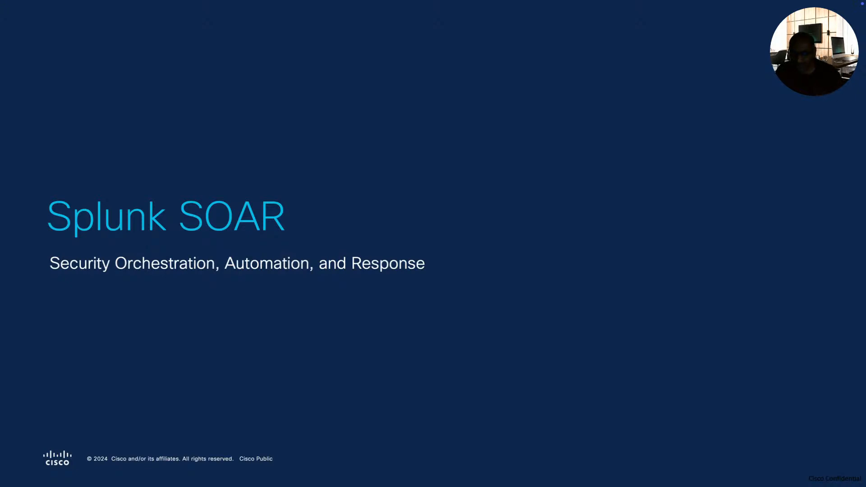
key(Right)
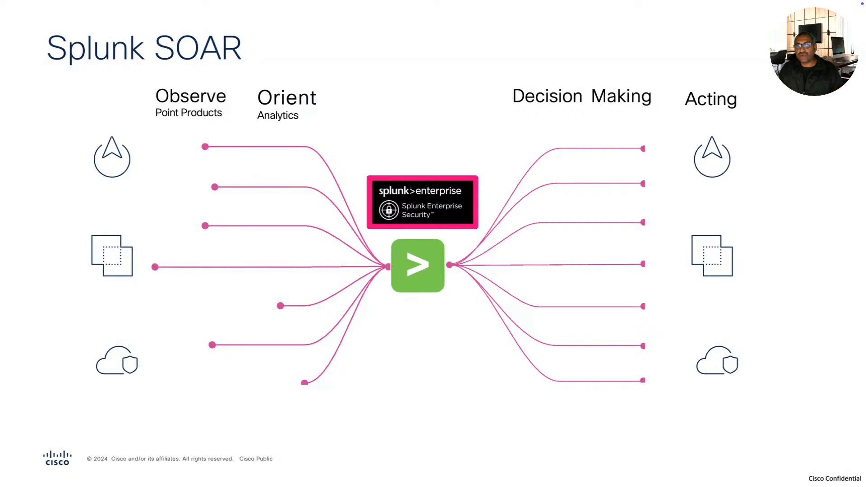
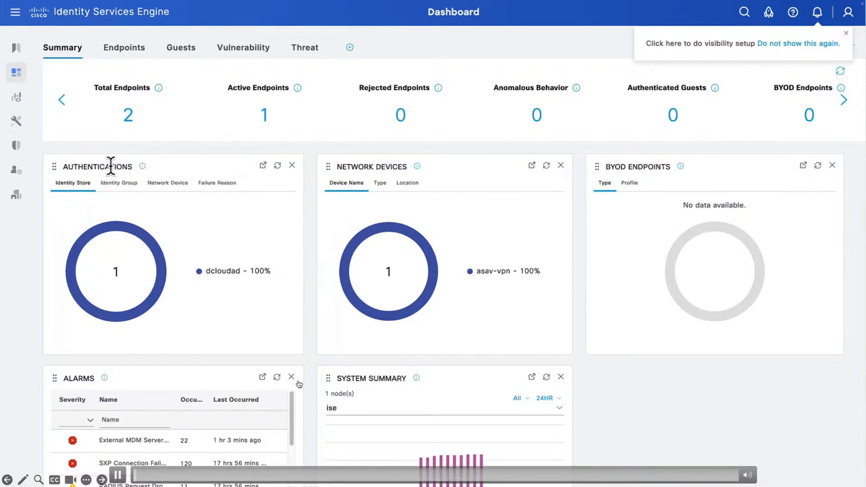
Step: Open the Remote Access VPN policy set and expand its Tier1, Tier2 and Default authorization rules
mouse_move(19, 146)
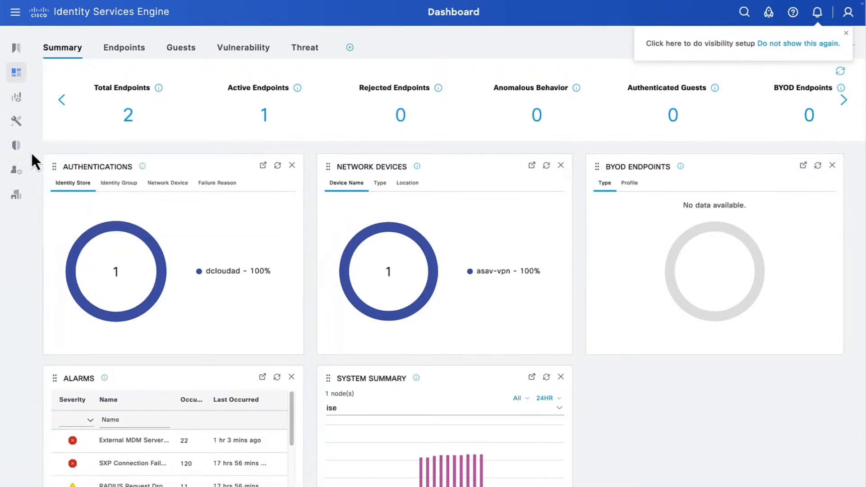
click(50, 172)
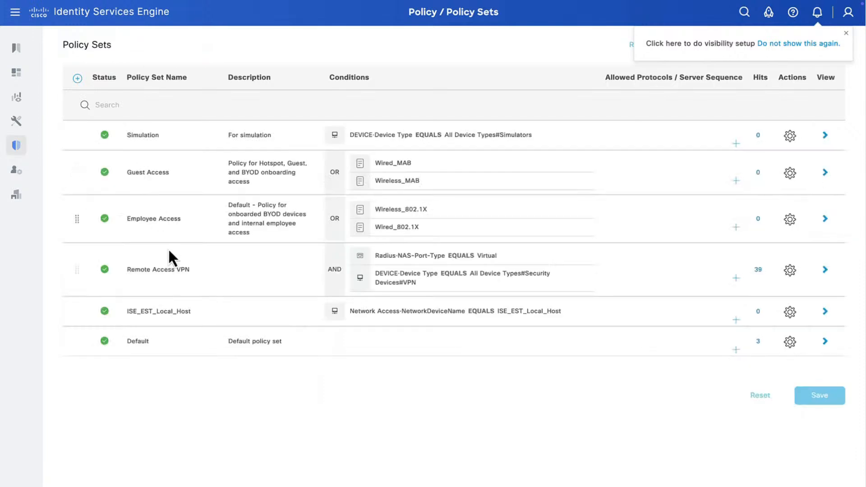
drag(150, 272, 190, 270)
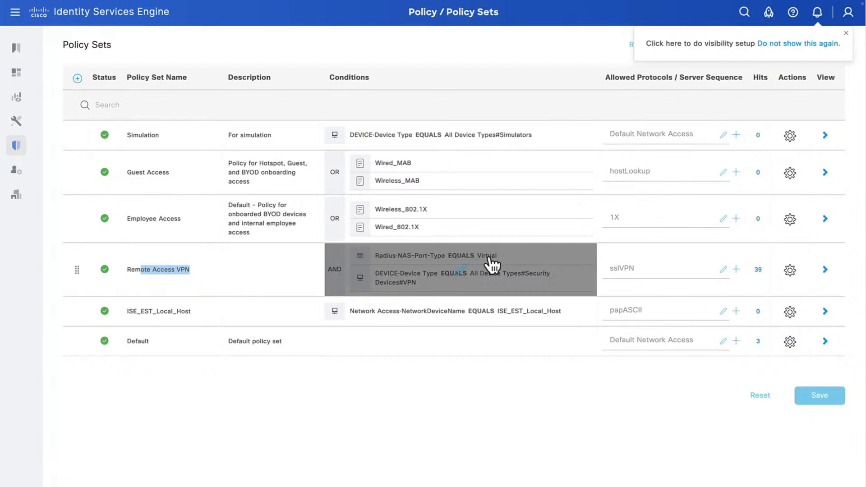
click(825, 270)
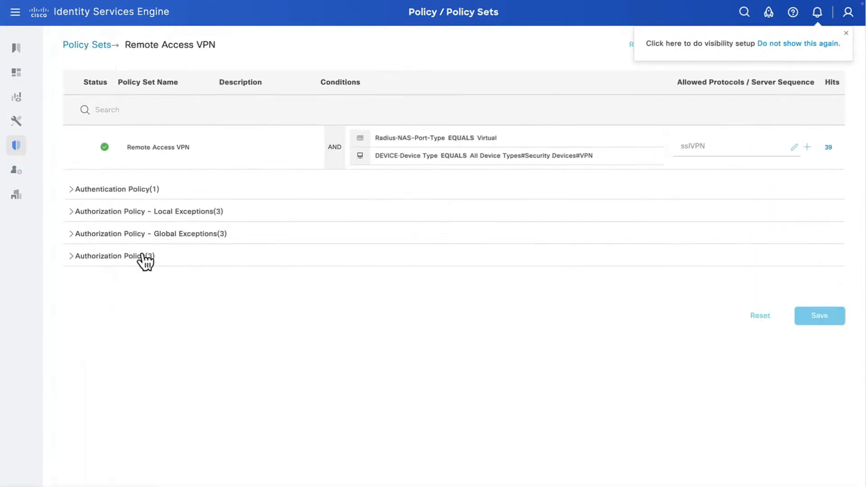
click(146, 257)
scroll(251, 294, down, 1)
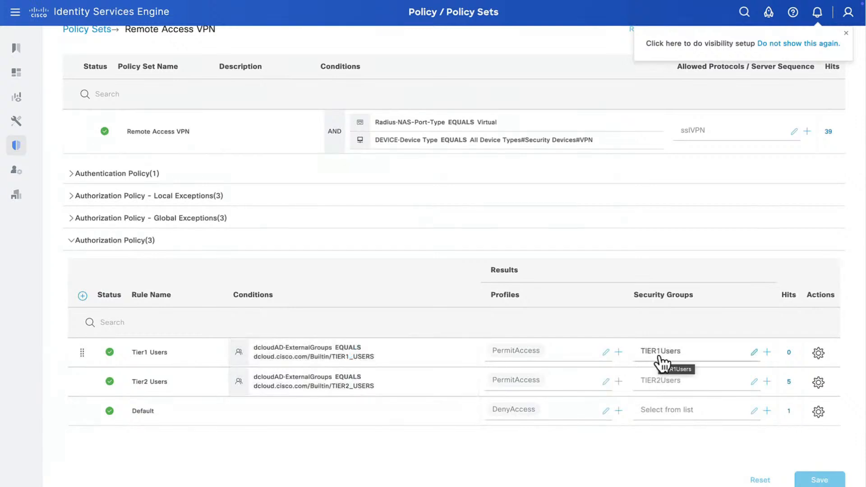
Step: Expand Global Exceptions to show ANC Investigate, ANC Nuke (DenyAccess) and CTA (BLACKHOLE_ACCESS)
click(181, 220)
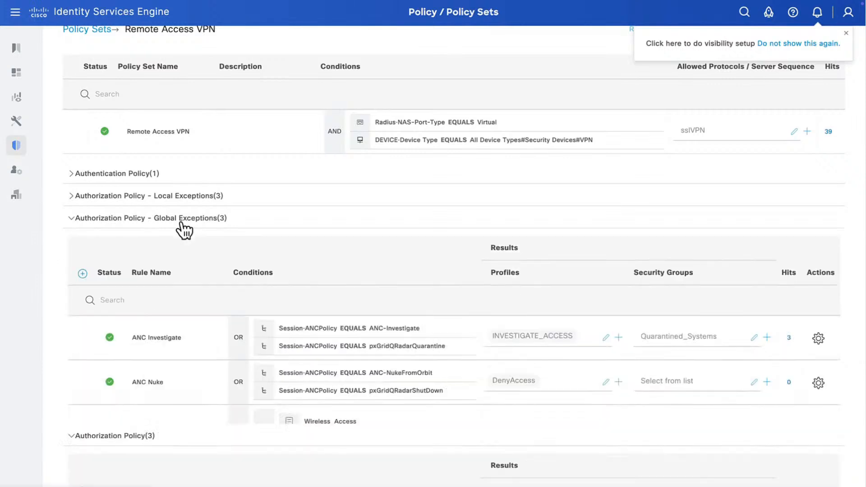
scroll(224, 294, down, 2)
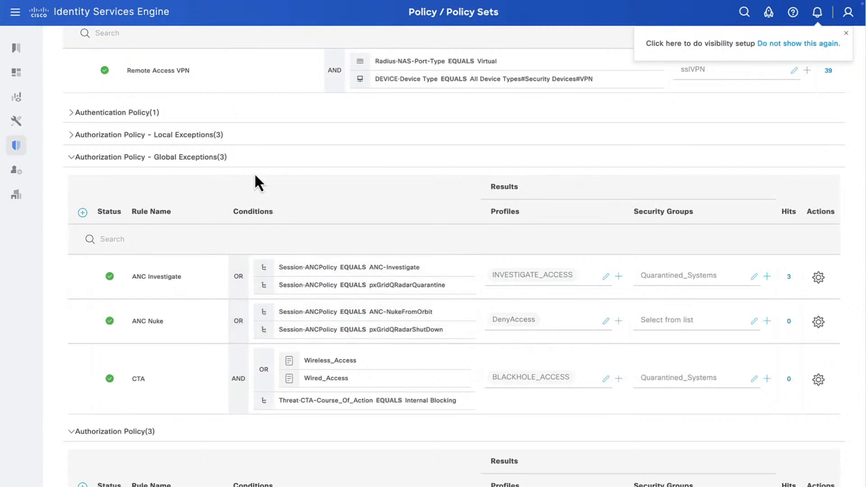
mouse_move(18, 126)
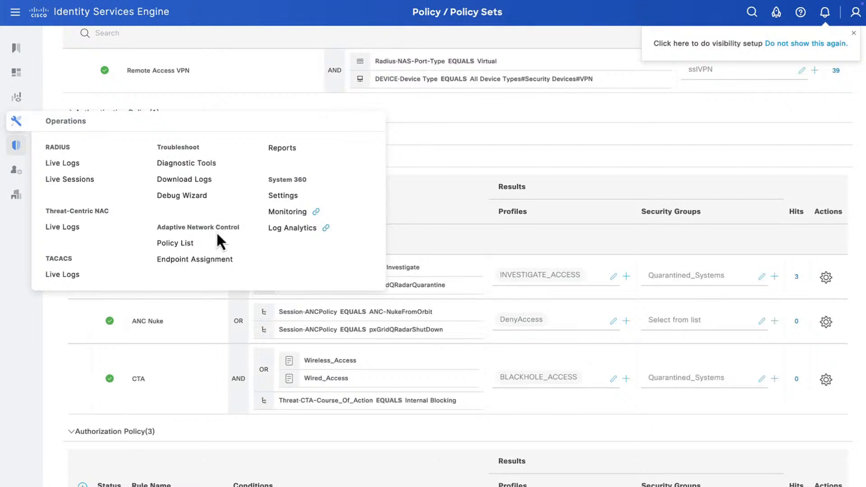
Step: Open the ANC policy list and highlight ANC-Destroy (PORT_BOUNCE) and ANC-NukeFromOrbit (SHUT_DOWN)
click(181, 243)
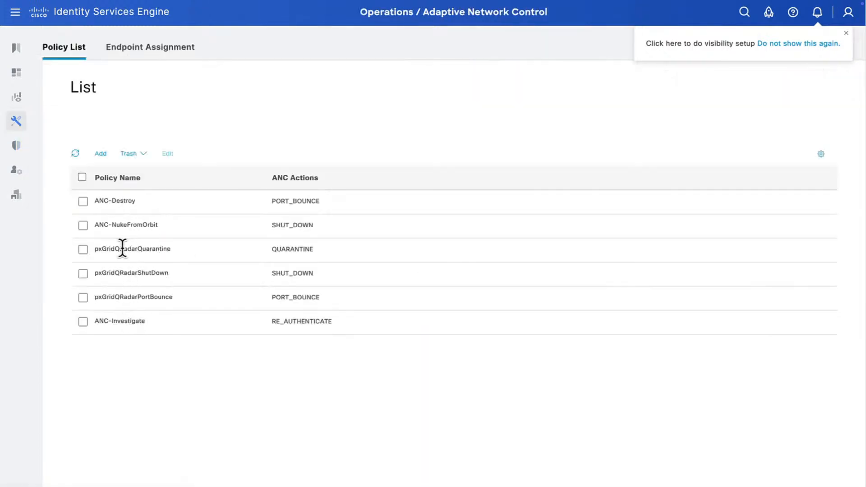
triple_click(103, 201)
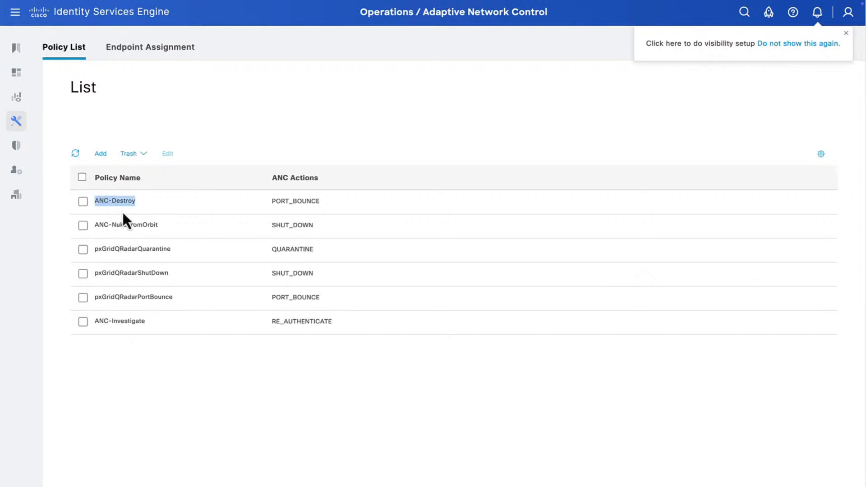
double_click(299, 204)
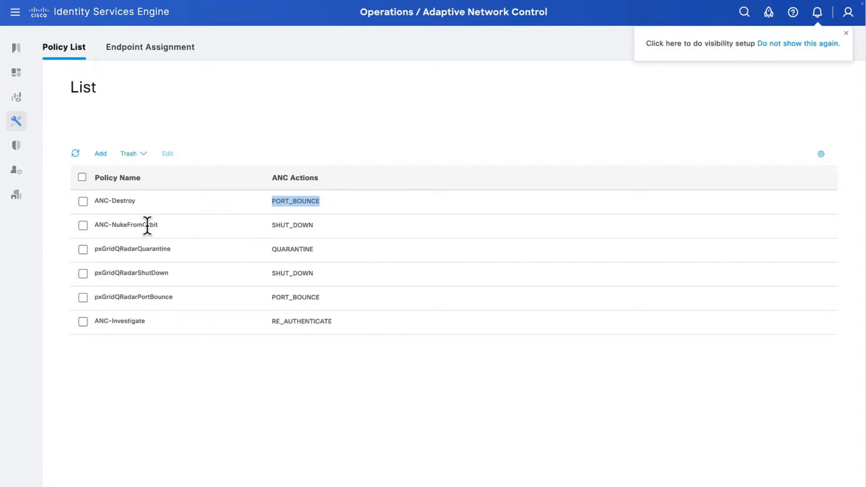
triple_click(147, 225)
double_click(294, 225)
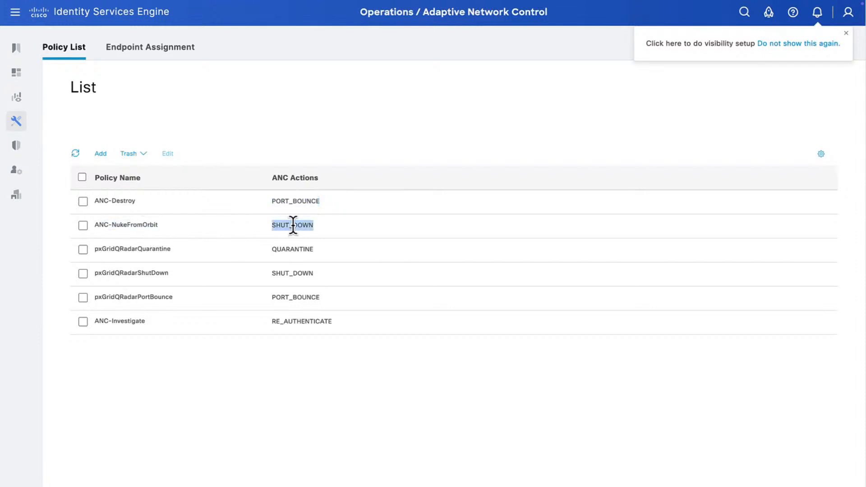
Step: Highlight pxGridQRadarQuarantine (QUARANTINE) and pxGridQRadarShutDown (SHUT_DOWN) with their actions
double_click(152, 248)
key(ctrl+c)
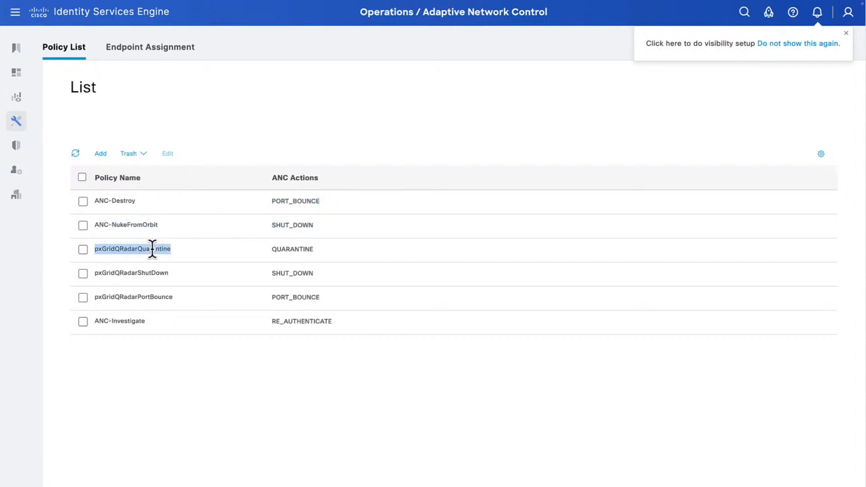
double_click(284, 249)
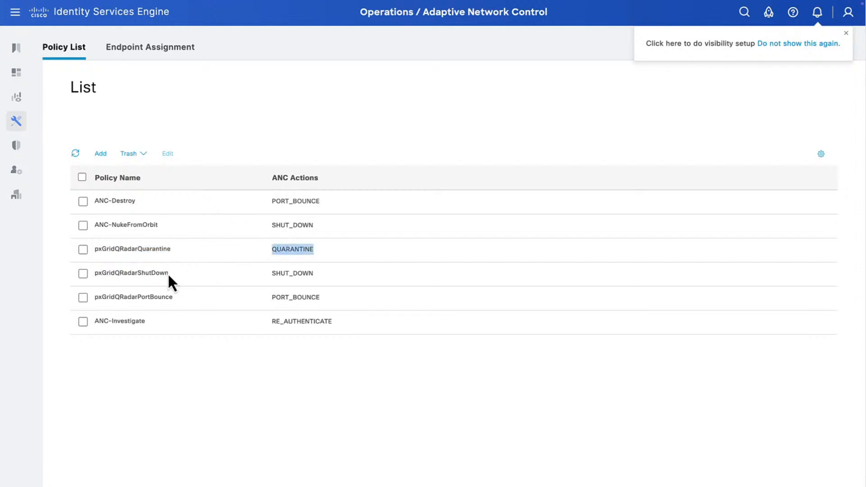
double_click(154, 273)
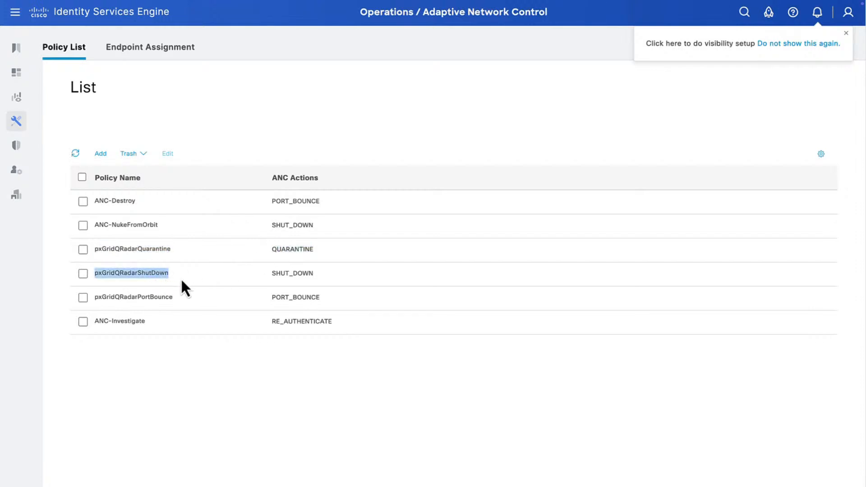
double_click(293, 273)
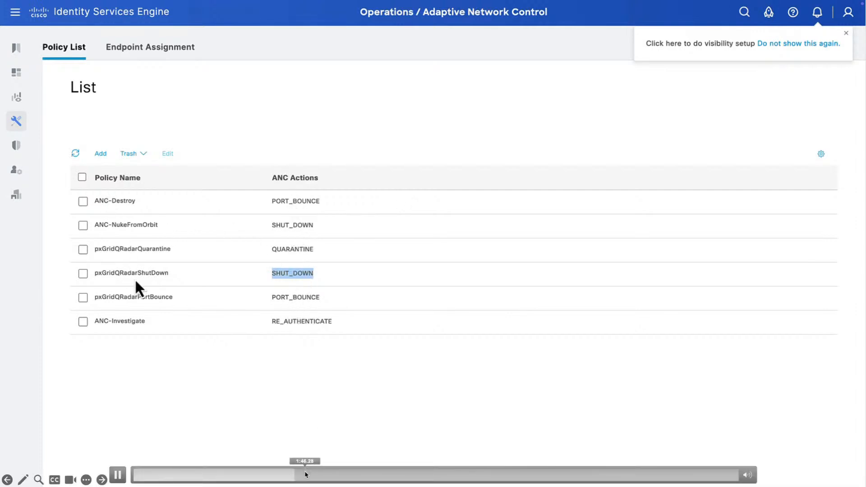
Step: Bring up the Cisco Secure Client window to check the AnyConnect VPN status
click(305, 475)
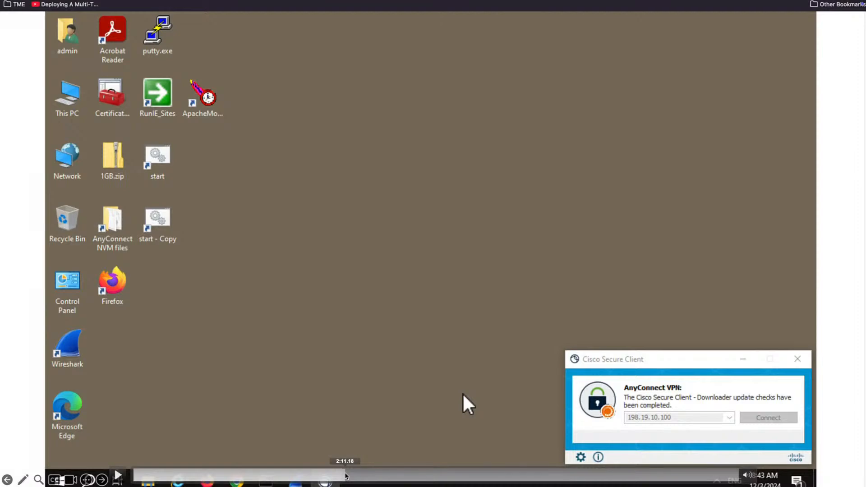
click(352, 476)
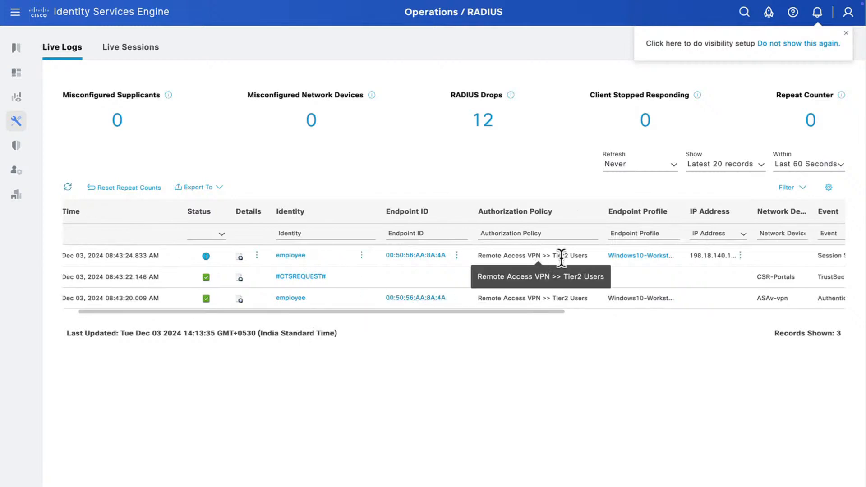
Step: Add the Authorization Profiles column to the RADIUS live log, moved earlier in the column order
mouse_move(377, 234)
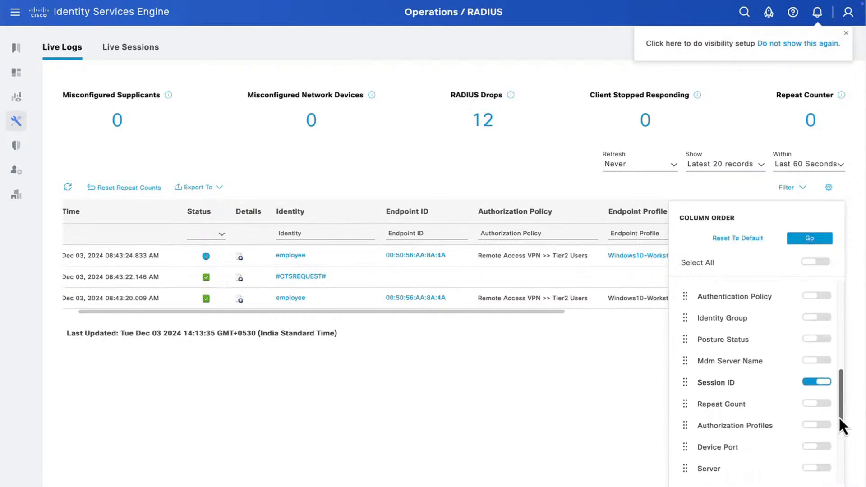
click(817, 426)
drag(685, 425, 692, 408)
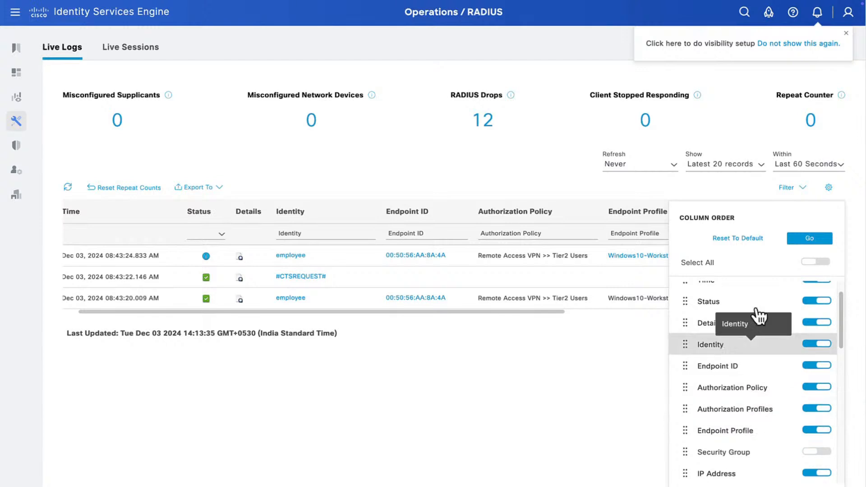
click(806, 243)
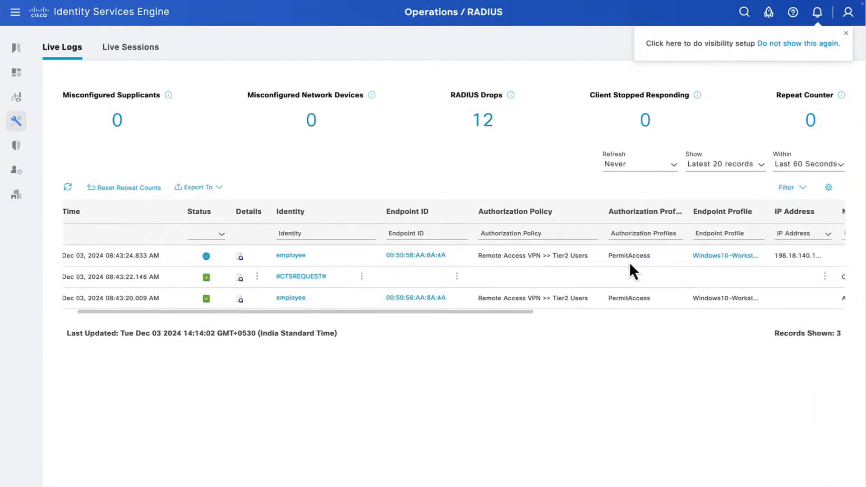
Step: Add the Security Group column right after Authorization Policy in the live log
click(828, 187)
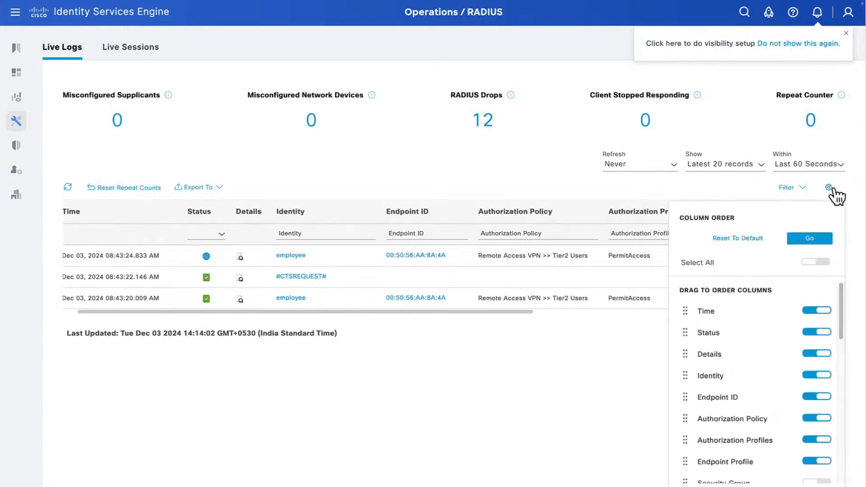
scroll(781, 412, down, 2)
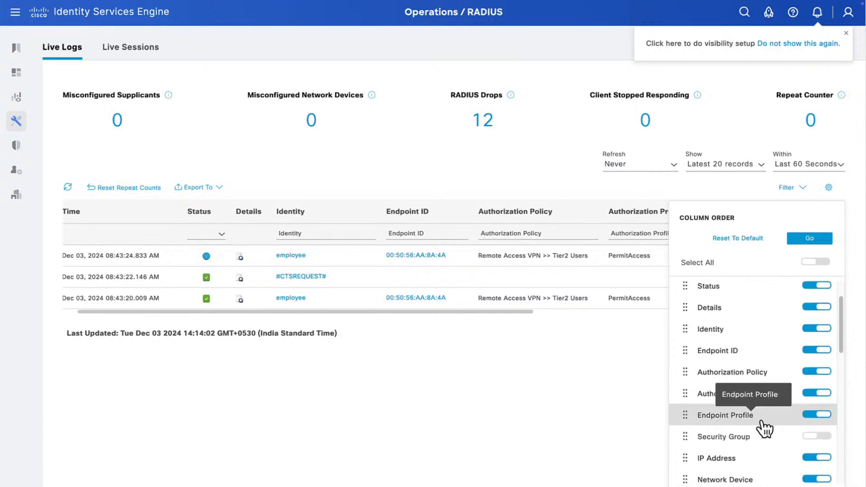
click(807, 438)
drag(684, 437, 681, 388)
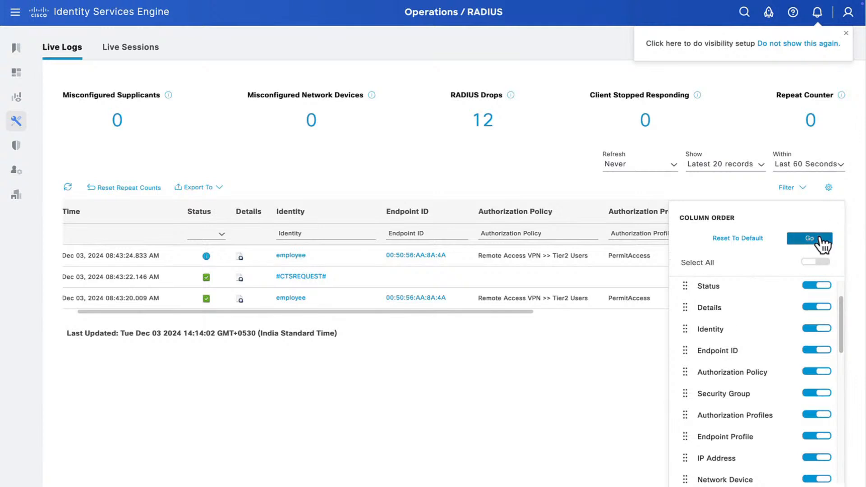
click(822, 242)
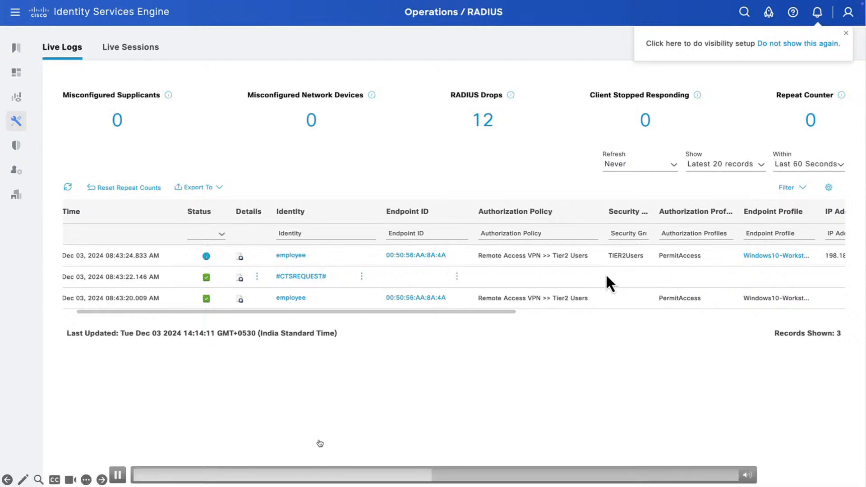
Step: Switch to Splunk SOAR's ISE session listing event showing one session at 198.18.140.100
click(445, 476)
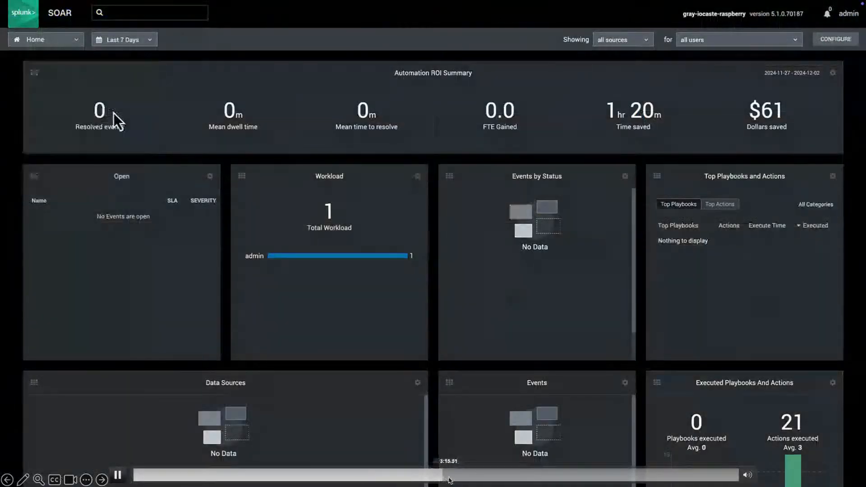
mouse_move(449, 477)
mouse_down()
mouse_move(421, 476)
mouse_move(436, 476)
mouse_up()
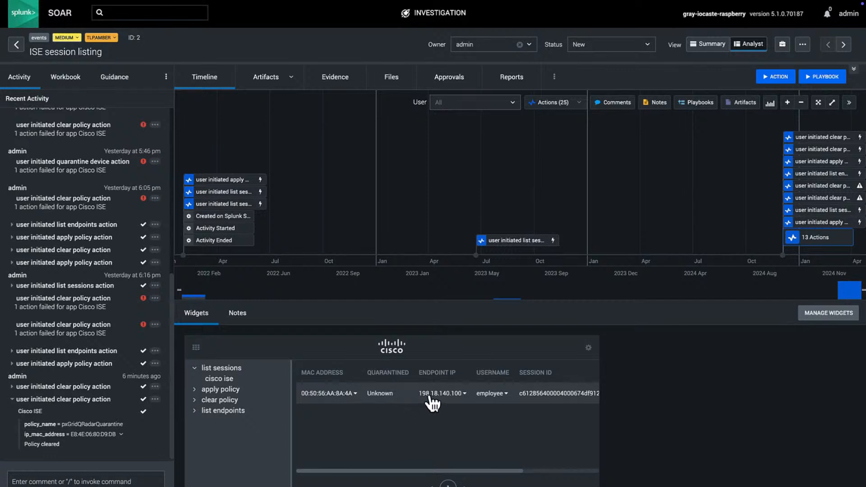
Step: Launch the apply policy action on the endpoint's MAC with policy name pxGridQRadarQuarantine
click(355, 394)
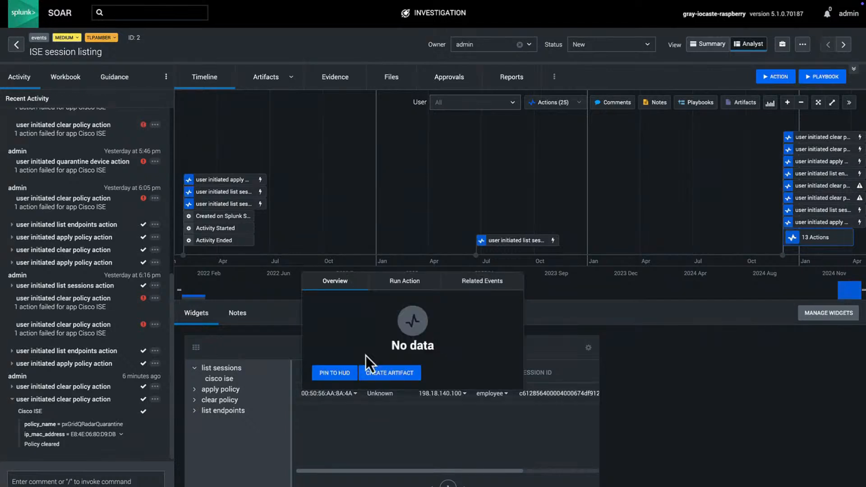
click(403, 287)
click(352, 328)
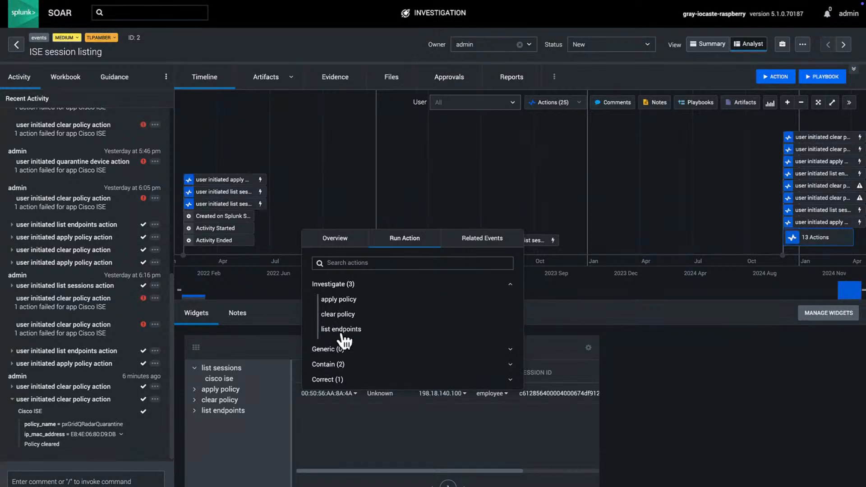
click(345, 300)
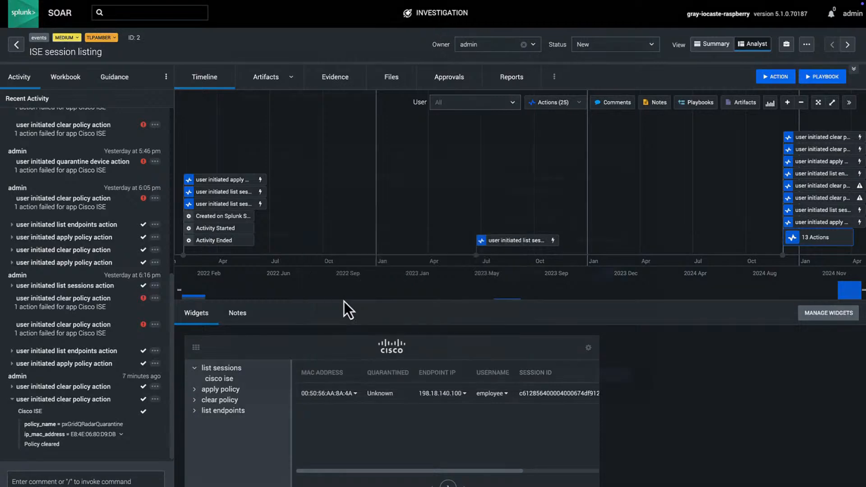
click(416, 228)
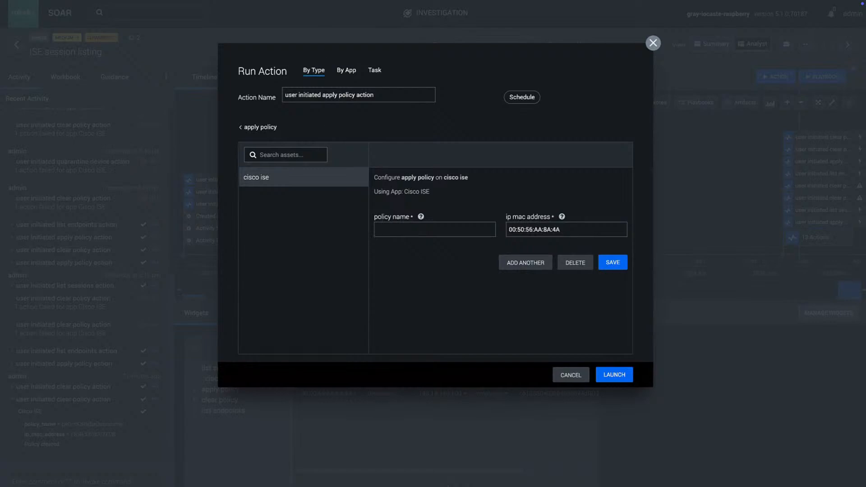
key(ctrl+v)
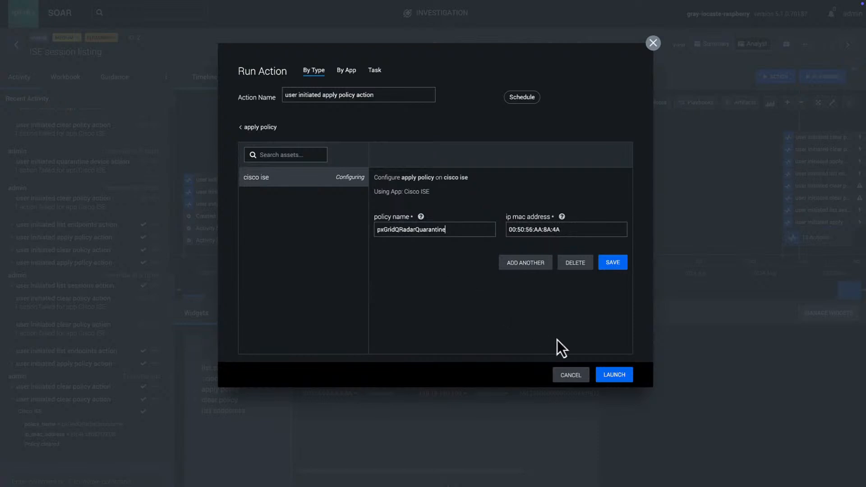
click(612, 375)
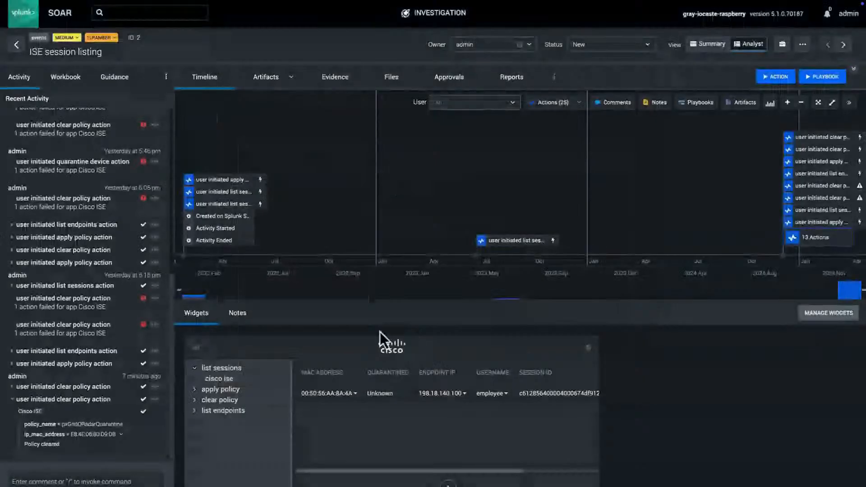
Step: Expand the apply policy result to confirm pxGridQRadarQuarantine was applied
click(96, 451)
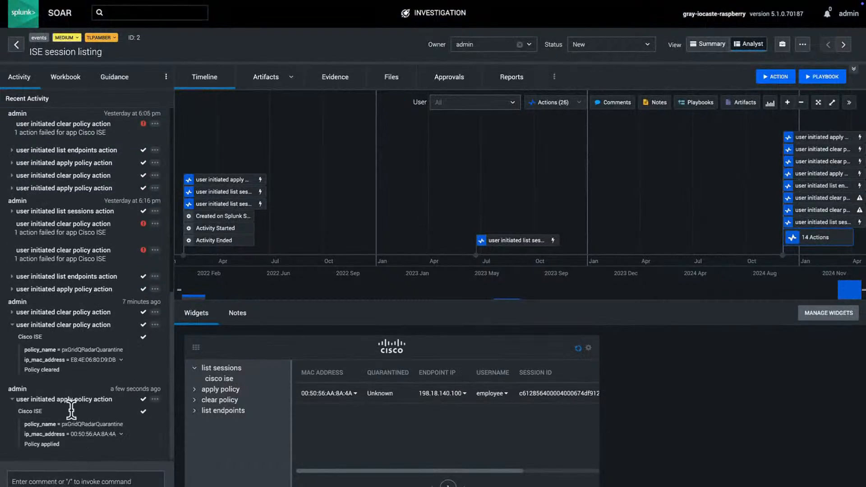
drag(64, 424, 109, 424)
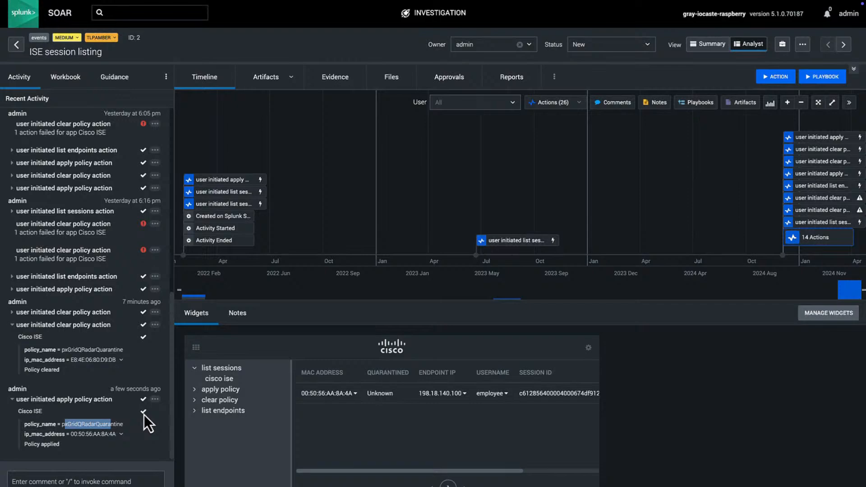
key(ctrl+Tab)
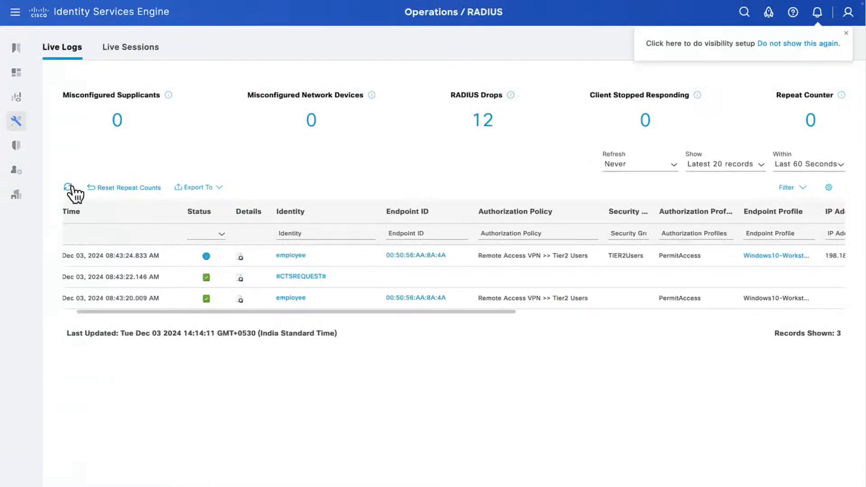
Step: Refresh the RADIUS live logs; the newest record still shows Tier2 Users with PermitAccess
click(75, 186)
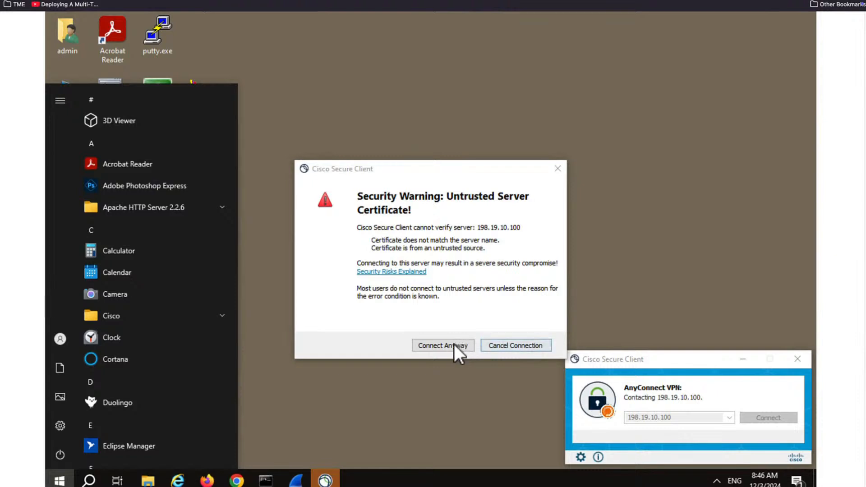
Step: Accept the gateway certificate warning and re-enter the VPN account password to reconnect
click(454, 344)
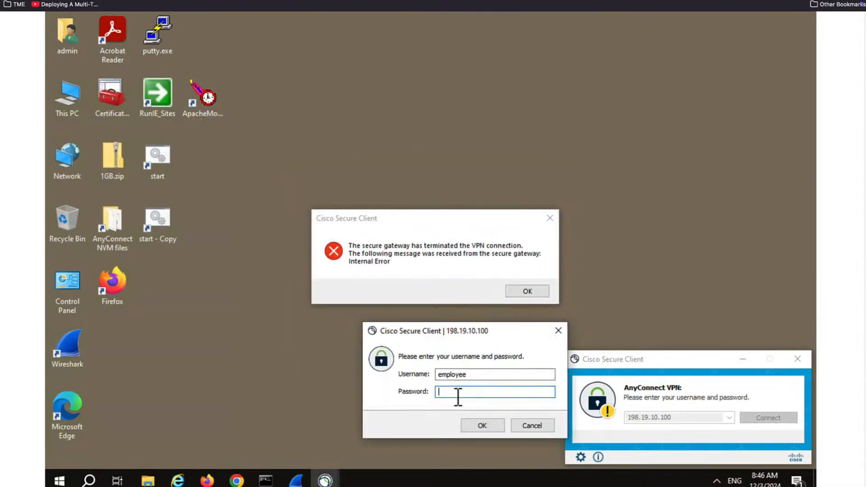
text(*****)
key(BackSpace)
key(BackSpace)
key(BackSpace)
key(BackSpace)
text(*********)
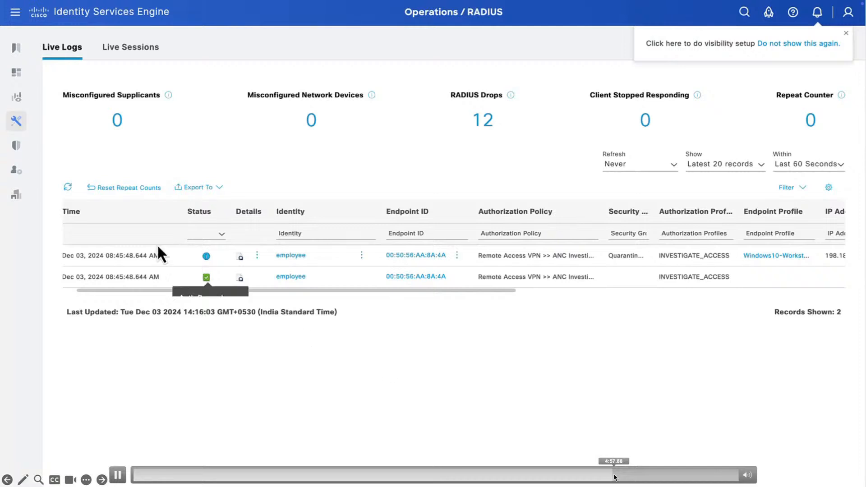
Step: Refresh Live Logs and highlight the Quarantined_Systems security group and INVESTIGATE_ACCESS profile
click(68, 187)
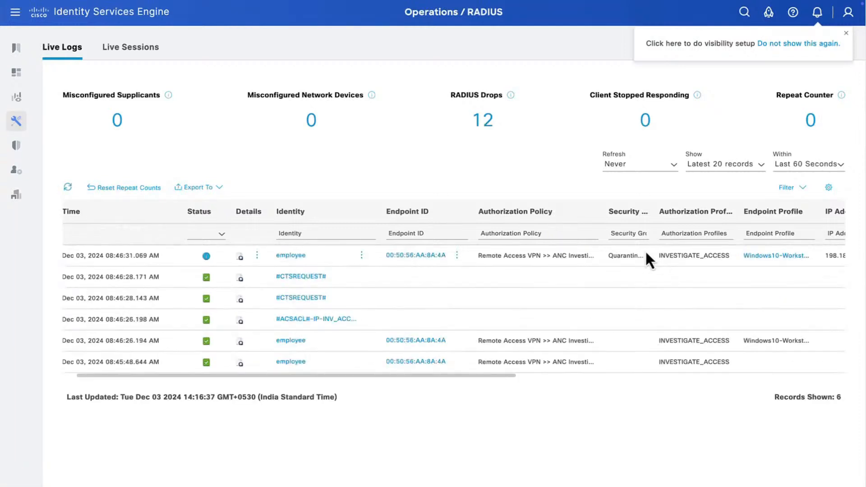
double_click(623, 255)
double_click(670, 255)
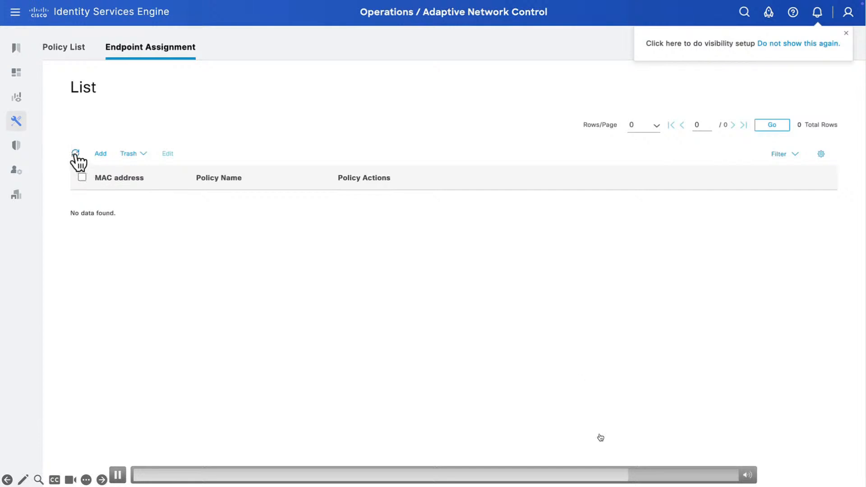
click(76, 154)
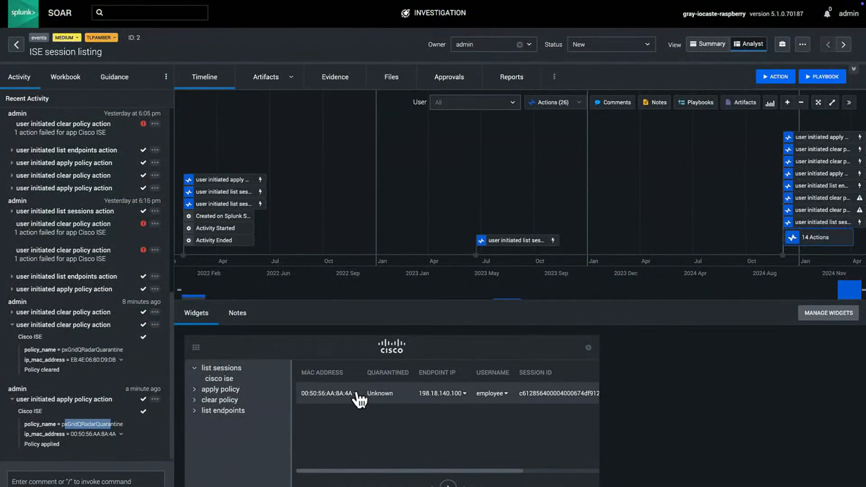
Step: Run the Investigate 'clear policy' action to remove pxGridQRadarQuarantine from endpoint 00:50:56:AA:8A:4A
click(356, 393)
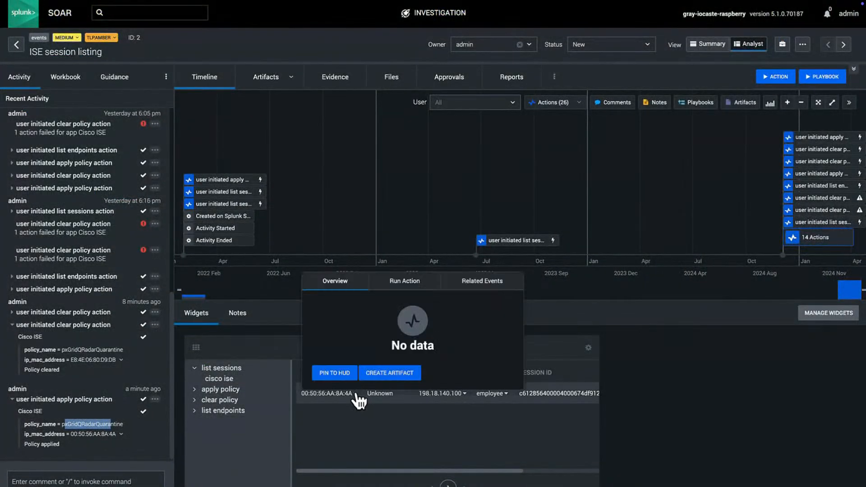
click(399, 291)
click(336, 330)
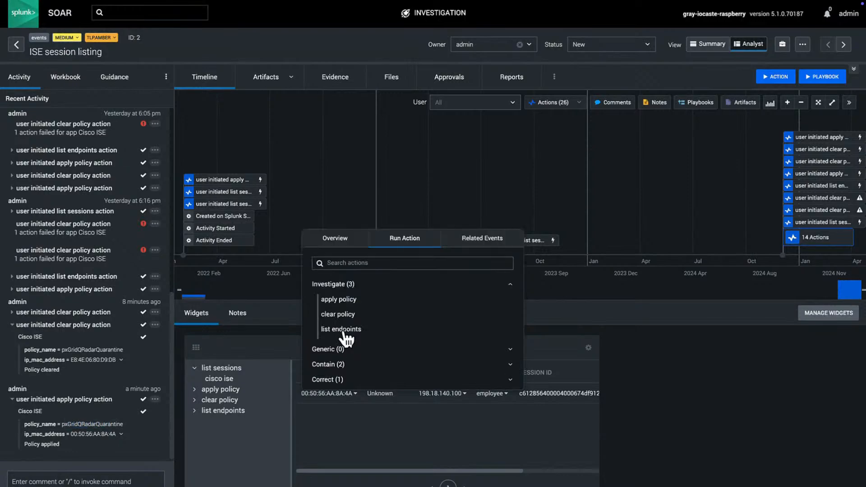
click(346, 315)
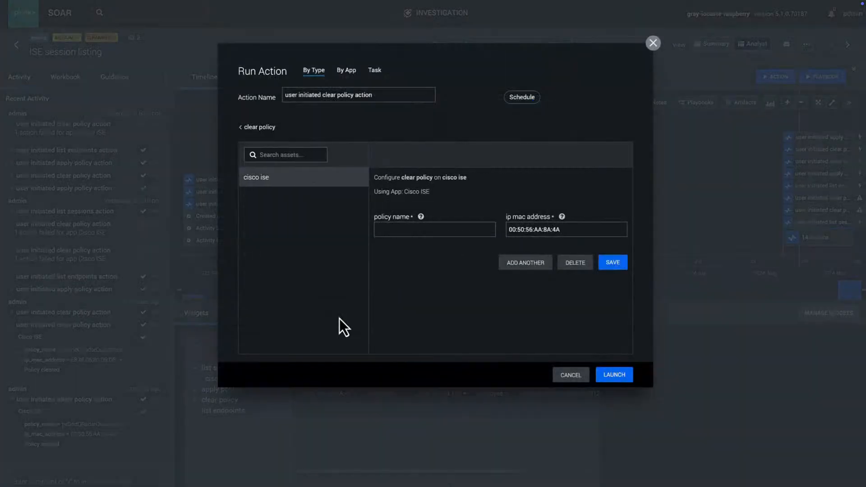
click(423, 231)
text(pxGridQRadarQuarantine)
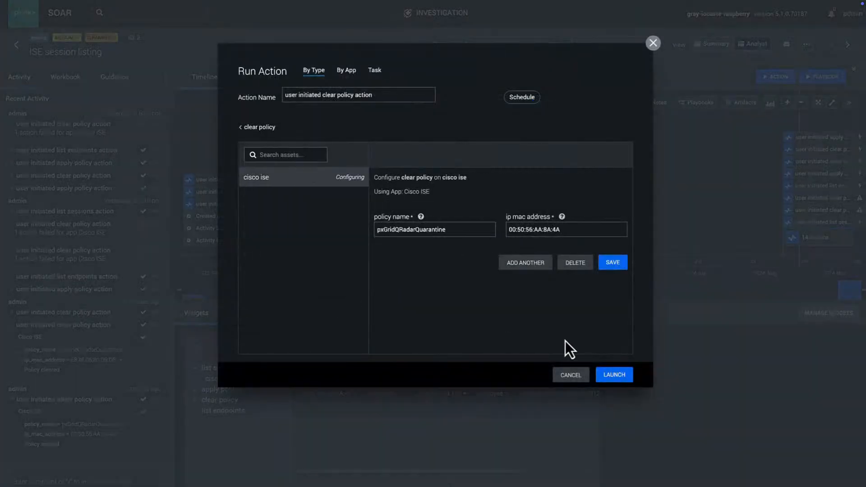
click(613, 375)
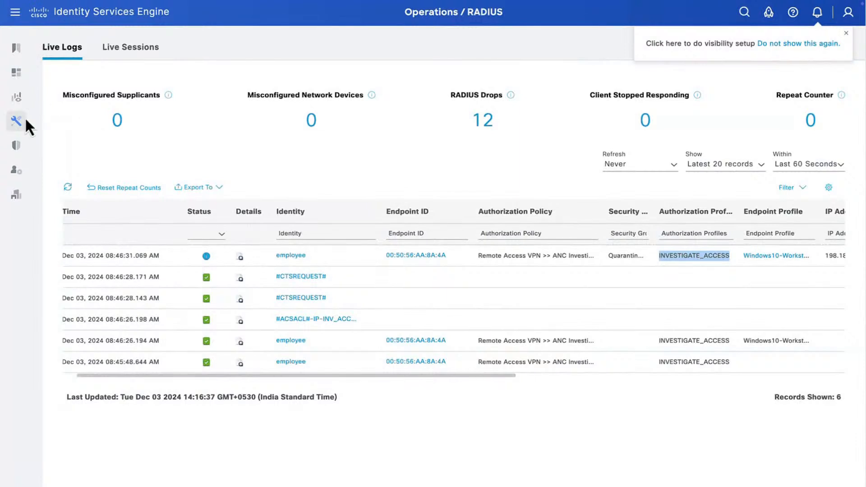
Step: Check that ISE's ANC Endpoint Assignment list shows no data, and reconnect AnyConnect VPN to 198.19.10.100
click(26, 120)
click(178, 249)
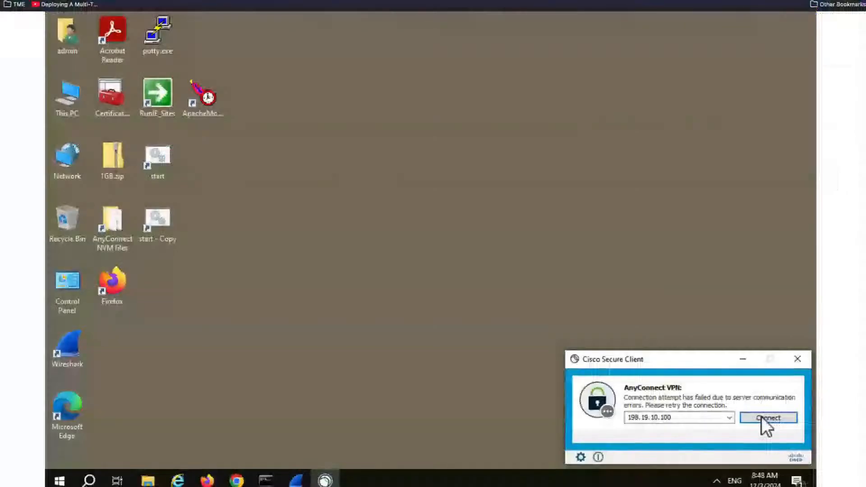
click(761, 416)
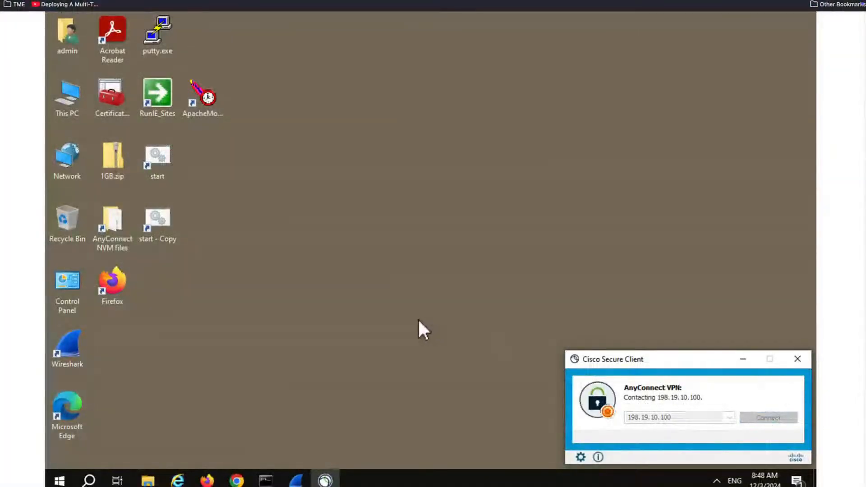
mouse_move(686, 480)
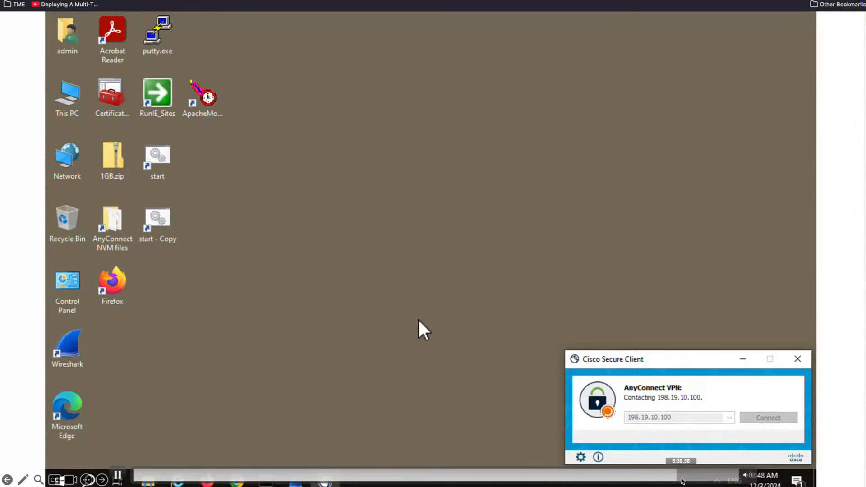